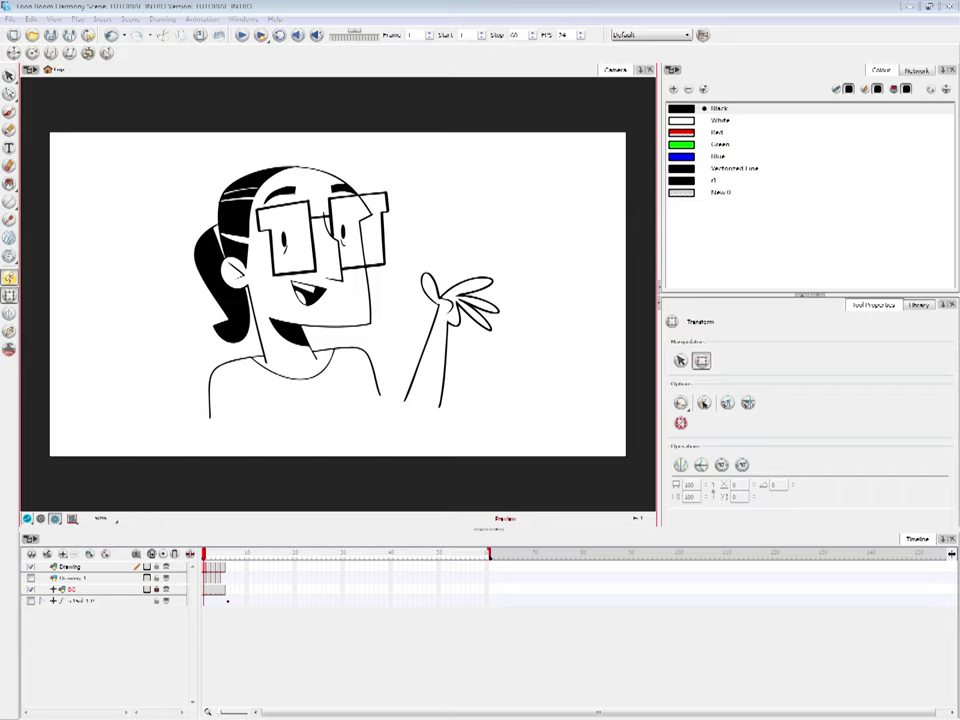
Step through the character drawings on frames 2 to 5 of the Drawing layer, then return to the first drawing
click(211, 556)
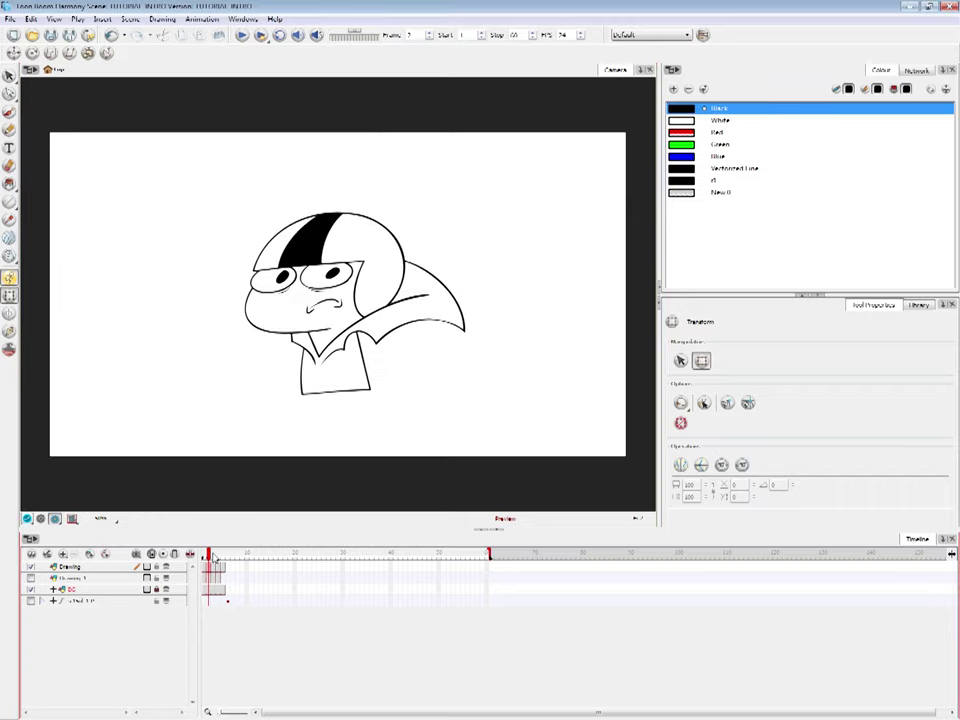
click(213, 556)
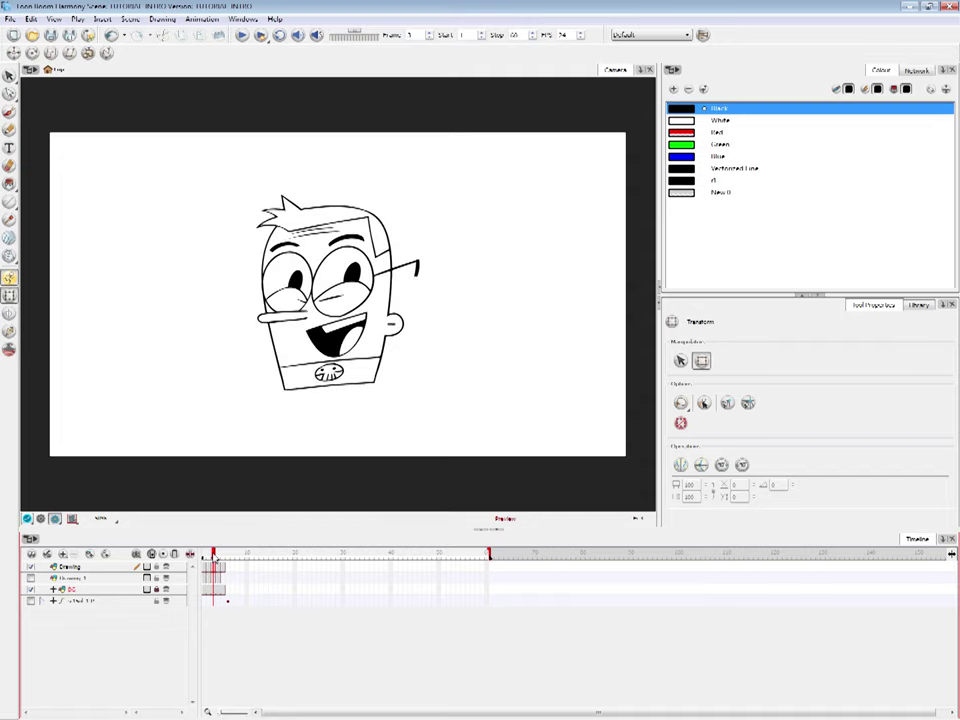
click(217, 556)
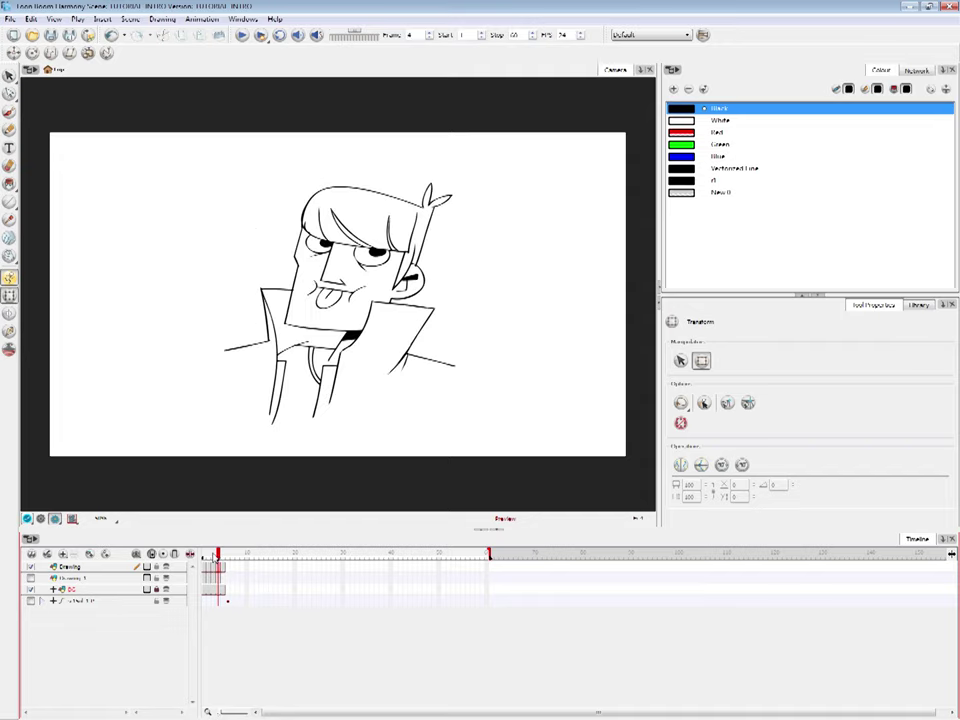
key(period)
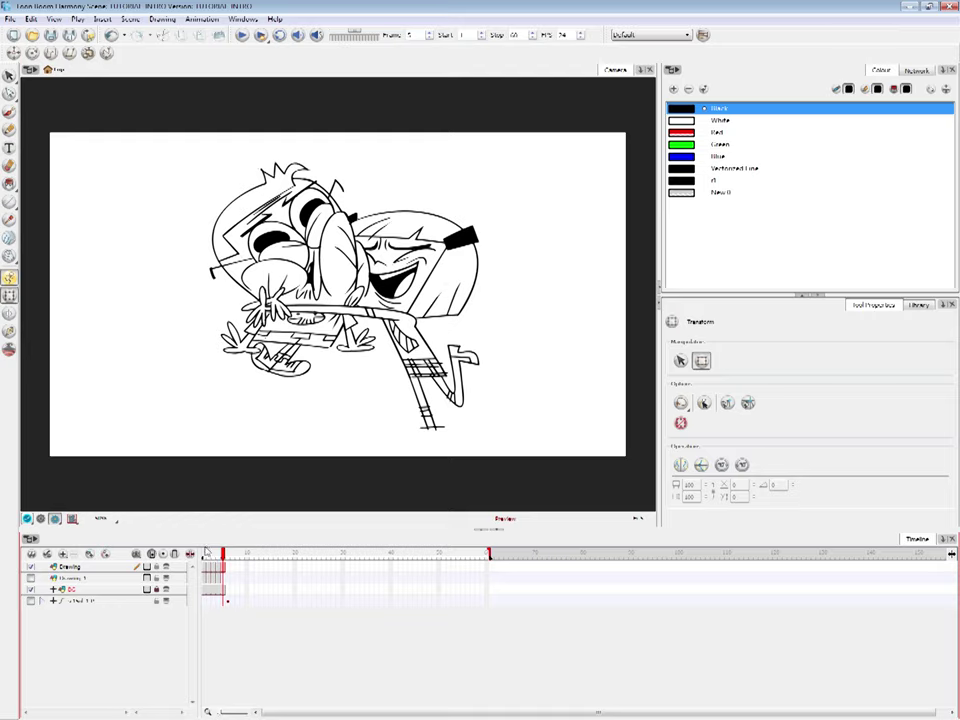
click(205, 568)
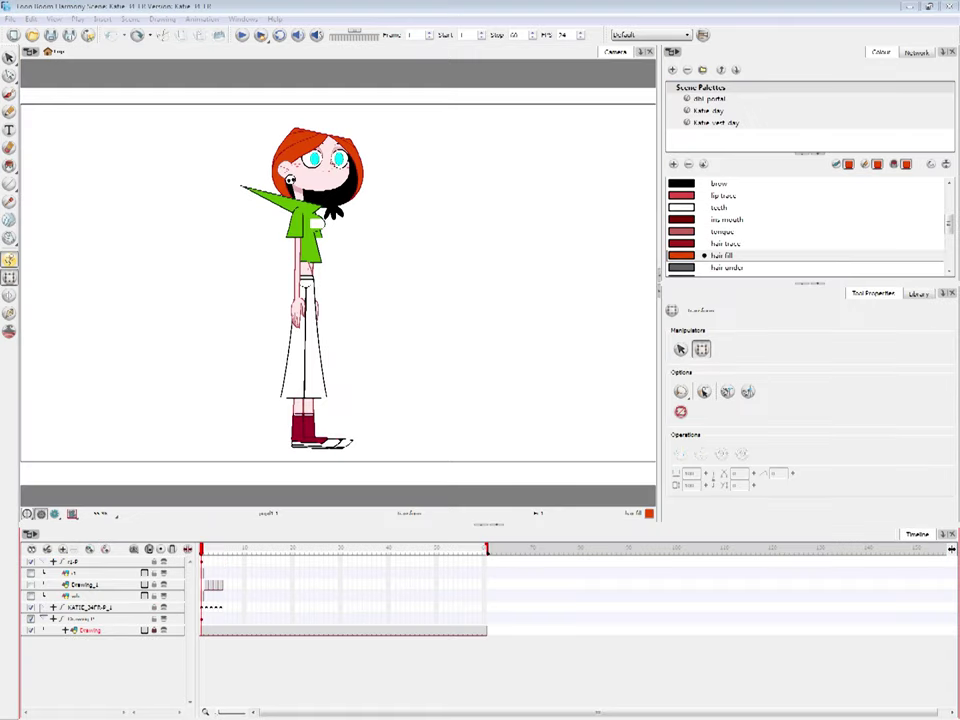
Open the application's Preferences dialog and reposition it over the workspace
click(292, 12)
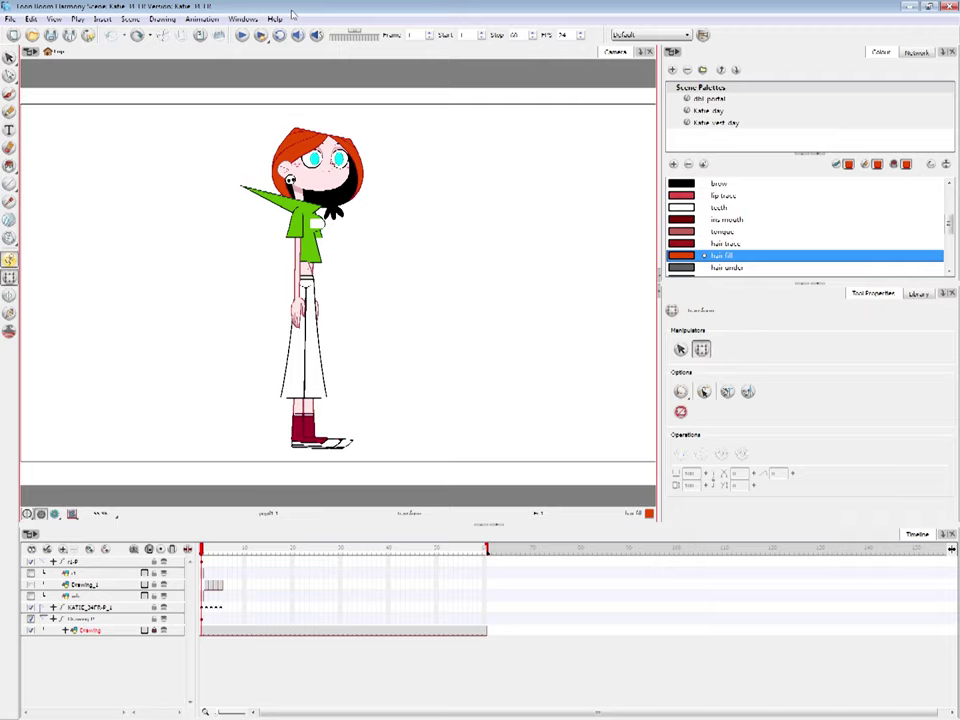
click(45, 19)
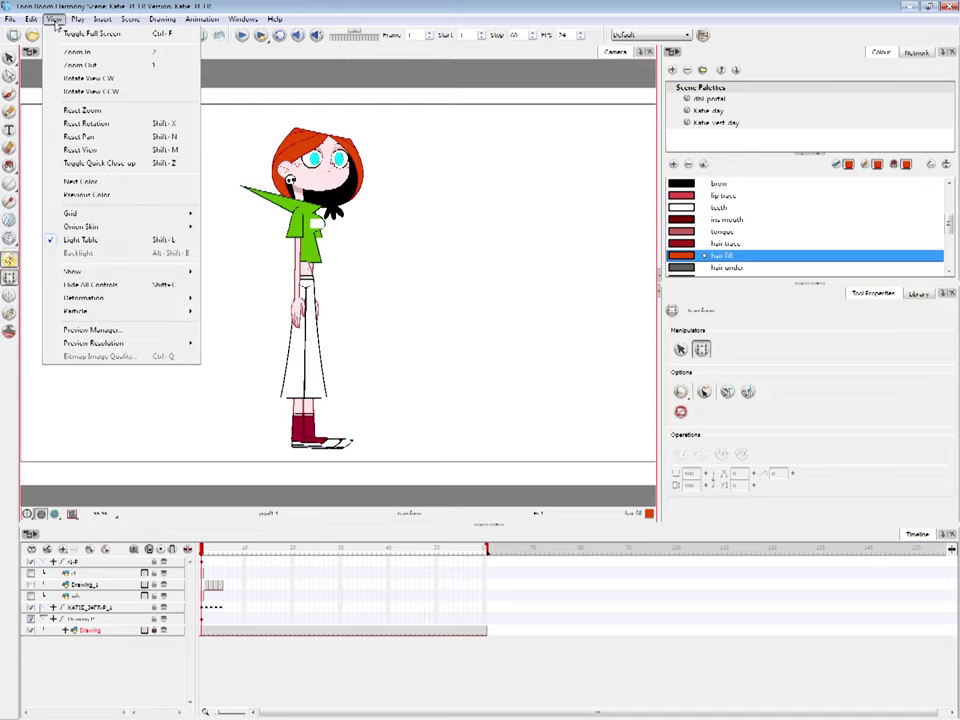
mouse_move(77, 19)
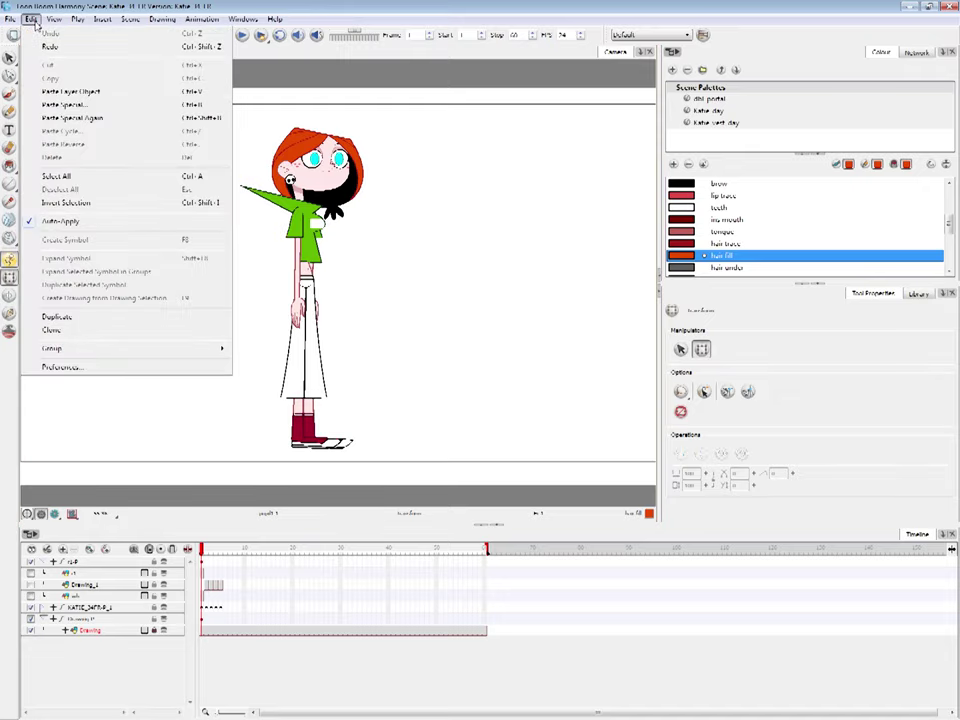
click(95, 9)
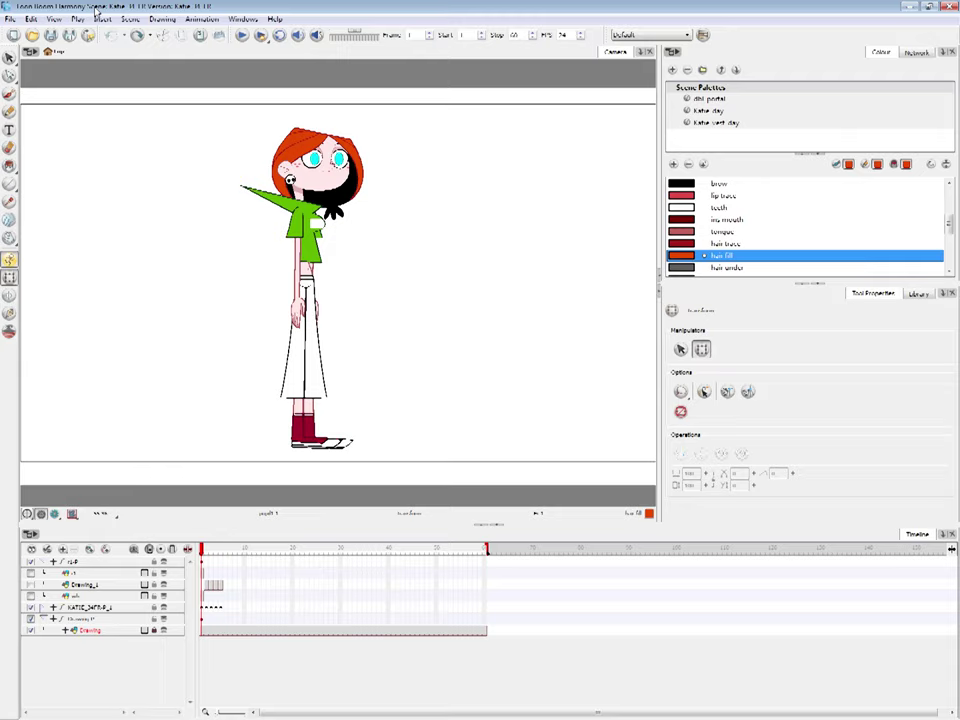
click(31, 19)
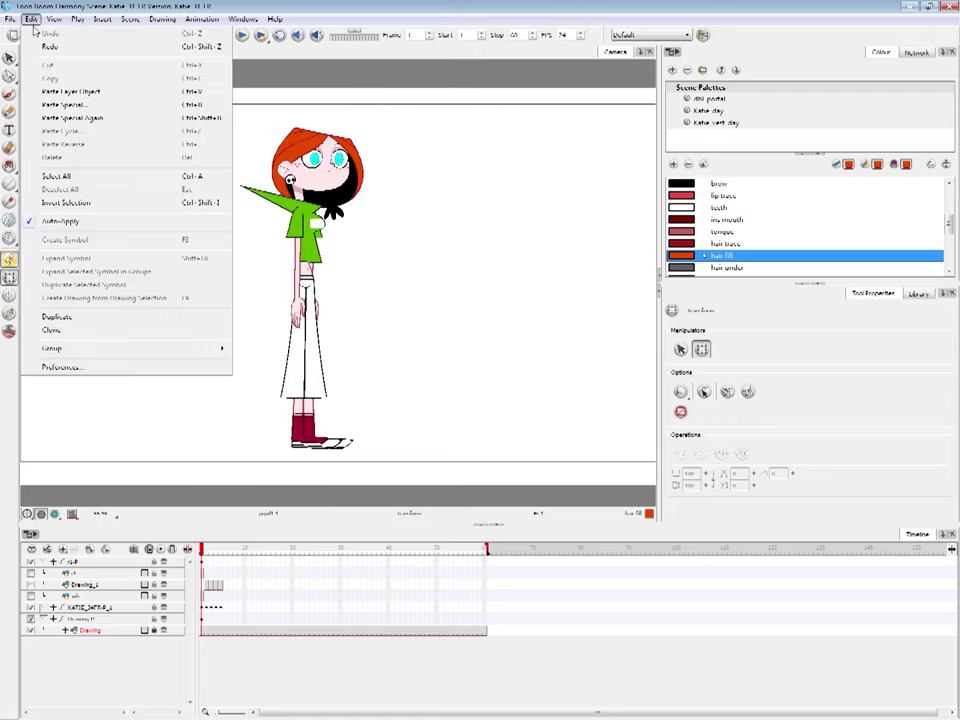
click(93, 369)
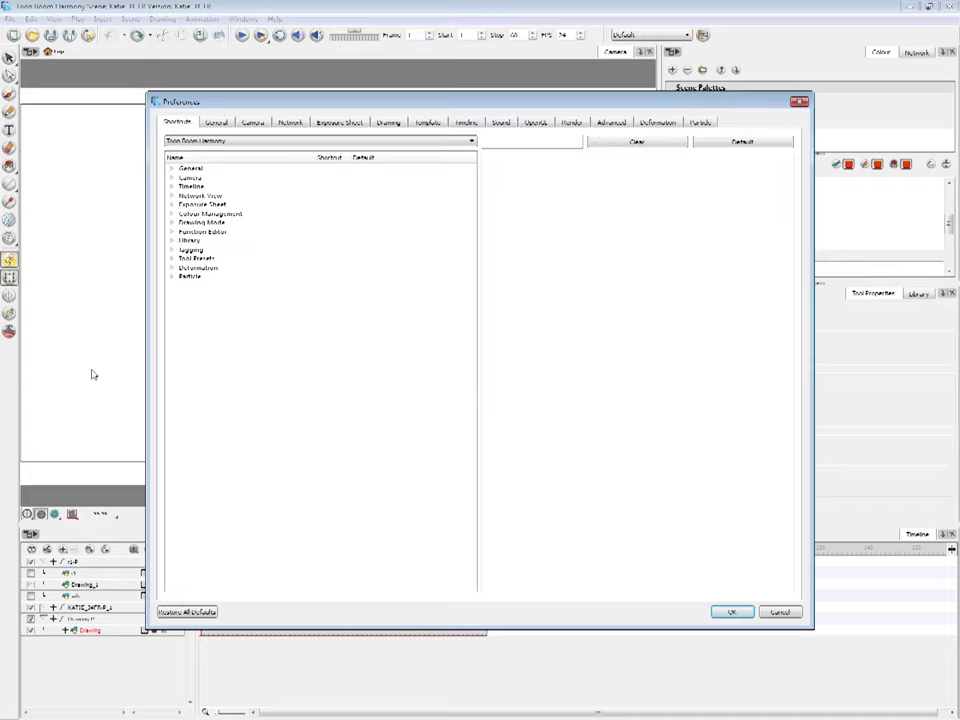
drag(313, 101, 193, 115)
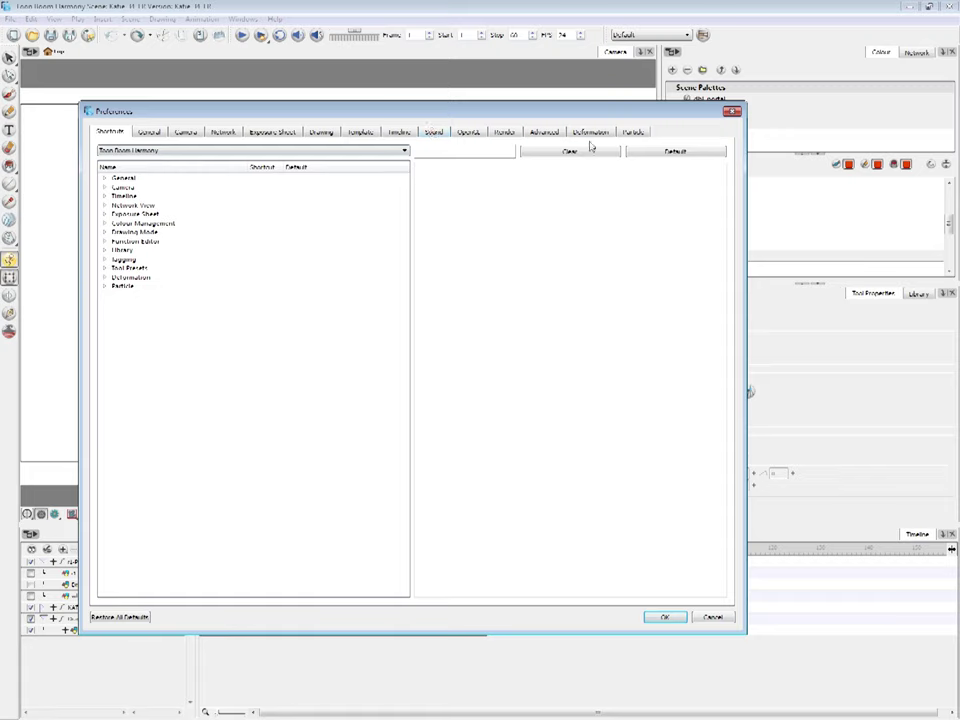
Restore all preference defaults and enable Stop-Motion Keyframes in the General preferences
click(150, 132)
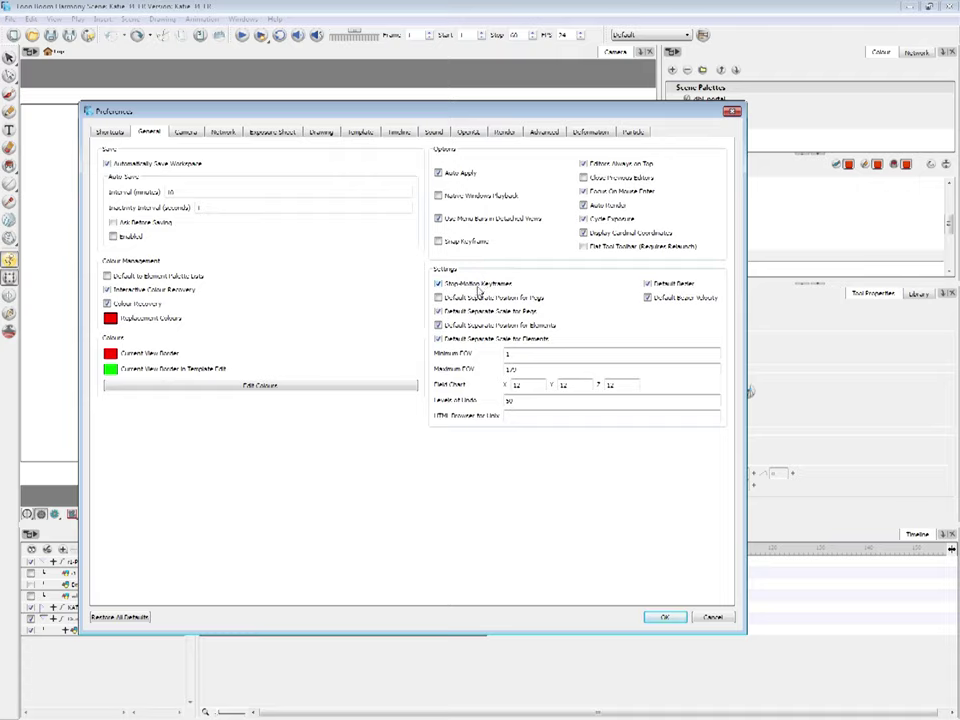
click(119, 617)
click(399, 386)
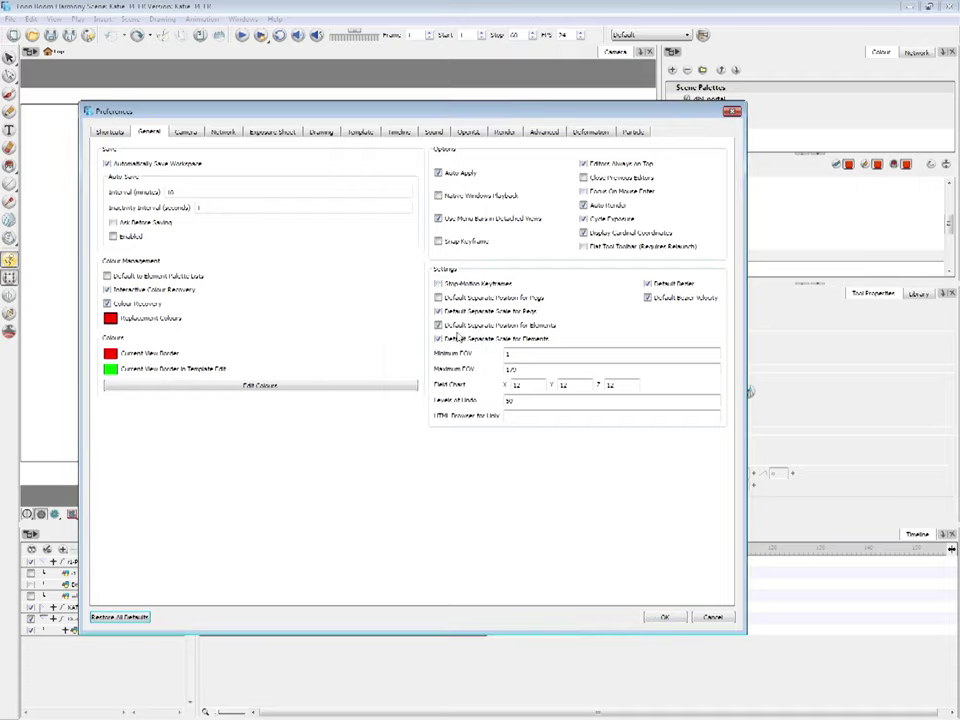
click(474, 286)
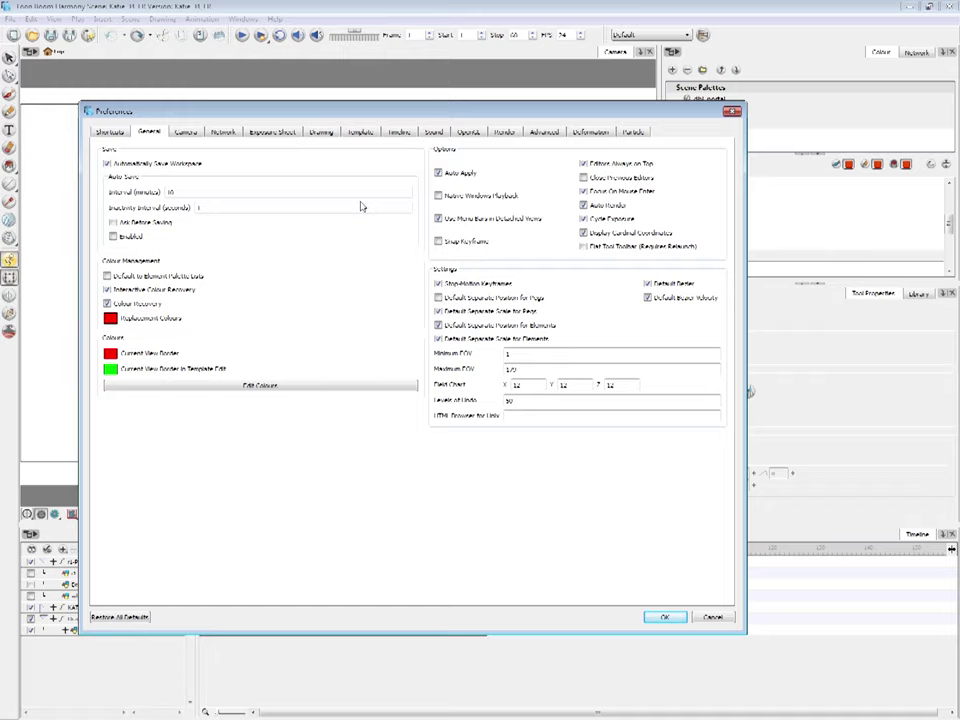
Enable Select Tool Works on Single Drawing for the camera and disable the advanced Element Module "Animate Using Animation Tools" Default Value option
click(187, 132)
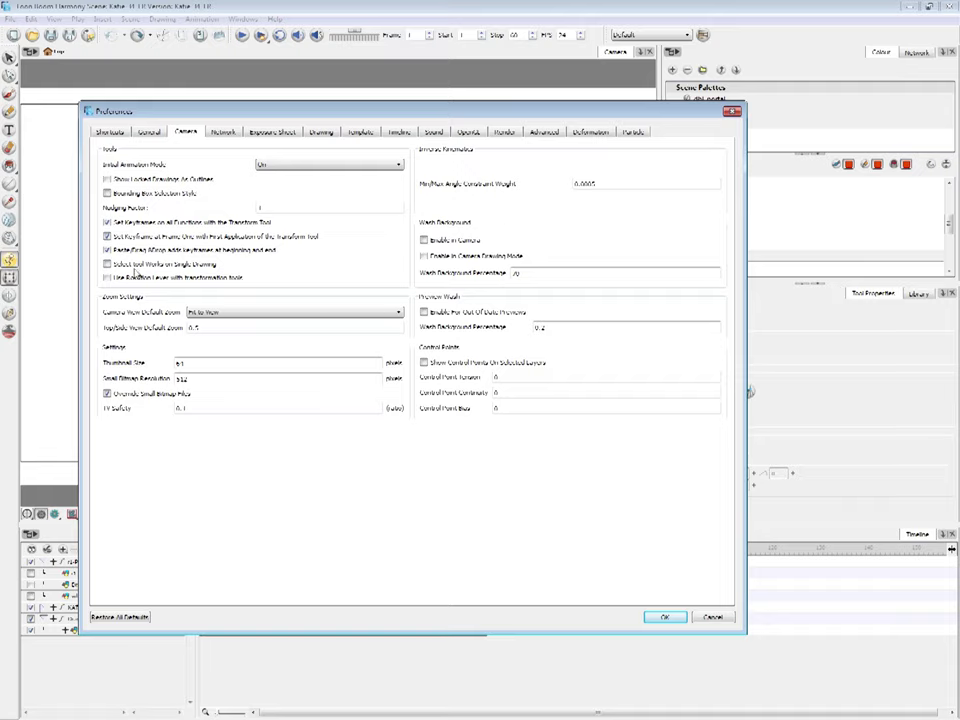
click(120, 266)
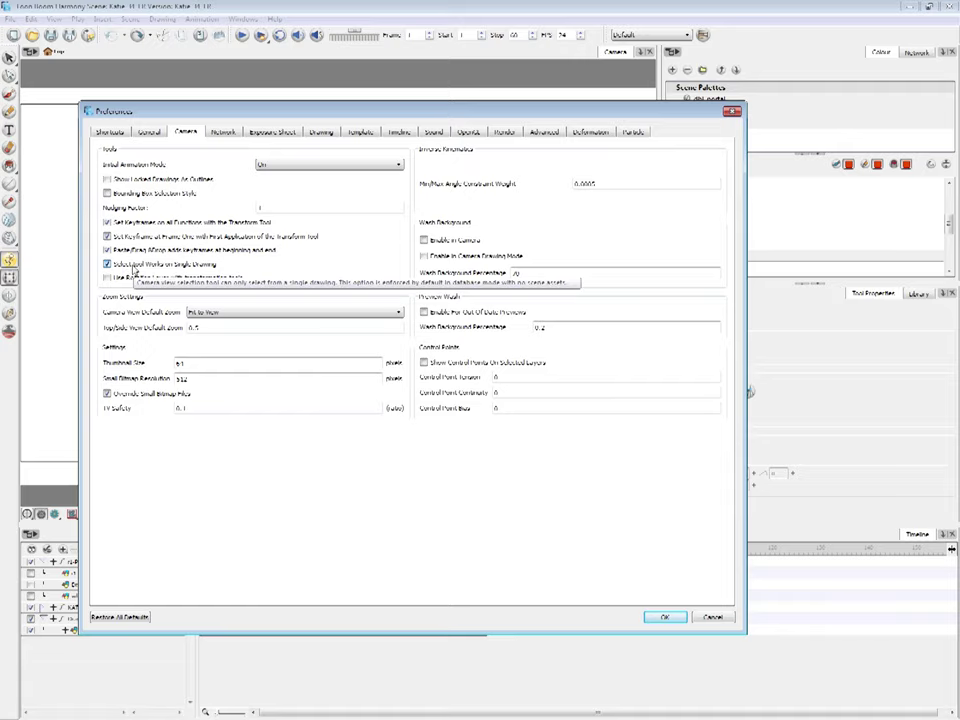
click(545, 132)
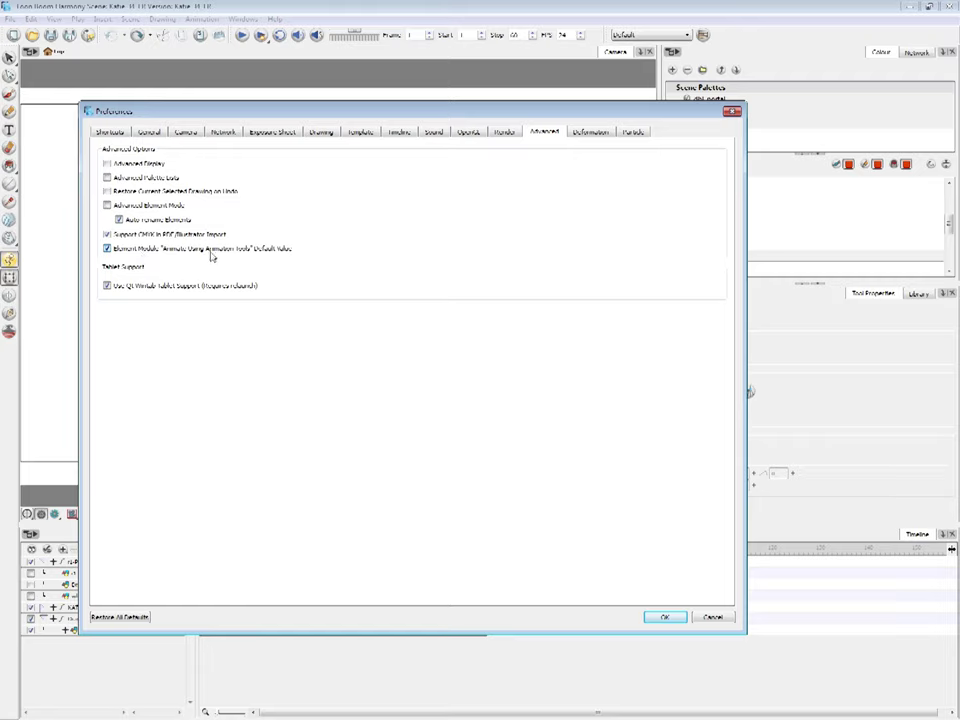
click(107, 248)
key(Return)
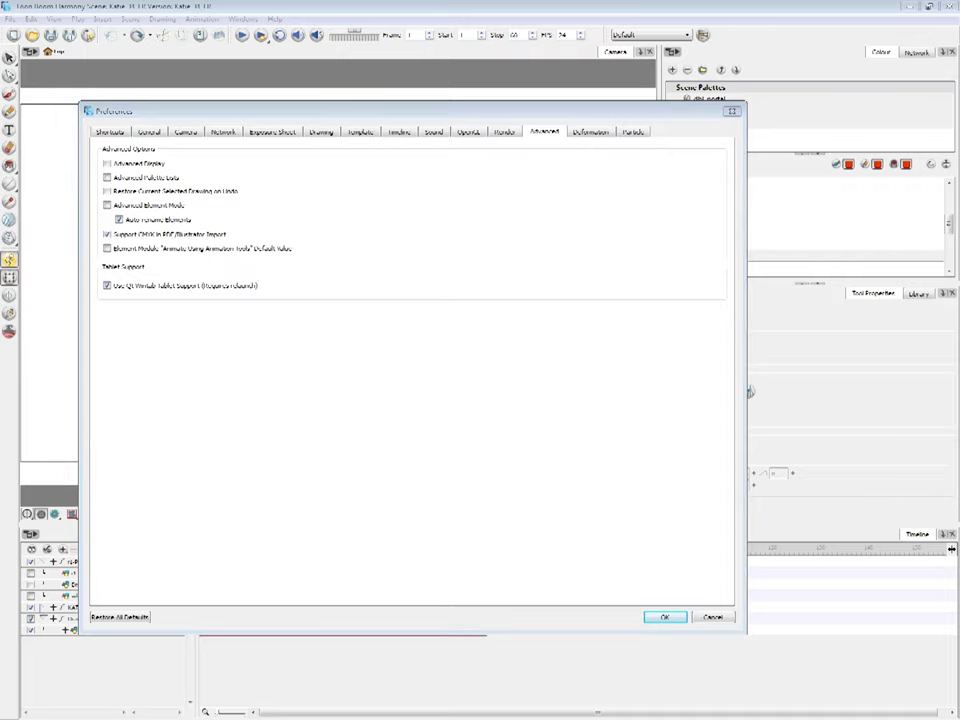
Review the available keyboard shortcut sets in the preferences and choose the Toon Boom Harmony set
click(595, 130)
click(121, 132)
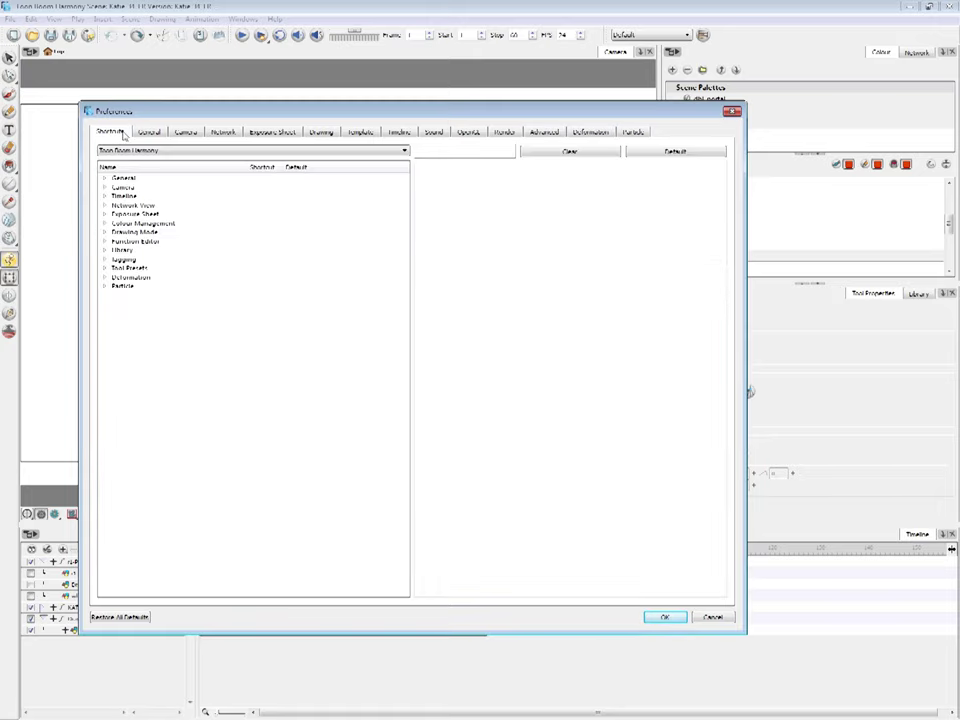
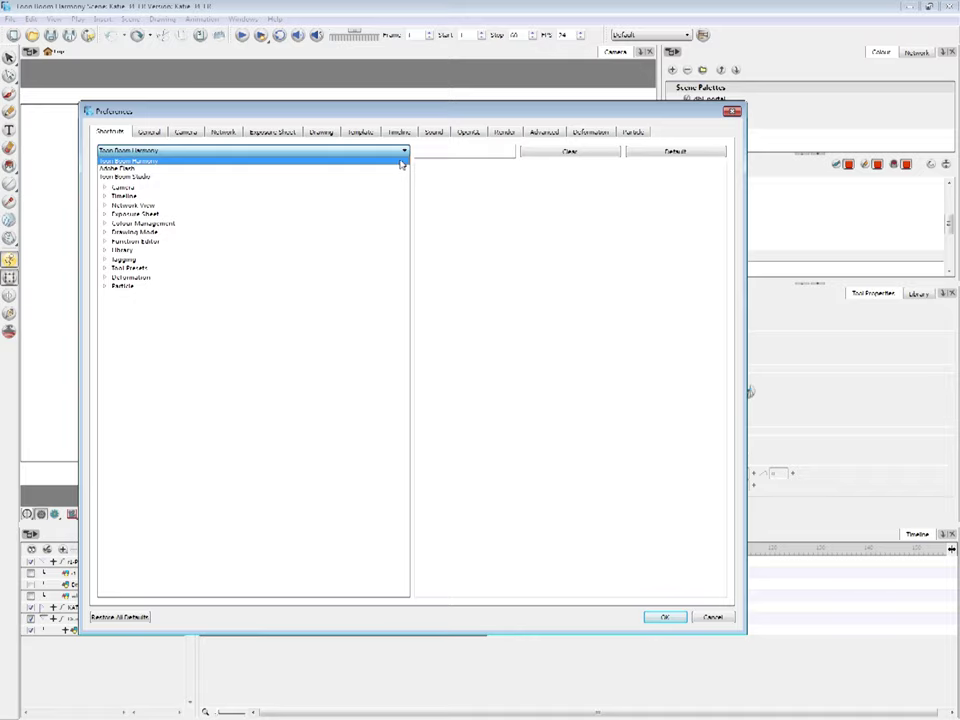
click(401, 164)
click(377, 217)
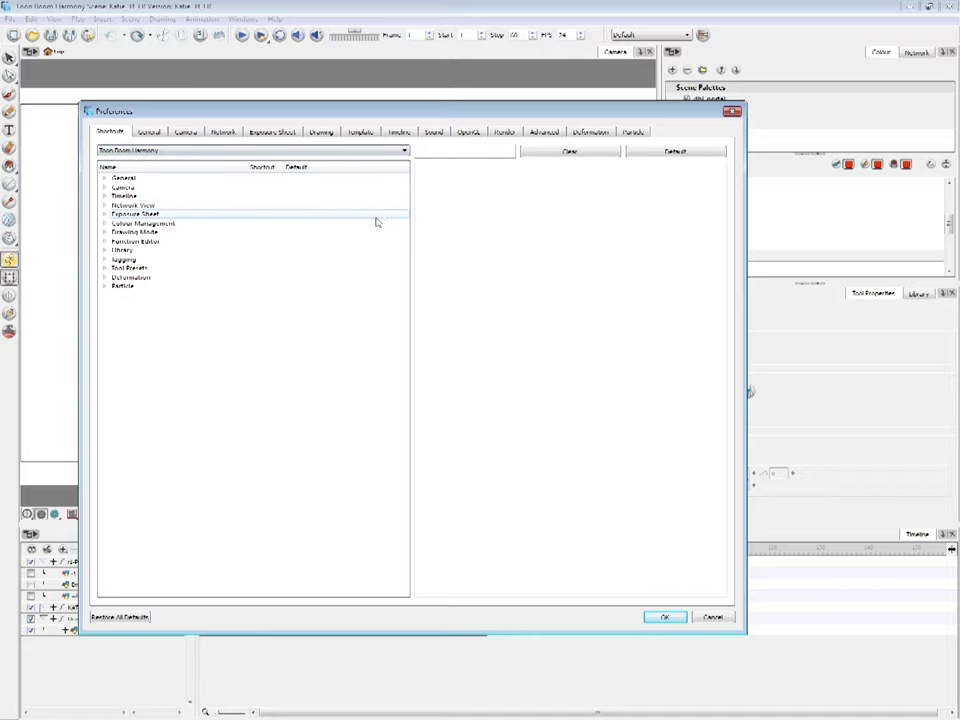
click(405, 151)
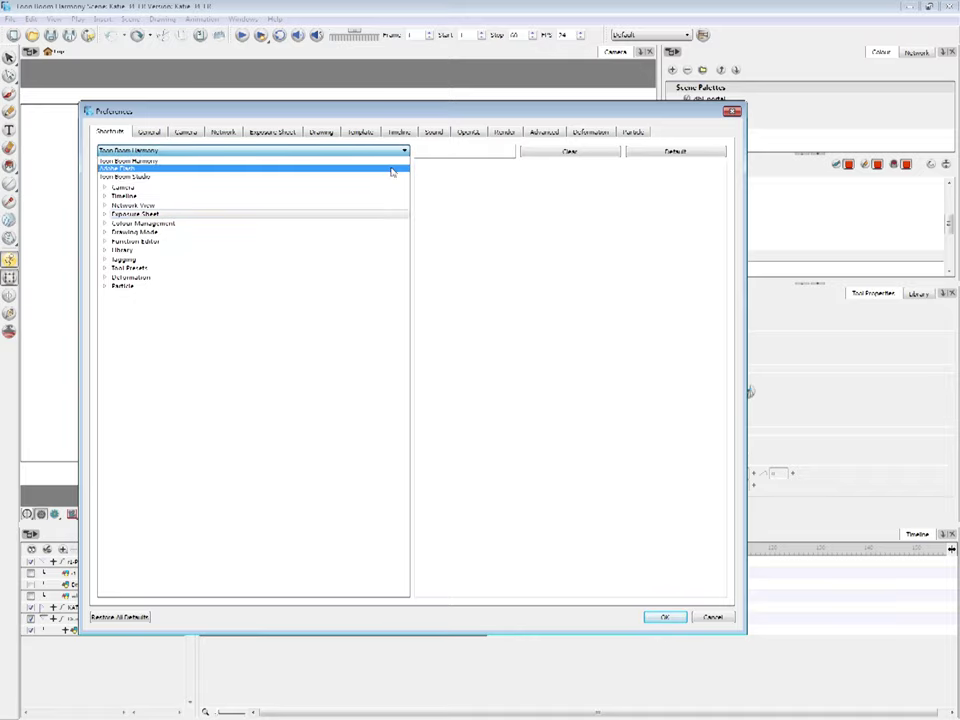
click(366, 159)
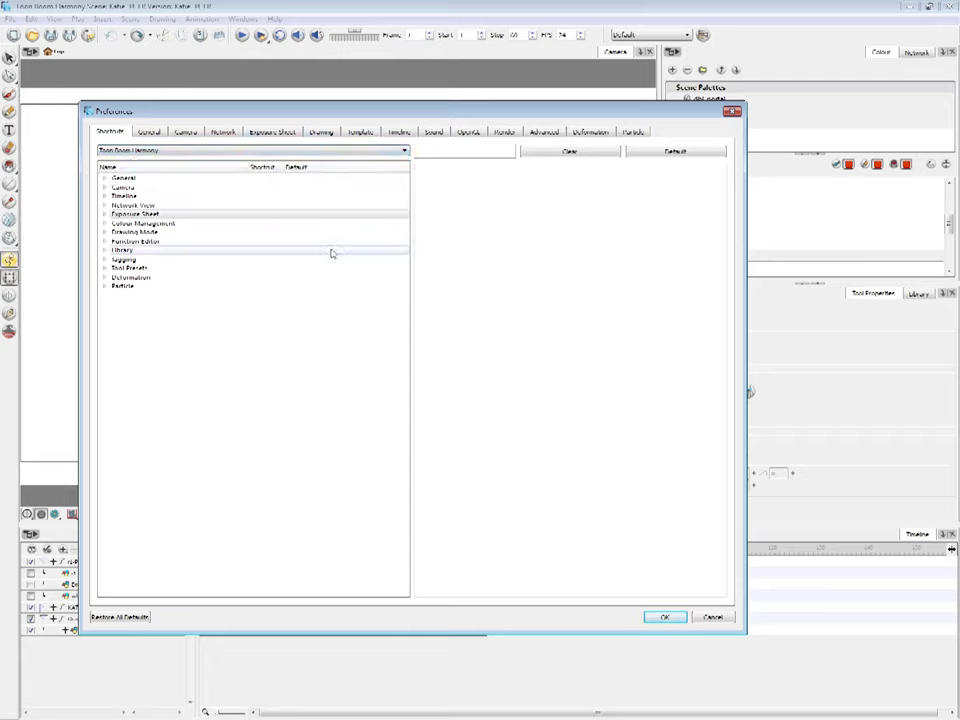
Clear the General shortcuts for Go to Next Column, Go to Next Drawing, Go to Previous Column and Go to Previous Drawing
click(105, 178)
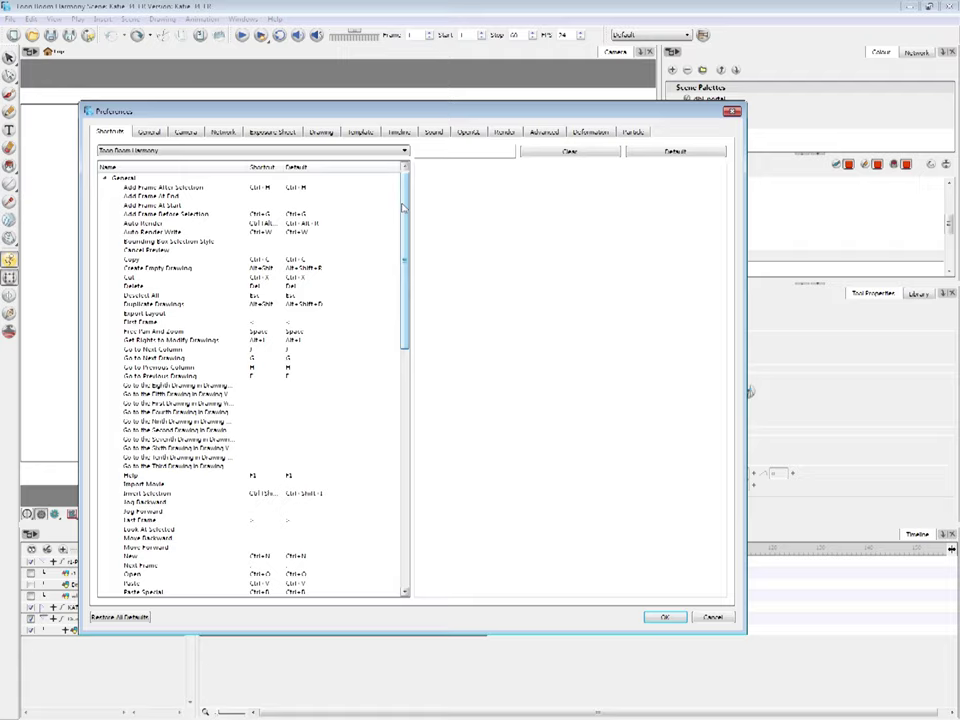
click(105, 178)
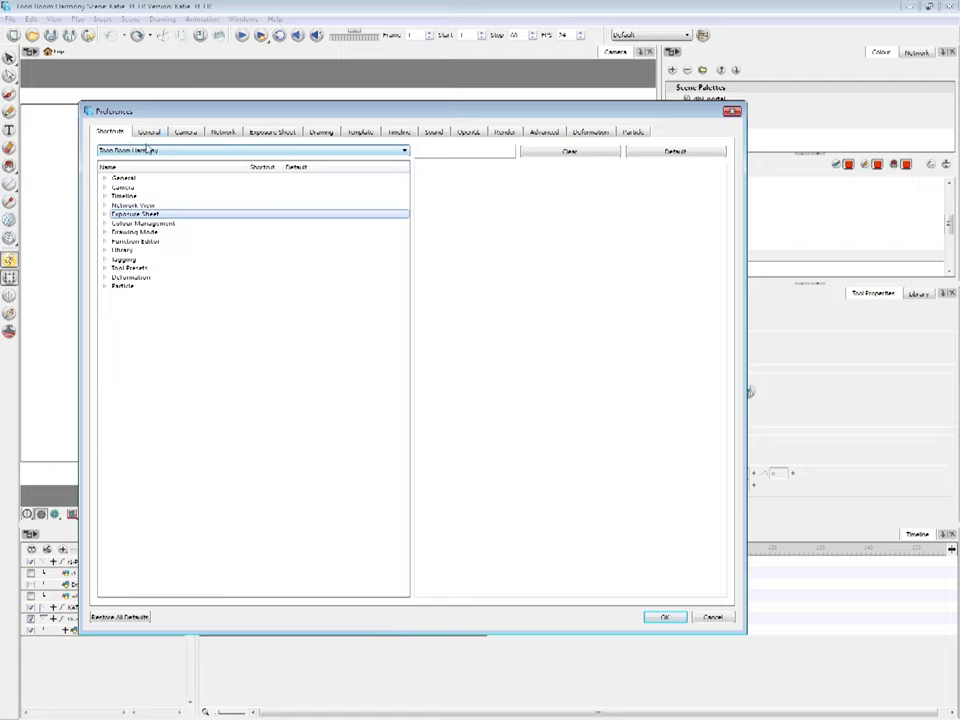
click(106, 178)
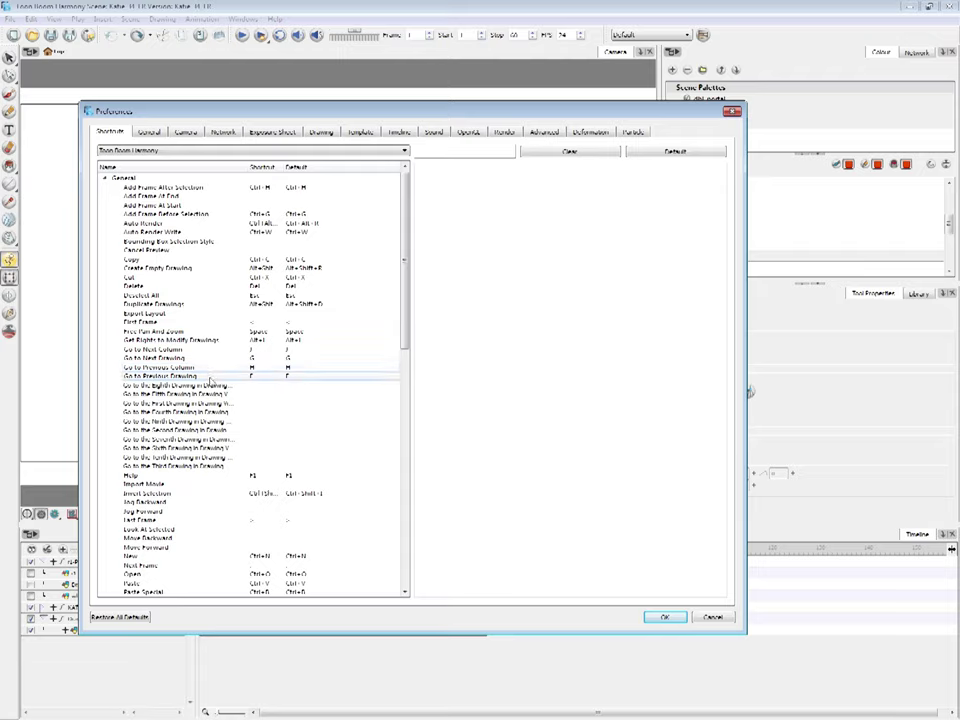
click(252, 349)
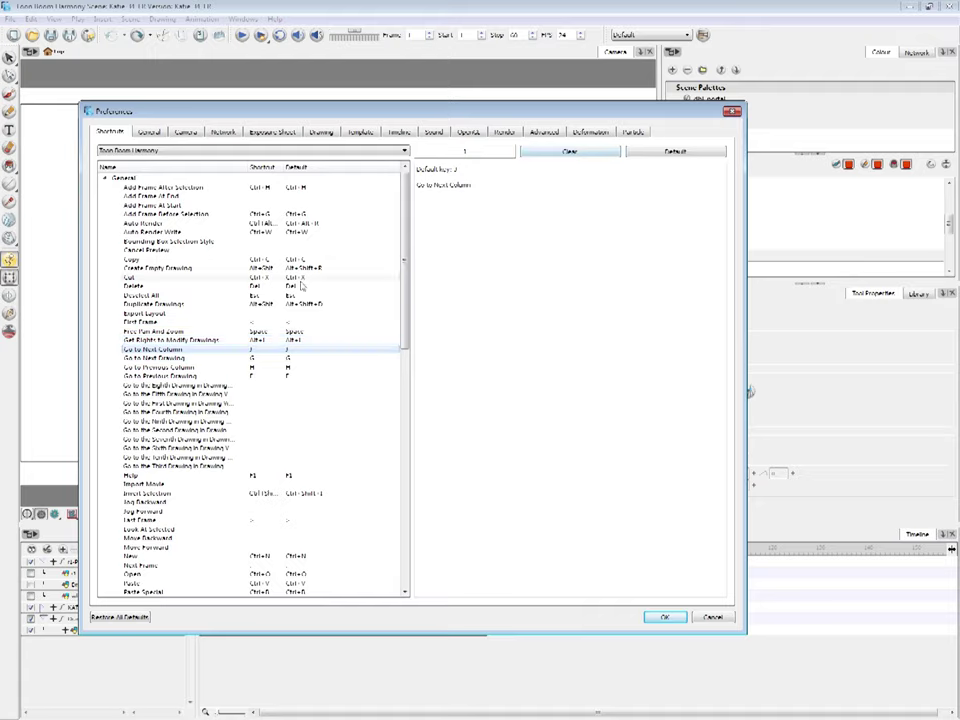
click(596, 152)
click(336, 358)
click(570, 151)
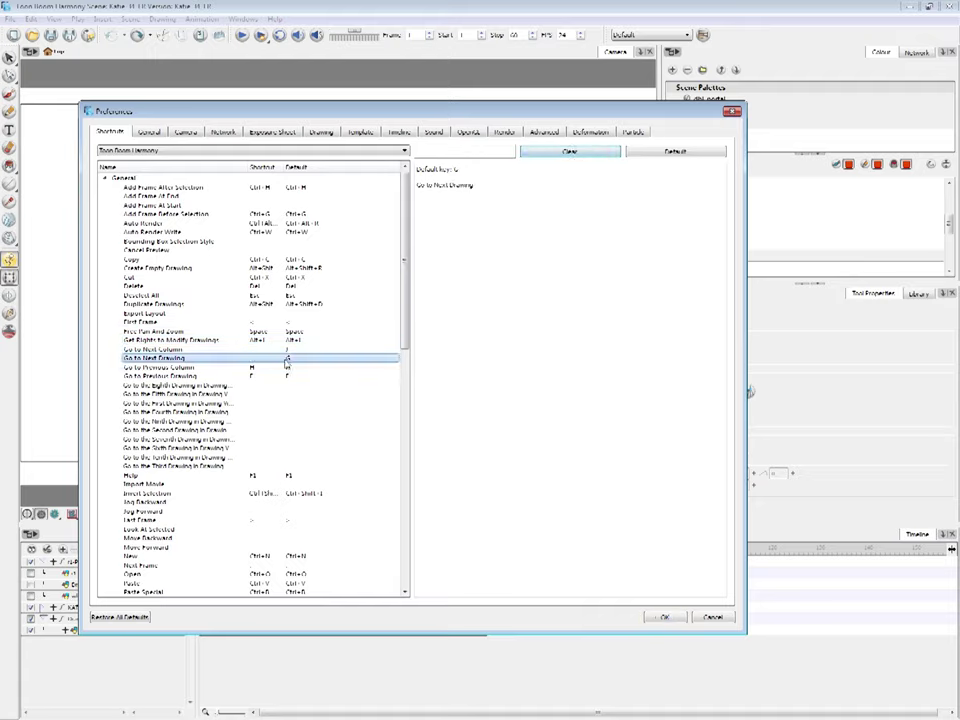
click(287, 366)
click(566, 152)
click(285, 375)
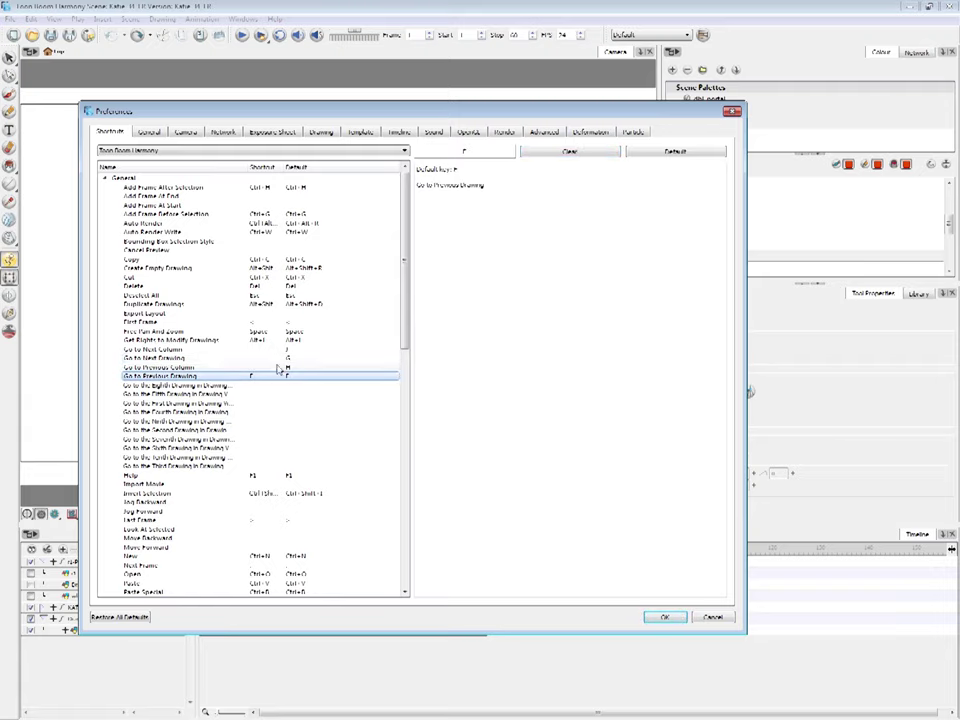
click(558, 152)
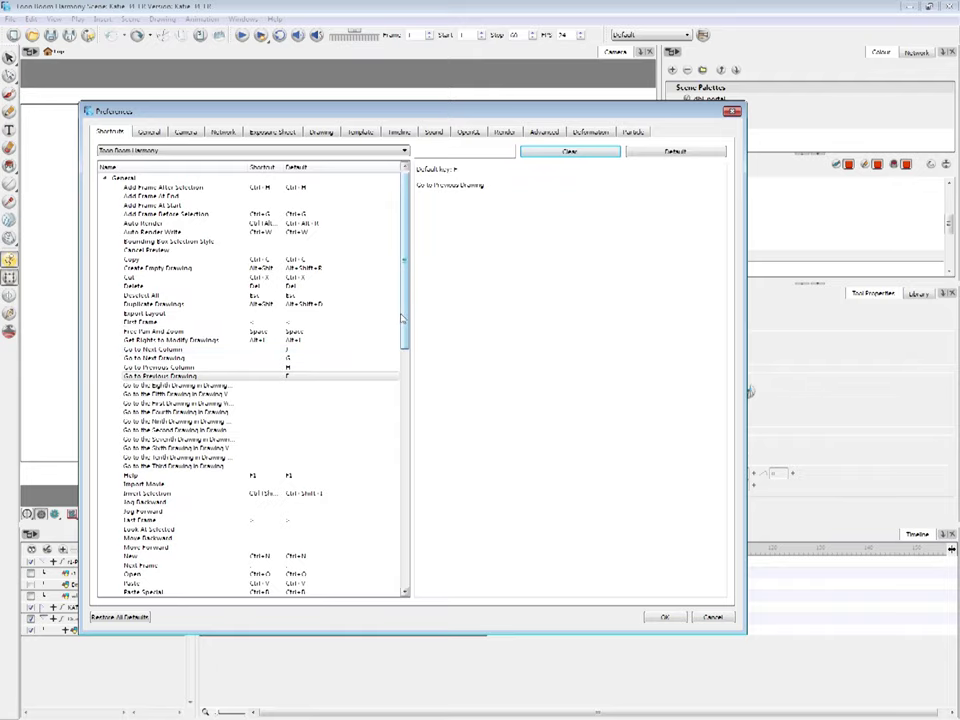
Assign G as the General shortcut for Next Frame, replacing the conflicting Toggle Grid shortcut
scroll(402, 318, down, 2)
click(262, 531)
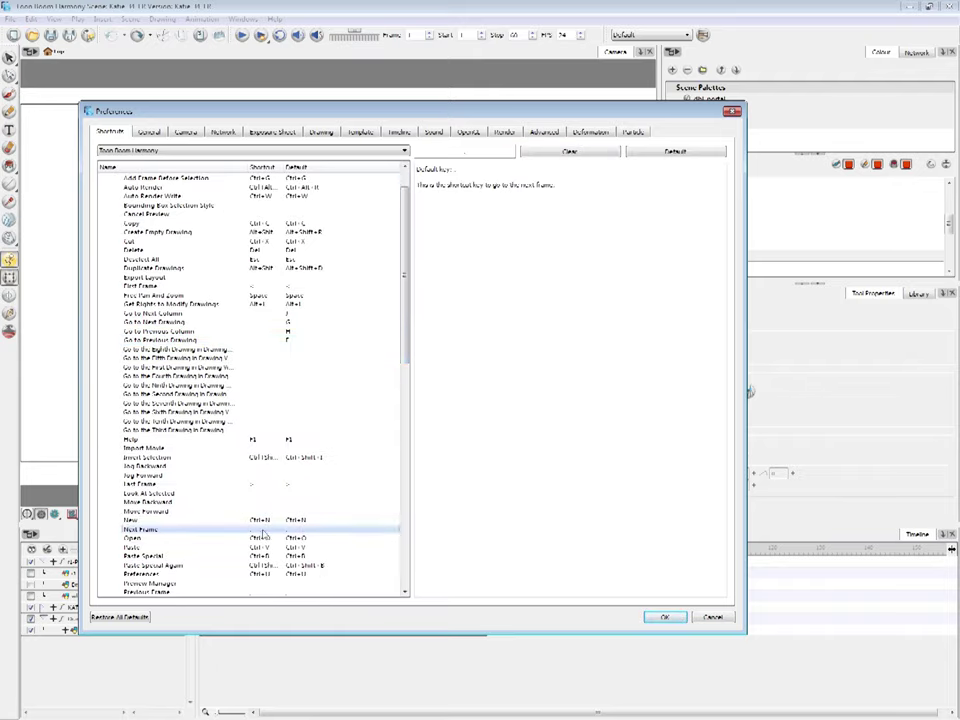
scroll(414, 336, down, 3)
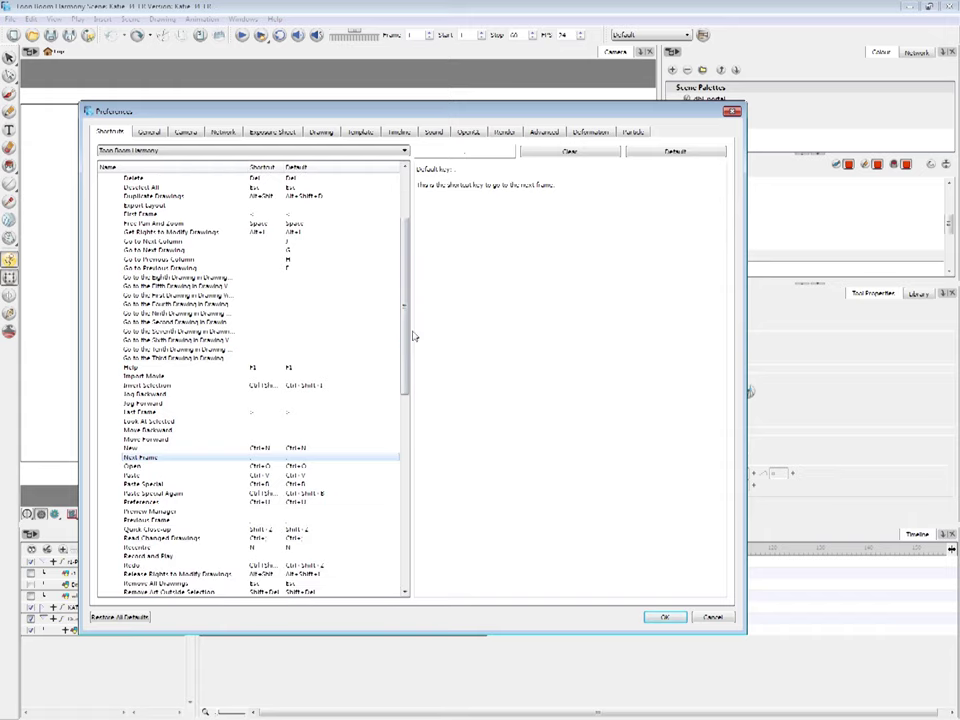
click(500, 156)
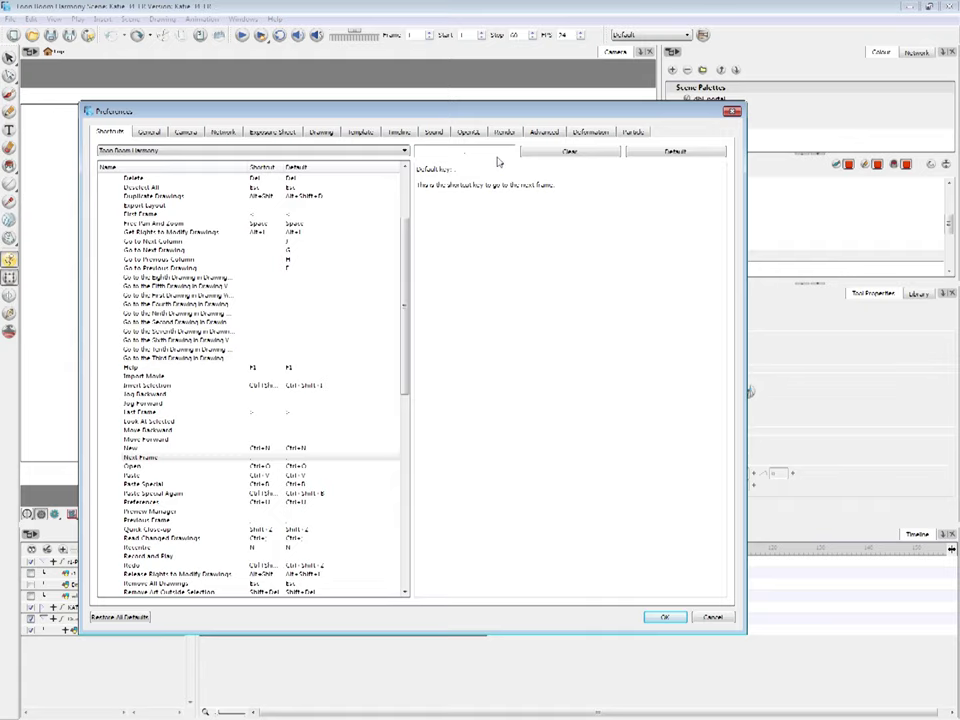
key(g)
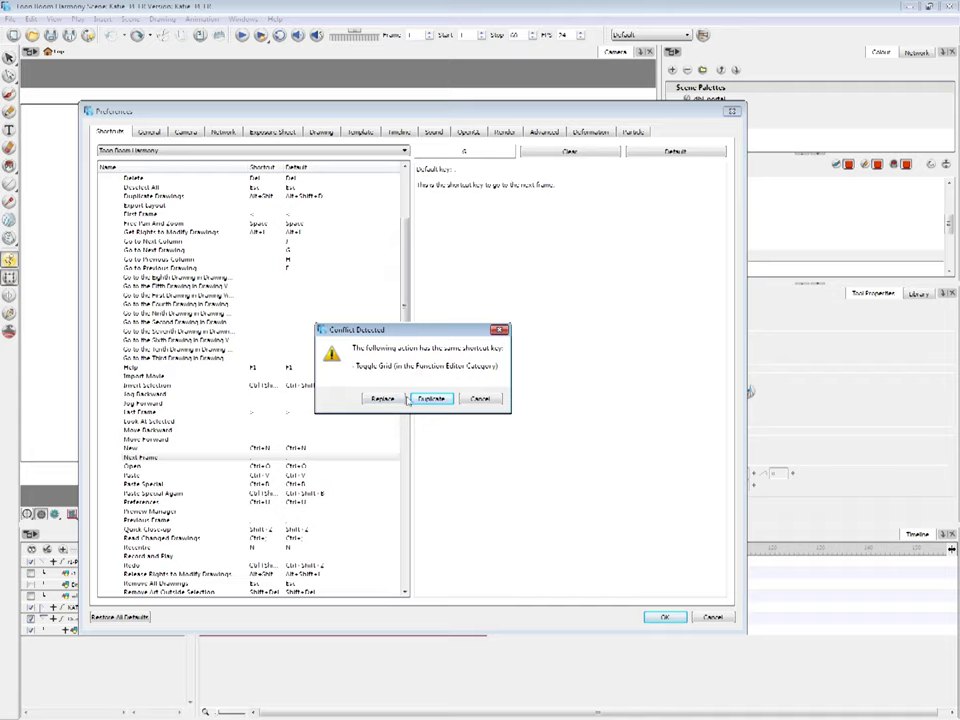
click(384, 399)
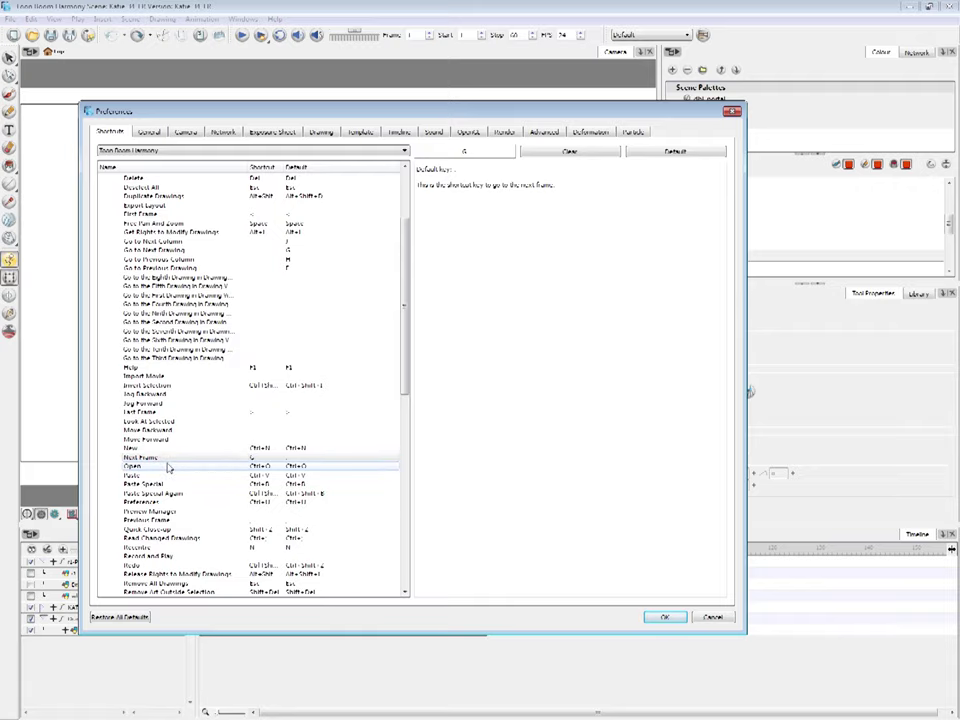
Assign F as the General shortcut for Previous Frame
scroll(168, 467, down, 1)
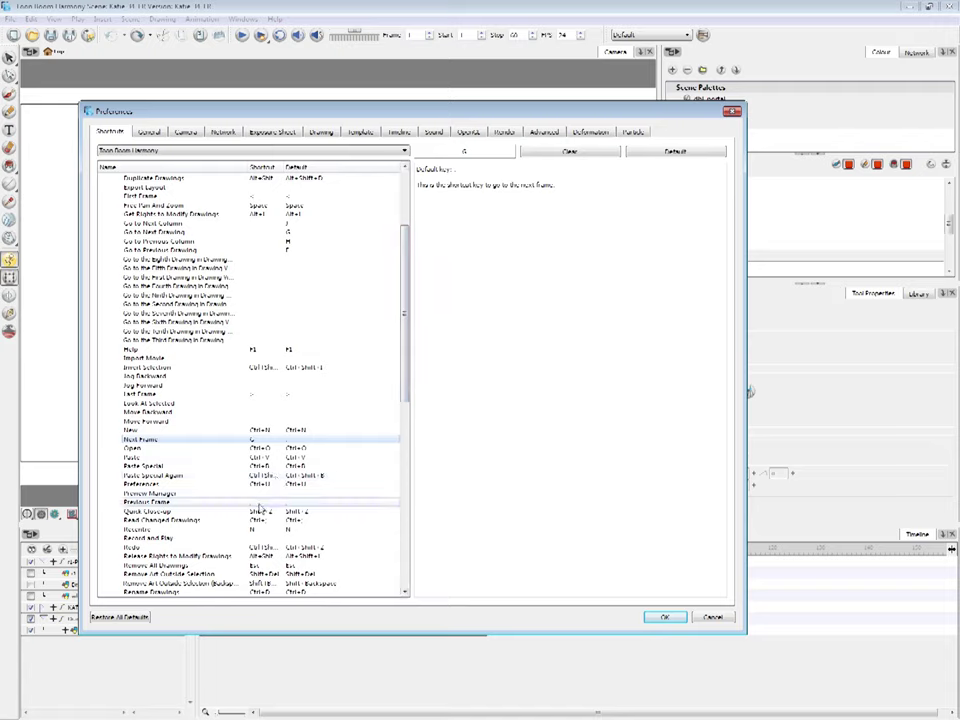
click(258, 503)
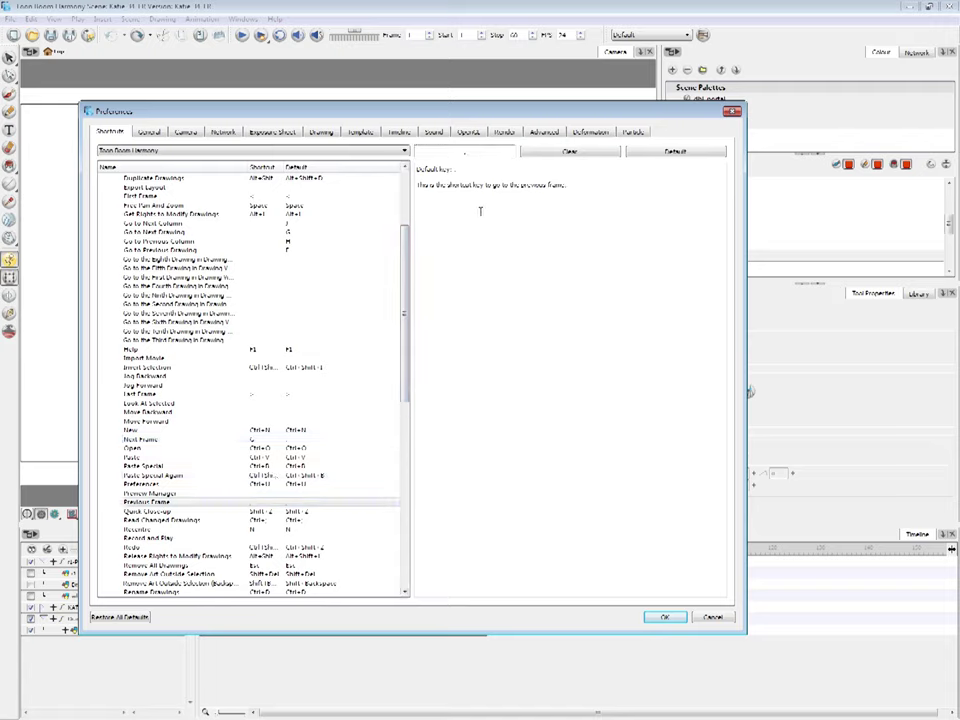
key(f)
Assign Ctrl+Shift+D as the General shortcut for Create Empty Drawing
scroll(300, 241, up, 4)
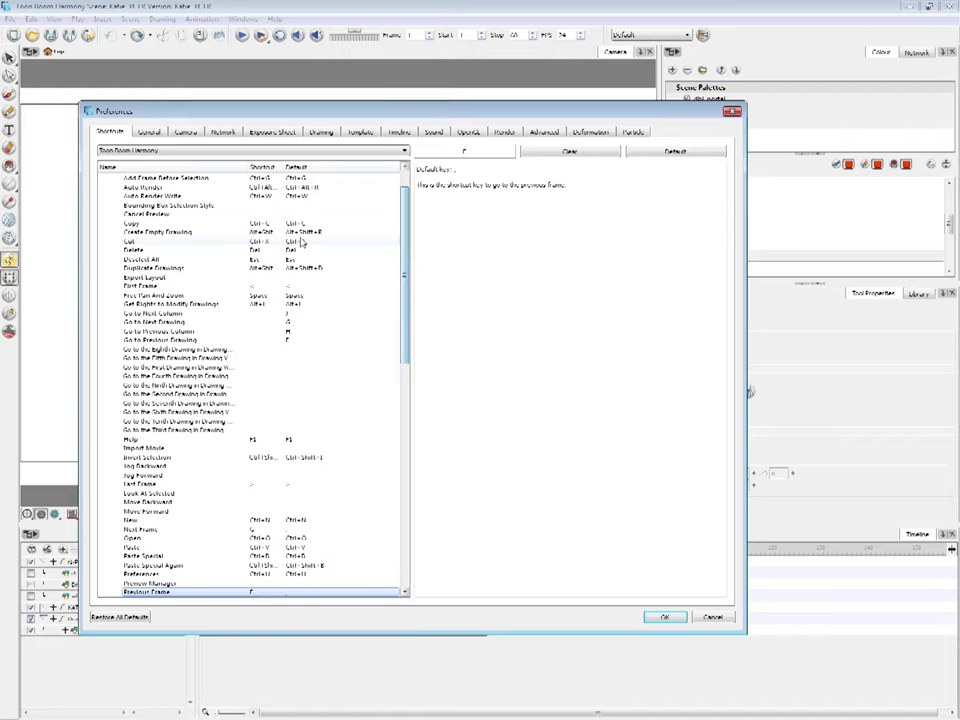
click(272, 233)
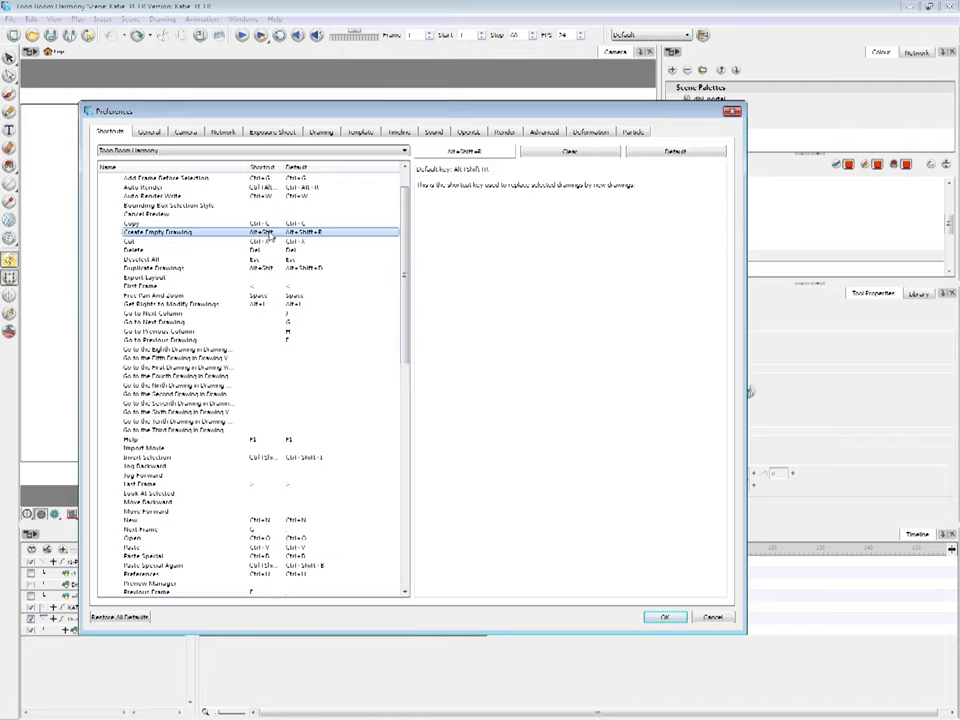
click(497, 157)
key(ctrl+shift+d)
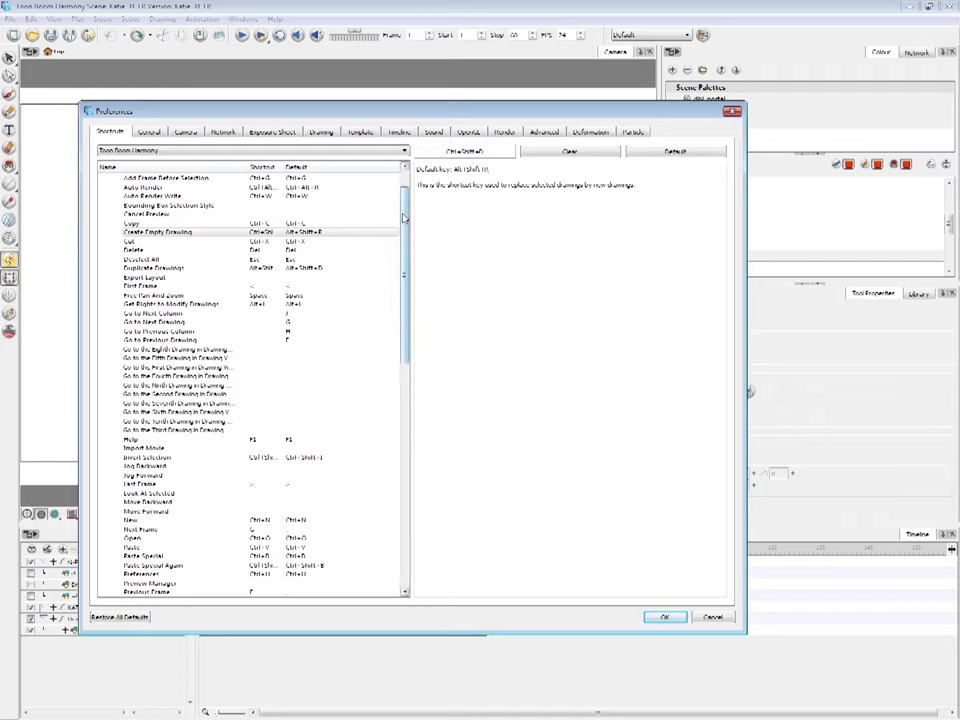
Assign Alt+D as the shortcut for Duplicate Drawings, keeping it as a duplicate of the Dropper Tool shortcut
click(266, 270)
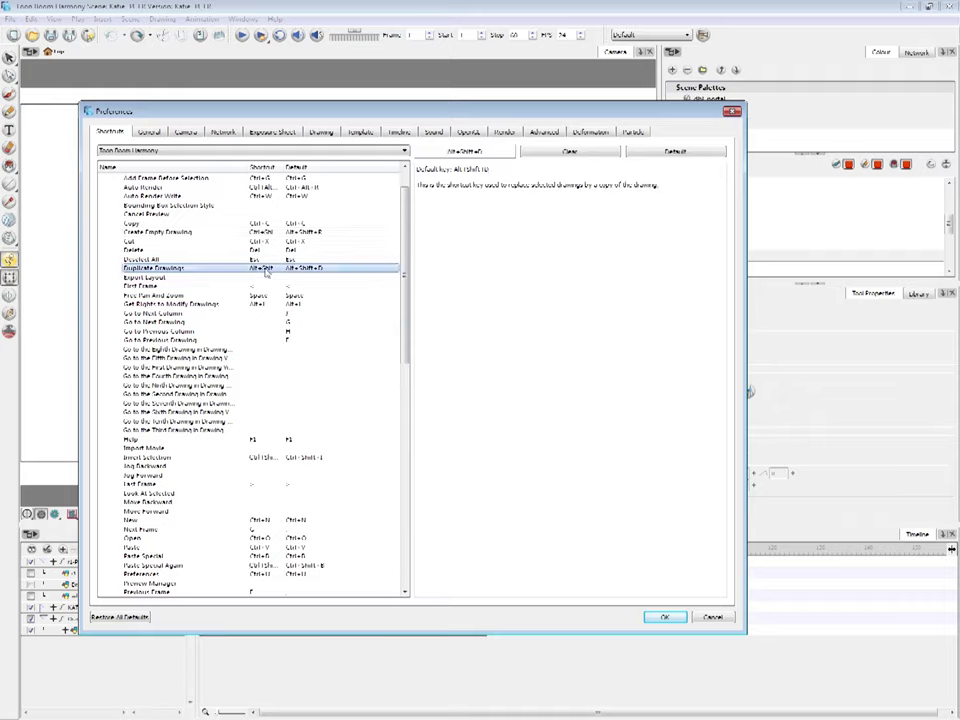
click(493, 154)
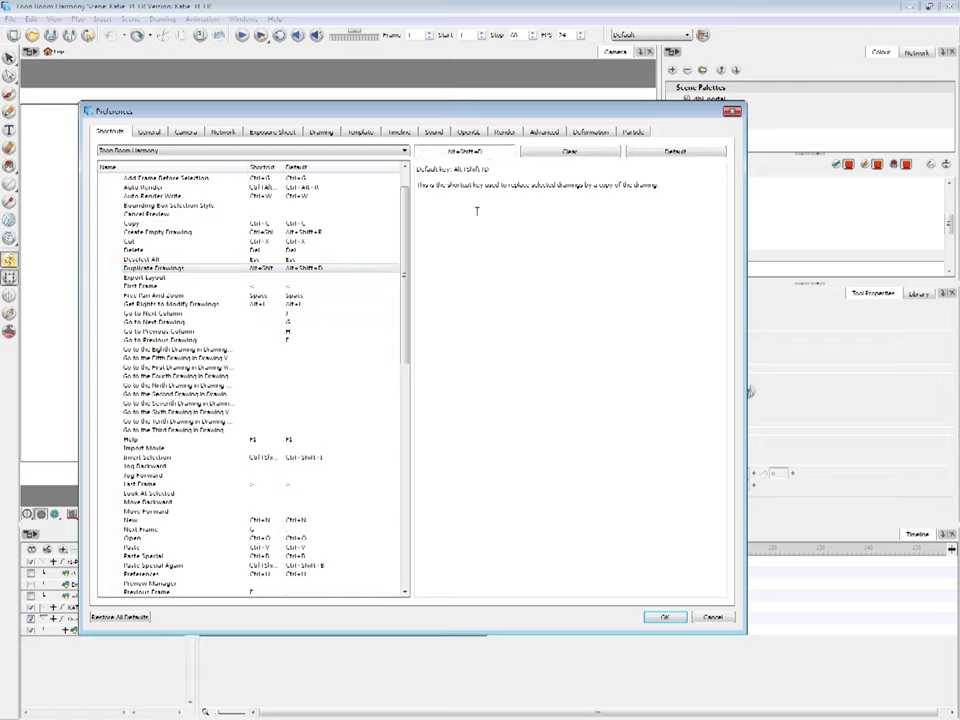
key(alt+d)
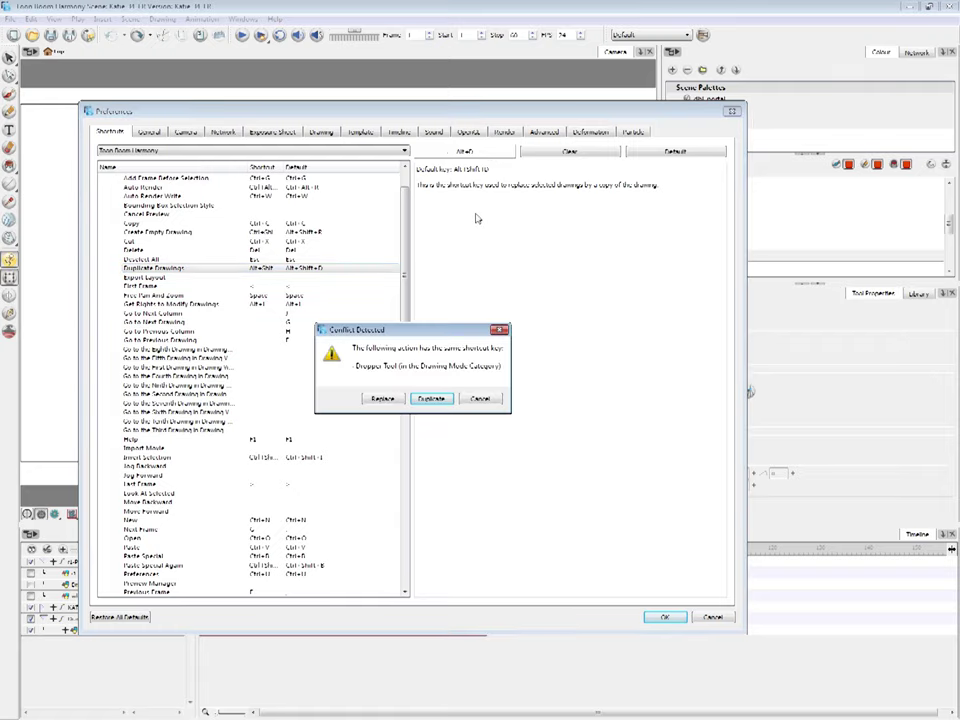
click(431, 399)
click(440, 401)
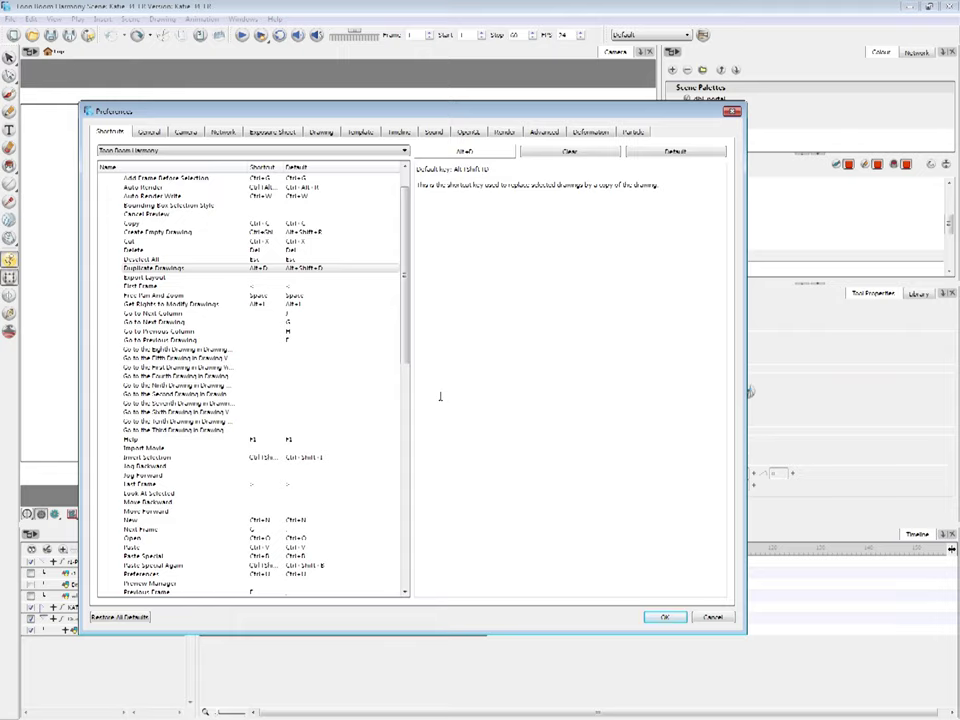
Clear the General shortcut for Recentre
drag(405, 200, 402, 300)
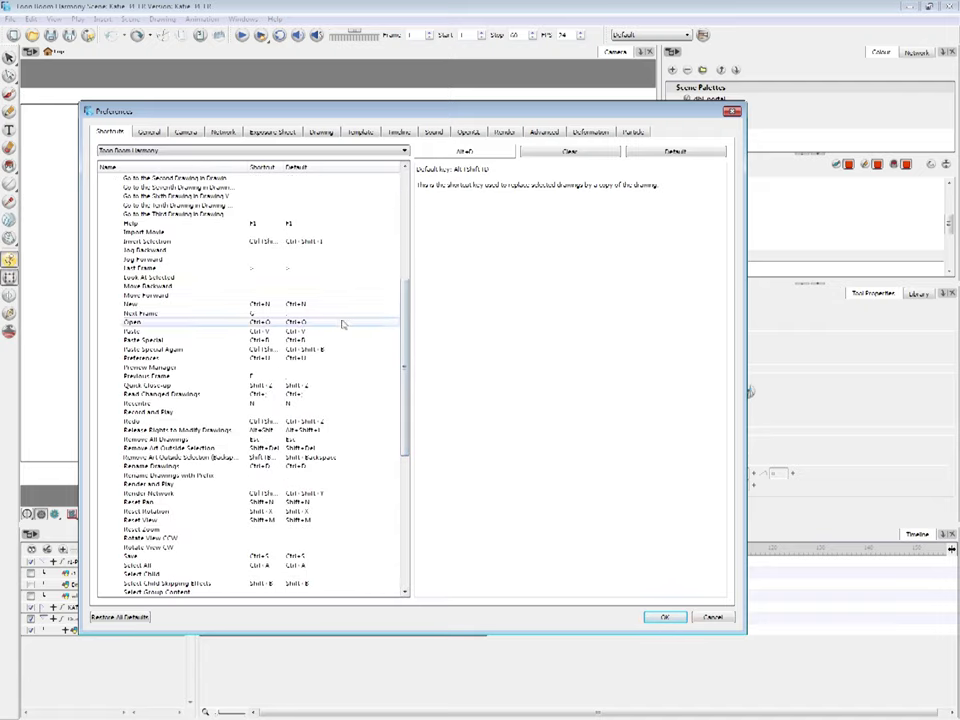
click(261, 403)
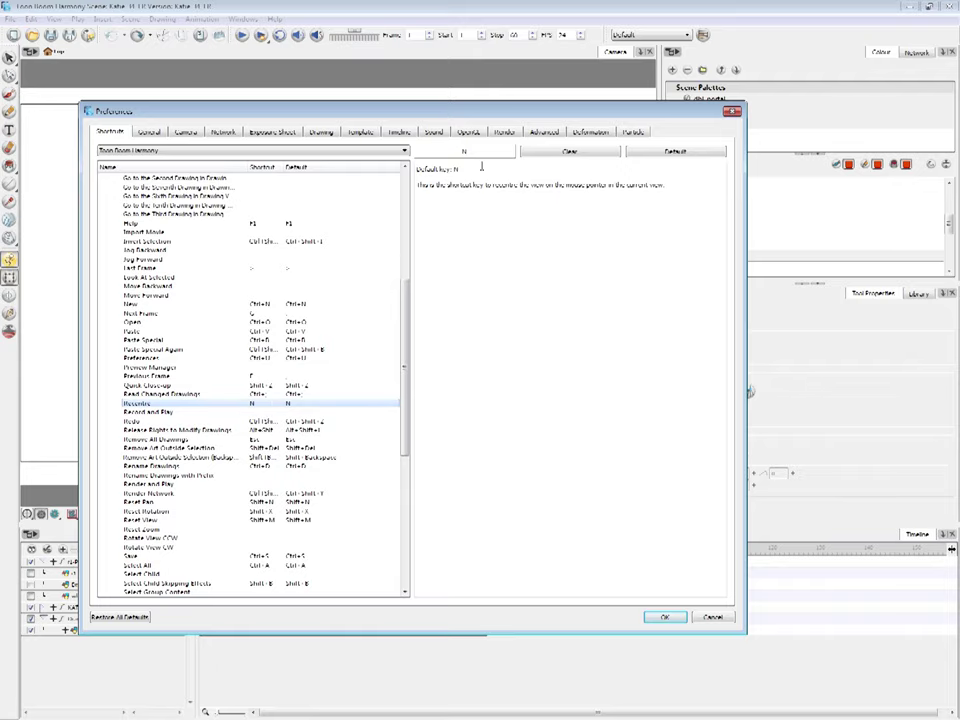
click(567, 151)
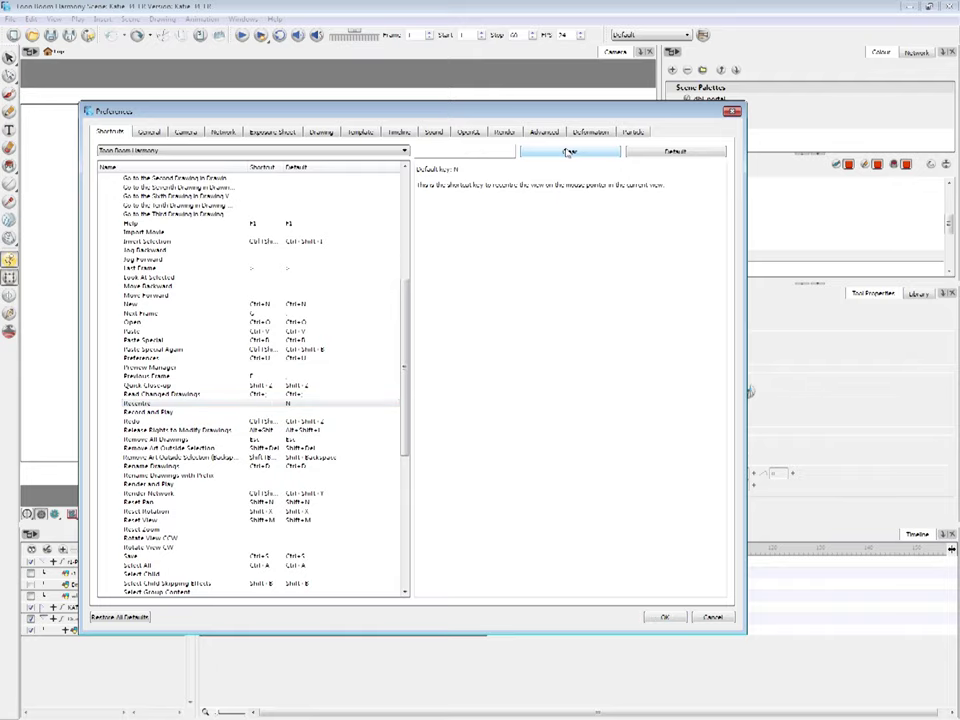
Assign C to Centre On Selection in the Timeline shortcuts, keeping it as a duplicate of the Close Gap Tool shortcut
drag(407, 364, 409, 252)
double_click(124, 178)
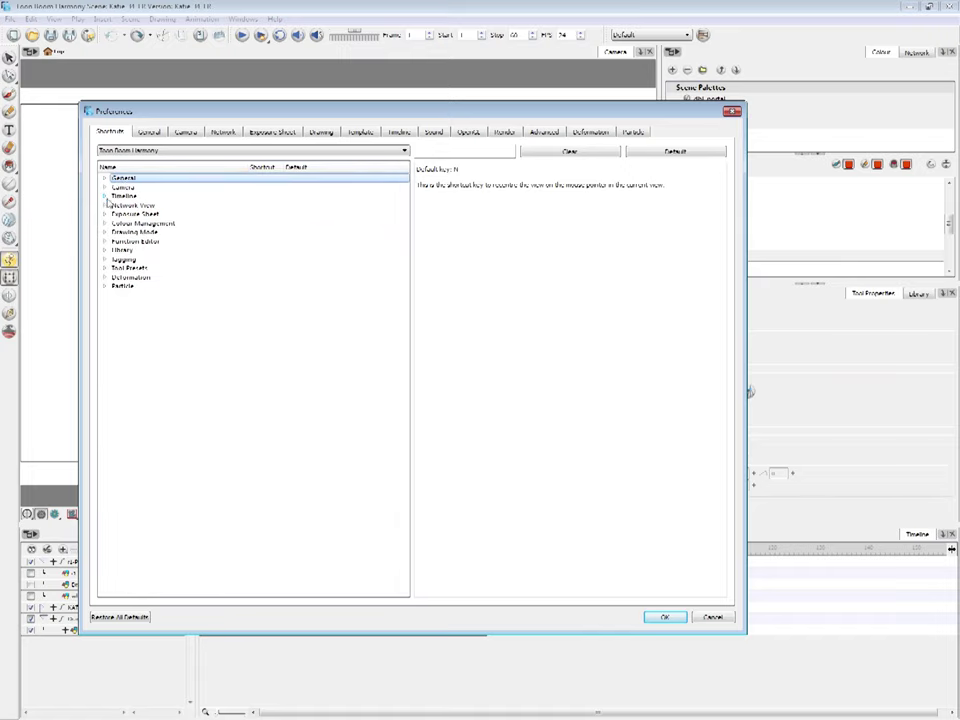
click(108, 196)
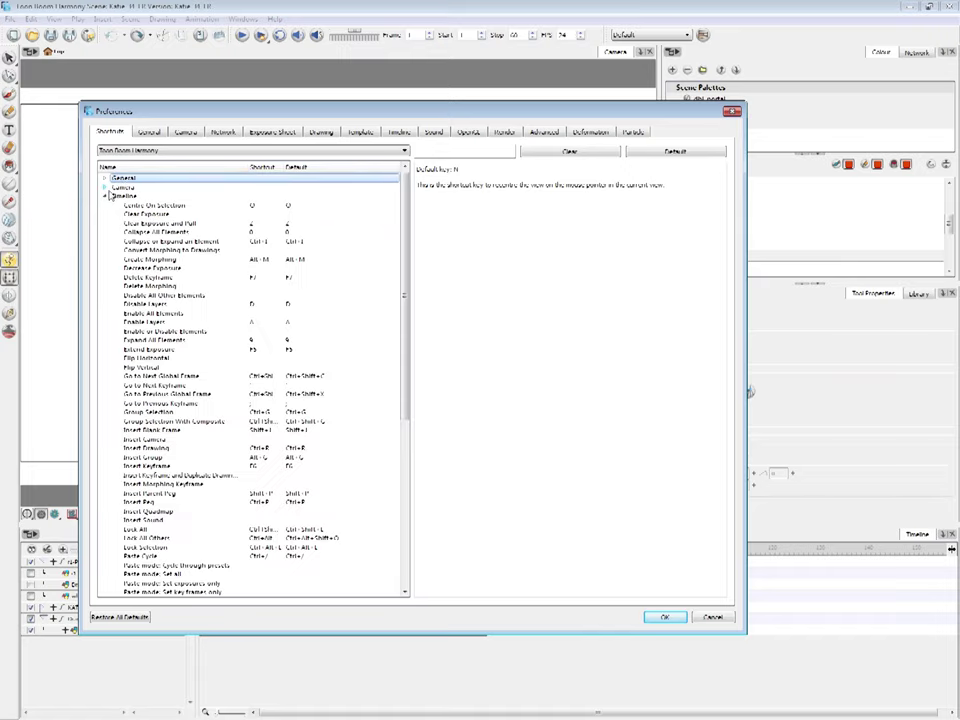
click(256, 205)
click(490, 151)
key(c)
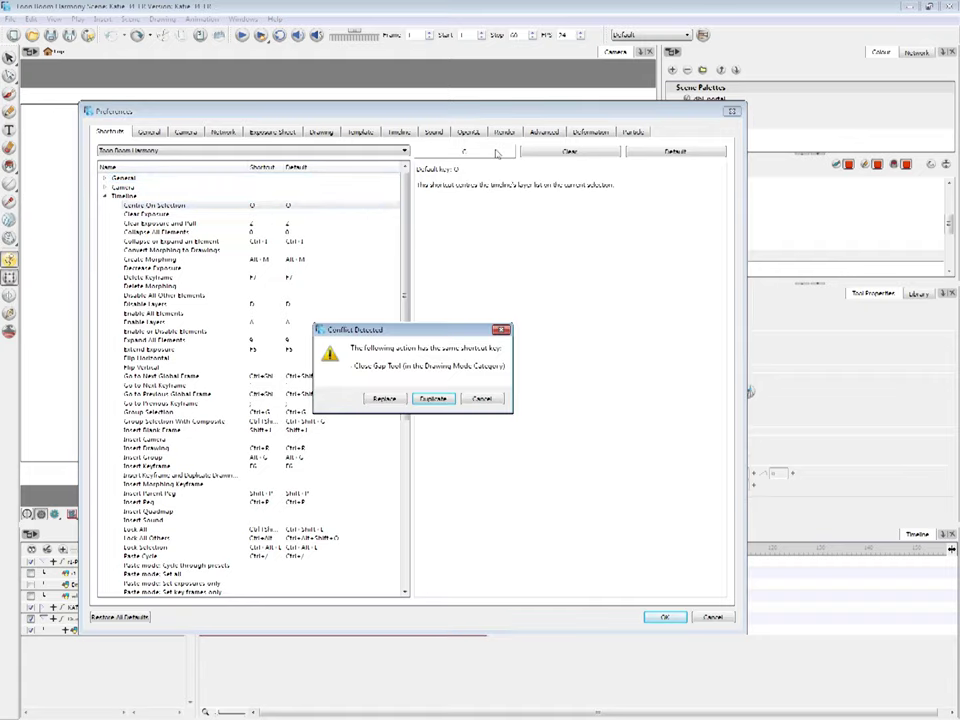
click(440, 398)
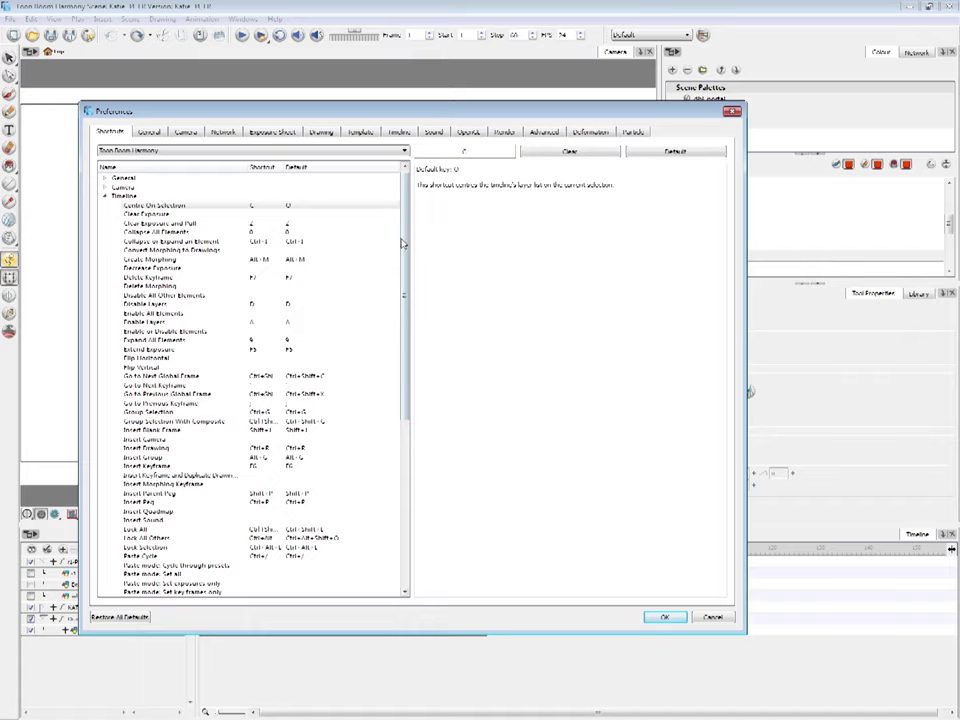
Assign K to Set Motion Keyframe in the Timeline shortcuts, keeping it as a duplicate of the Show Strokes shortcut
drag(406, 238, 409, 331)
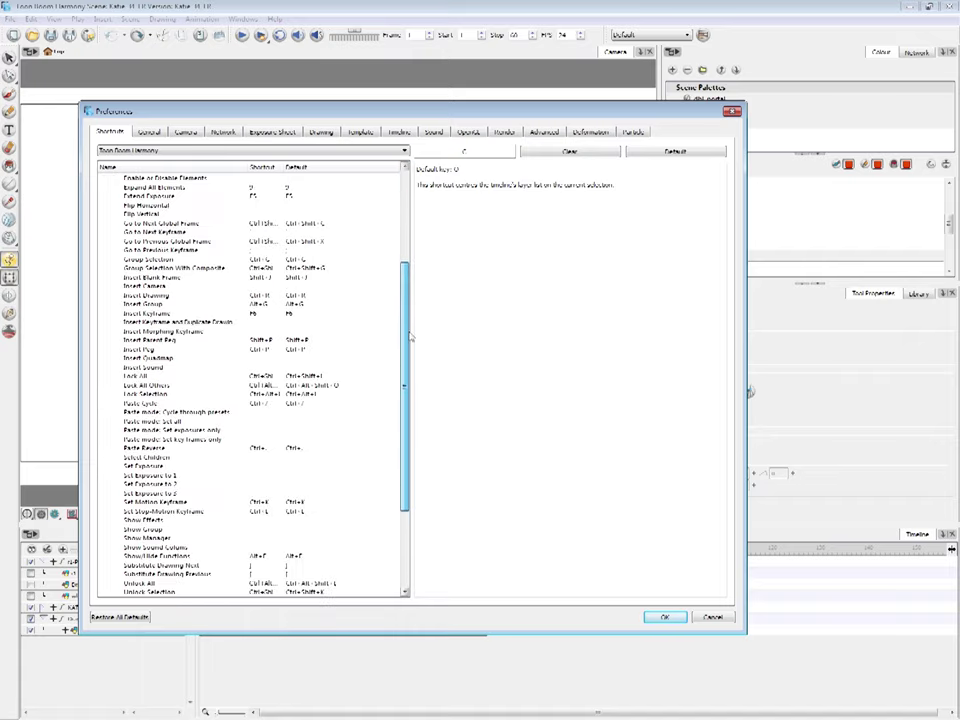
click(263, 503)
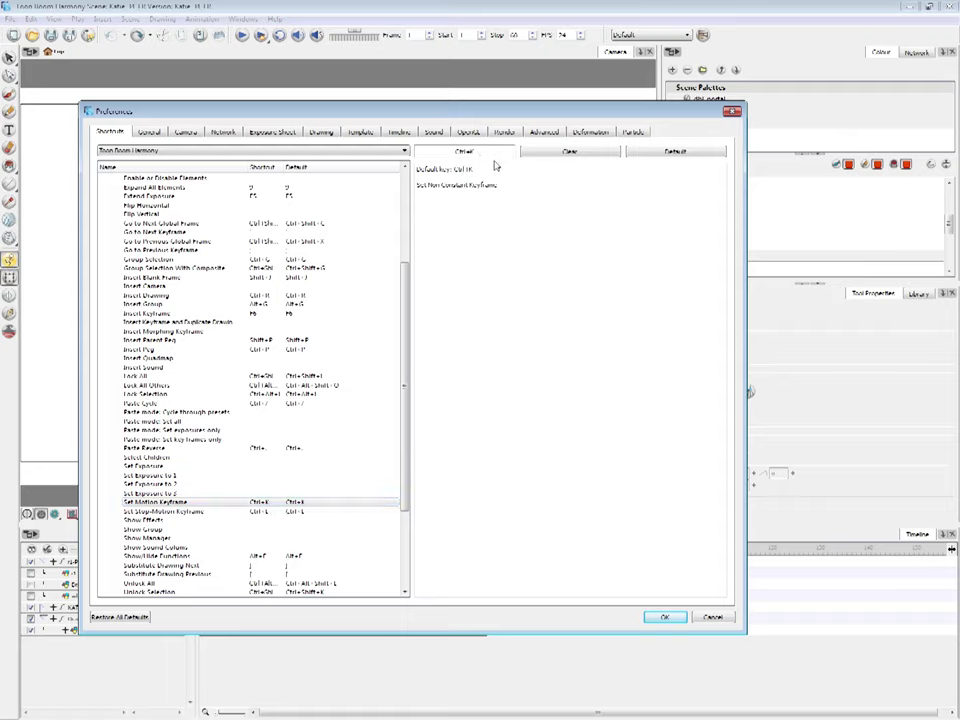
key(k)
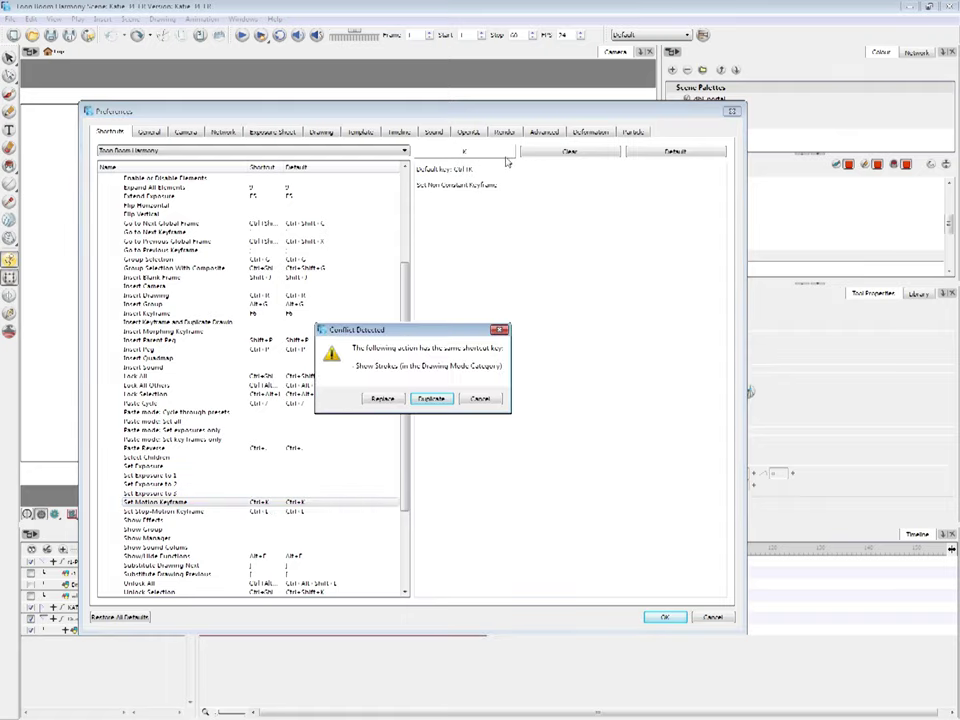
click(432, 401)
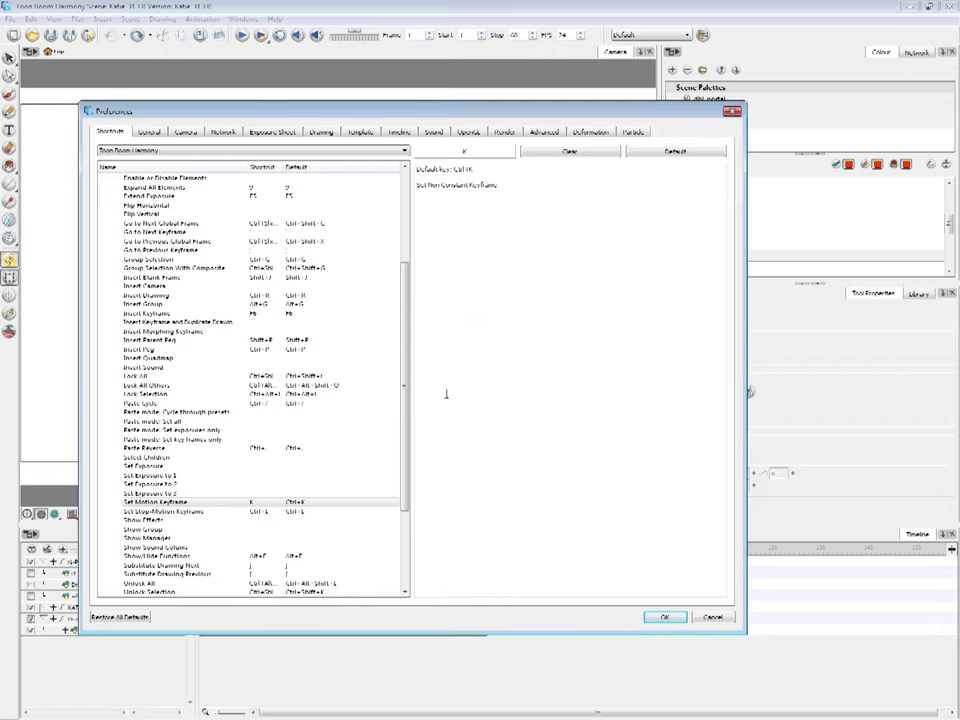
Assign L to Set Stop-Motion Keyframe in the Timeline shortcuts, replacing the conflicting Switch to Line Art/Colour Art shortcut
click(263, 513)
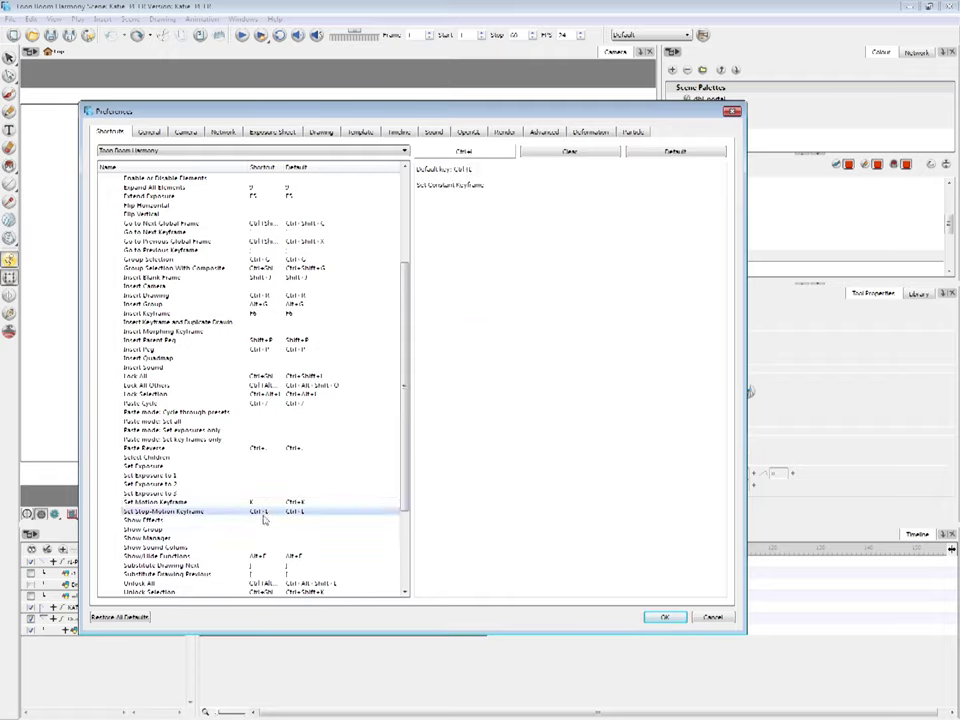
click(490, 155)
key(l)
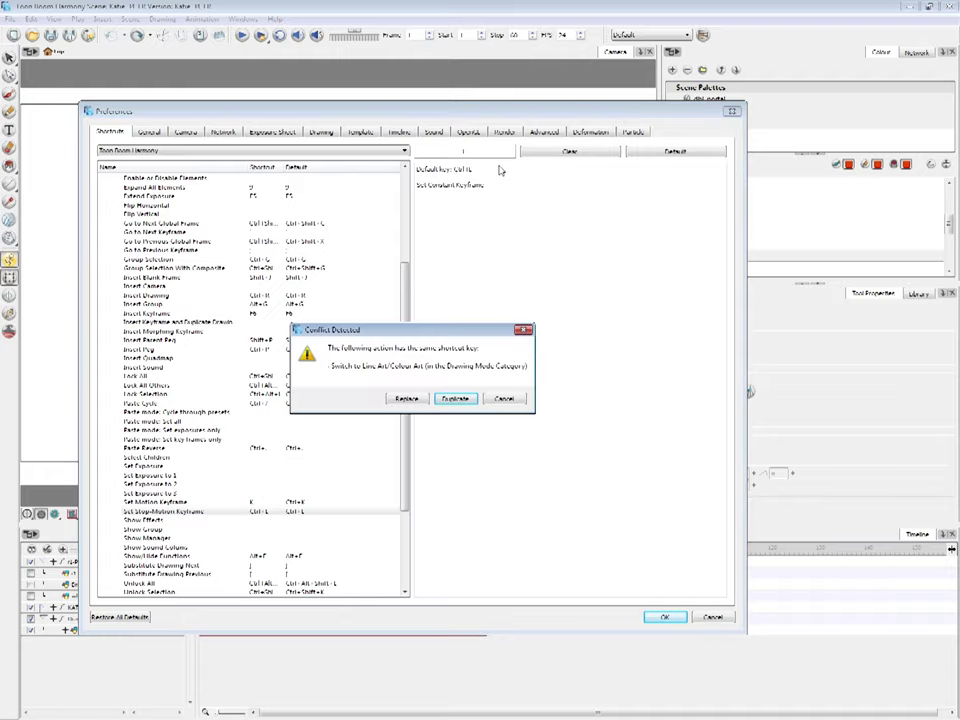
click(406, 398)
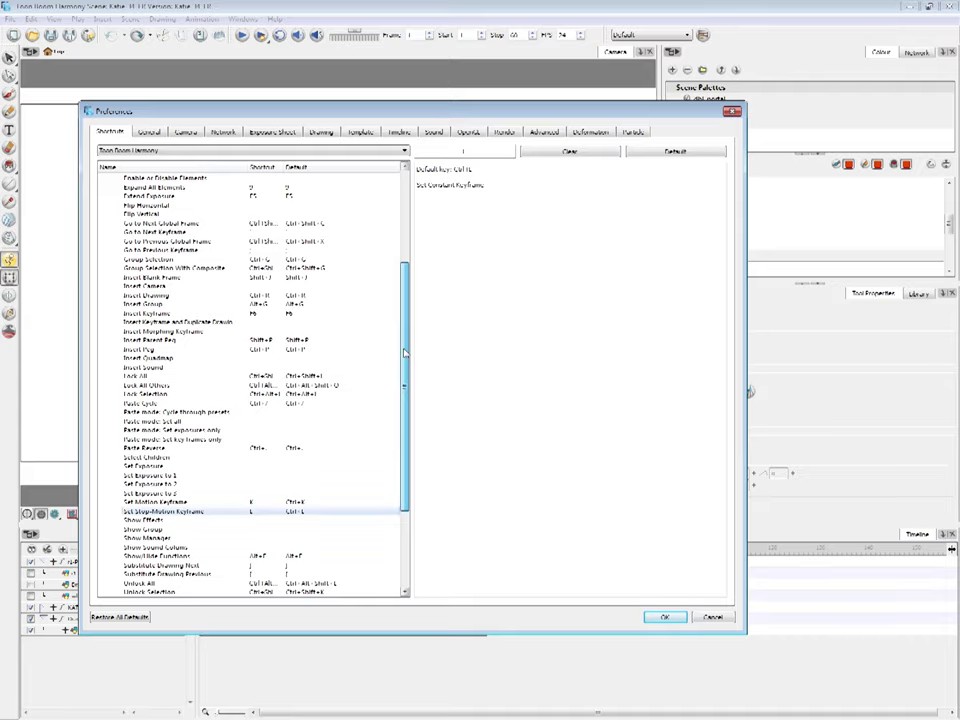
Assign C to Centre on Selection in the Network View shortcuts, allowing the duplicate key
scroll(405, 355, up, 6)
click(104, 196)
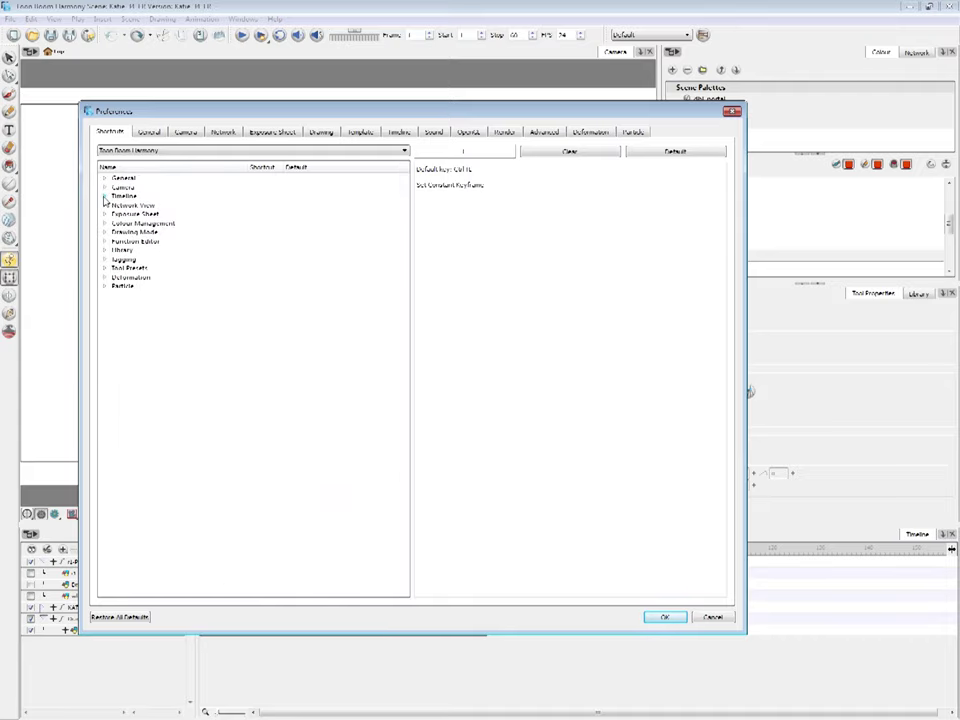
click(104, 205)
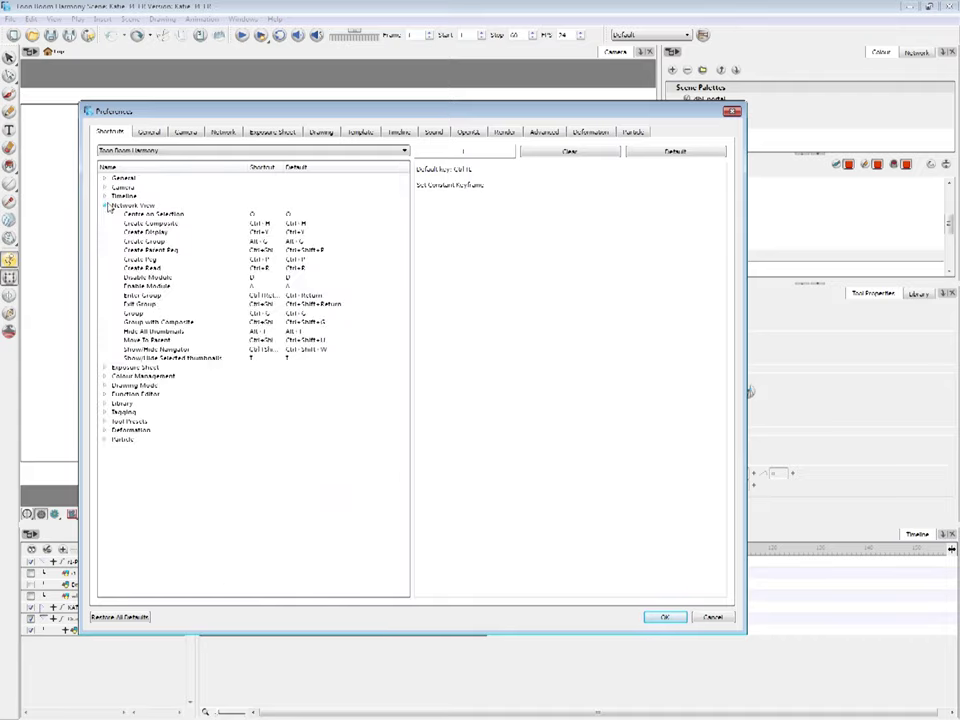
click(263, 218)
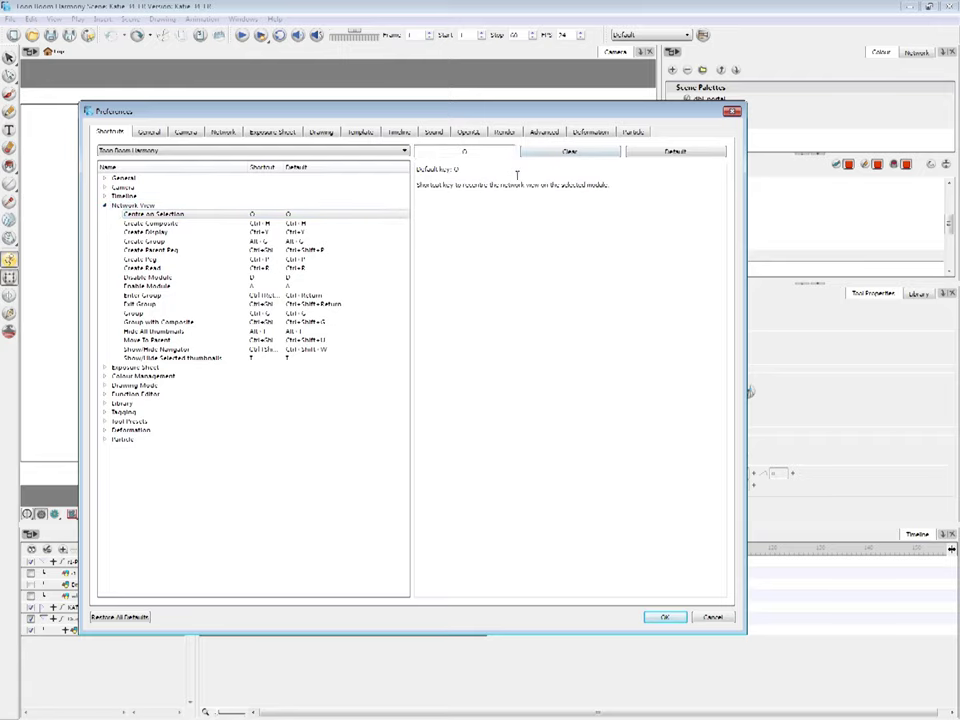
key(c)
click(438, 402)
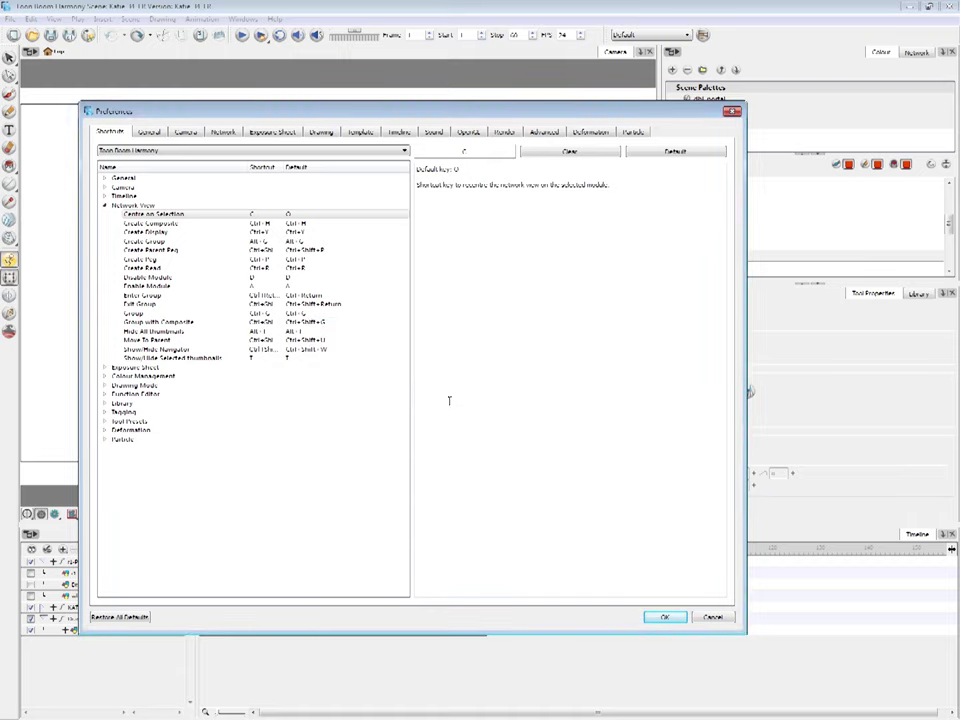
Assign Backspace to Exit Group in the Network View shortcuts and apply the preferences
click(268, 302)
click(497, 153)
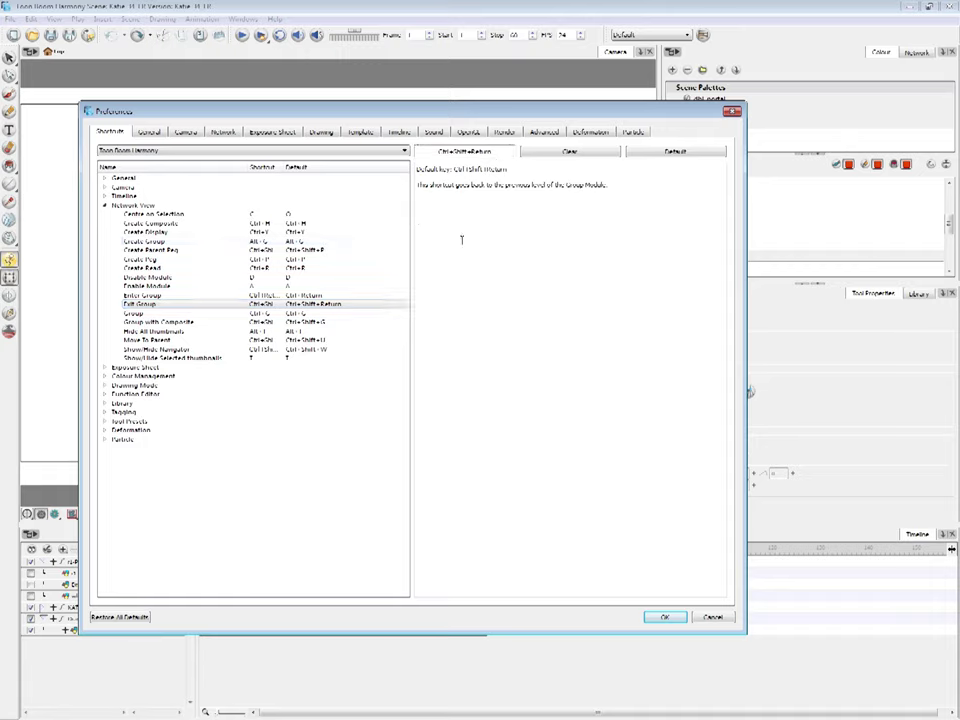
key(BackSpace)
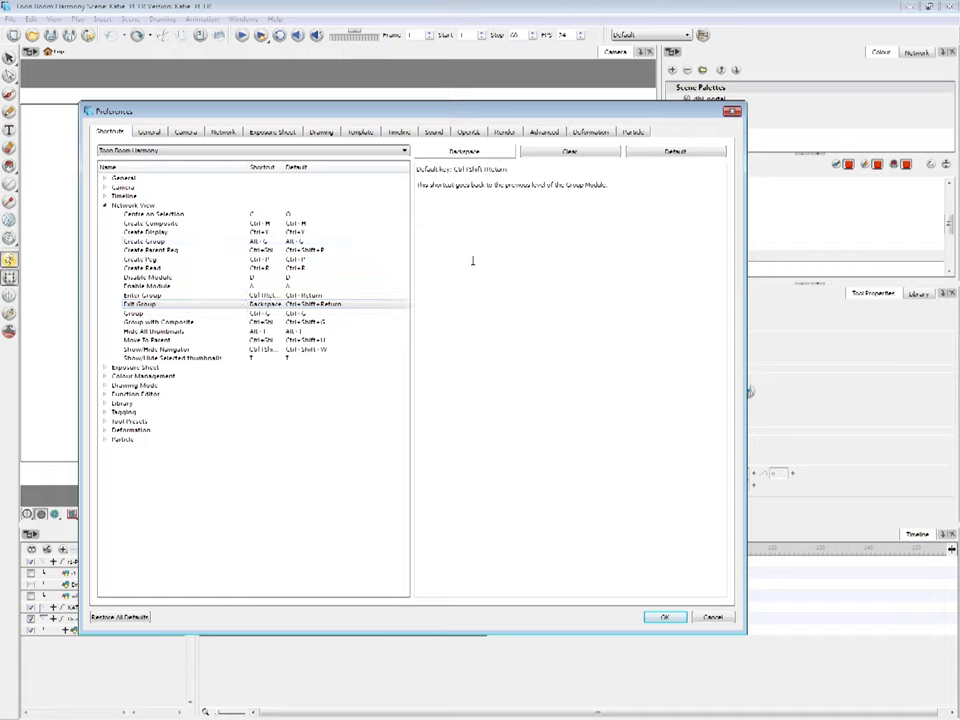
click(664, 618)
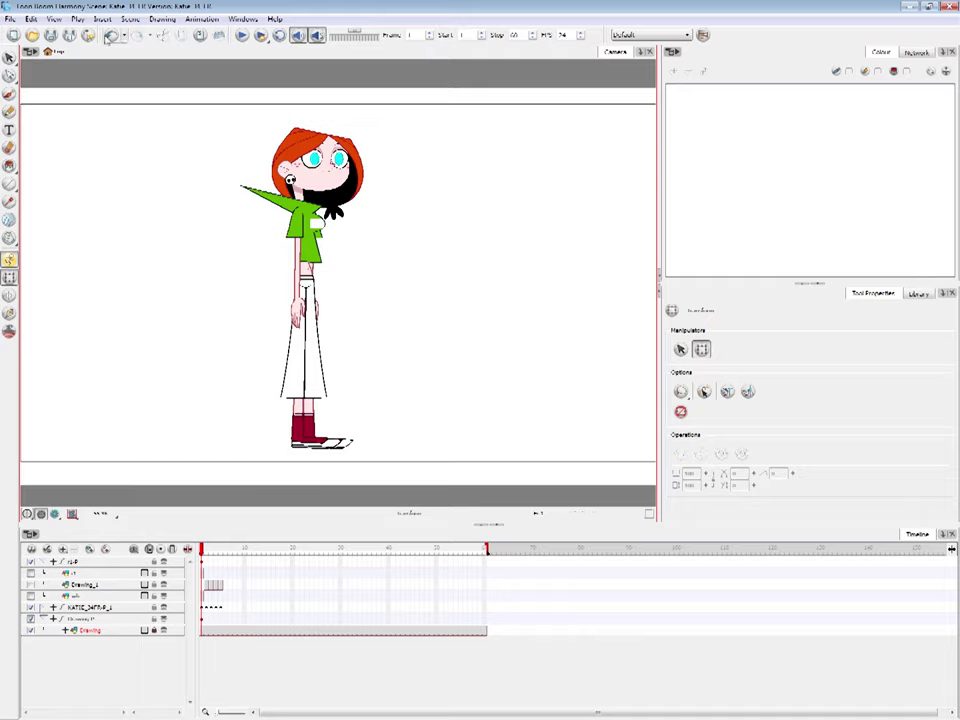
Examine the Save as New Version dialog and close it without saving a version
click(10, 19)
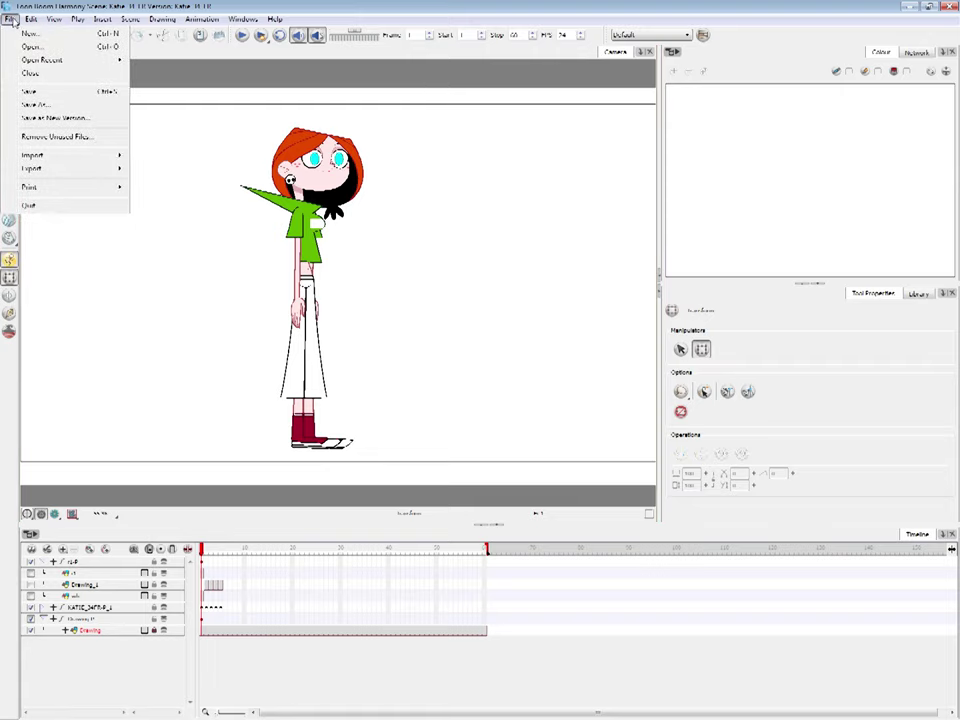
click(76, 121)
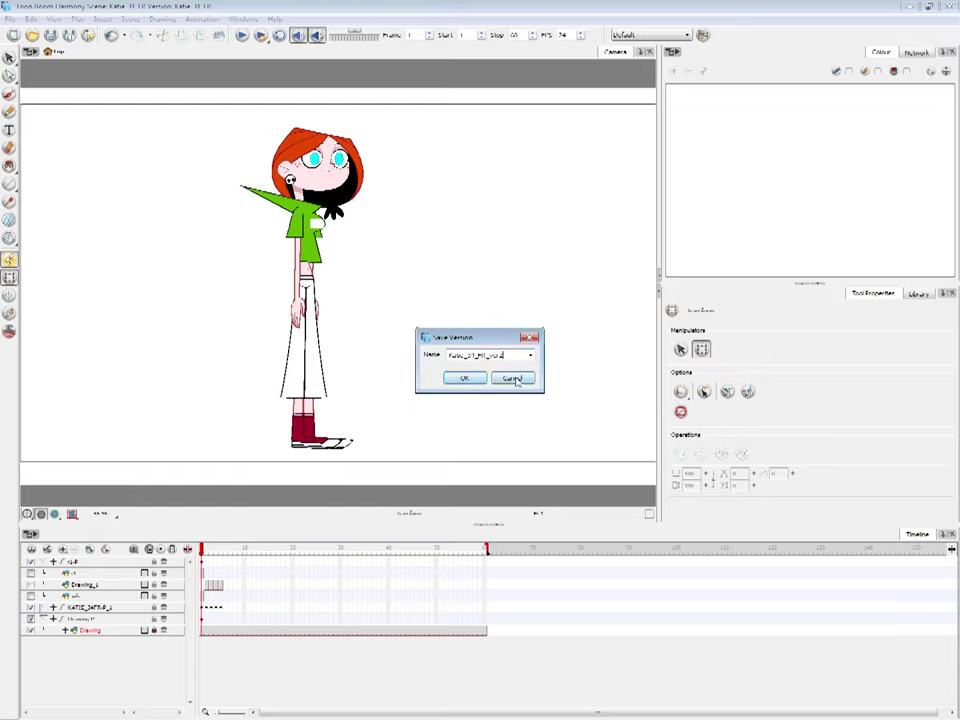
click(511, 380)
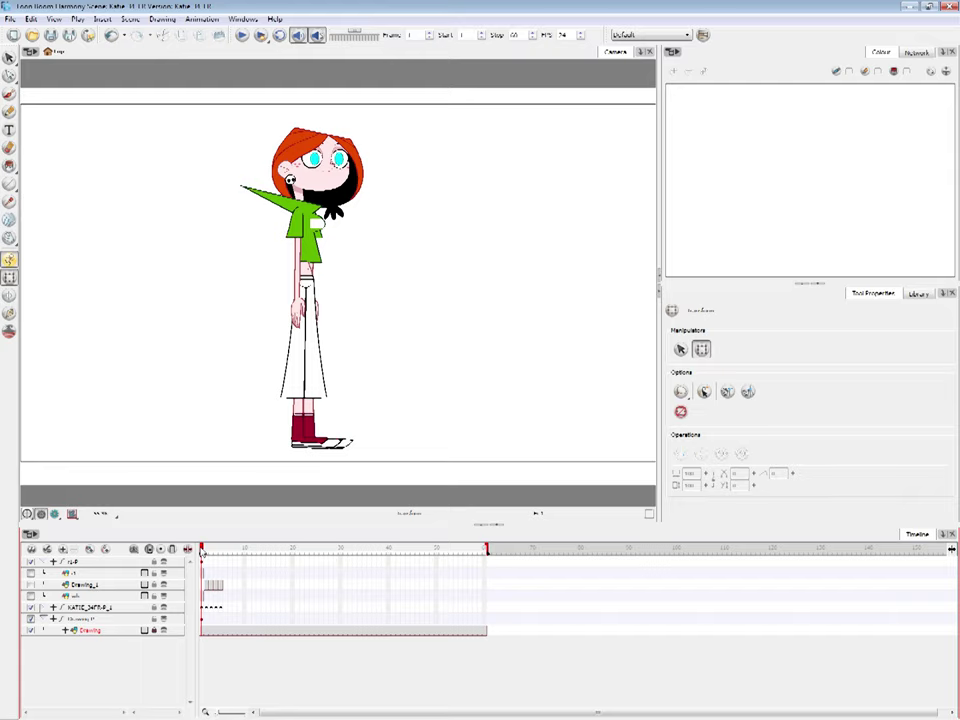
Select part of the character and review the Undo and Redo commands and their shortcuts
click(297, 286)
click(312, 325)
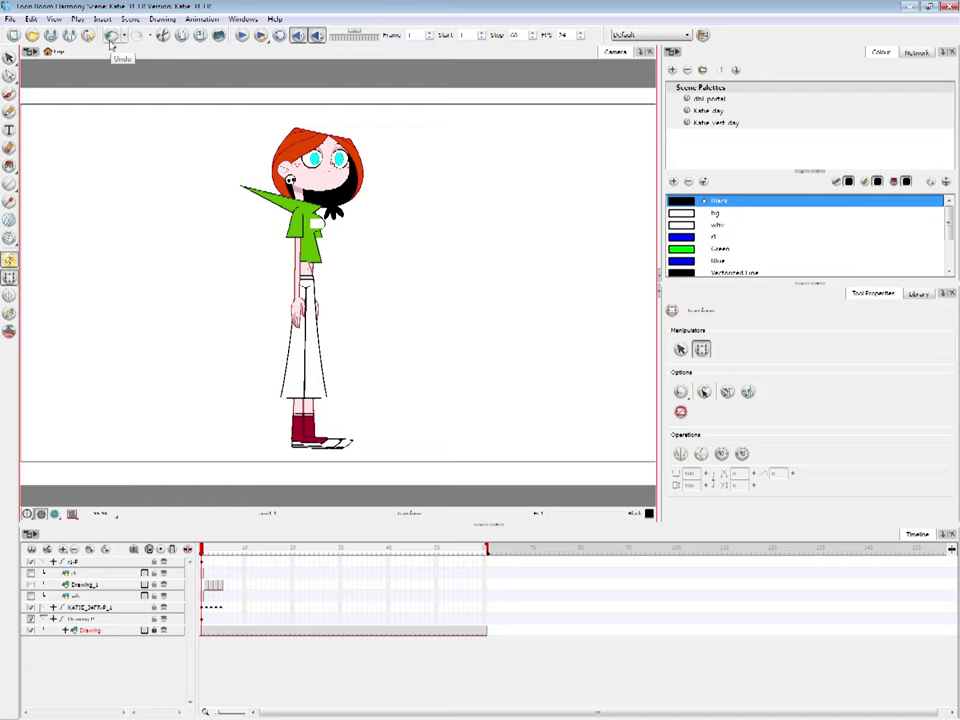
click(50, 19)
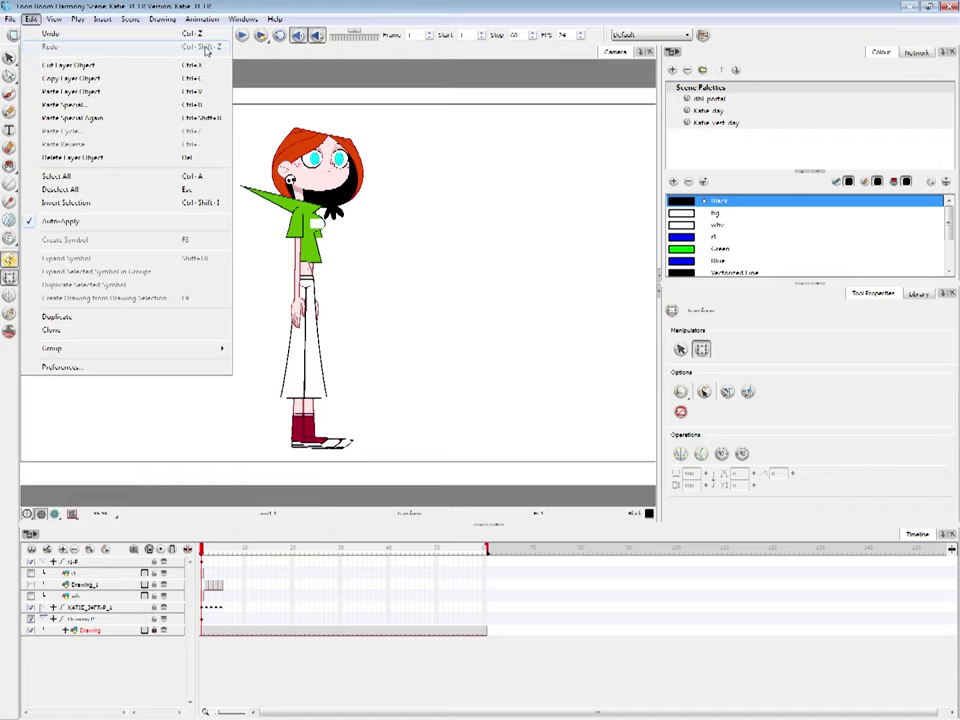
click(267, 86)
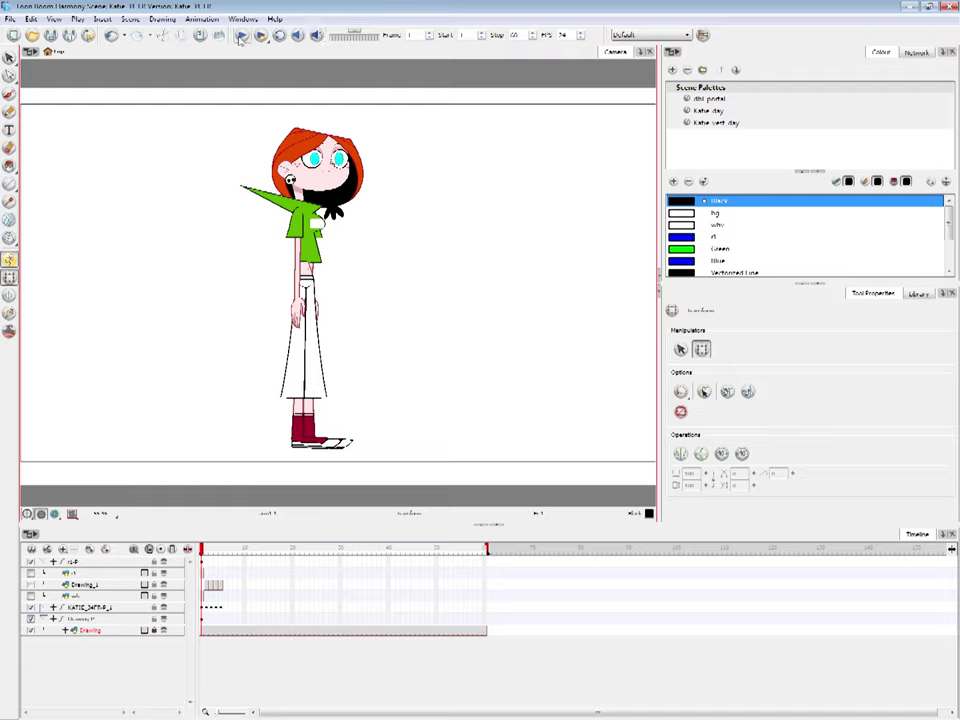
Shorten the scene in the timeline so that it stops at frame 5
click(241, 37)
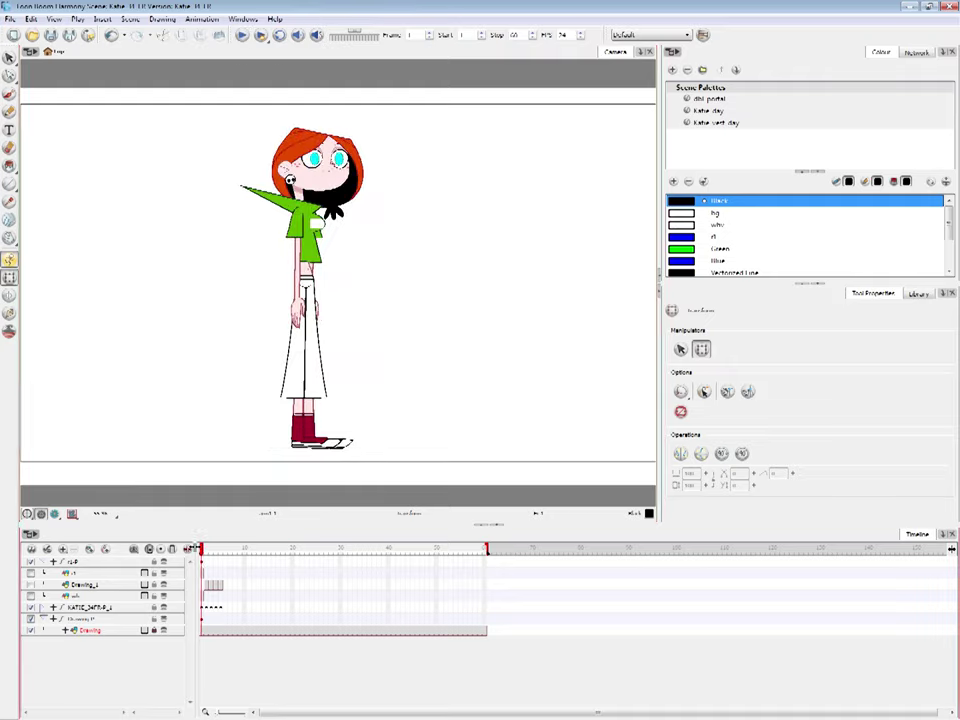
drag(488, 551, 222, 551)
click(220, 518)
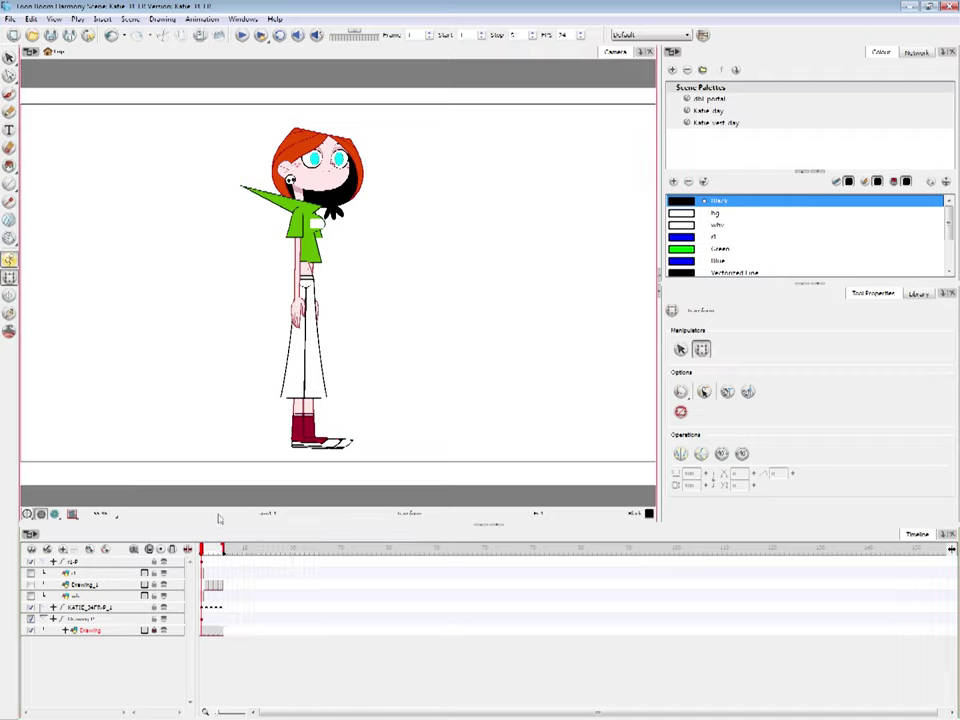
Play the shortened scene forward in the Camera view to preview the character's poses
click(241, 35)
click(242, 36)
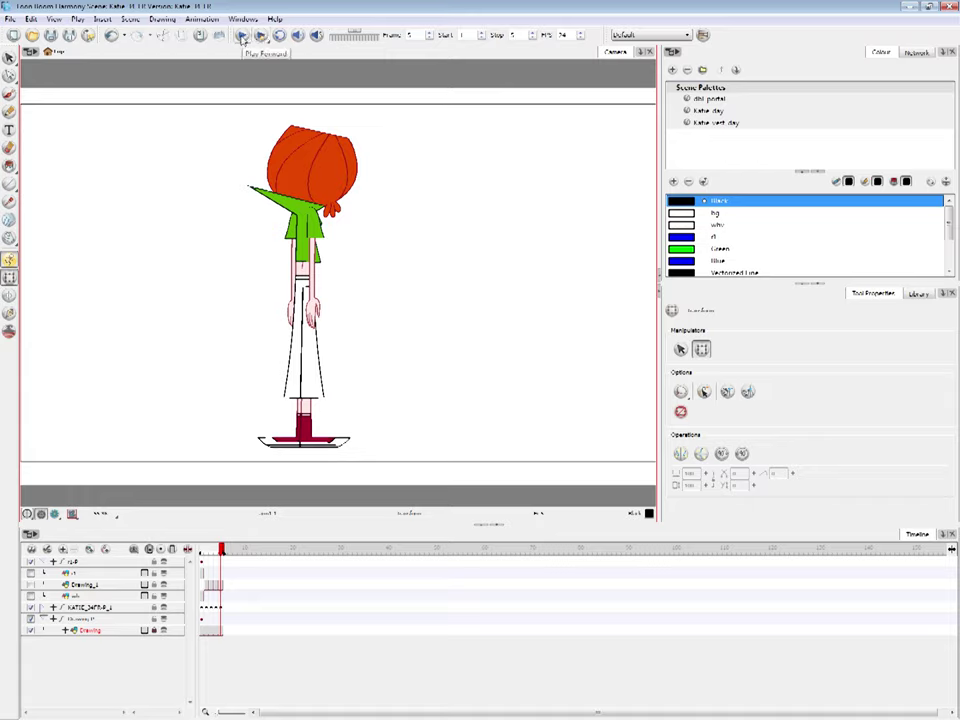
click(242, 38)
Run Render and Play on the scene, watch the result in the enlarged playback window, and close it
click(261, 35)
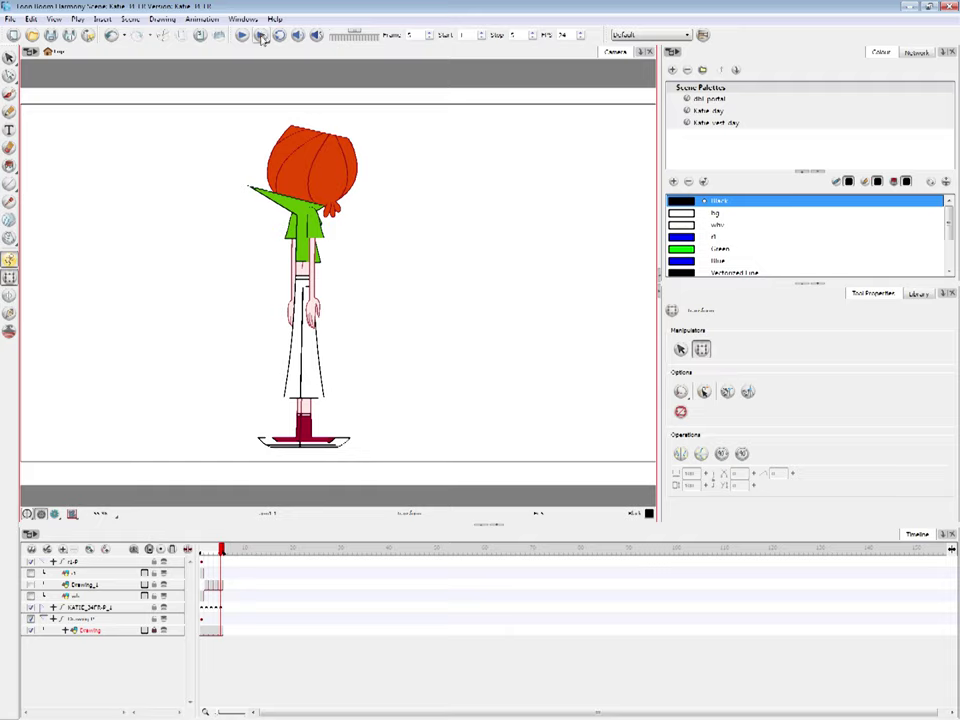
click(262, 36)
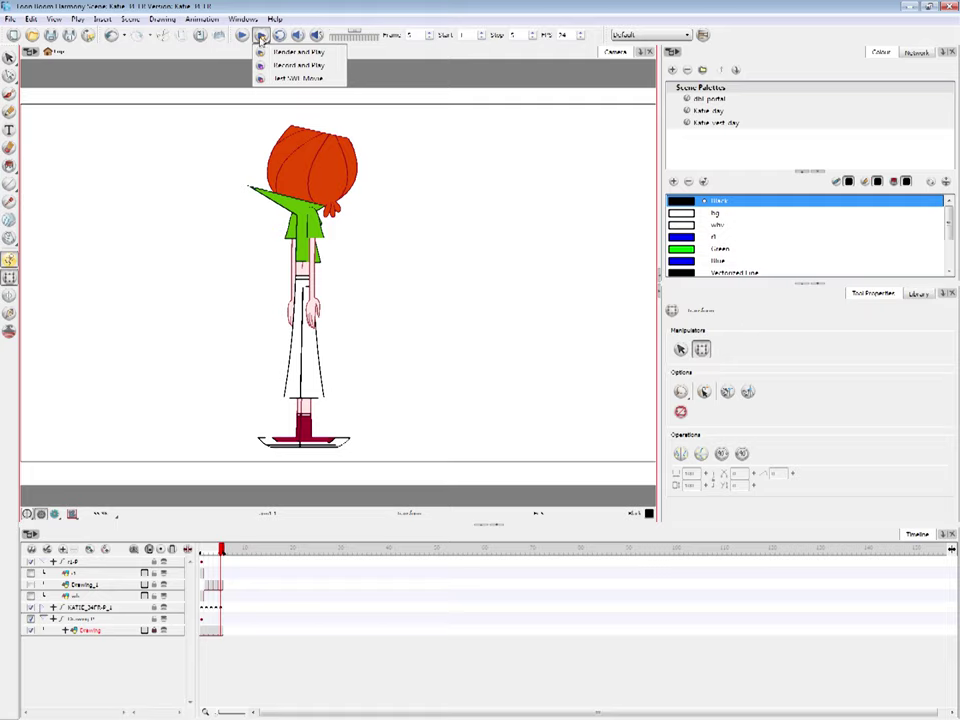
click(280, 55)
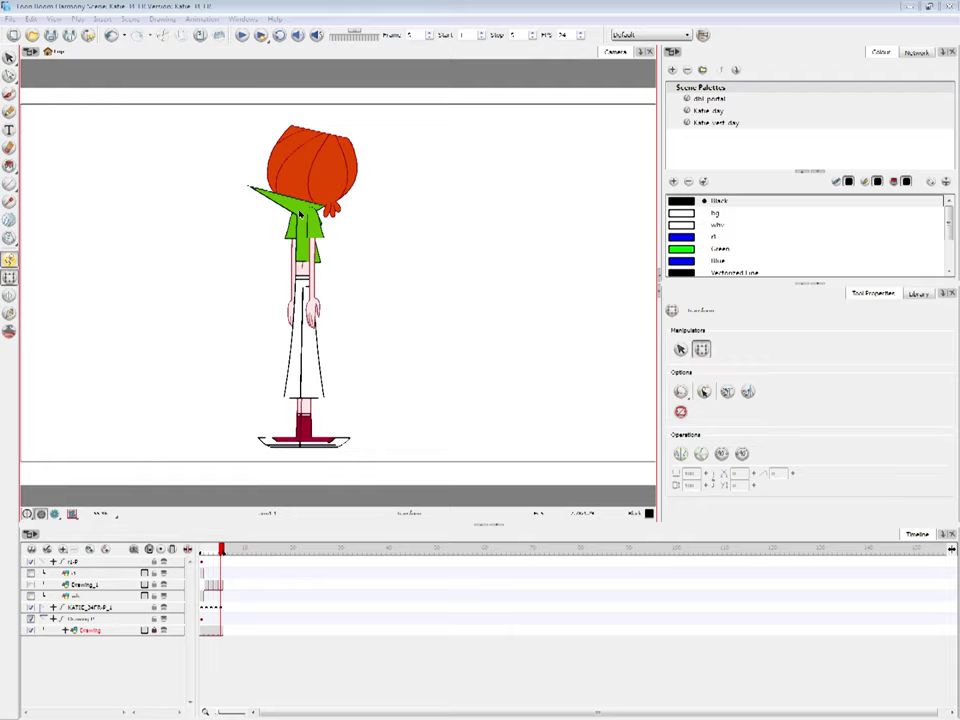
drag(332, 167, 407, 164)
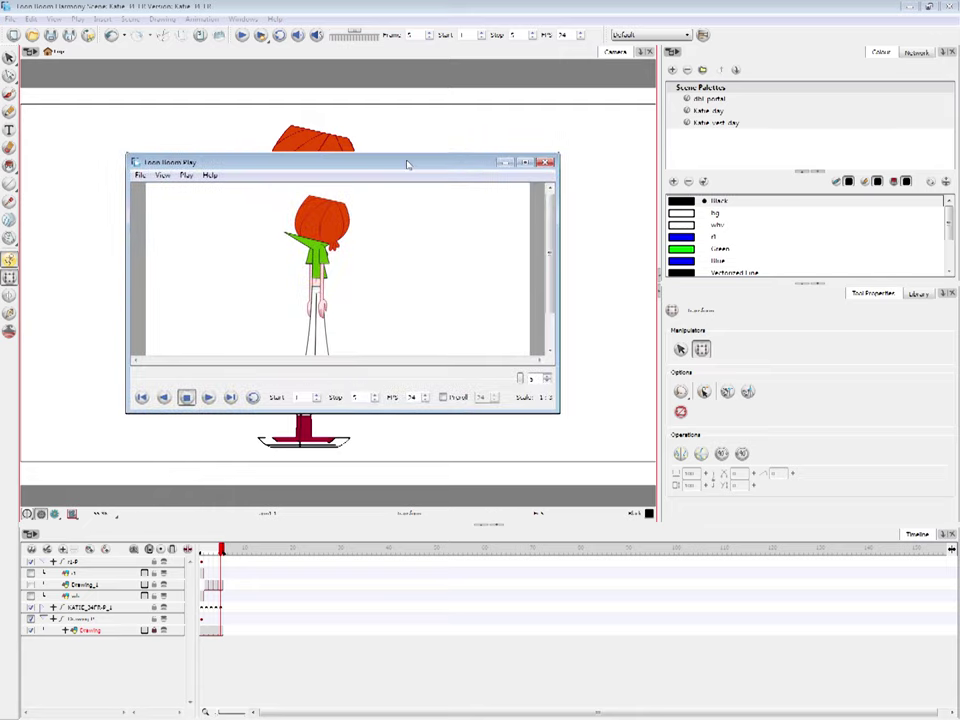
drag(560, 412, 684, 557)
click(208, 534)
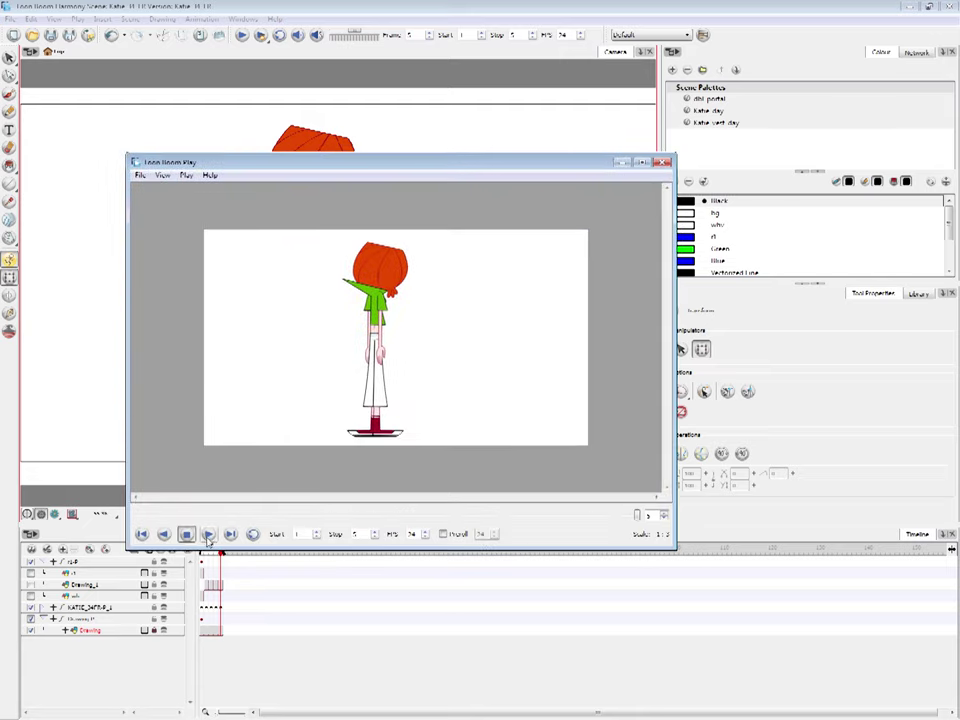
click(664, 163)
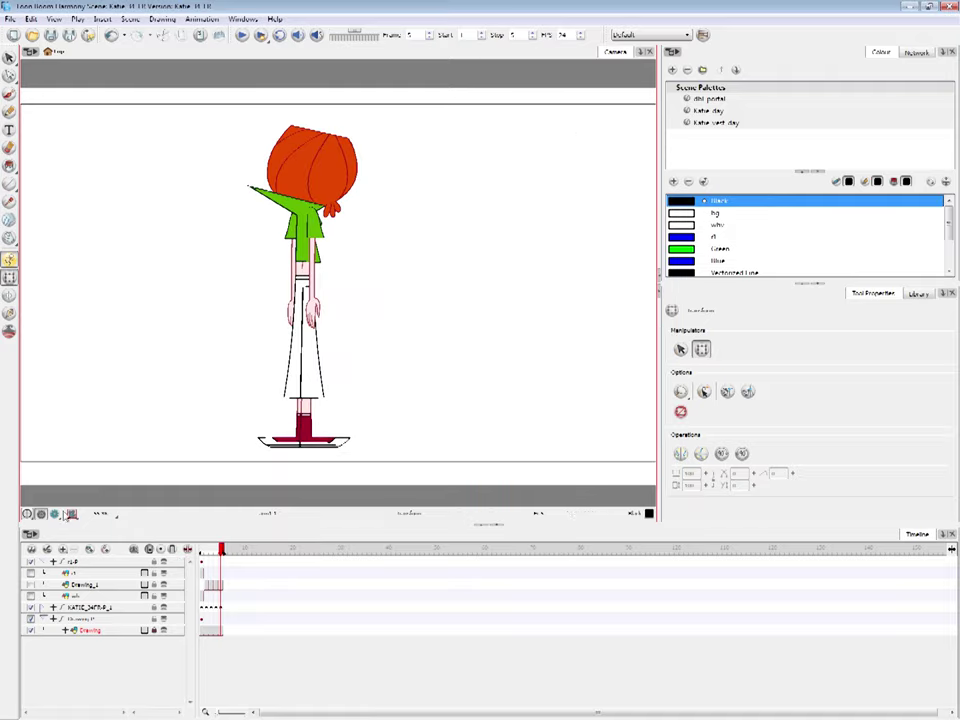
Return to frame 1 and examine the character's head, hair and collar outlines up close in the OpenGL view
drag(216, 549, 195, 549)
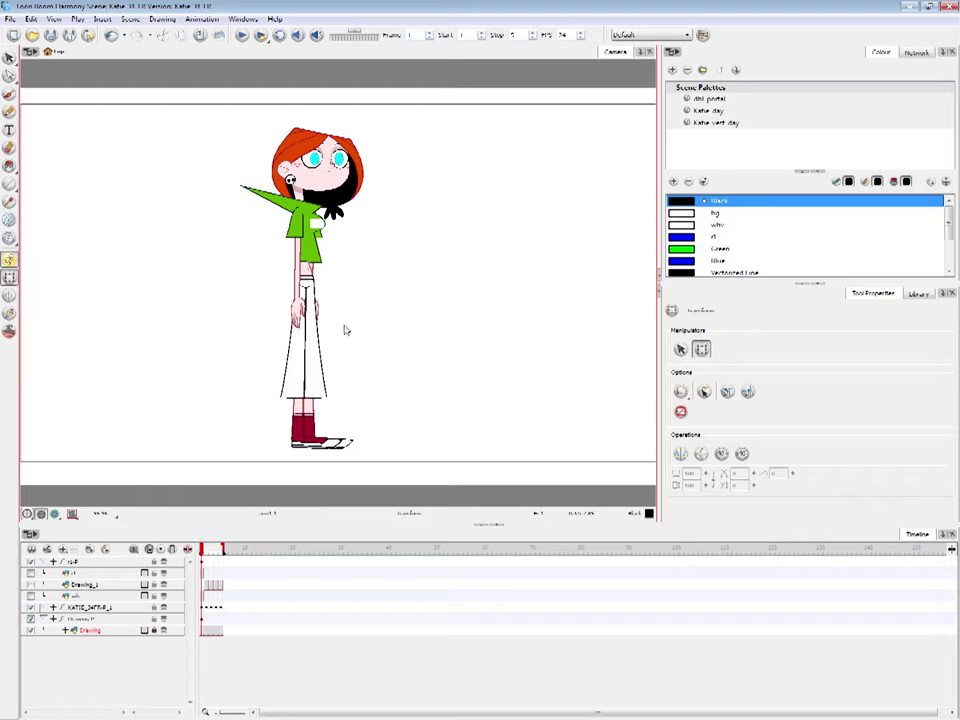
key(2)
key(2)
drag(368, 312, 370, 494)
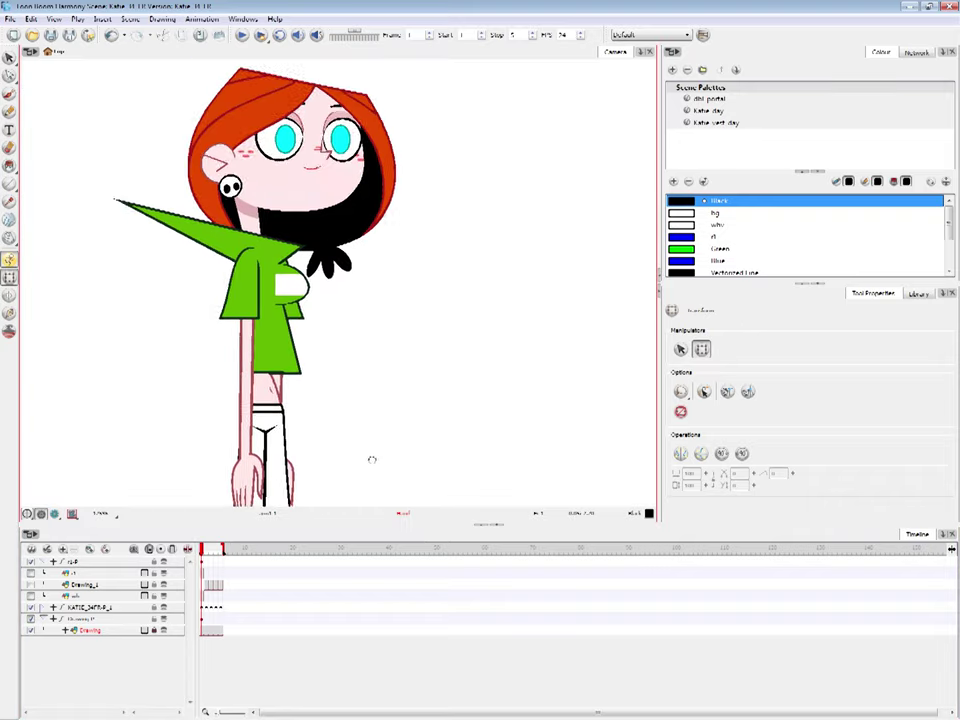
drag(416, 296, 416, 380)
key(2)
key(2)
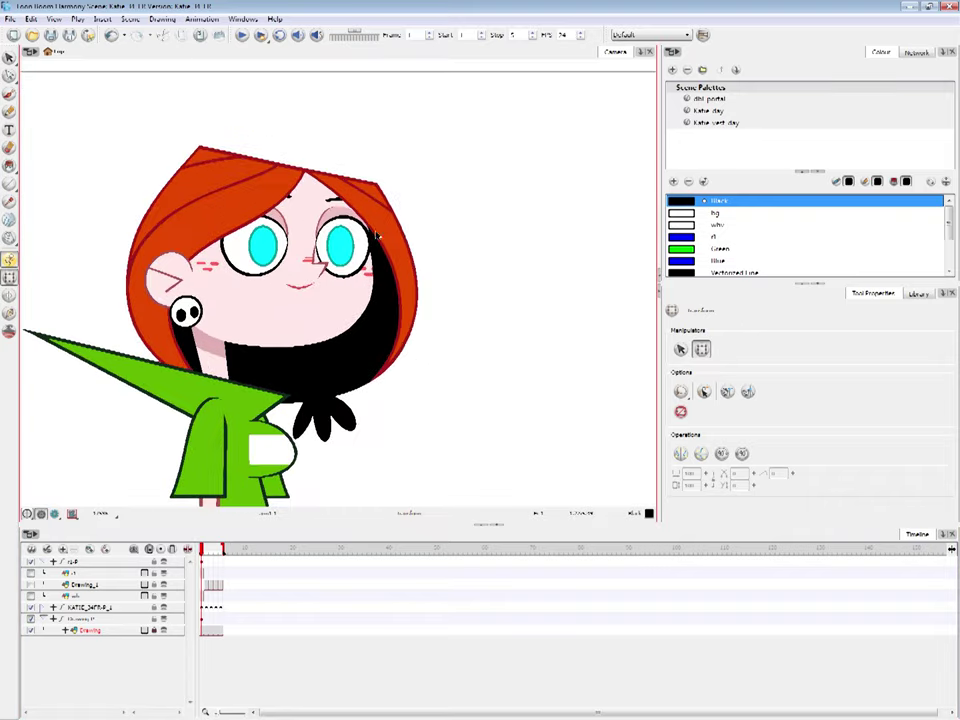
scroll(377, 235, up, 1)
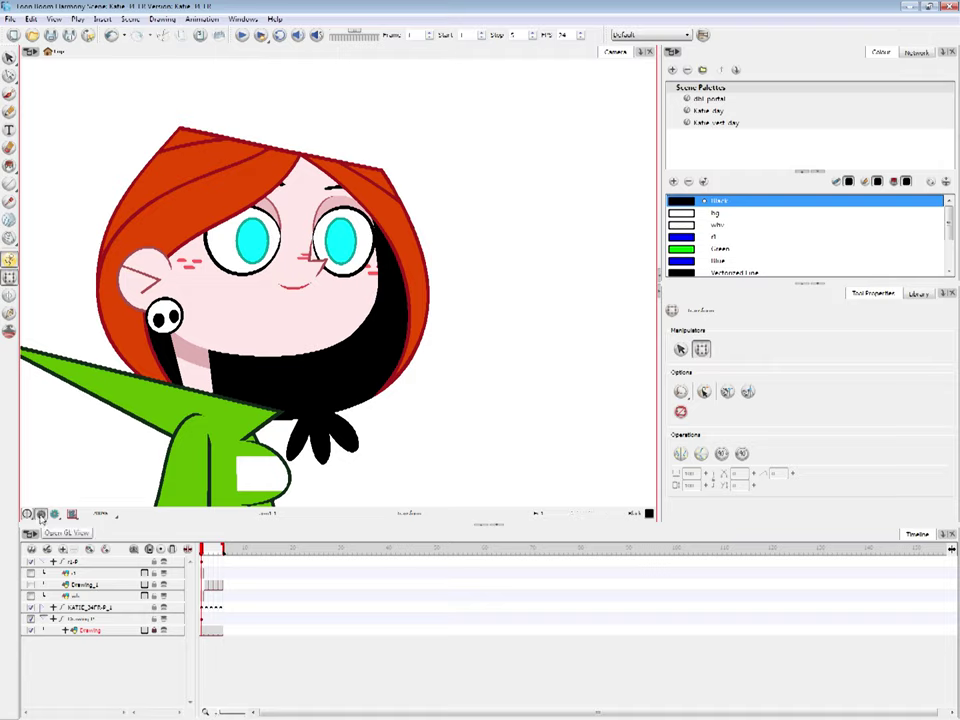
click(407, 182)
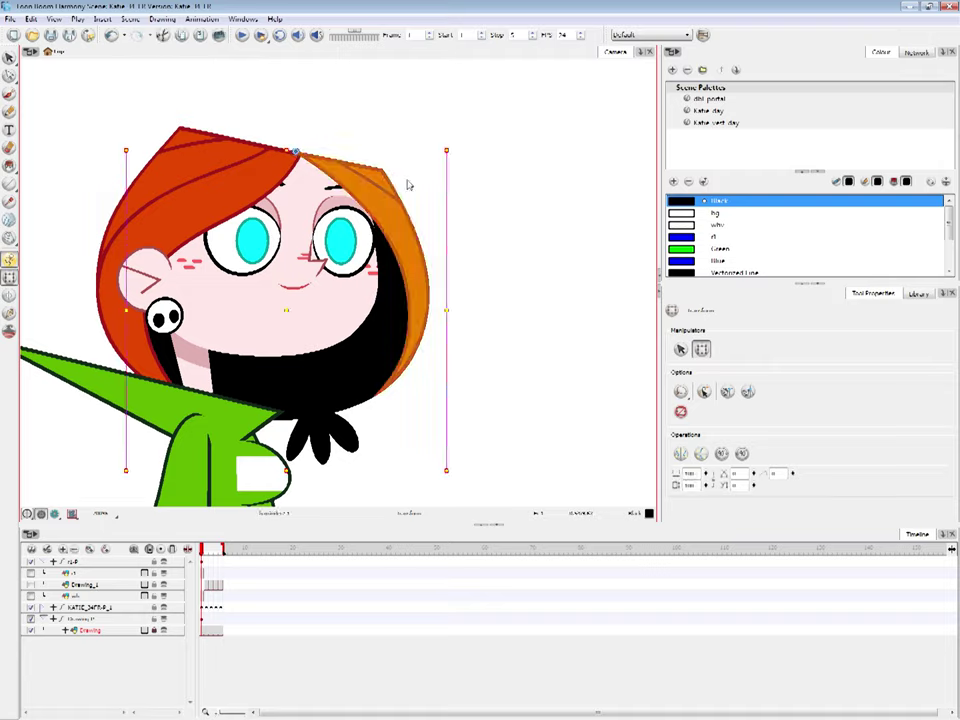
click(480, 228)
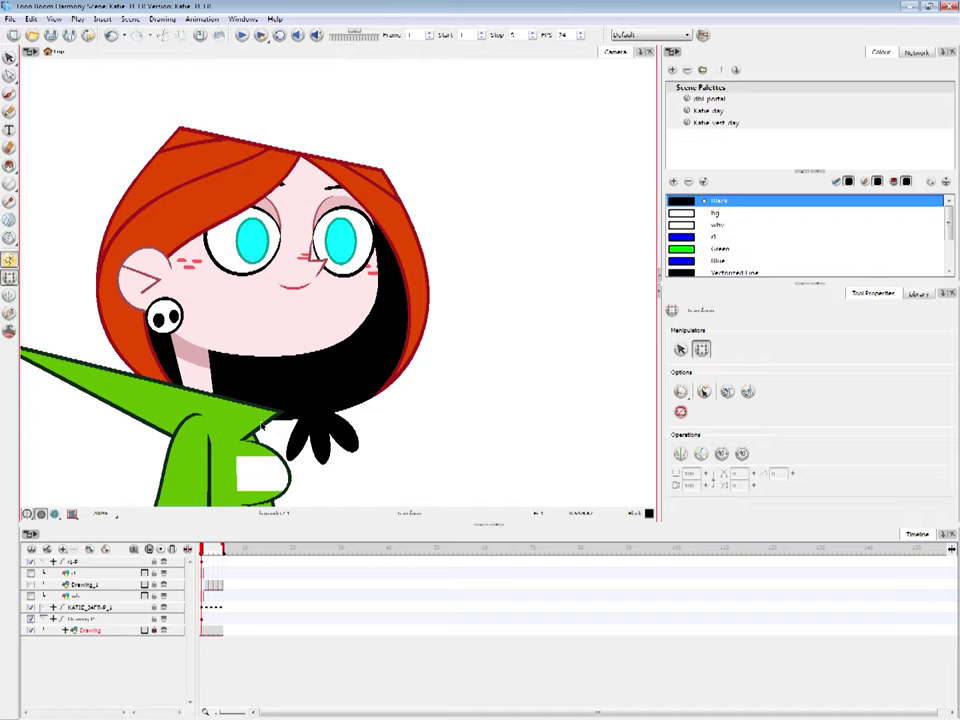
scroll(338, 452, up, 1)
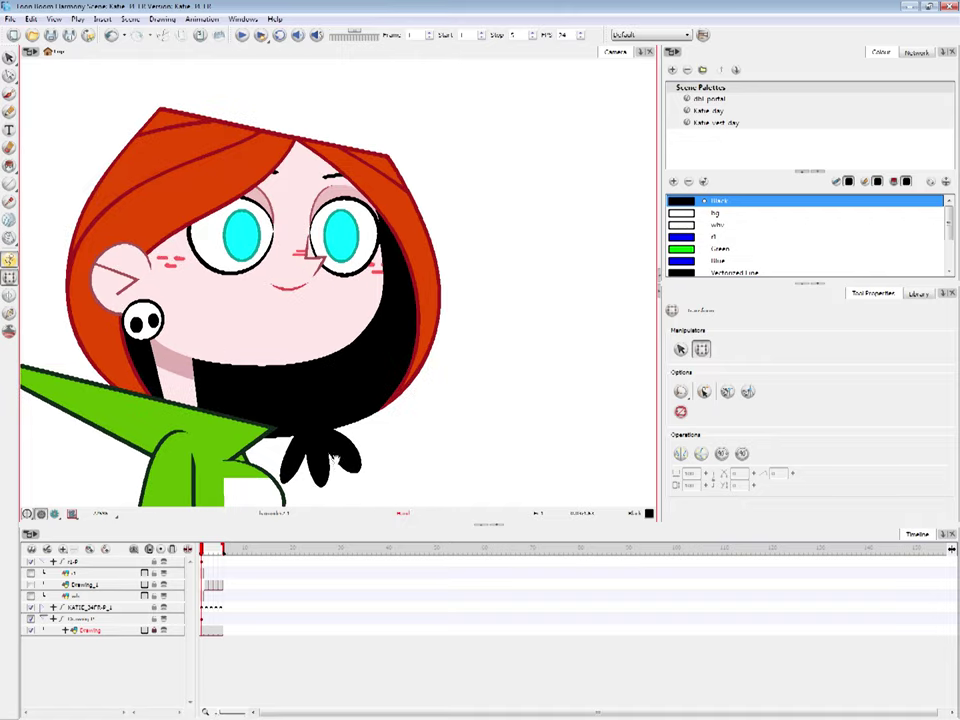
drag(336, 457, 362, 346)
scroll(362, 346, up, 3)
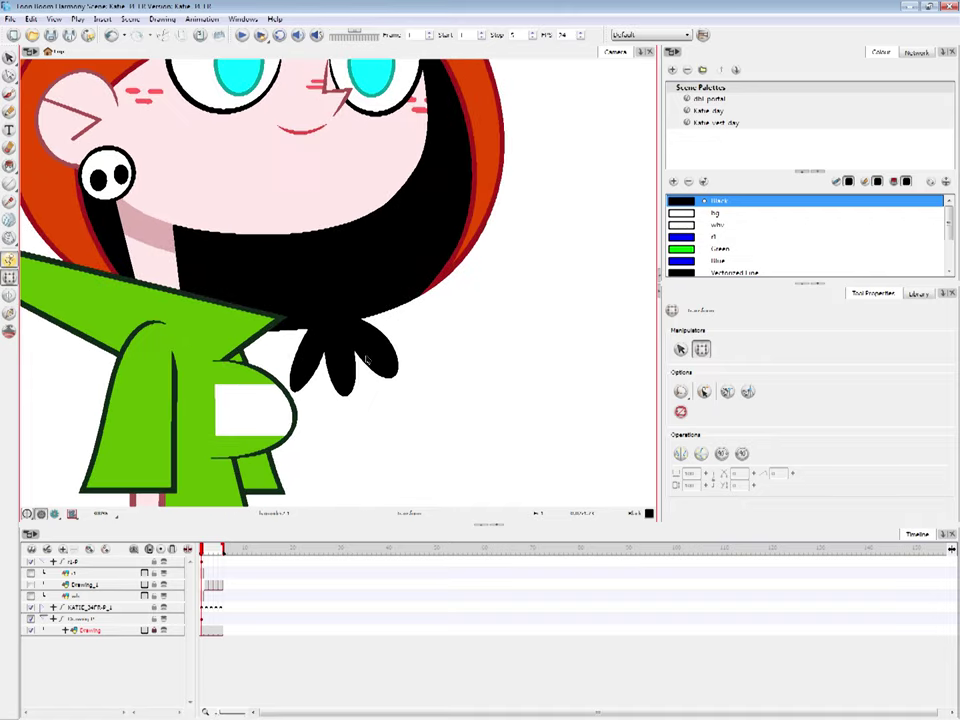
scroll(367, 362, down, 3)
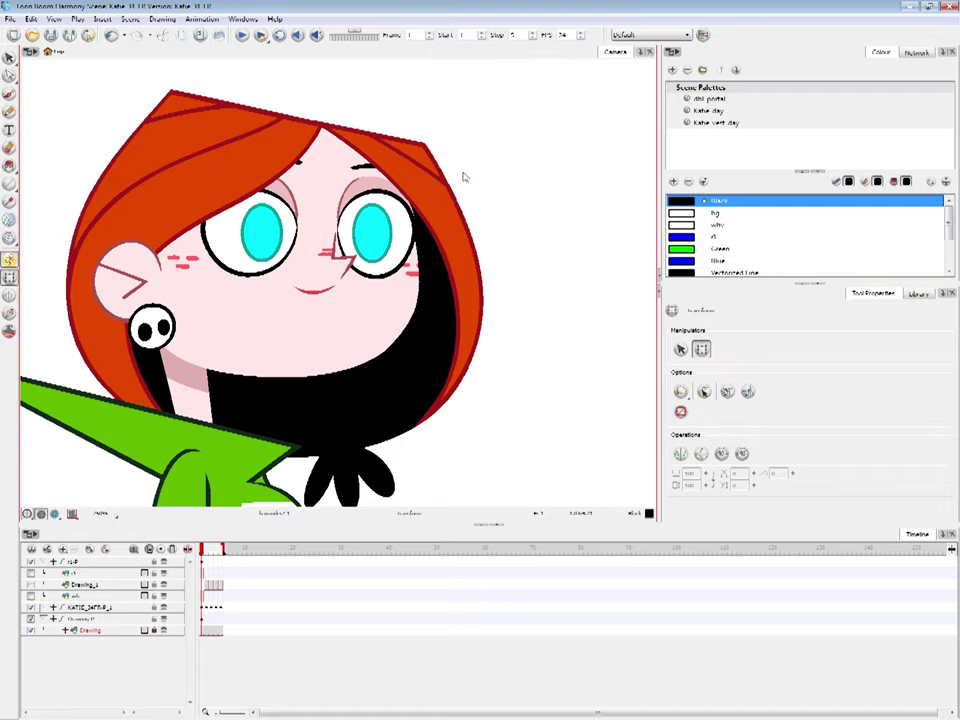
Compare the character's line quality in Render View and OpenGL View, finishing in OpenGL View
click(55, 513)
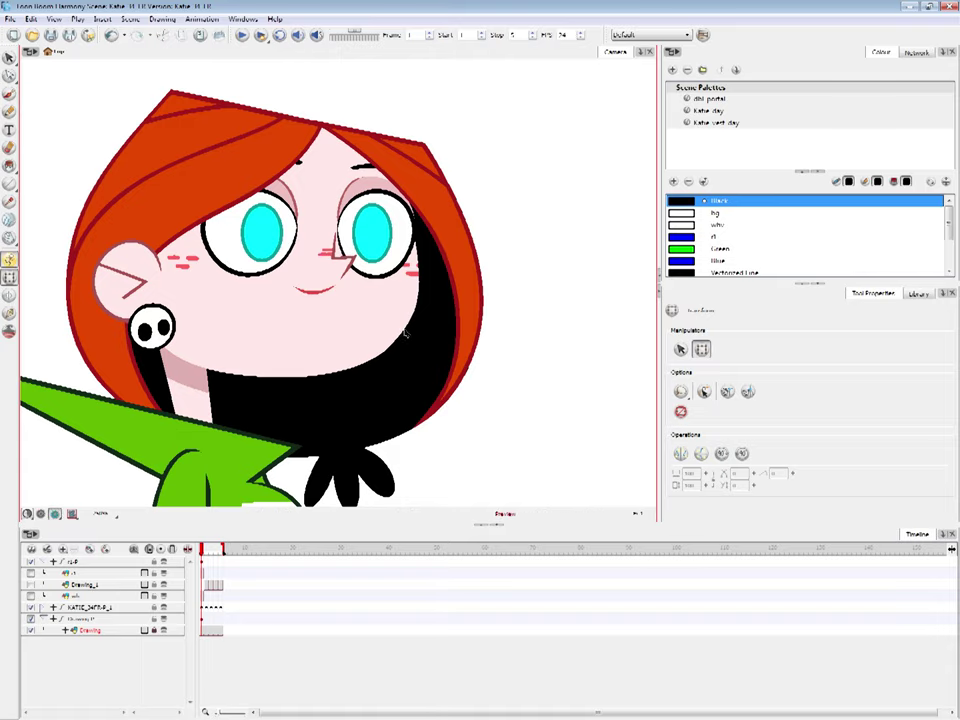
key(1)
key(1)
key(1)
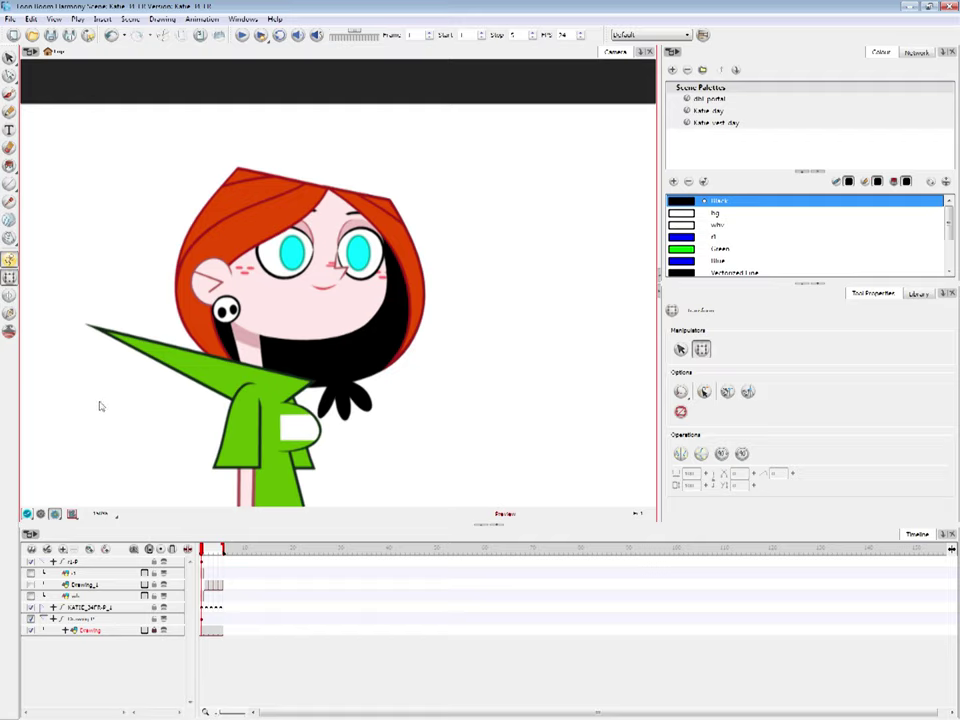
click(41, 514)
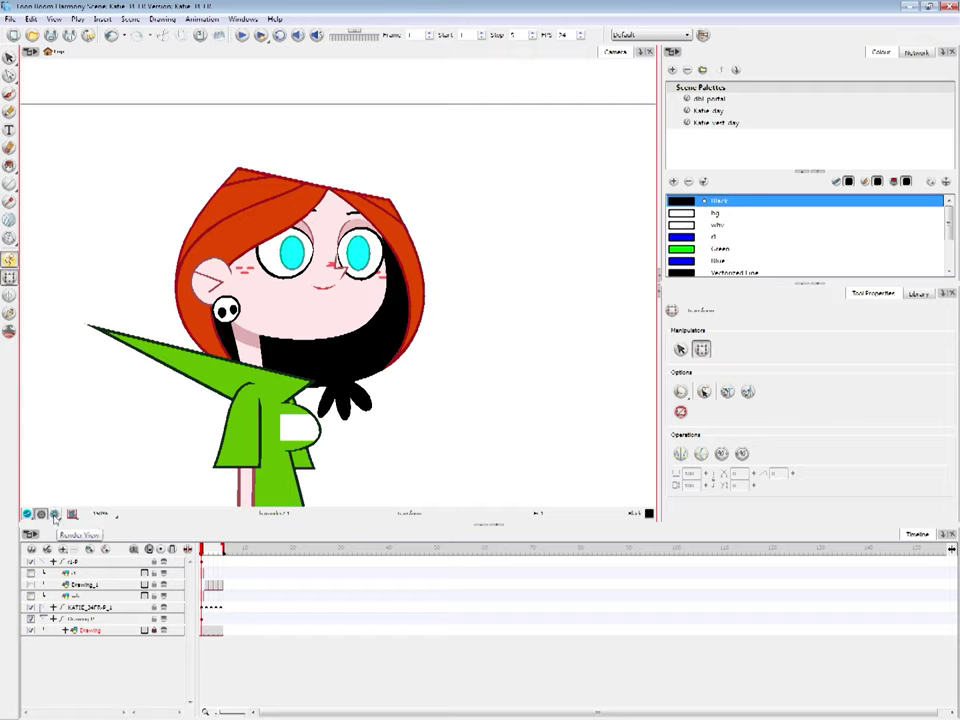
click(54, 515)
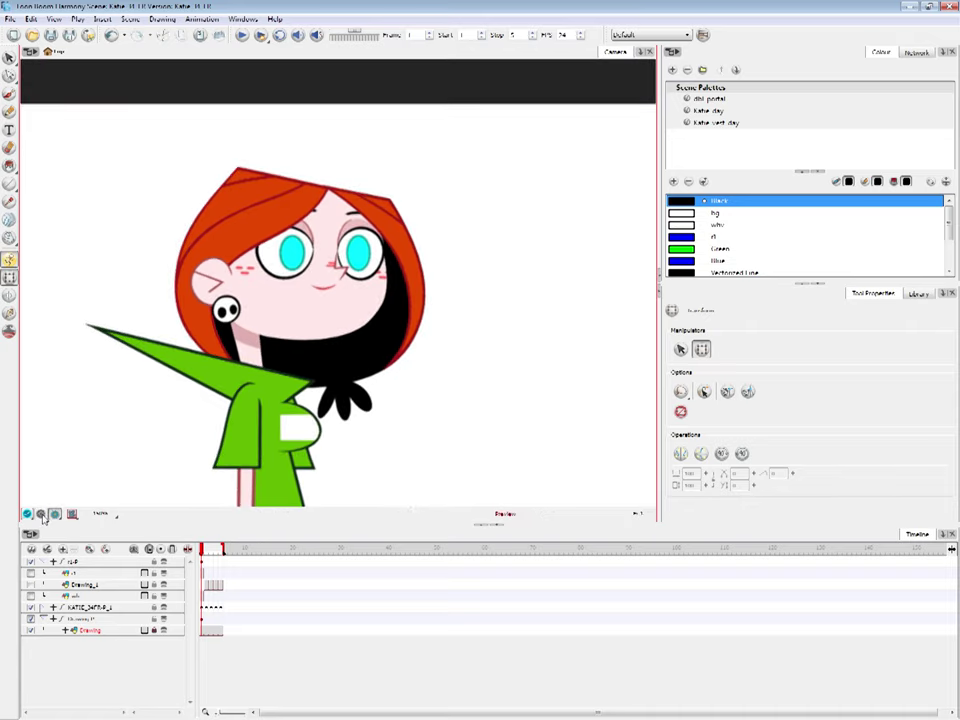
click(42, 516)
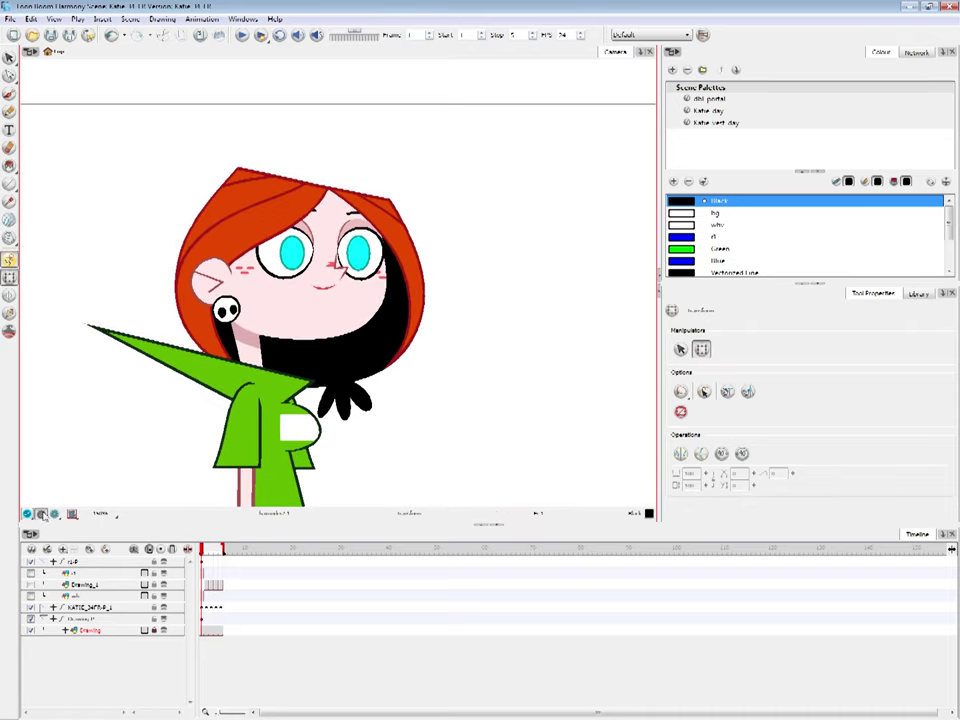
Check the character's pose on frame 2 and return to frame 1 with the full figure in view
click(261, 36)
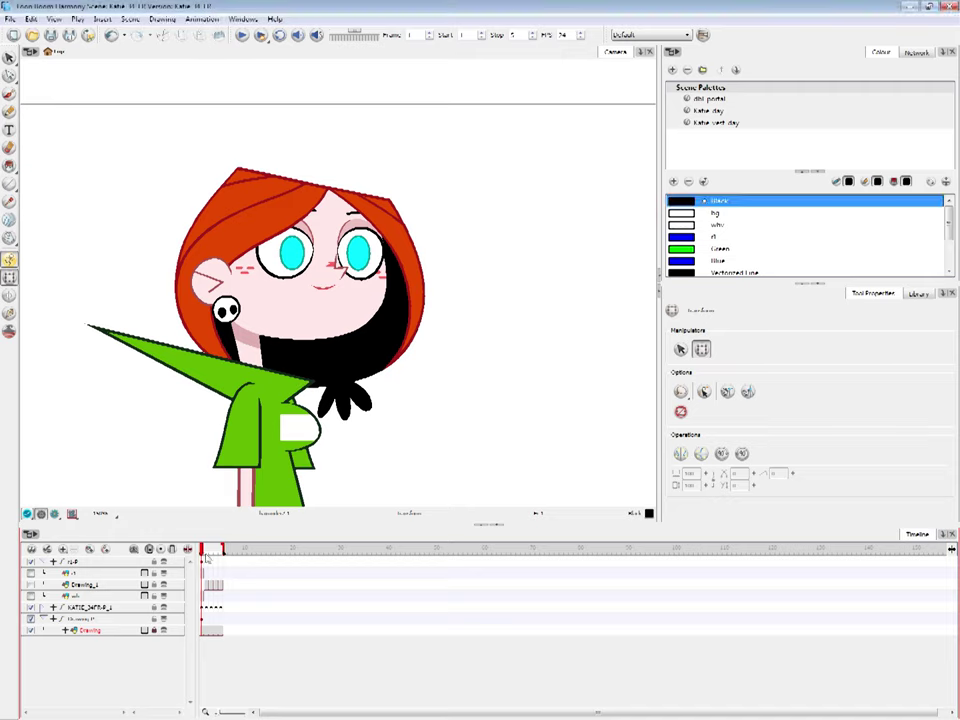
click(209, 551)
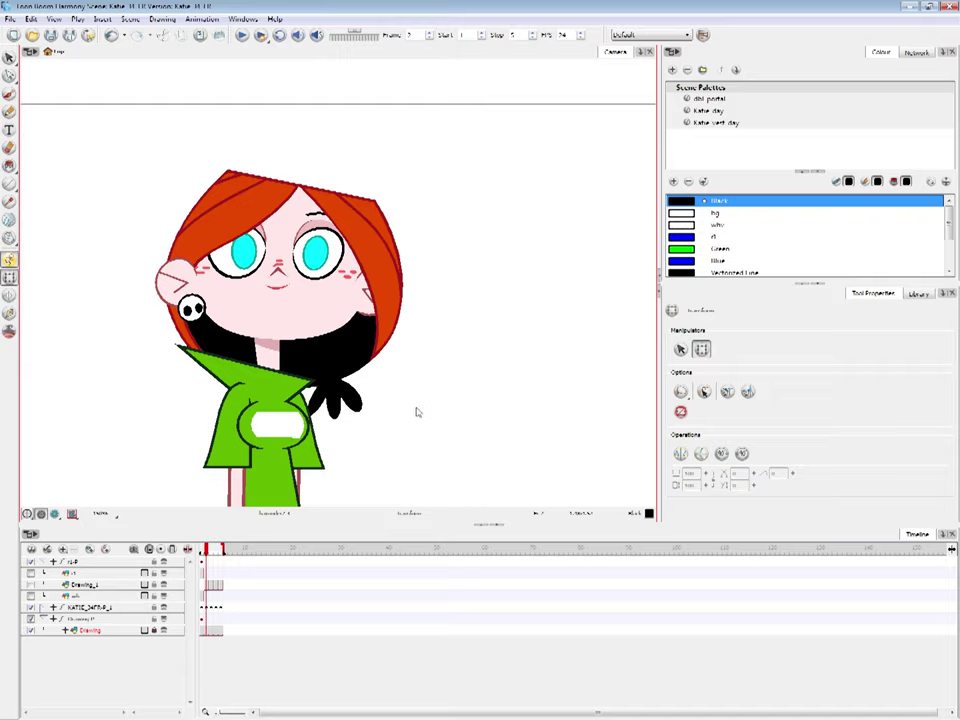
key(2)
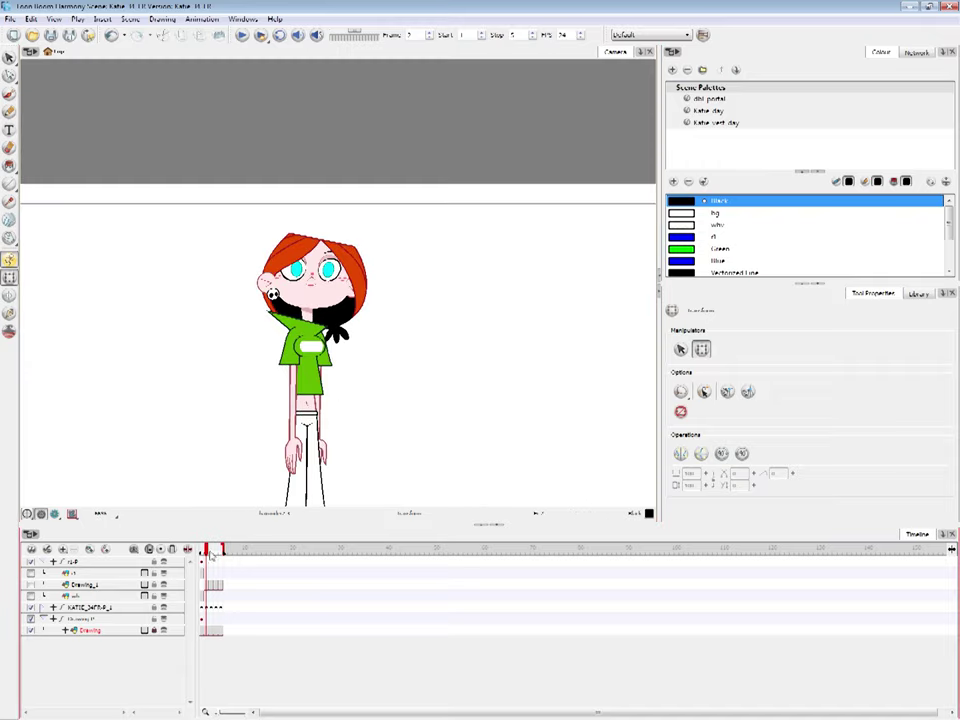
mouse_move(211, 553)
mouse_down()
mouse_move(221, 552)
mouse_move(203, 552)
mouse_up()
drag(478, 444, 432, 381)
key(1)
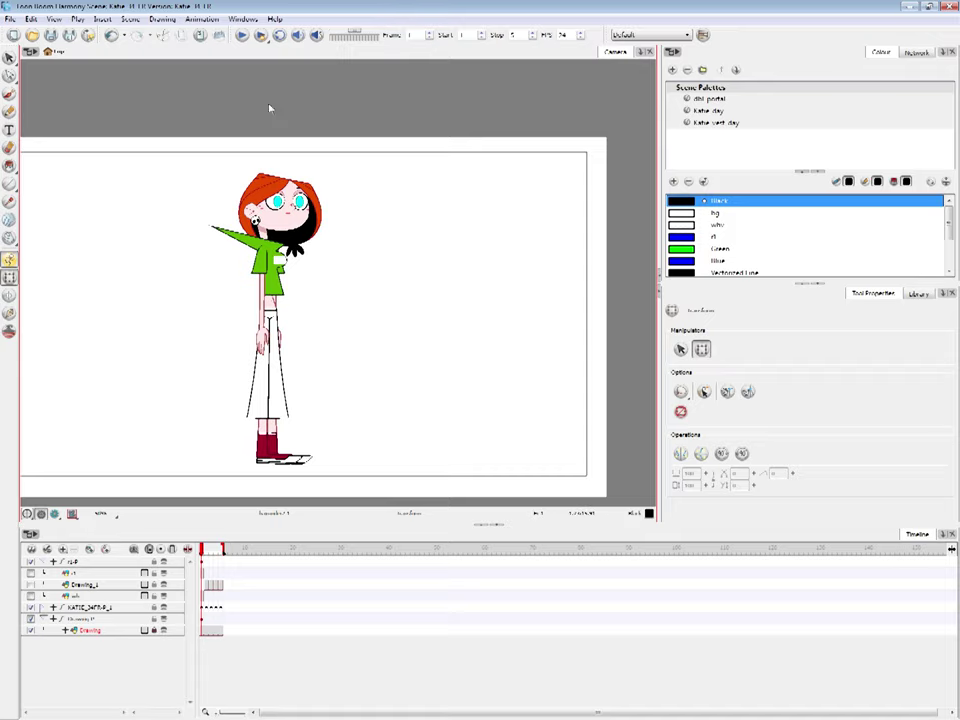
Turn on Loop for the scene's playback
drag(318, 108, 308, 145)
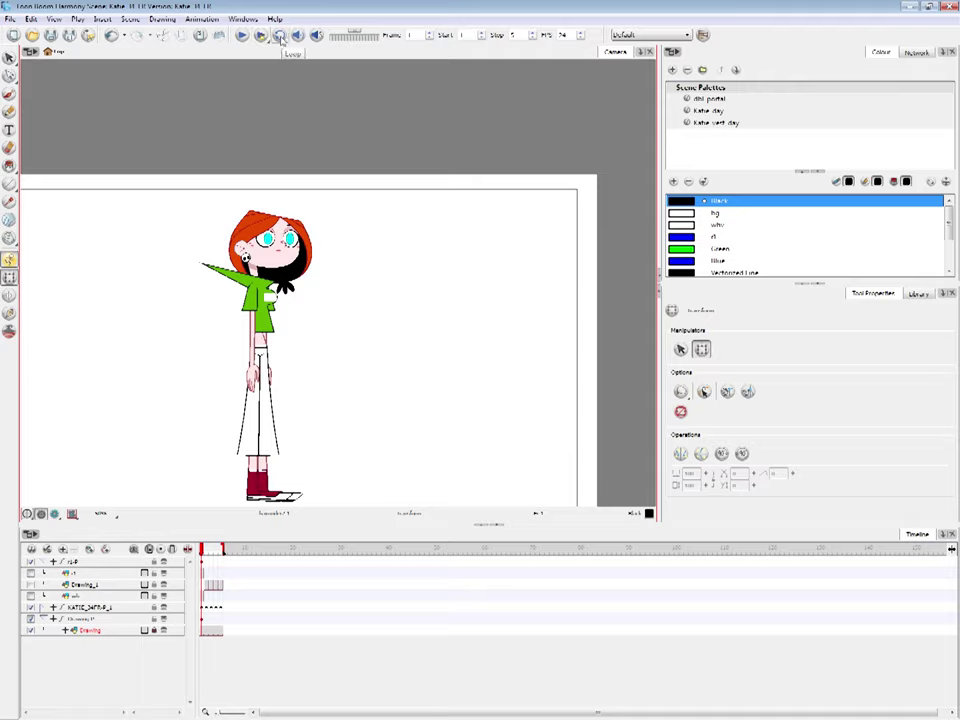
click(280, 36)
click(216, 545)
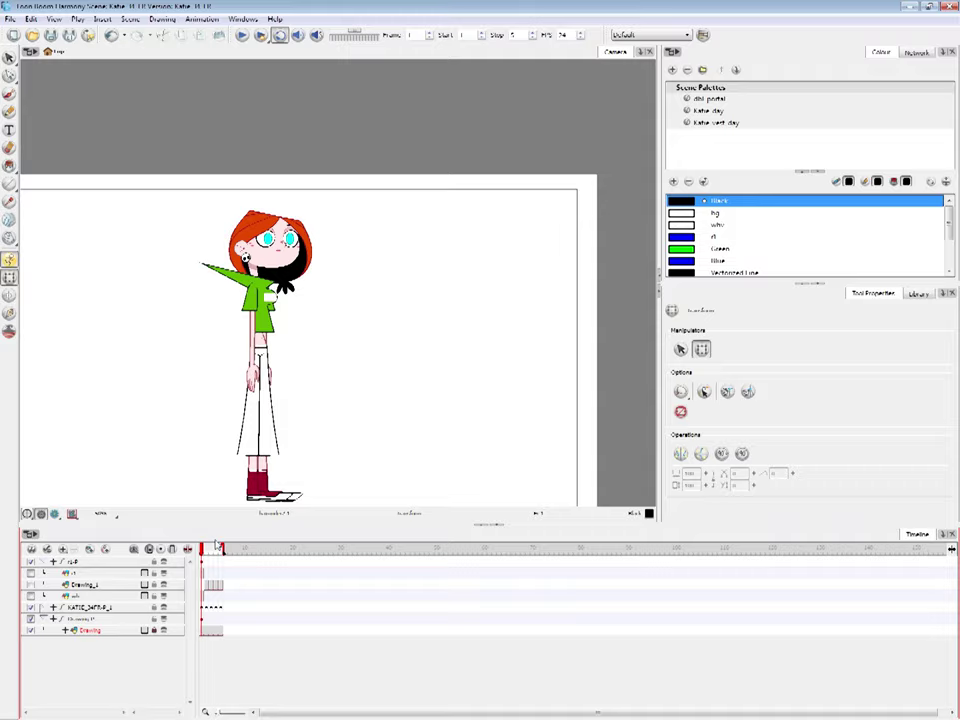
Turn on Sound for the scene's playback, extend the scene to 16 frames and play it
key(shift+Return)
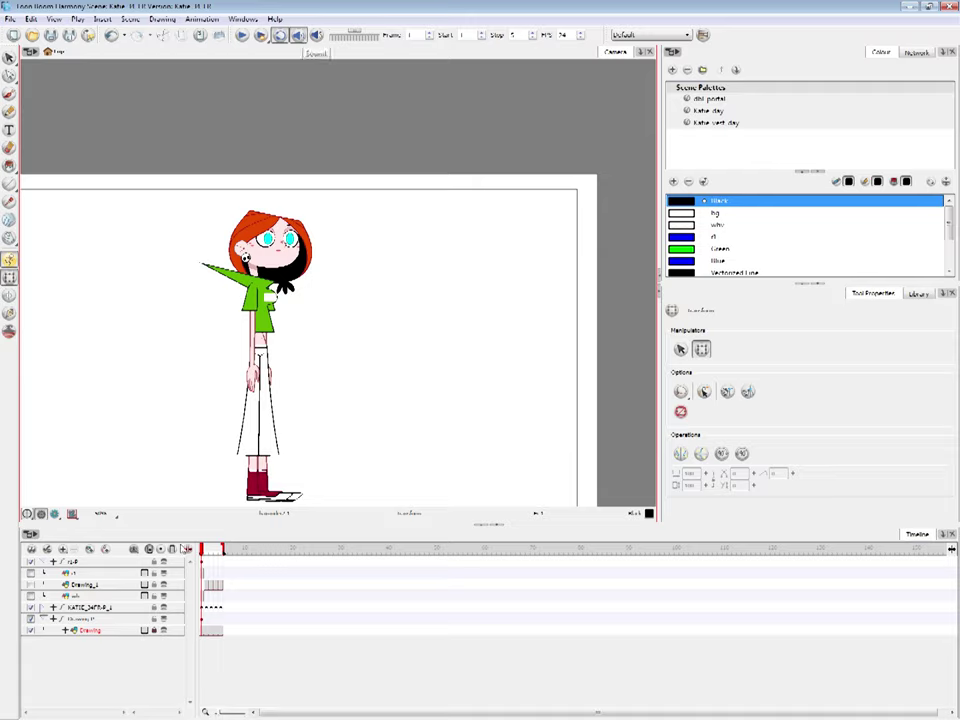
drag(210, 550, 202, 550)
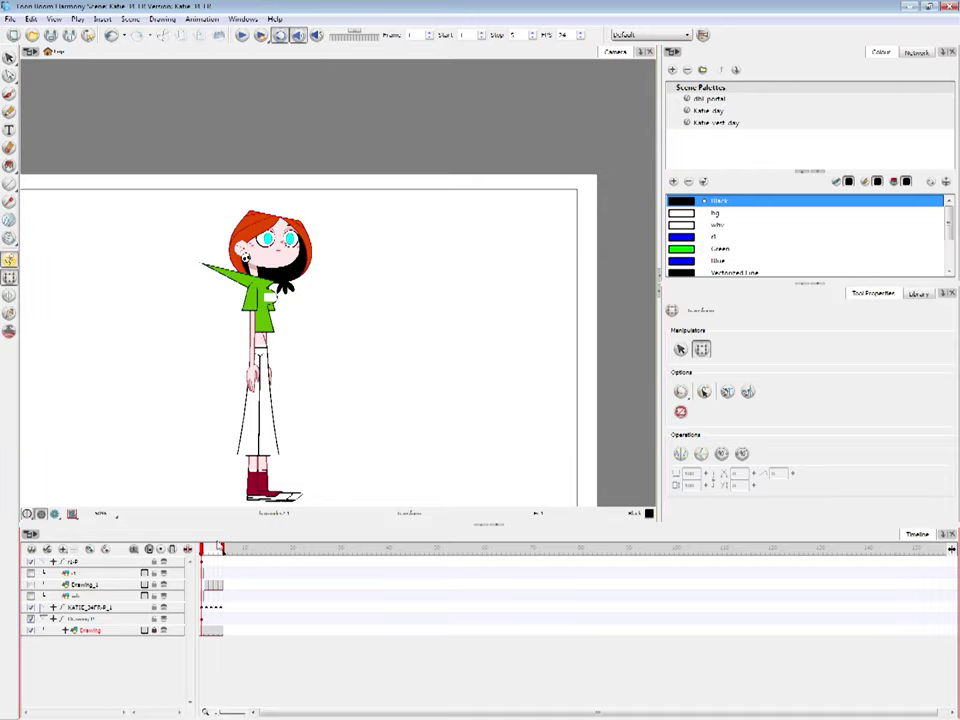
drag(204, 550, 202, 550)
mouse_move(203, 550)
mouse_down()
mouse_move(275, 550)
mouse_move(204, 556)
mouse_up()
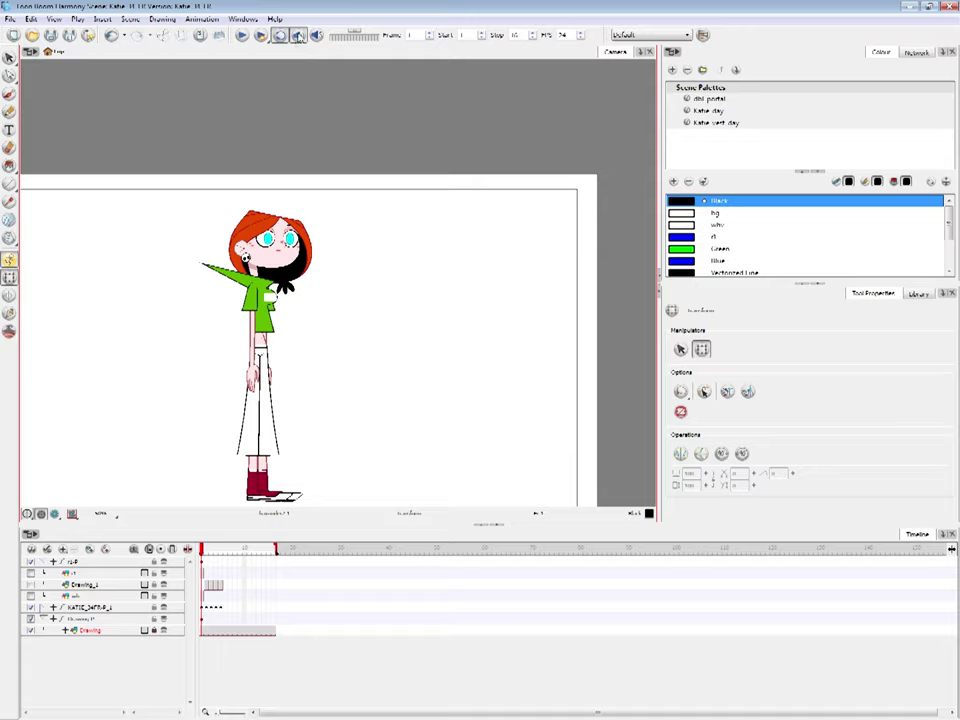
click(242, 36)
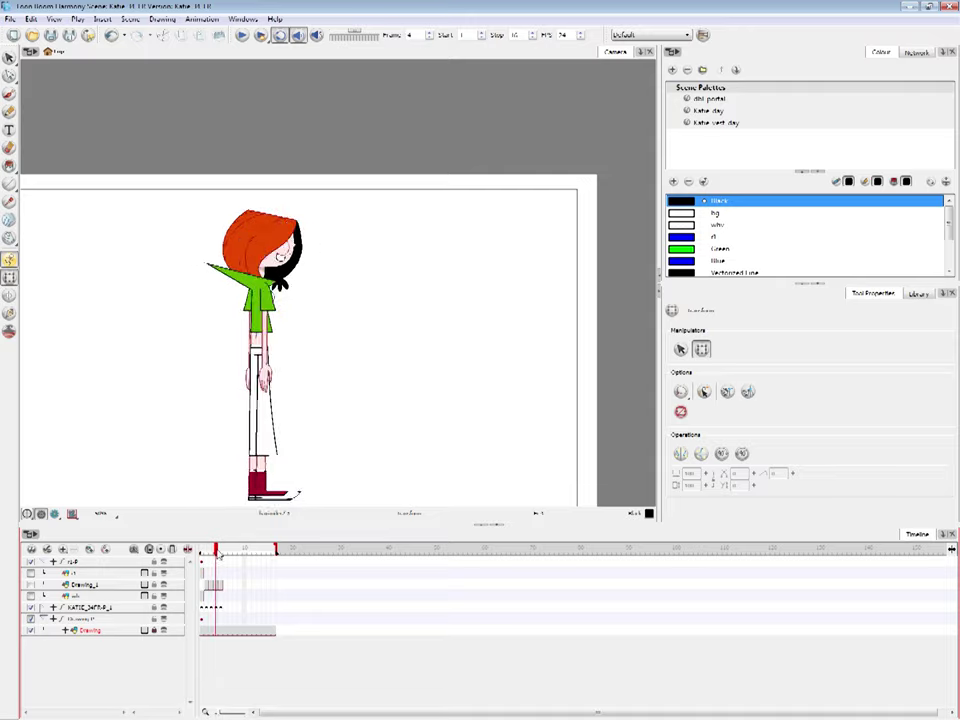
Turn on sound Scrubbing and scrub the timeline, shortening the scene to 6 frames and stopping on frame 2
click(317, 36)
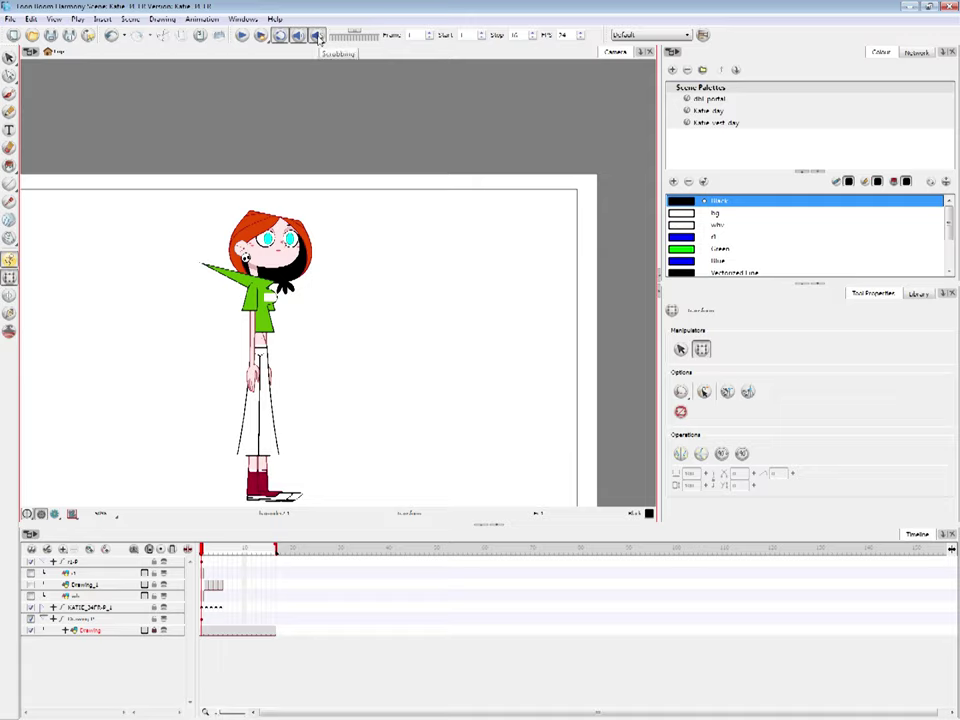
mouse_move(210, 554)
mouse_down()
mouse_move(221, 556)
mouse_move(201, 556)
mouse_up()
click(686, 38)
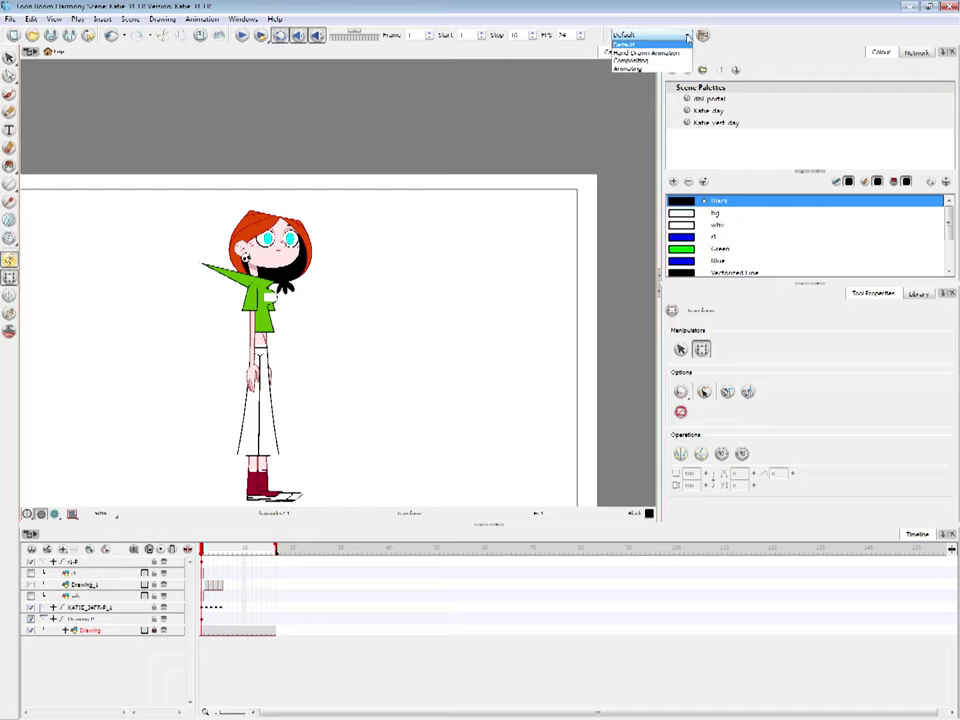
click(625, 38)
mouse_move(354, 31)
mouse_down()
mouse_move(364, 31)
mouse_move(350, 26)
mouse_up()
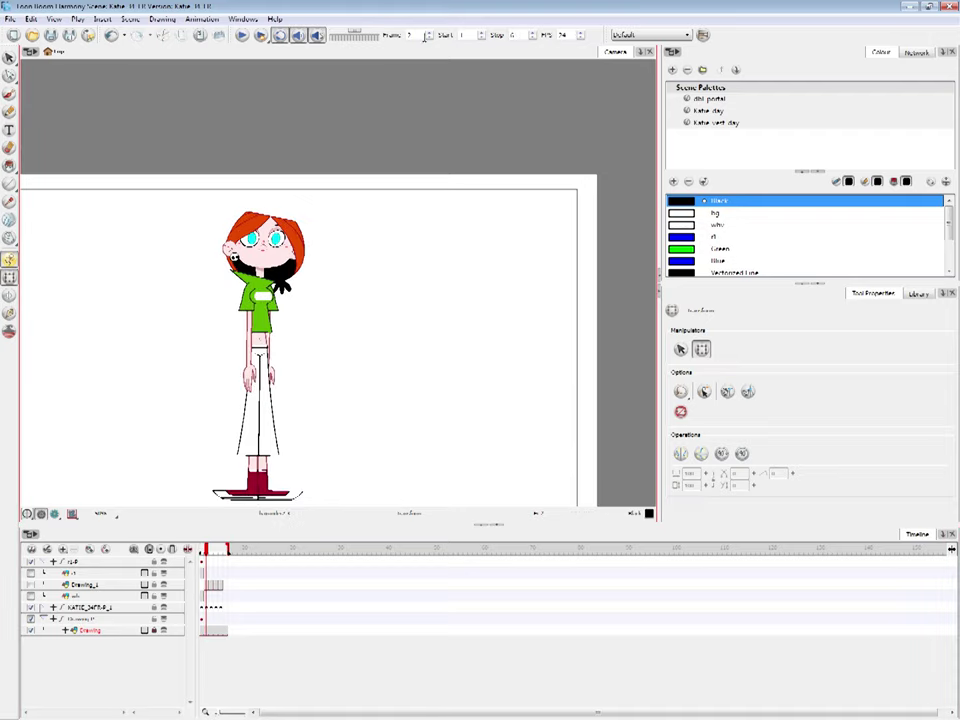
Review the available workspaces and the Workspace Manager's lists, keeping the Default workspace
click(687, 36)
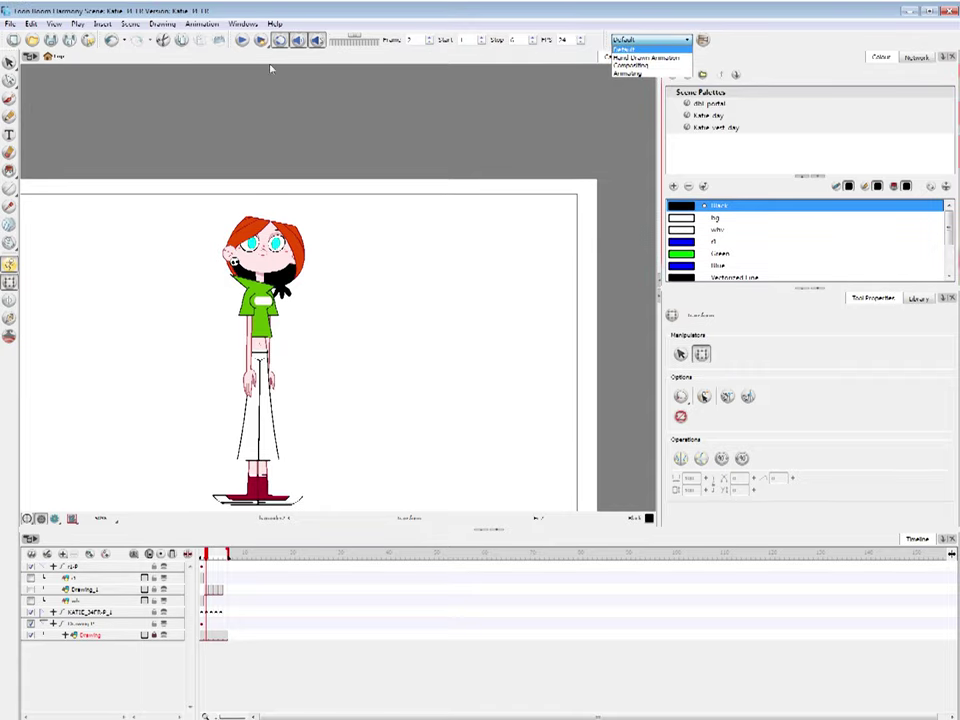
click(660, 56)
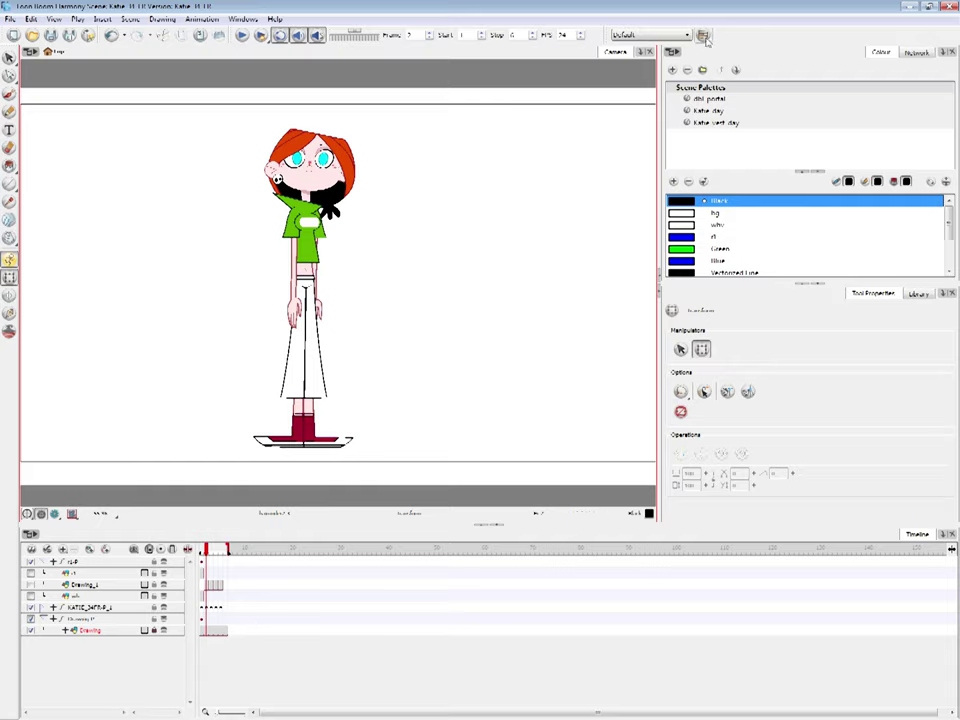
click(702, 35)
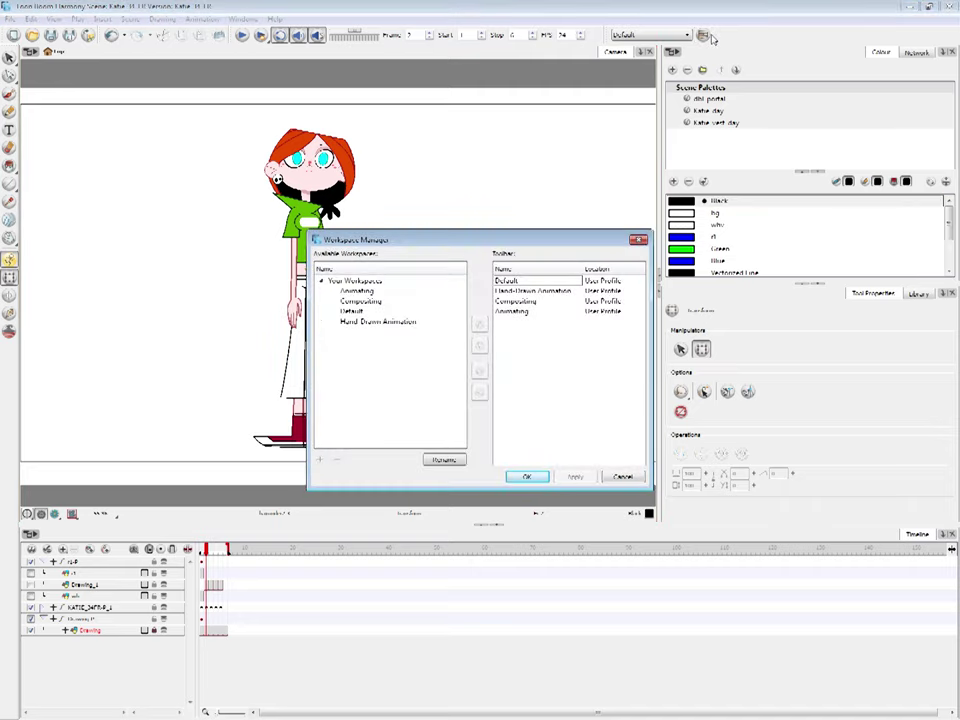
click(380, 321)
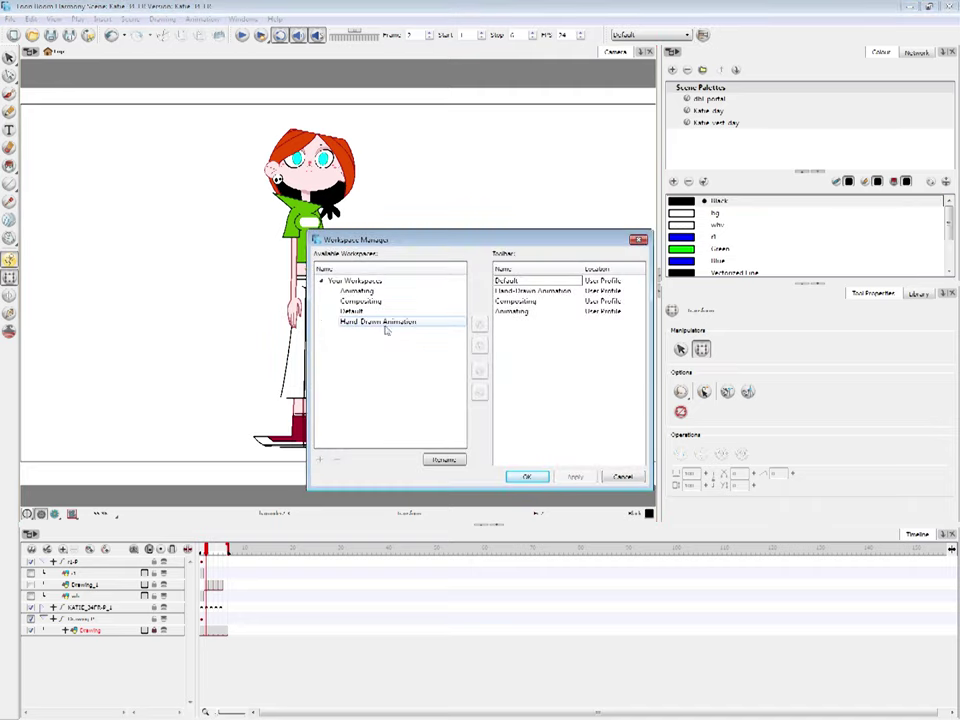
click(396, 409)
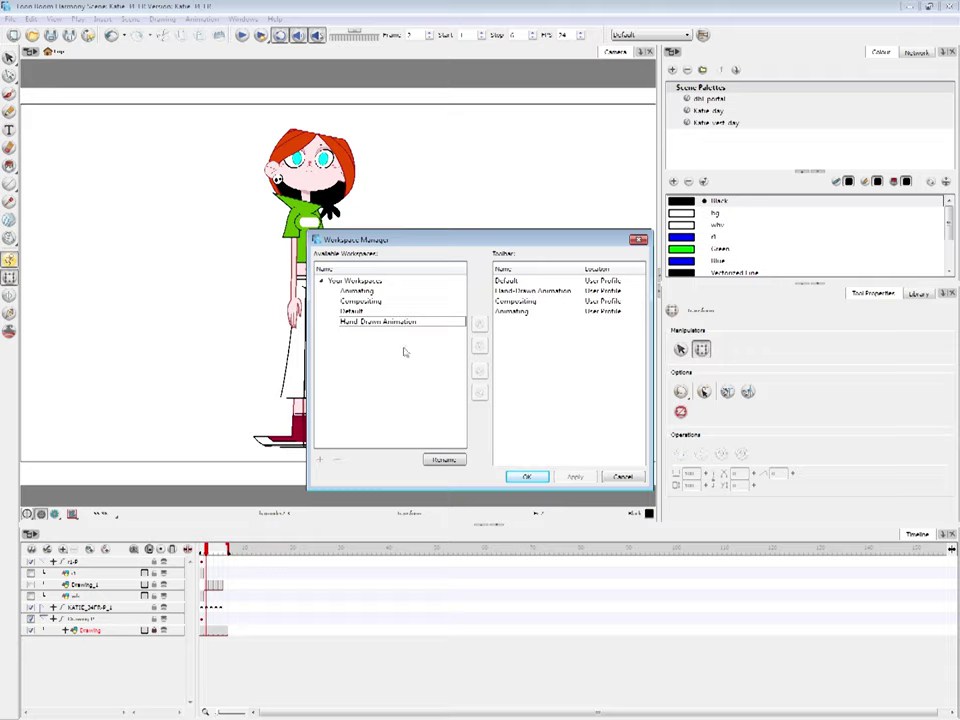
click(639, 242)
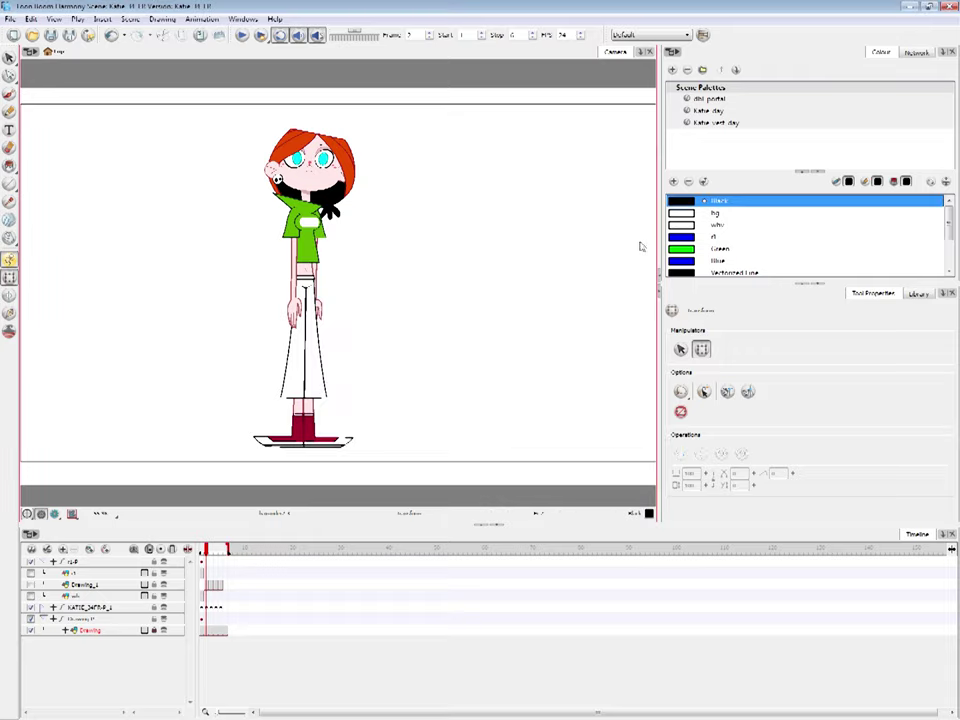
Show the Advanced Animation toolbar in the workspace
click(245, 19)
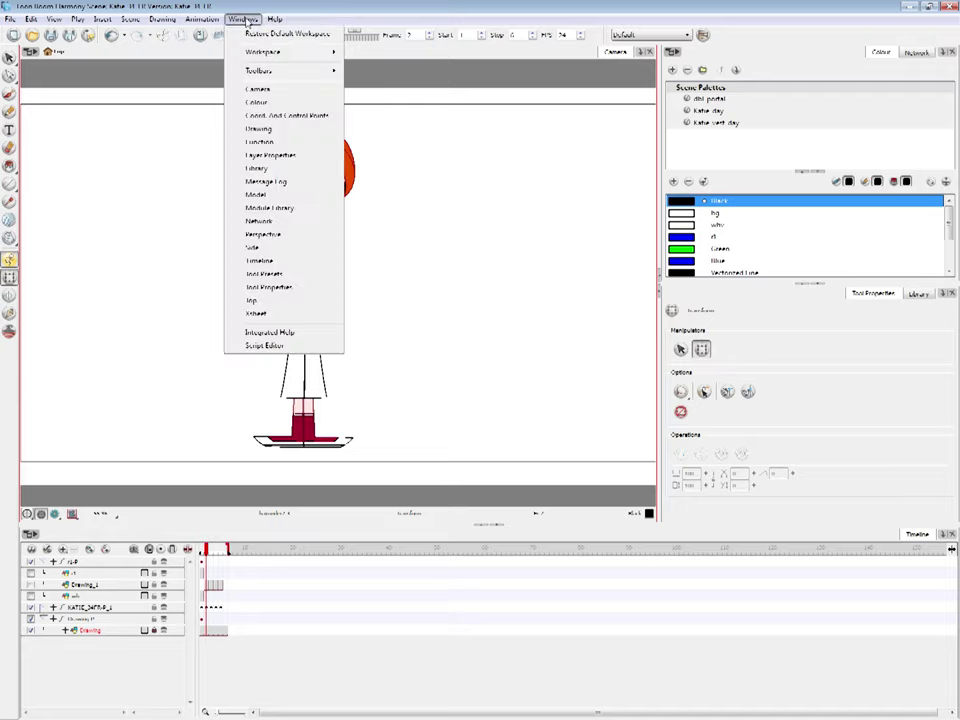
click(245, 19)
click(245, 19)
mouse_move(282, 72)
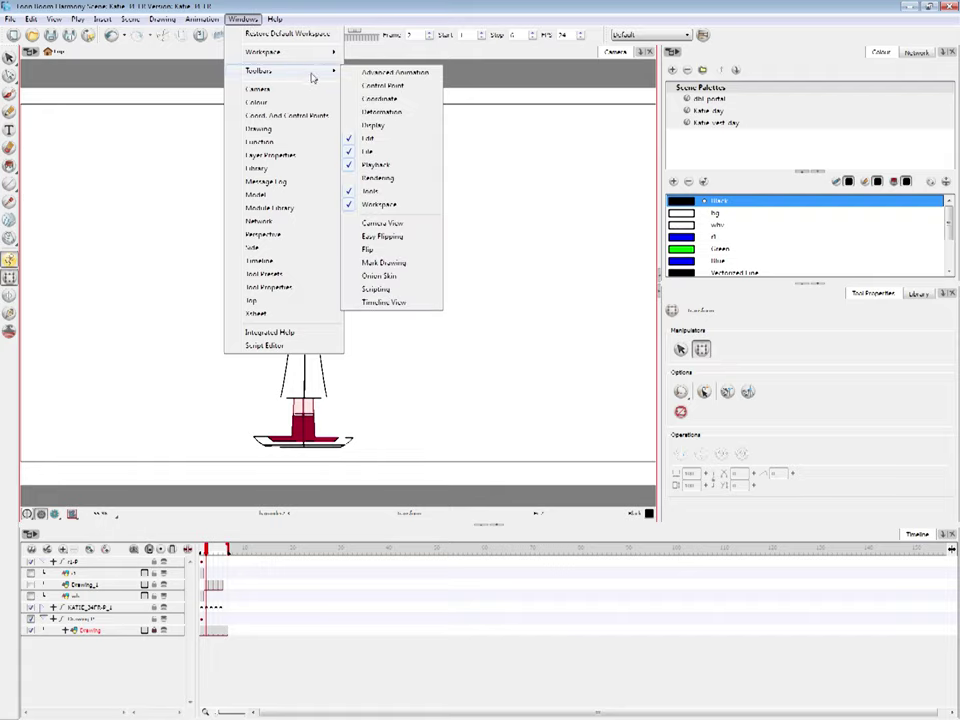
click(418, 76)
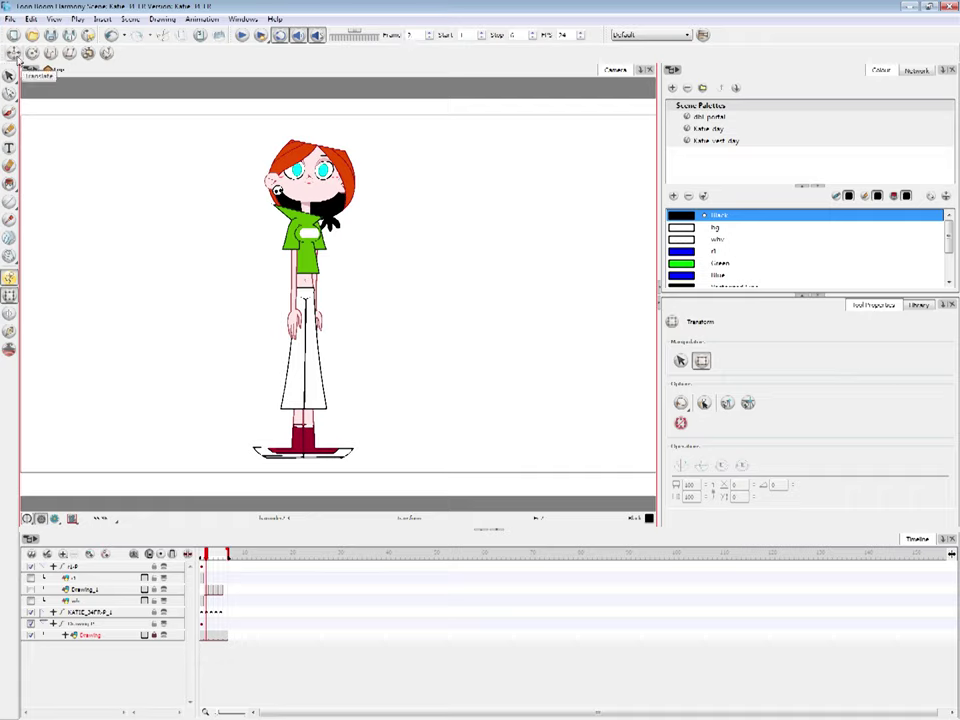
Try the Translate tool on the character's face on frame 2 and undo the change
drag(159, 142, 186, 171)
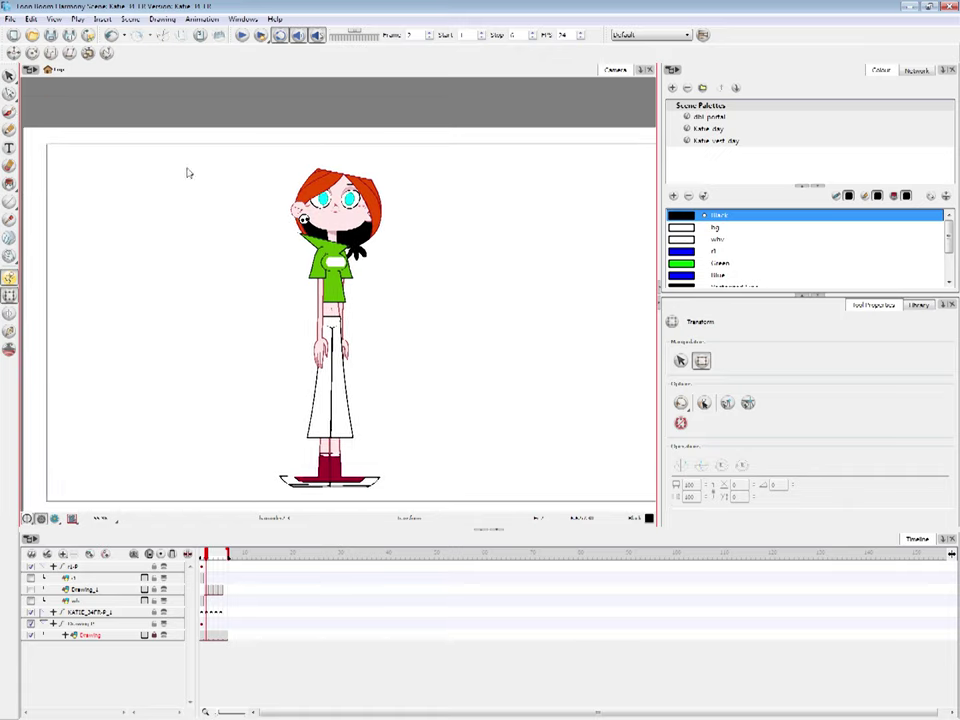
click(14, 53)
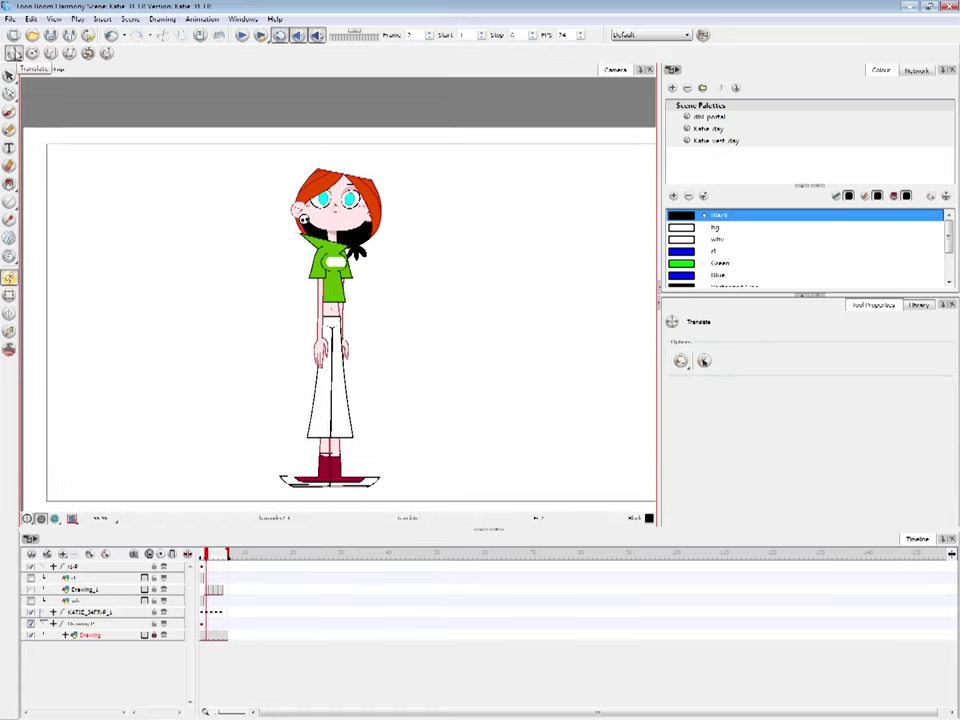
key(2)
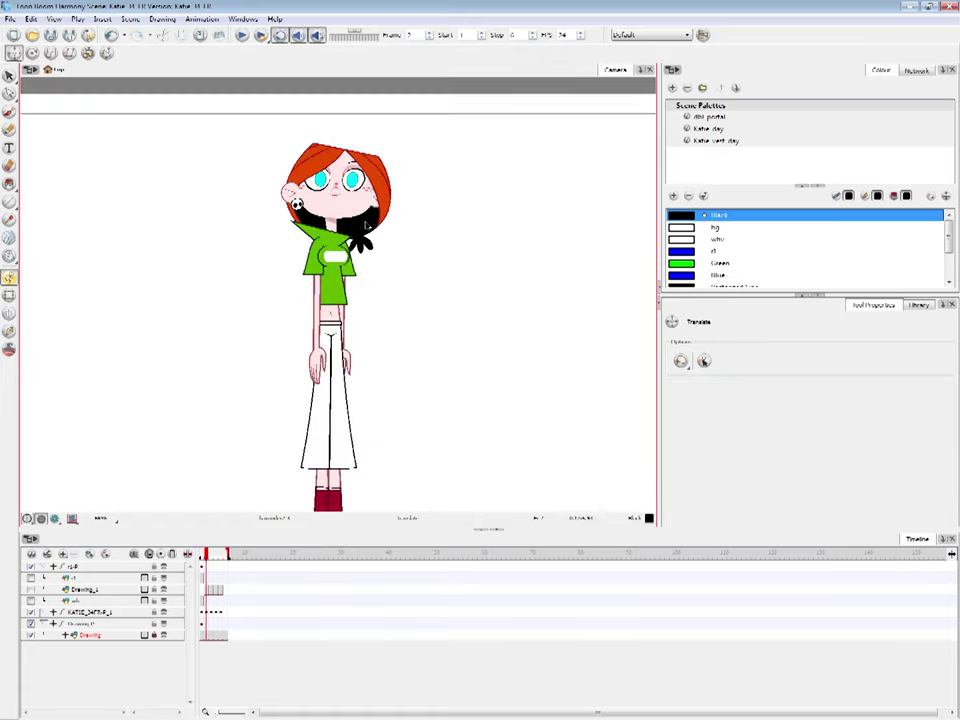
key(space)
drag(410, 196, 394, 211)
click(354, 219)
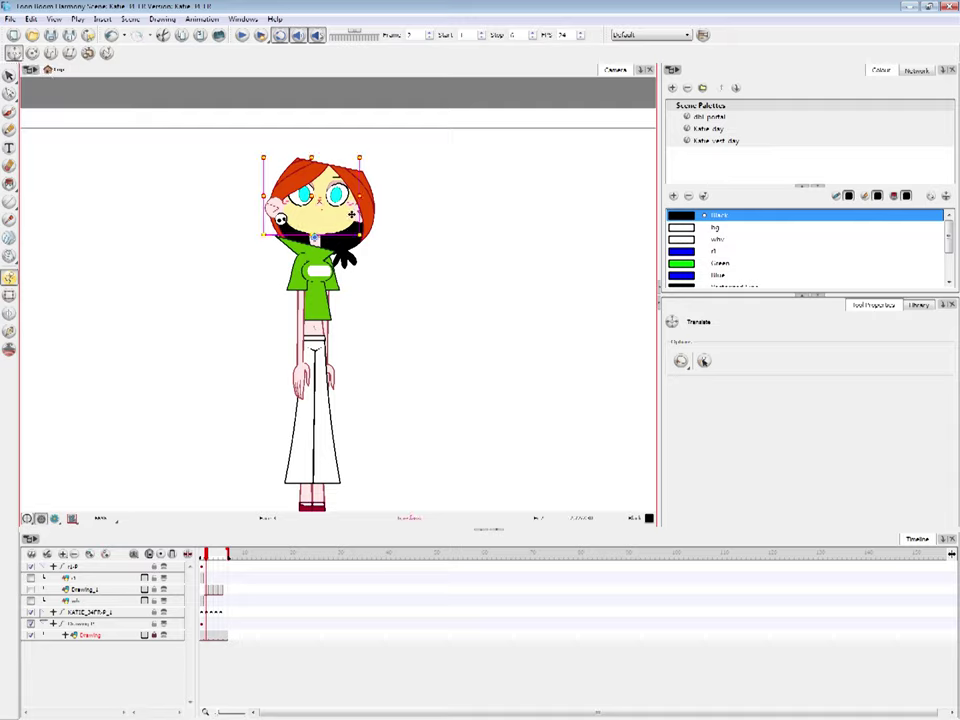
key(ctrl+z)
Extend the selection to the whole head, try moving it with the Translate tool and undo the move
key(b)
key(b)
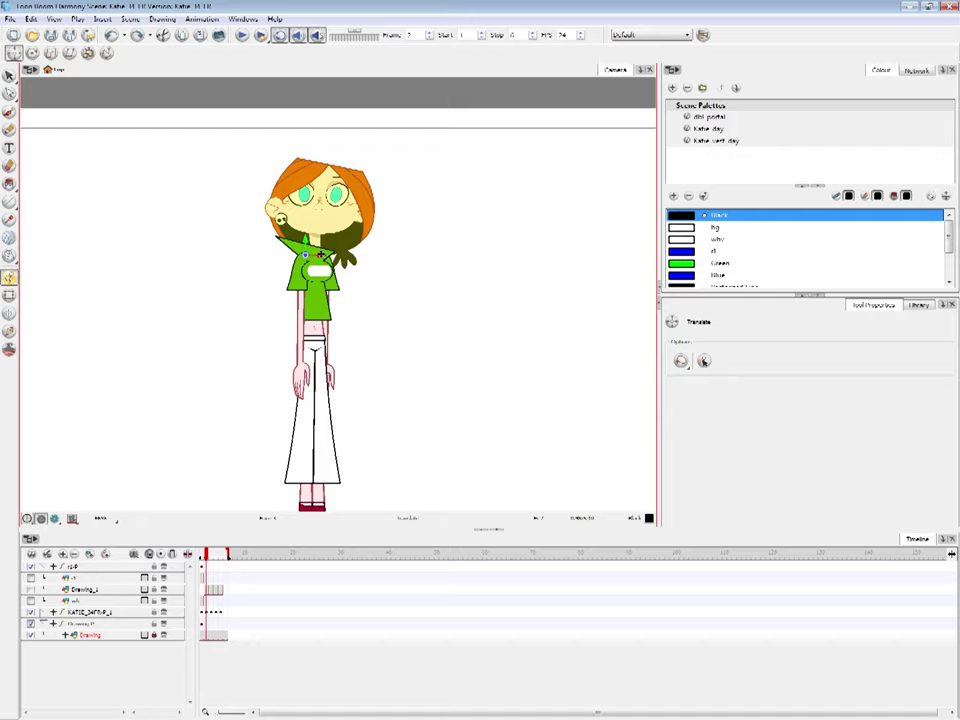
drag(346, 216, 424, 240)
key(ctrl+z)
Try rotating the head with the Rotate tool about its neck pivot and about a pivot in the face, restoring the original pose
click(33, 53)
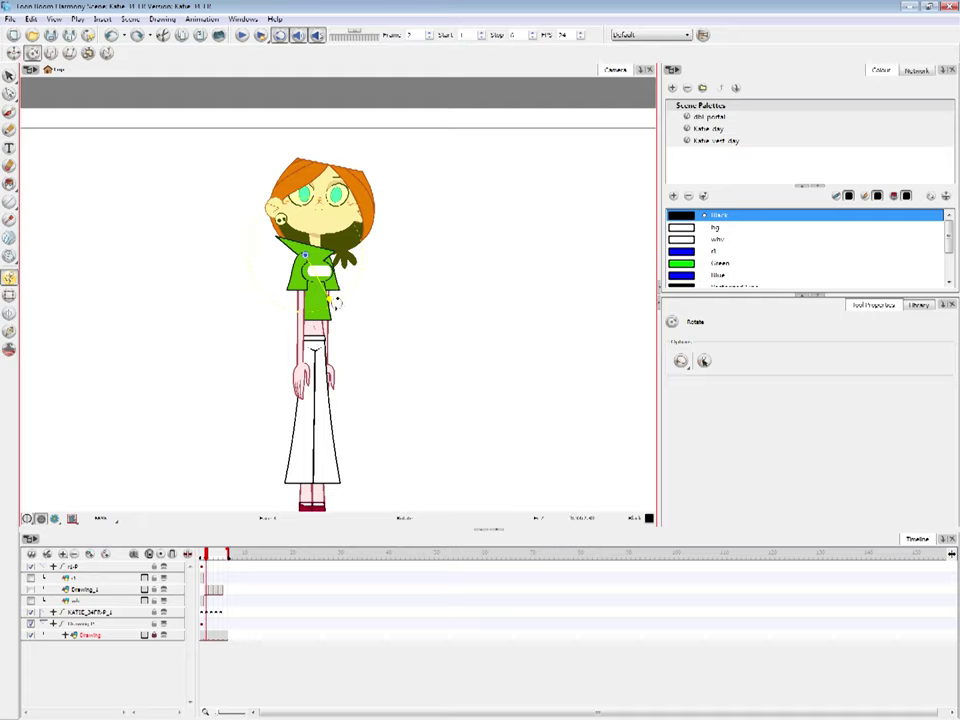
mouse_move(338, 301)
mouse_down()
mouse_move(271, 307)
mouse_move(373, 276)
mouse_move(377, 252)
mouse_move(333, 310)
mouse_up()
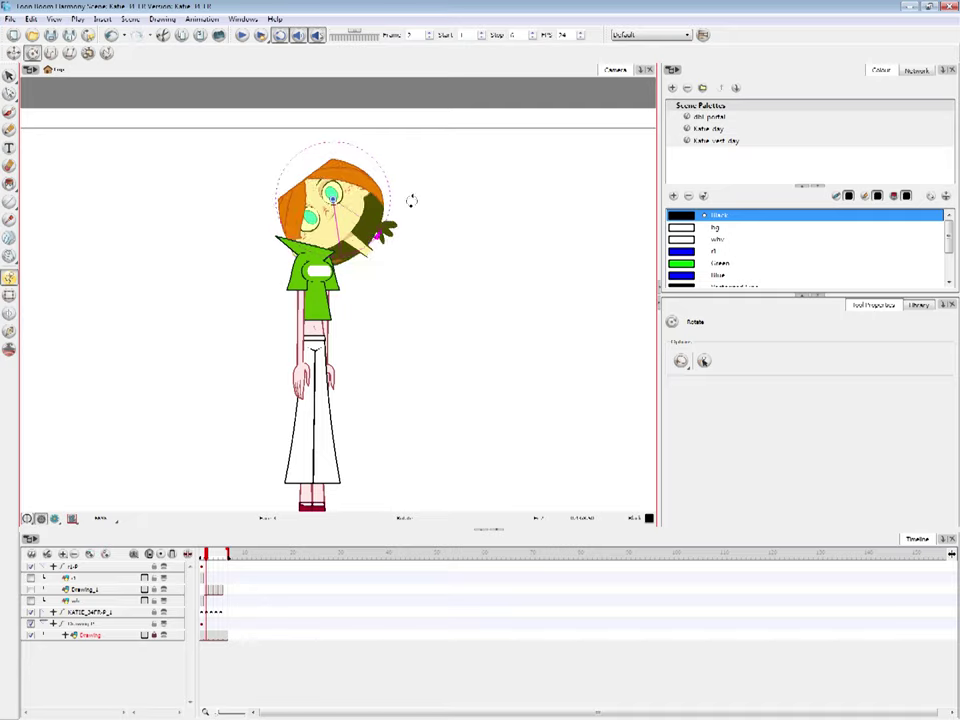
key(shift+t)
drag(322, 270, 342, 255)
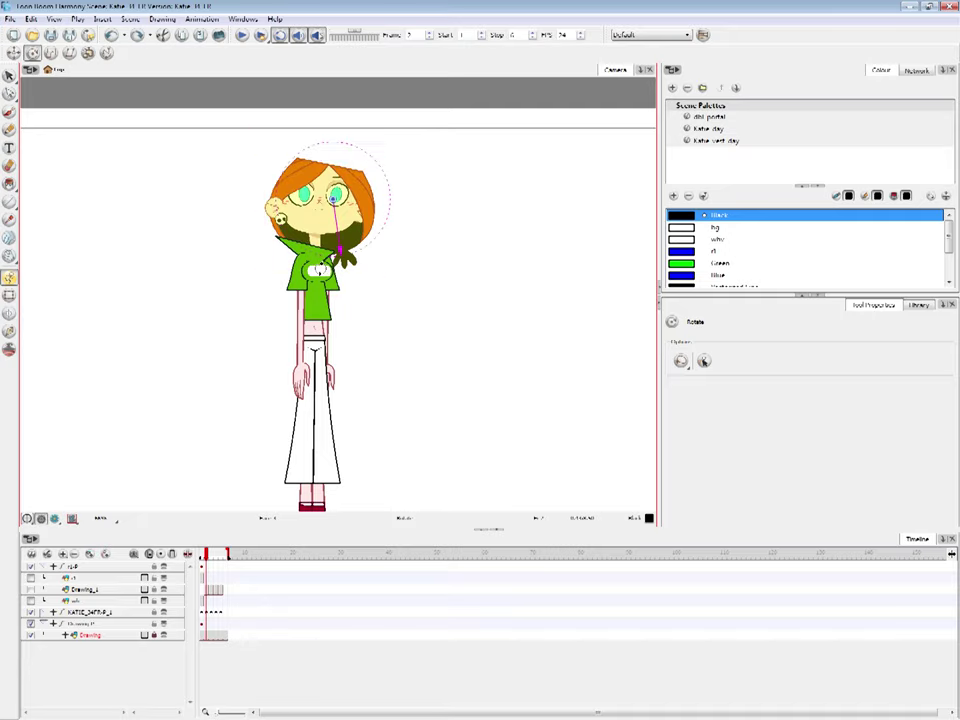
key(b)
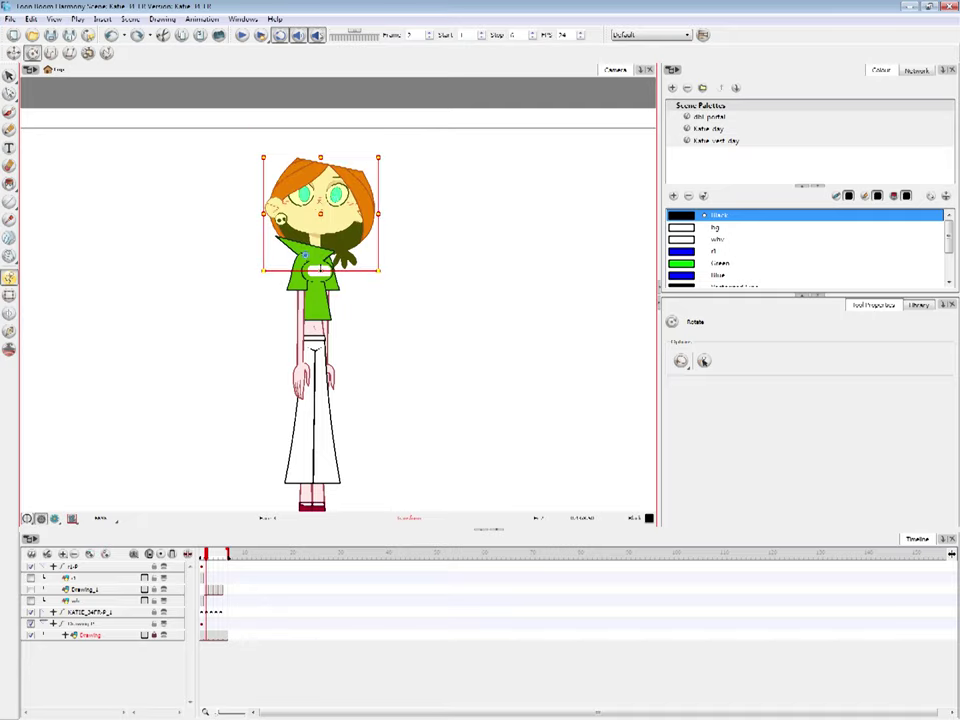
key(b)
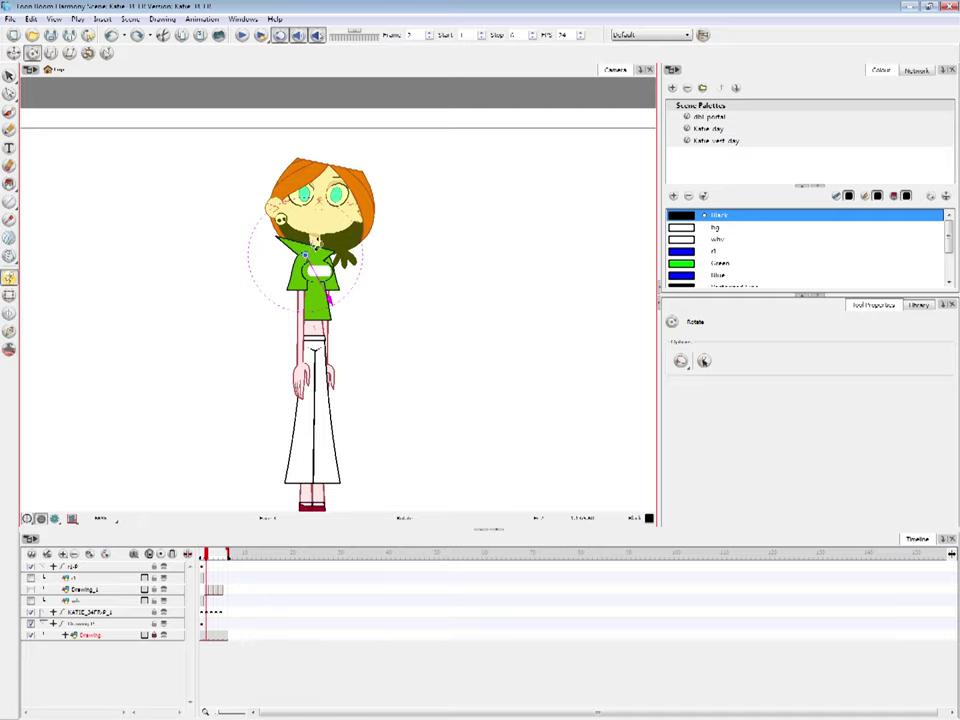
Go to frame 1, try rotating the head with the Transform tool and undo the rotation
key(comma)
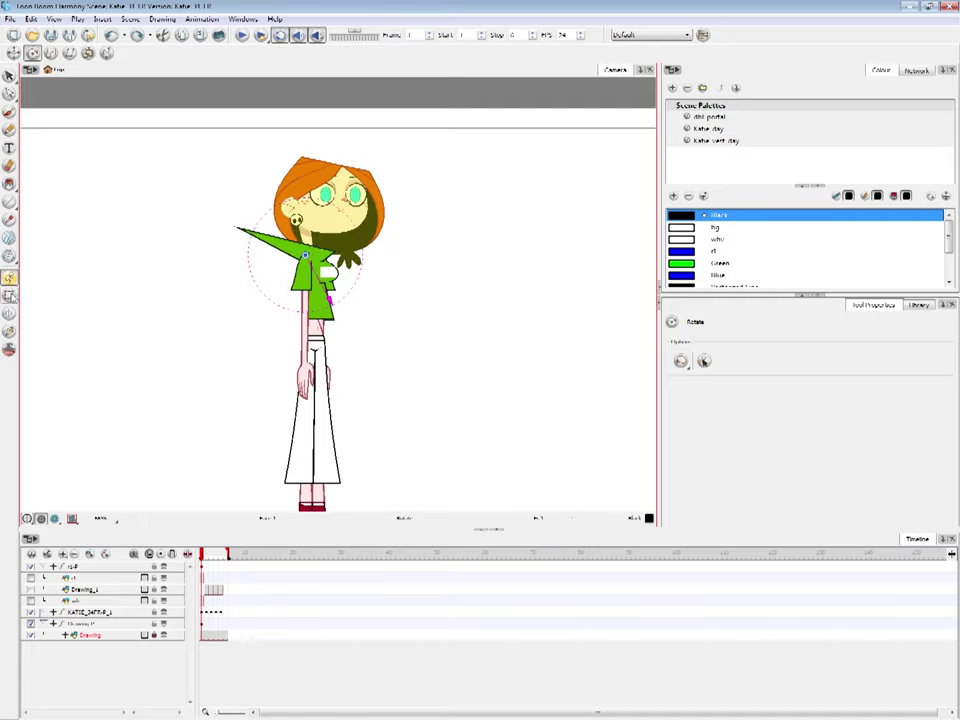
click(9, 296)
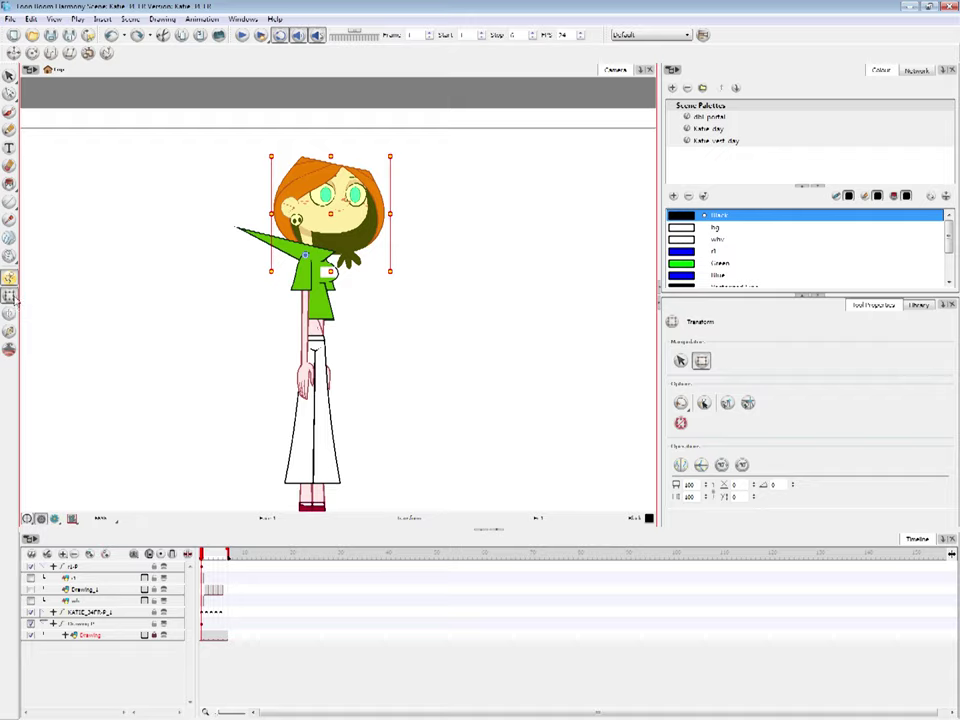
mouse_move(394, 150)
mouse_down()
mouse_move(362, 150)
mouse_move(396, 150)
mouse_move(378, 149)
mouse_up()
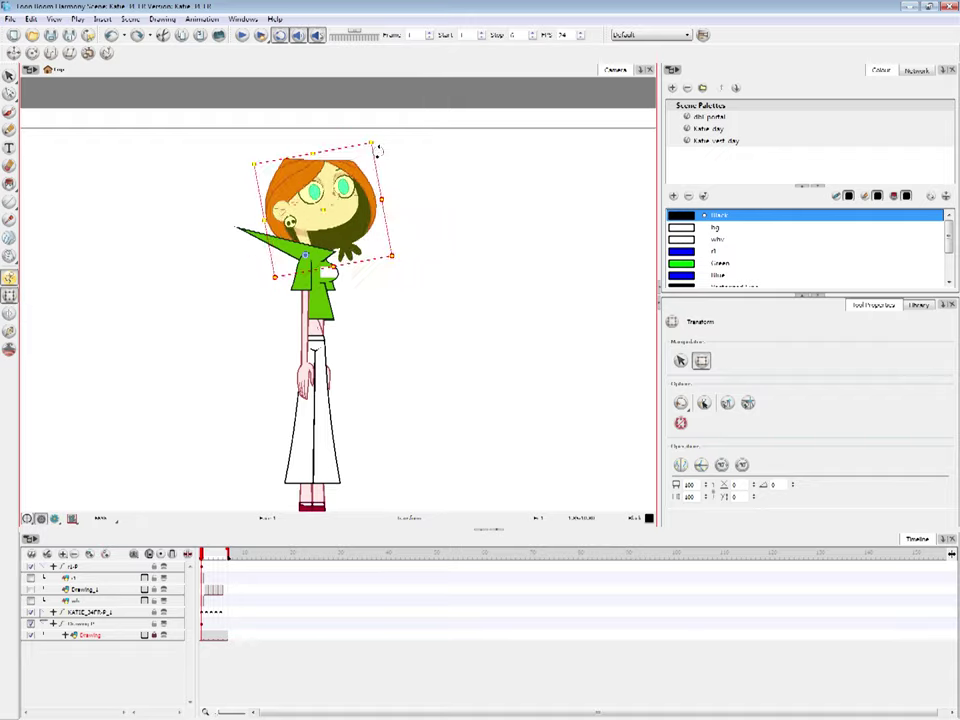
key(ctrl+z)
Select the whole head from a part of the face, try moving it with the Transform tool and undo the move
click(348, 219)
key(b)
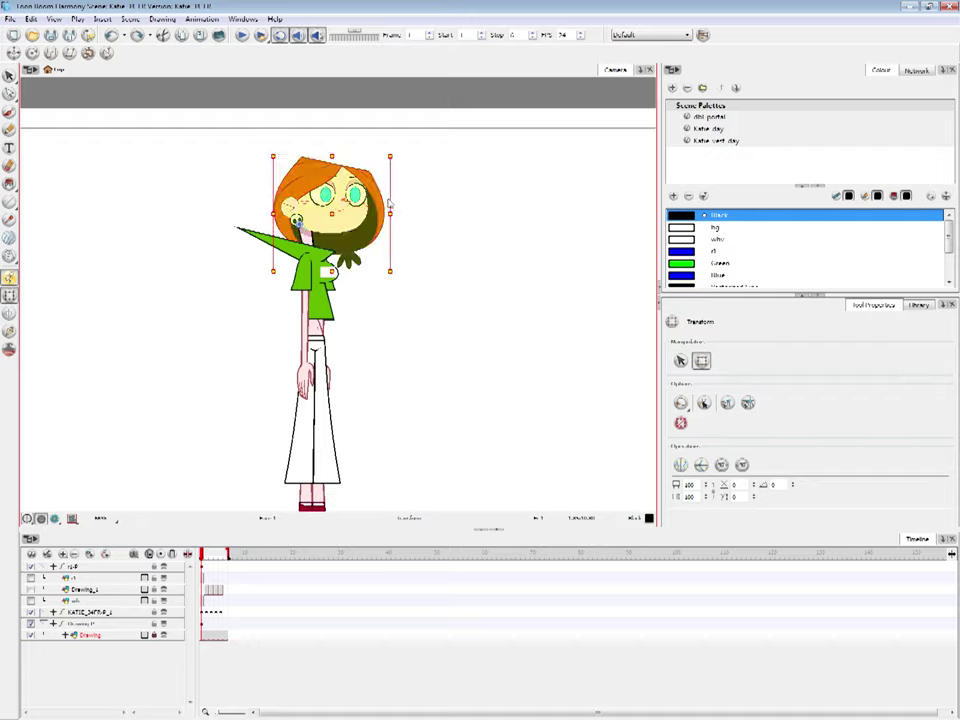
mouse_move(347, 214)
mouse_down()
mouse_move(410, 180)
mouse_move(392, 185)
mouse_move(412, 147)
mouse_move(408, 182)
mouse_move(392, 136)
mouse_move(396, 147)
mouse_move(369, 148)
mouse_move(394, 148)
mouse_move(411, 186)
mouse_move(403, 134)
mouse_up()
key(ctrl+z)
key(ctrl+z)
key(ctrl+z)
Select the nose, step the selection up to the whole head and back down its hierarchy, and clear the selection
click(426, 216)
click(346, 201)
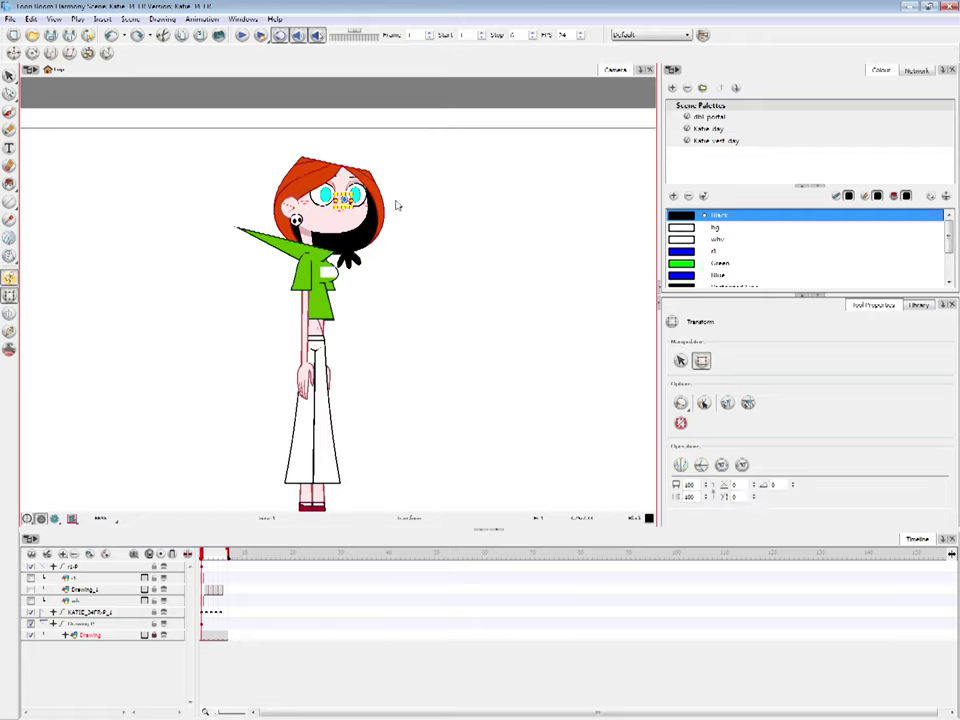
key(b)
key(b)
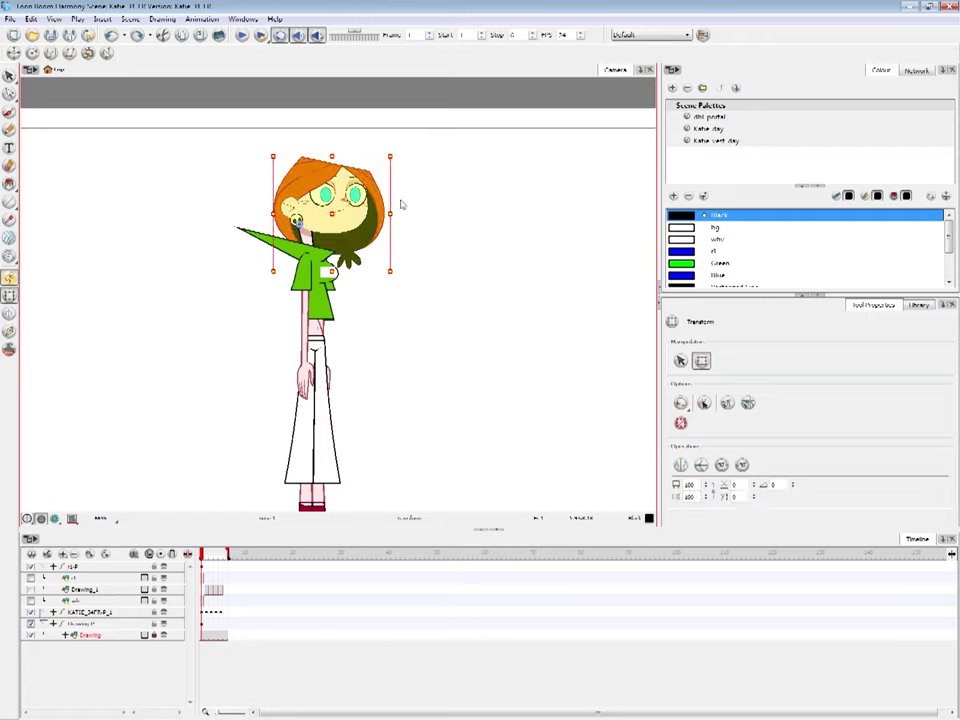
key(shift+b)
key(shift+b)
key(Escape)
Select a part of the face up close and extend the selection to the parent group holding the eyes and cheeks
key(2)
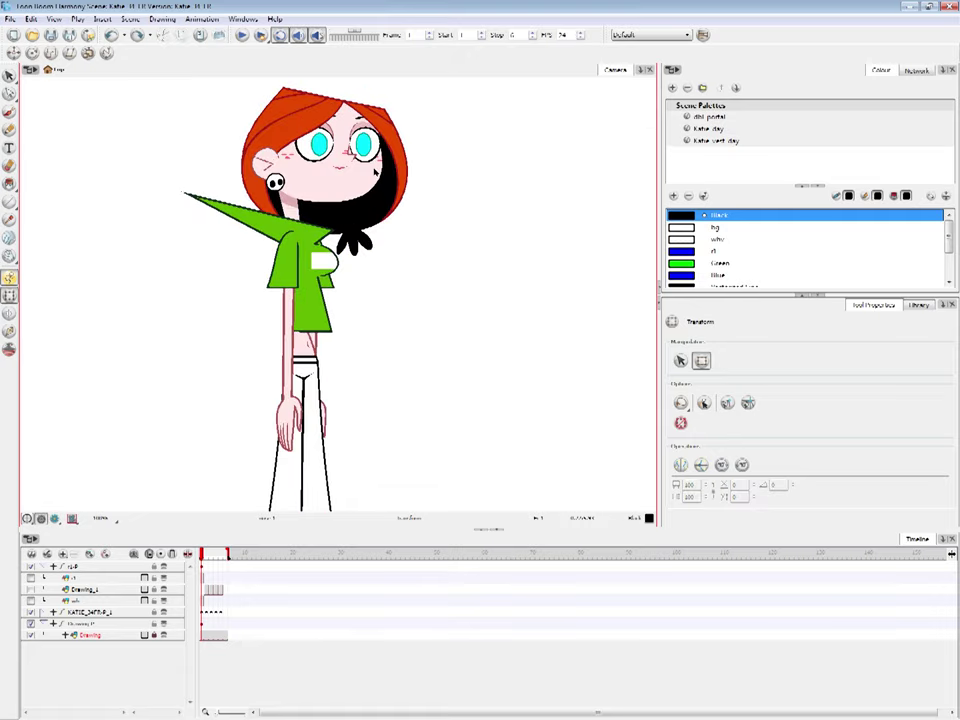
click(354, 193)
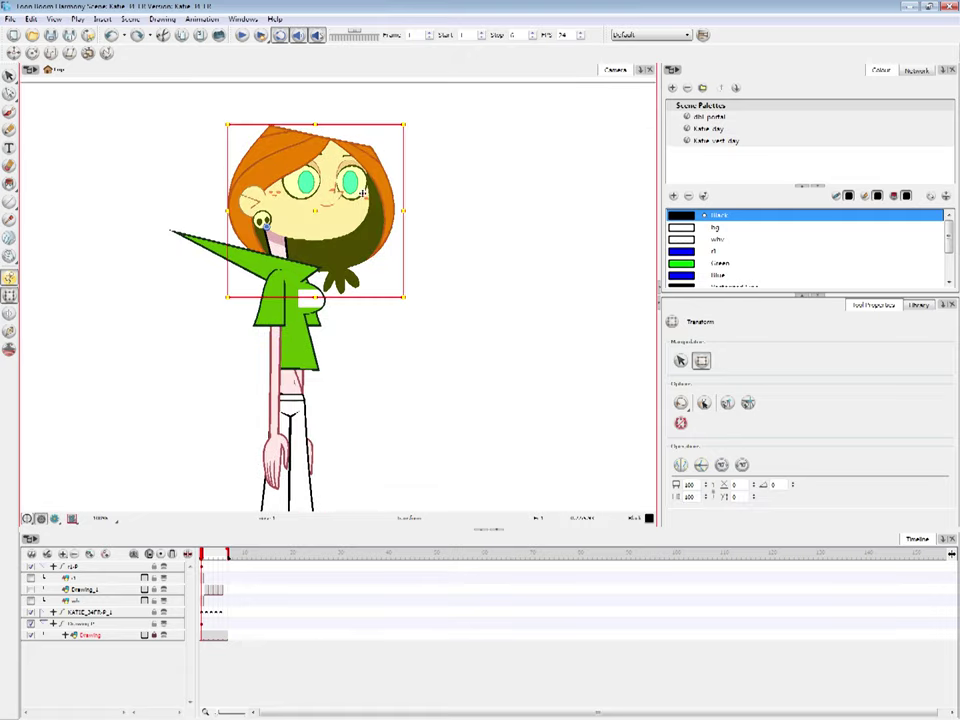
click(433, 170)
click(350, 195)
key(b)
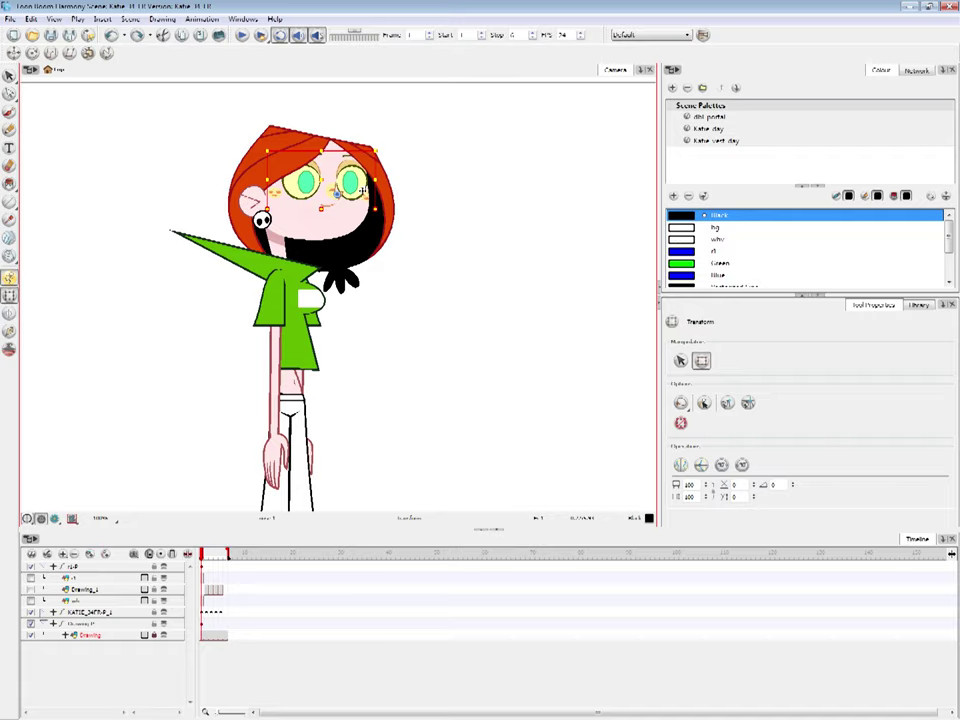
Try rotating the eyes-and-cheeks group, then its parent head group, with the Transform tool, undoing each rotation
drag(386, 150, 399, 133)
key(ctrl+z)
key(b)
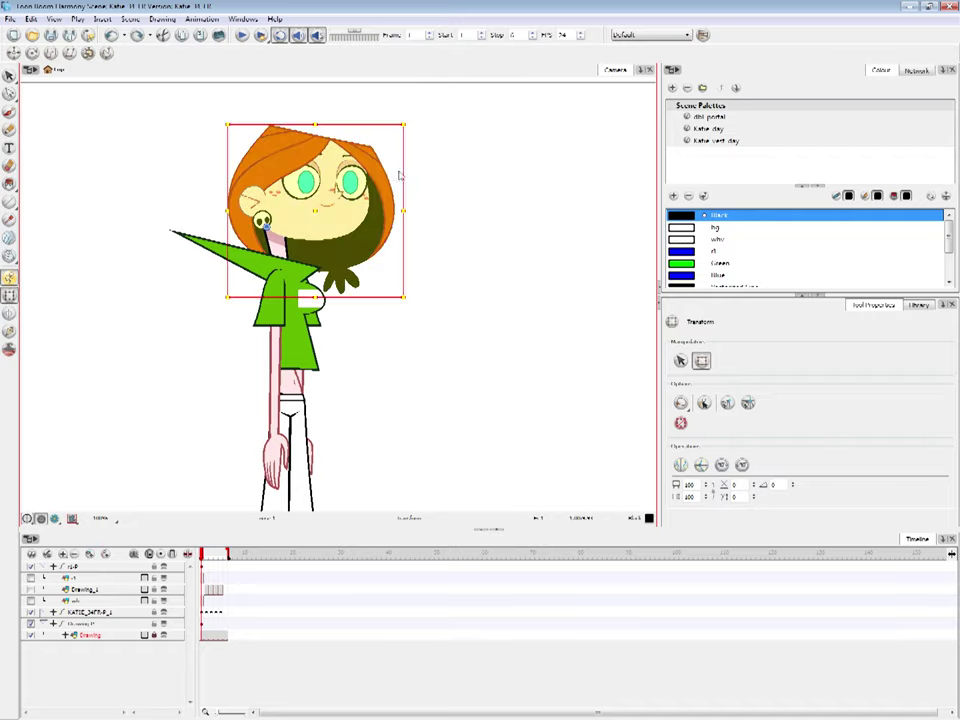
key(1)
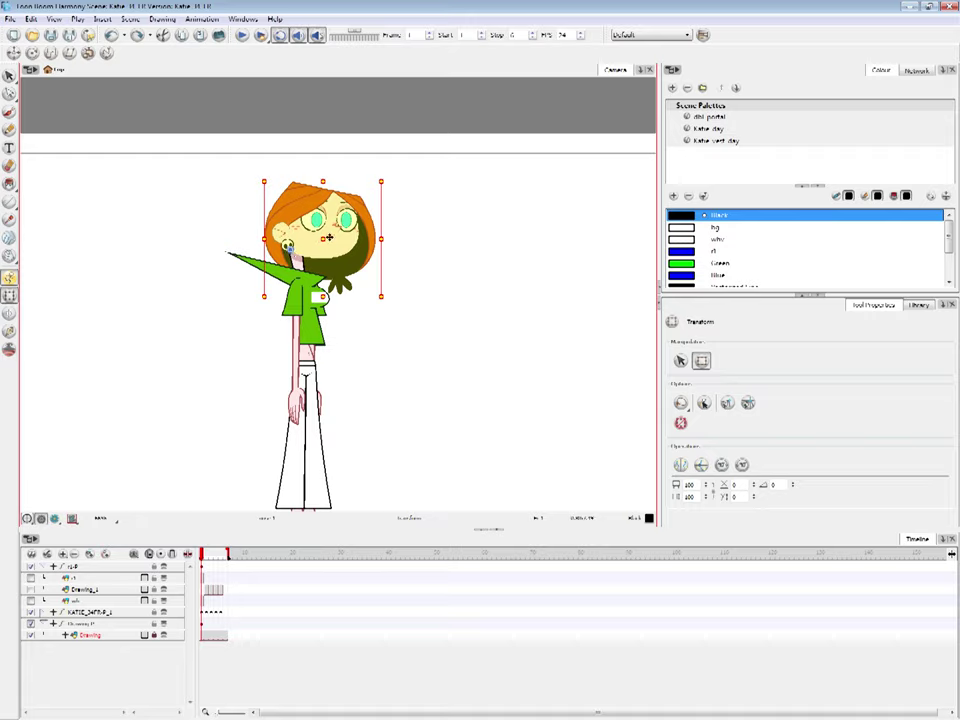
mouse_move(388, 182)
mouse_down()
mouse_move(409, 230)
mouse_move(300, 114)
mouse_move(399, 214)
mouse_move(388, 170)
mouse_up()
key(ctrl+z)
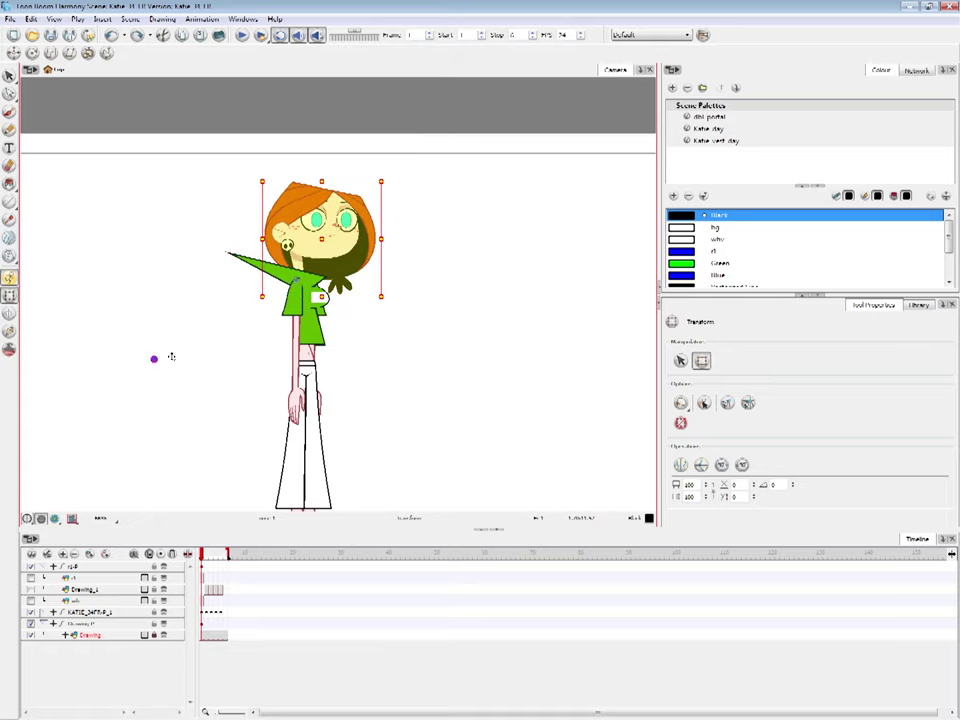
Try rotating the head and neck about a temporarily moved pivot with the Transform tool, and clear the selection
mouse_move(390, 188)
mouse_down()
mouse_move(407, 253)
mouse_move(317, 144)
mouse_move(392, 174)
mouse_up()
drag(334, 226, 299, 275)
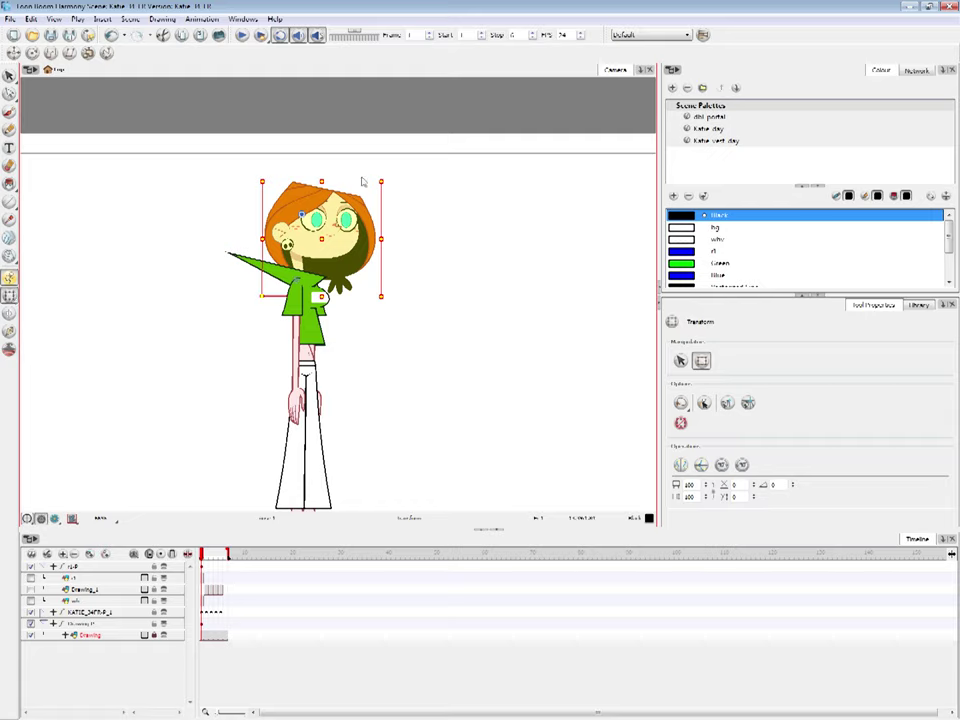
click(433, 220)
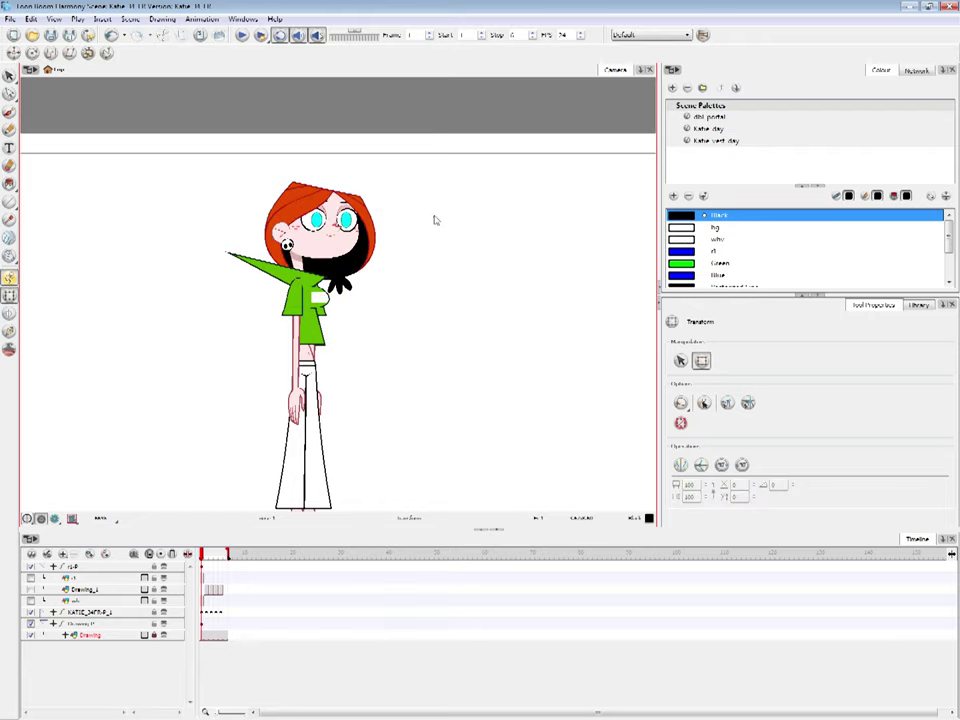
Select the head and neck, clear the selection and select them again to check where the pivot sits
click(347, 236)
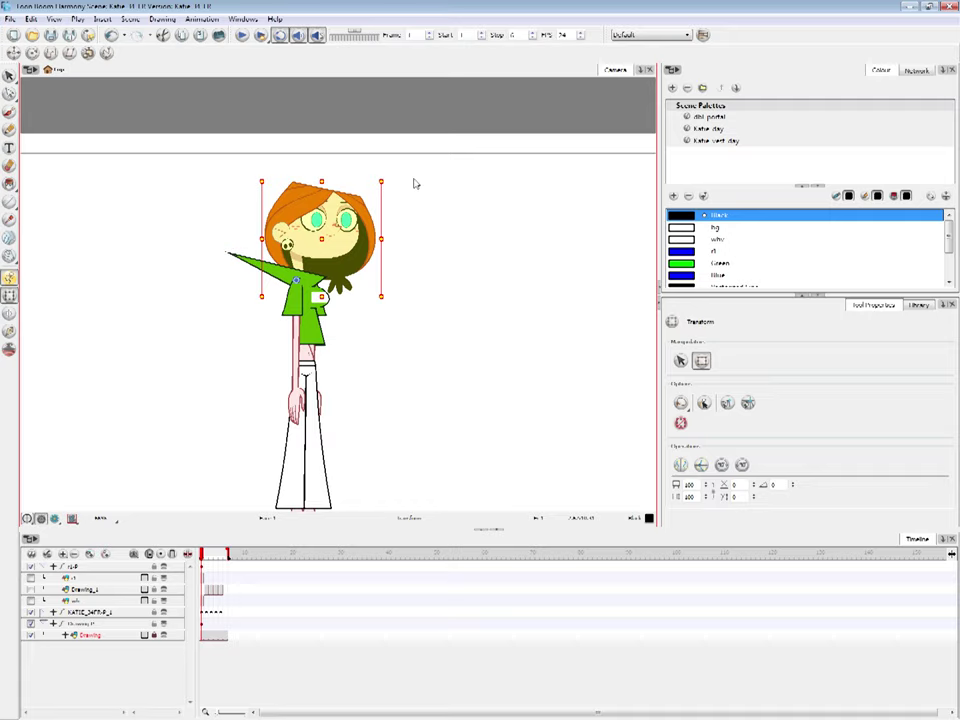
click(408, 219)
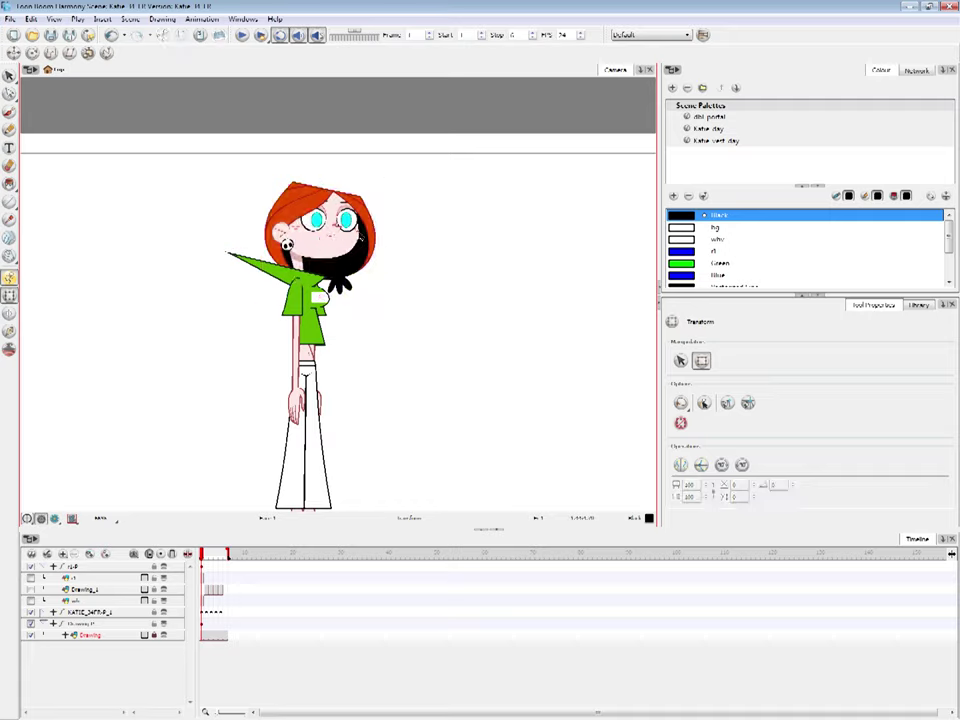
click(361, 256)
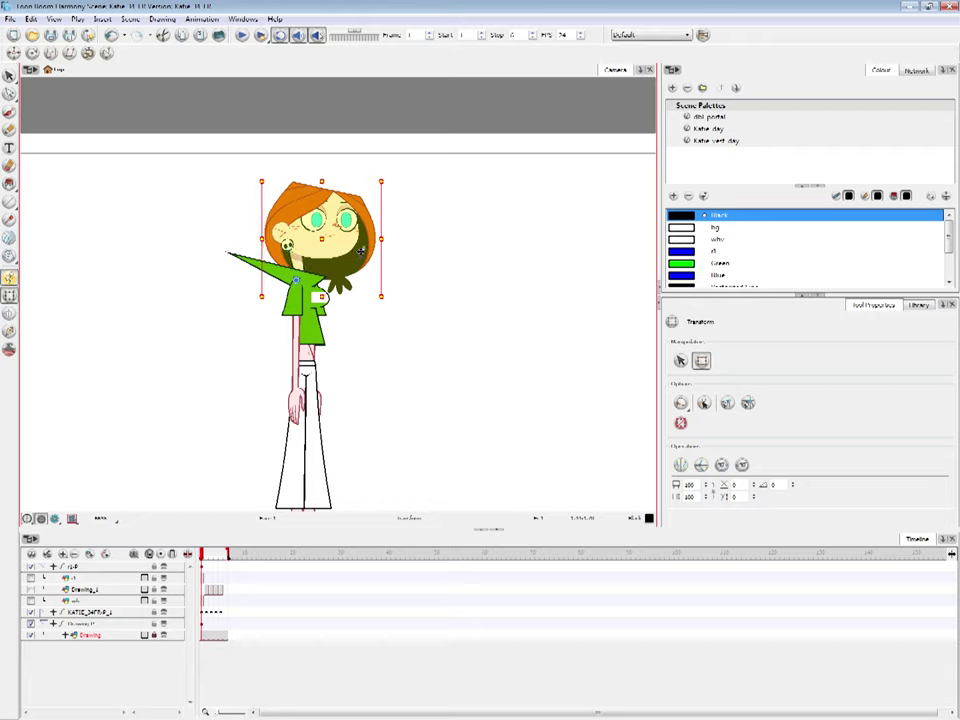
Set the head group's permanent pivot beside the lower legs with the Rotate tool, then try a Transform rotation about it and undo it
click(32, 53)
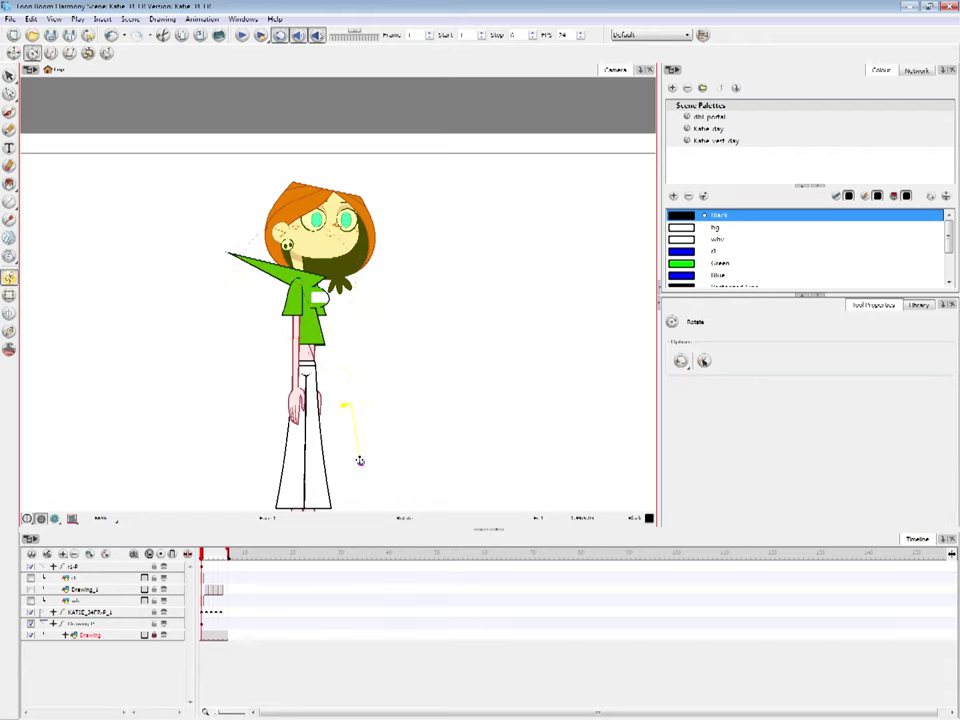
key(shift+t)
key(shift+b)
key(shift+b)
key(b)
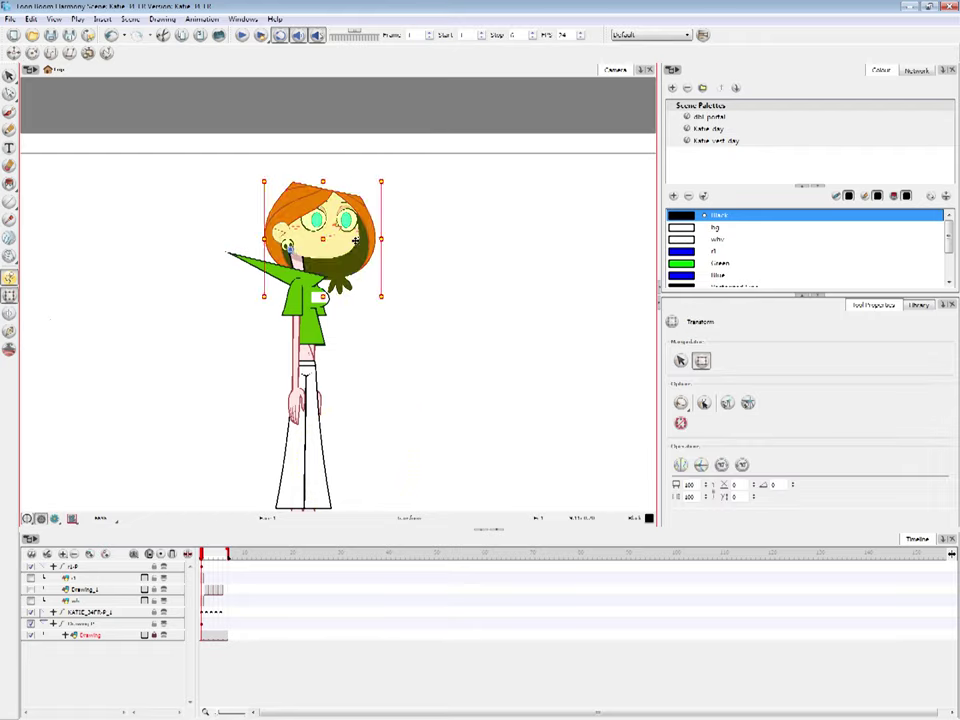
key(b)
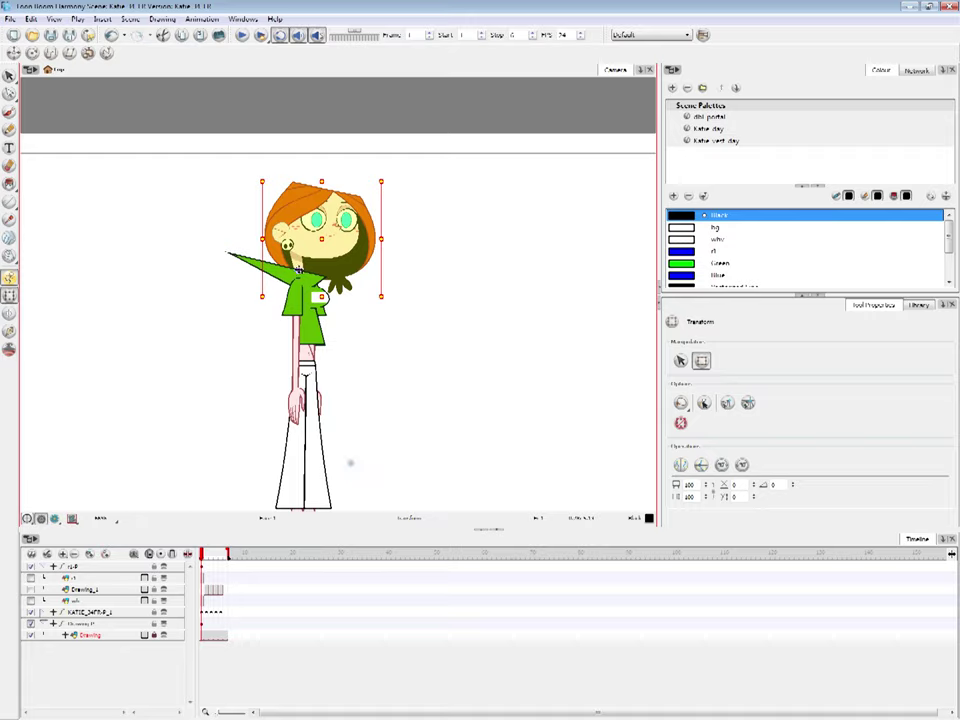
drag(399, 186, 407, 206)
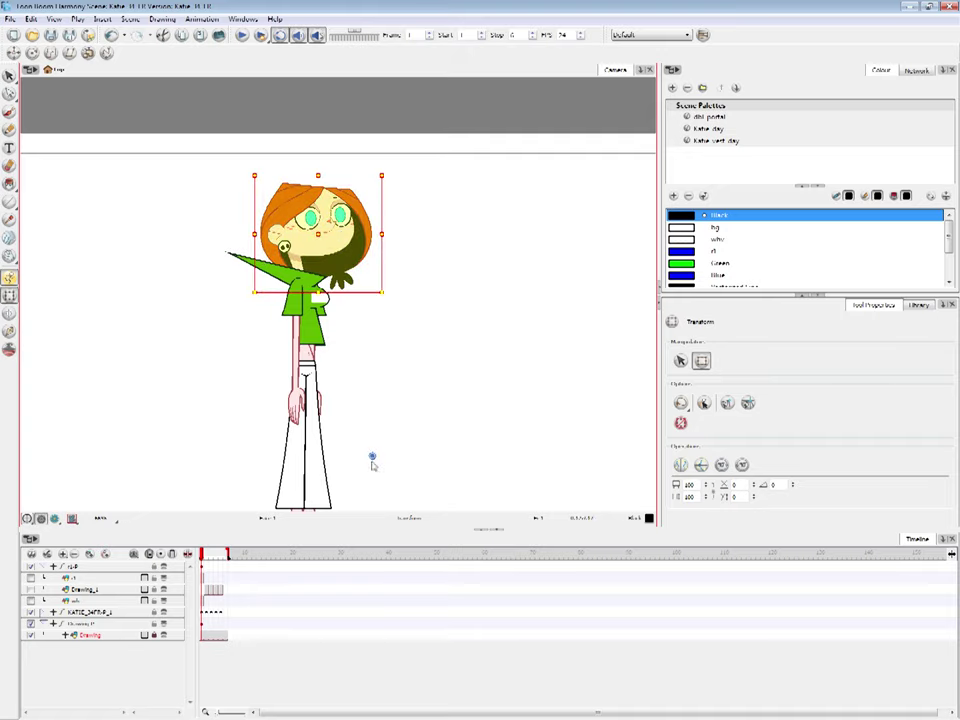
key(ctrl+z)
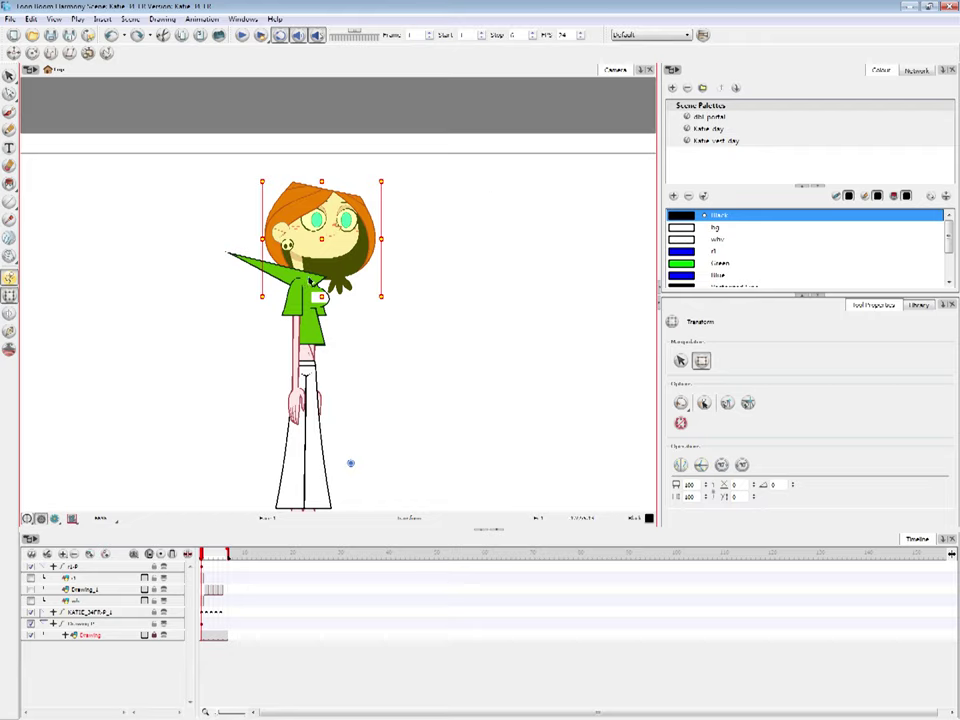
Move the head group's permanent pivot to the base of the neck with the Rotate tool and check it with the Transform tool
click(33, 53)
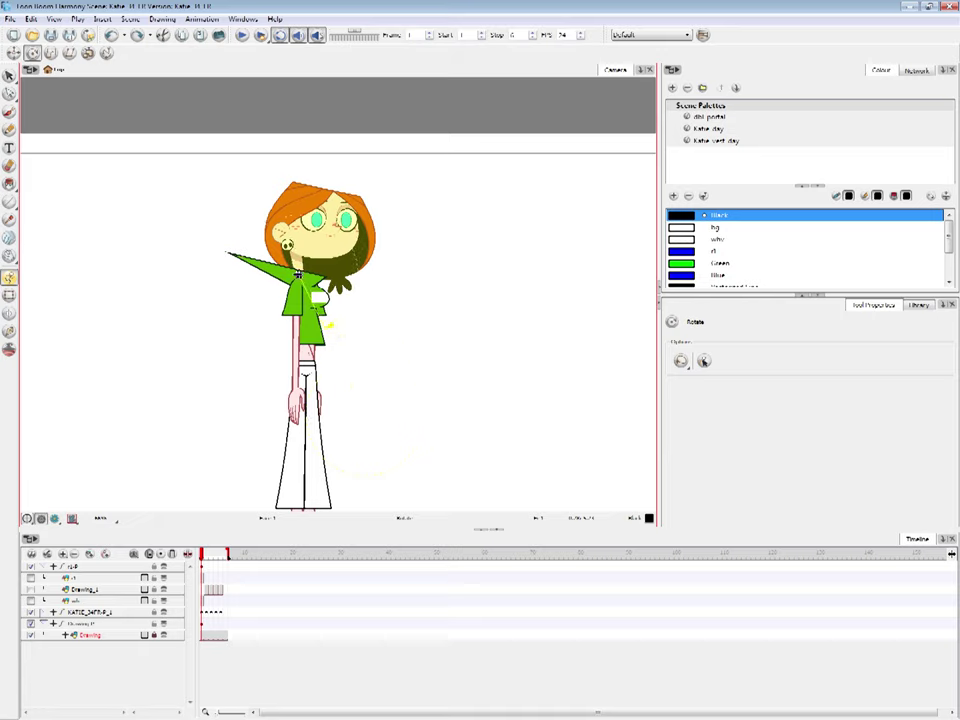
click(10, 295)
click(114, 368)
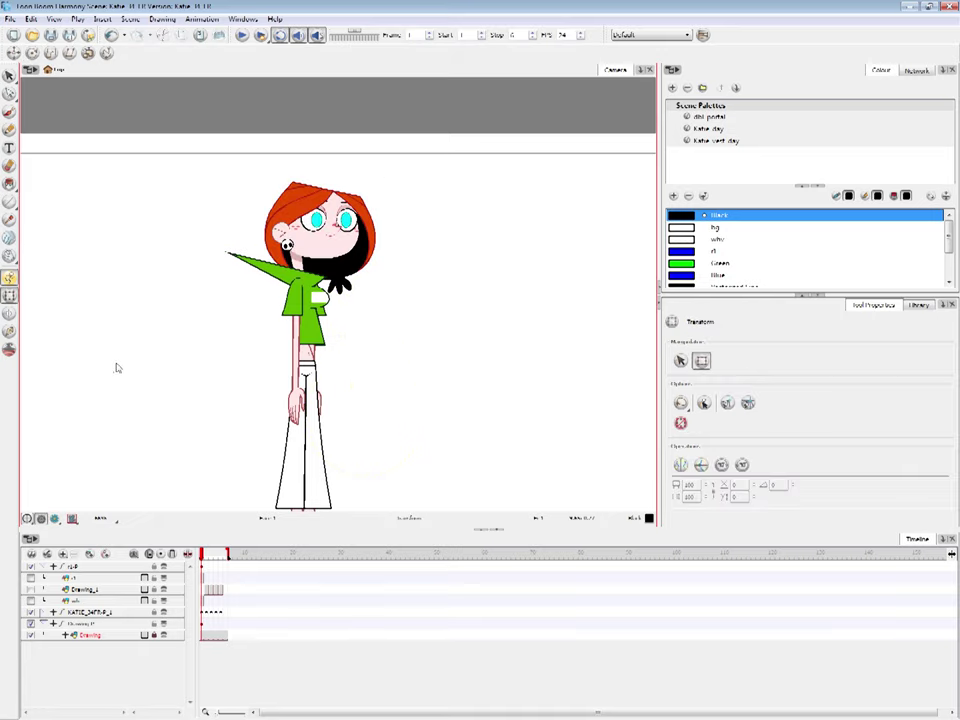
click(341, 241)
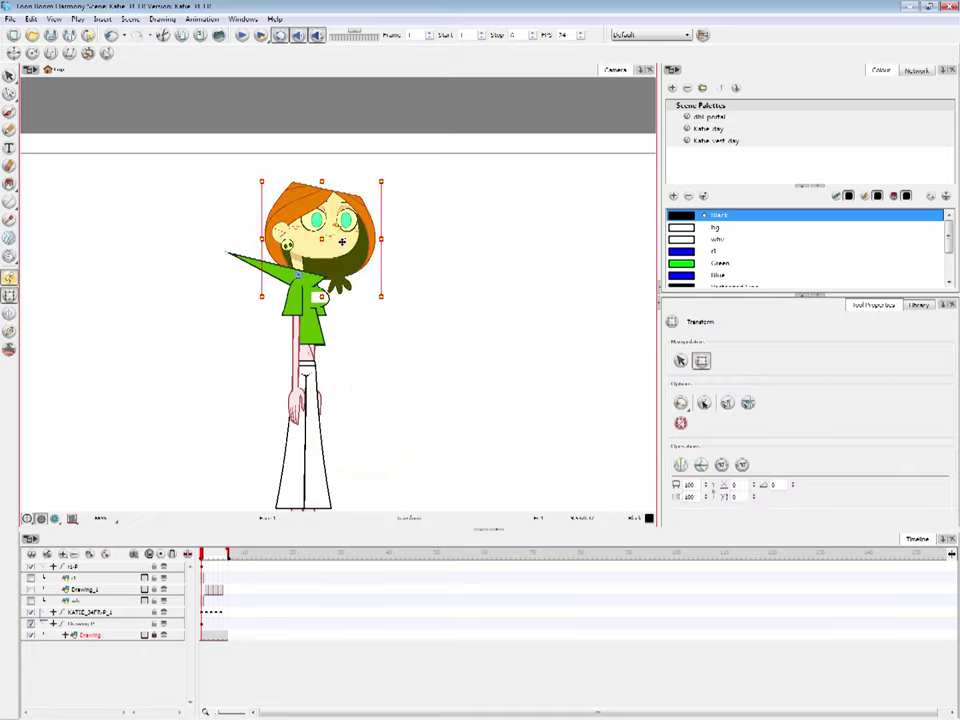
click(428, 255)
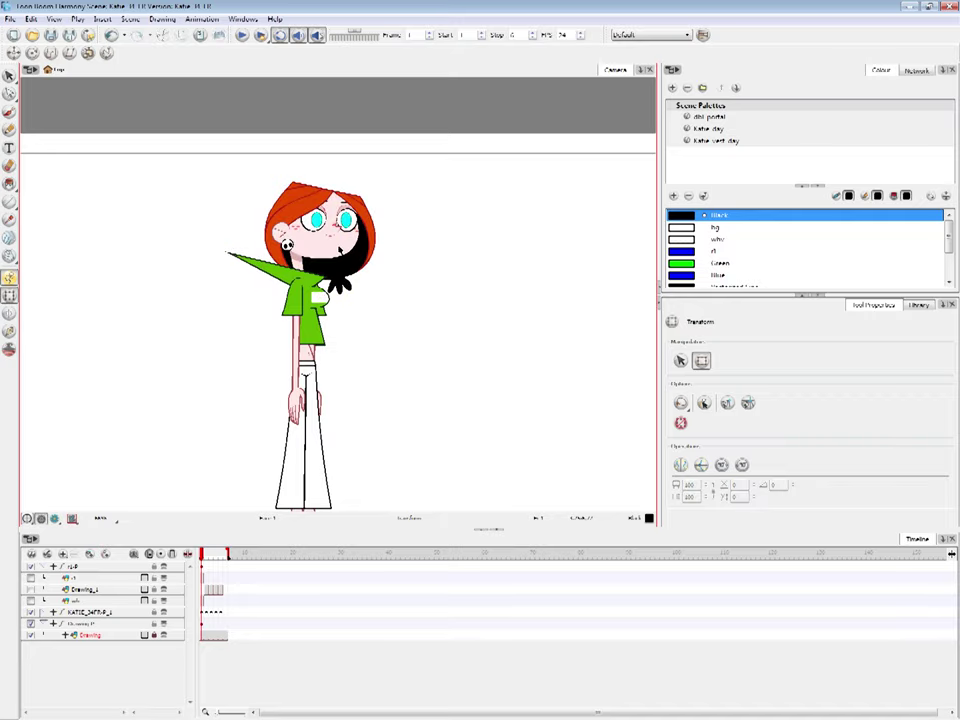
Compare the pivots of the head and its parent head-and-neck group by repeatedly selecting, stepping up to the parent and clearing the selection
click(340, 248)
key(b)
click(420, 262)
key(space)
drag(431, 287, 412, 293)
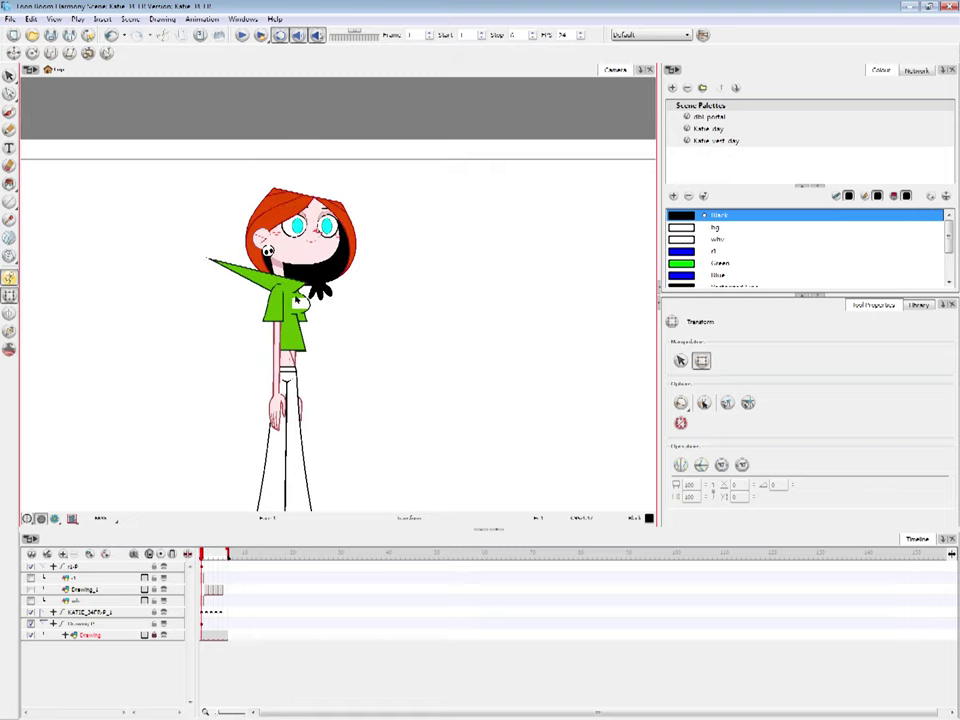
click(331, 253)
key(b)
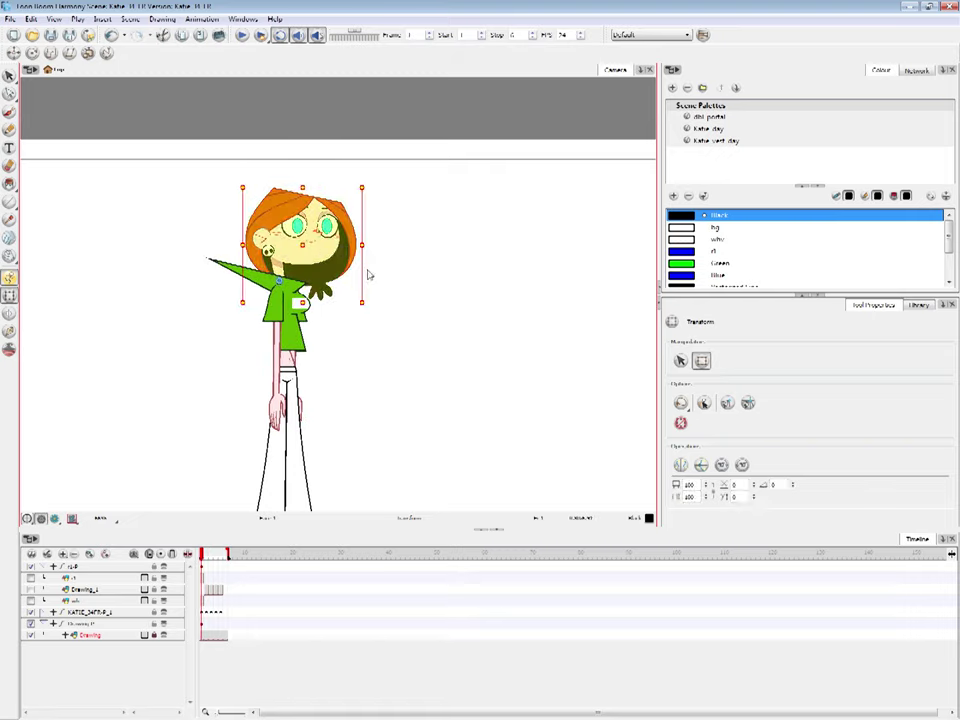
click(335, 325)
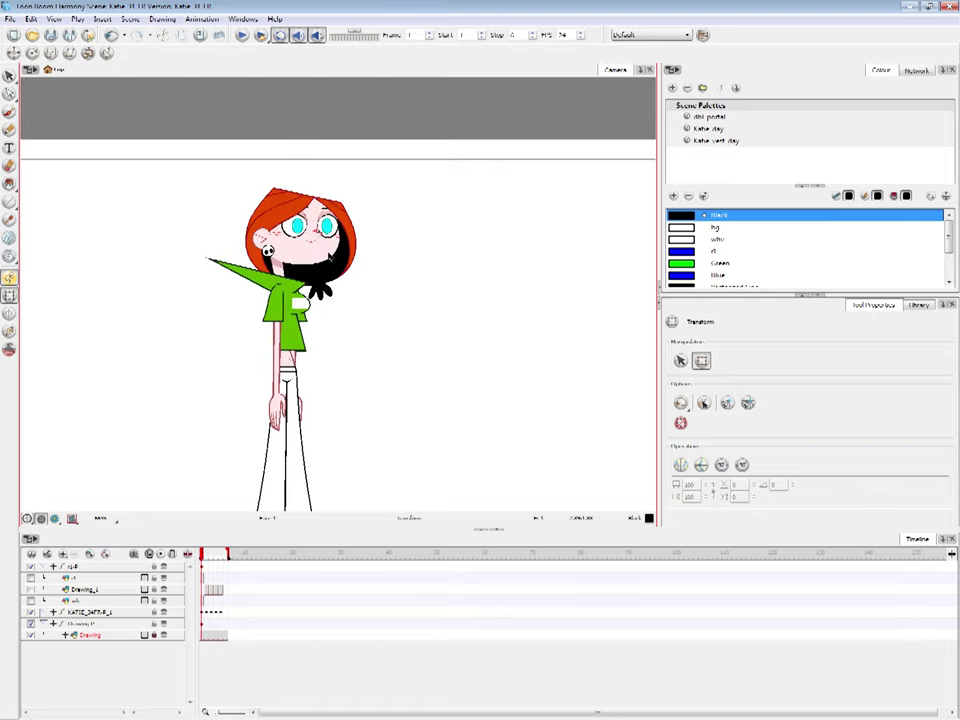
click(331, 257)
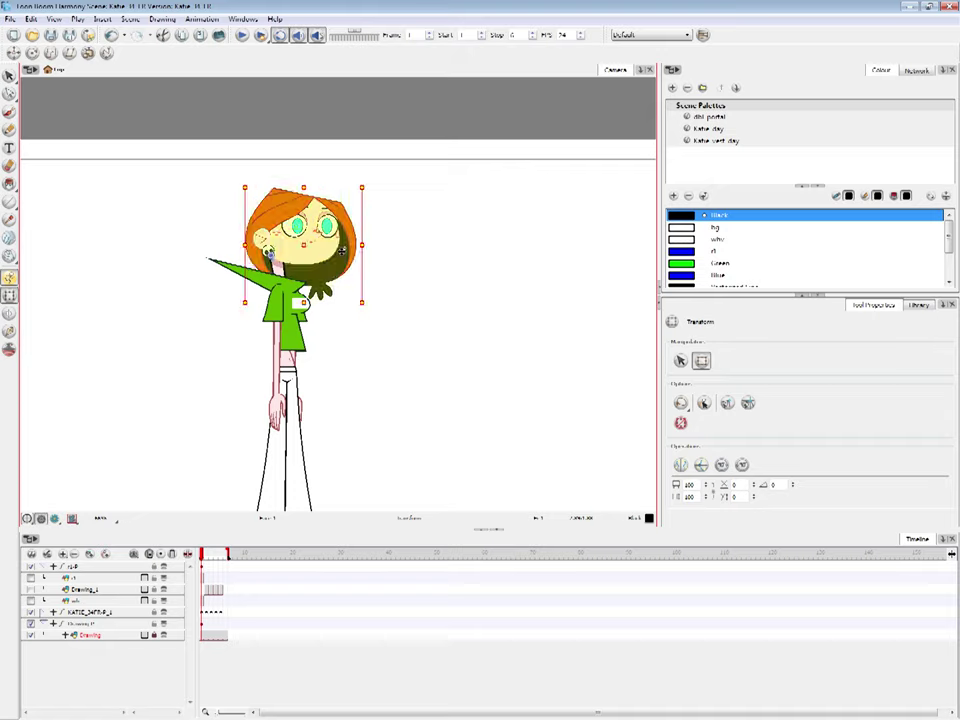
click(430, 248)
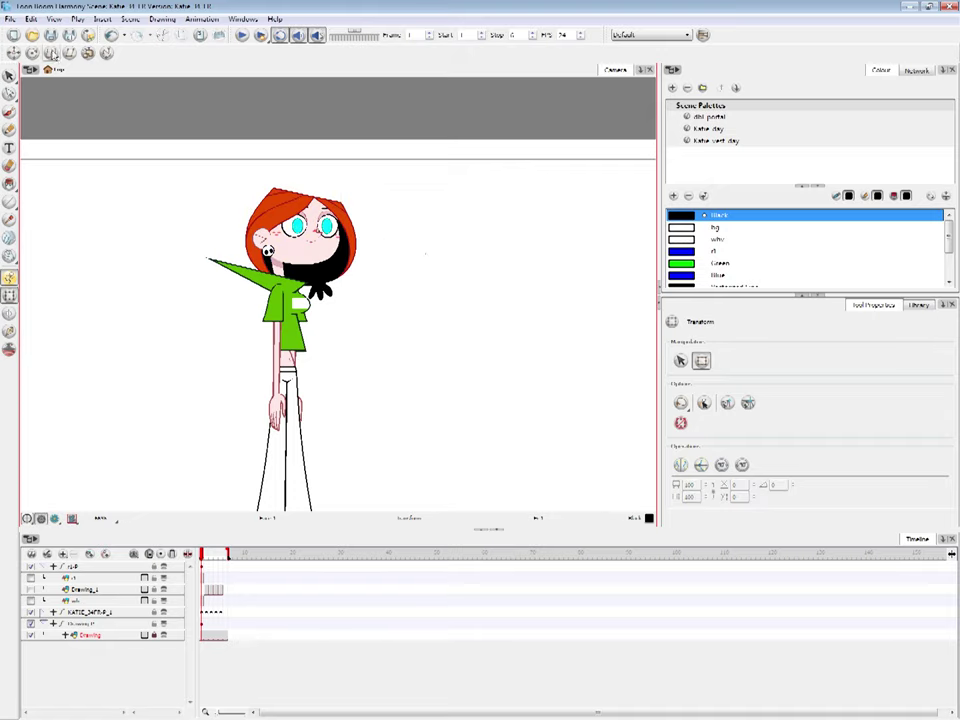
Select the head and neck group, try enlarging it with the Scale tool and undo the scaling
click(304, 249)
key(b)
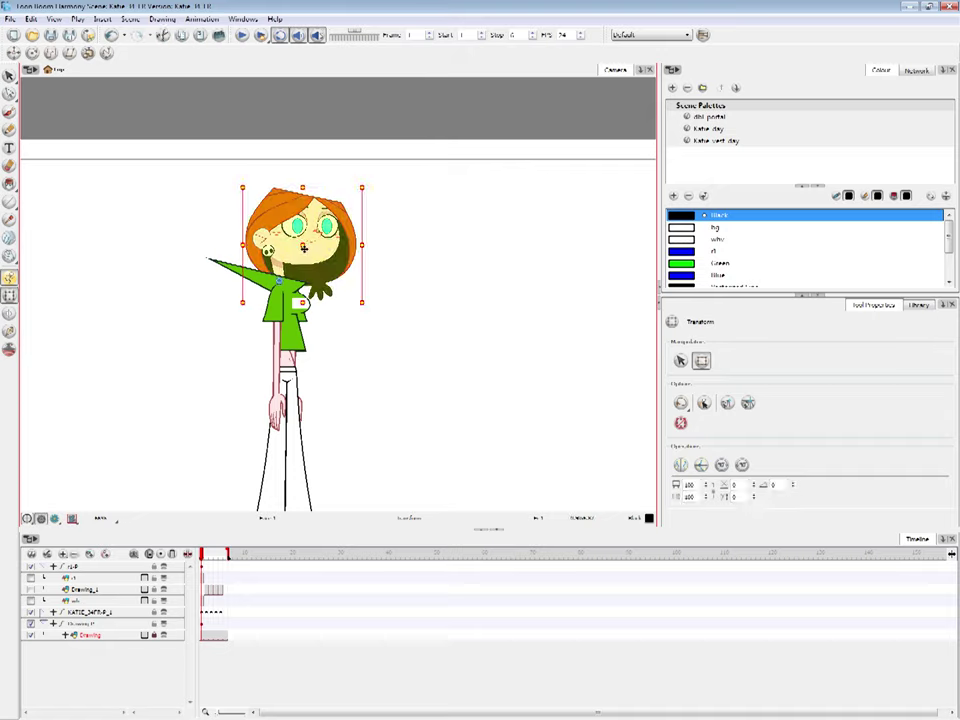
click(51, 53)
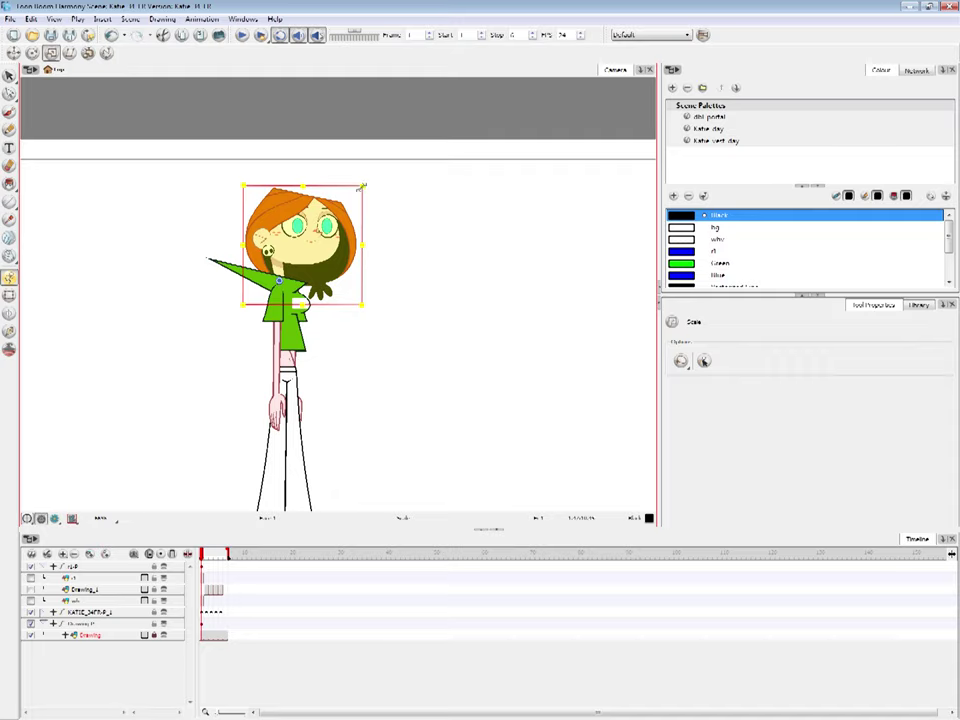
drag(362, 186, 491, 214)
key(ctrl+z)
key(ctrl+z)
key(ctrl+z)
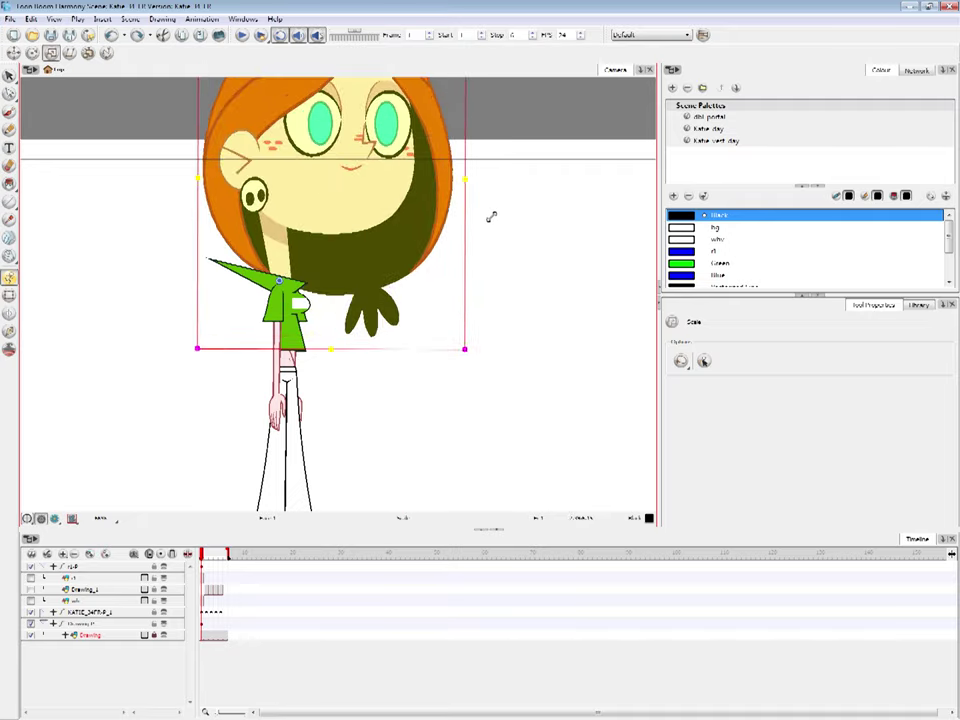
key(ctrl+z)
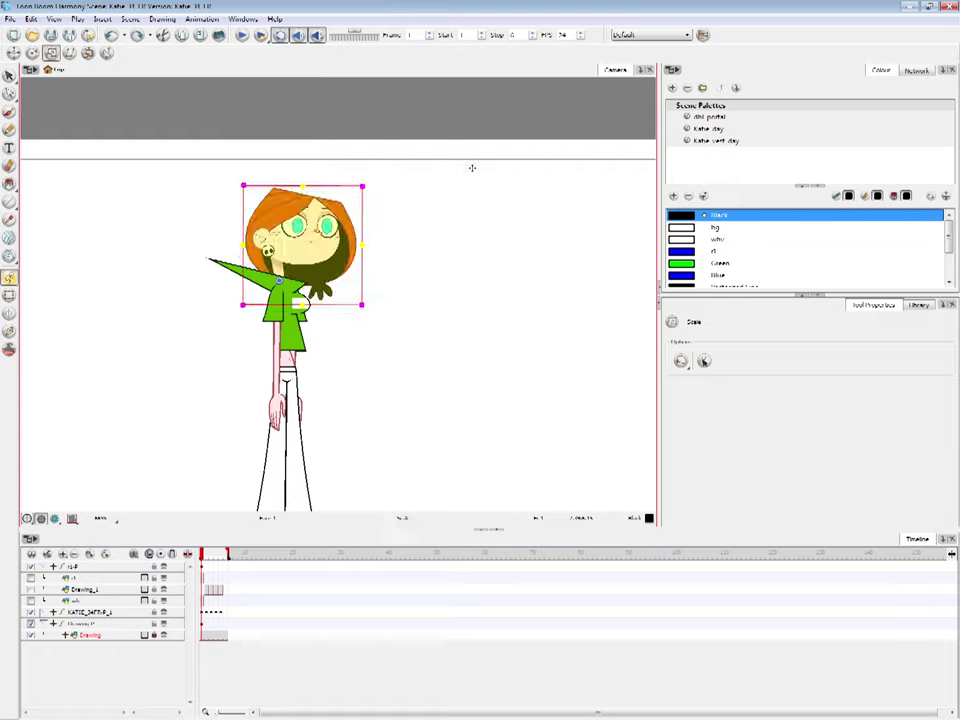
Try skewing the head and neck with the Skew tool, undo the skew and return to the Transform tool
click(69, 52)
mouse_move(302, 186)
mouse_down()
mouse_move(373, 188)
mouse_move(302, 185)
mouse_up()
key(ctrl+z)
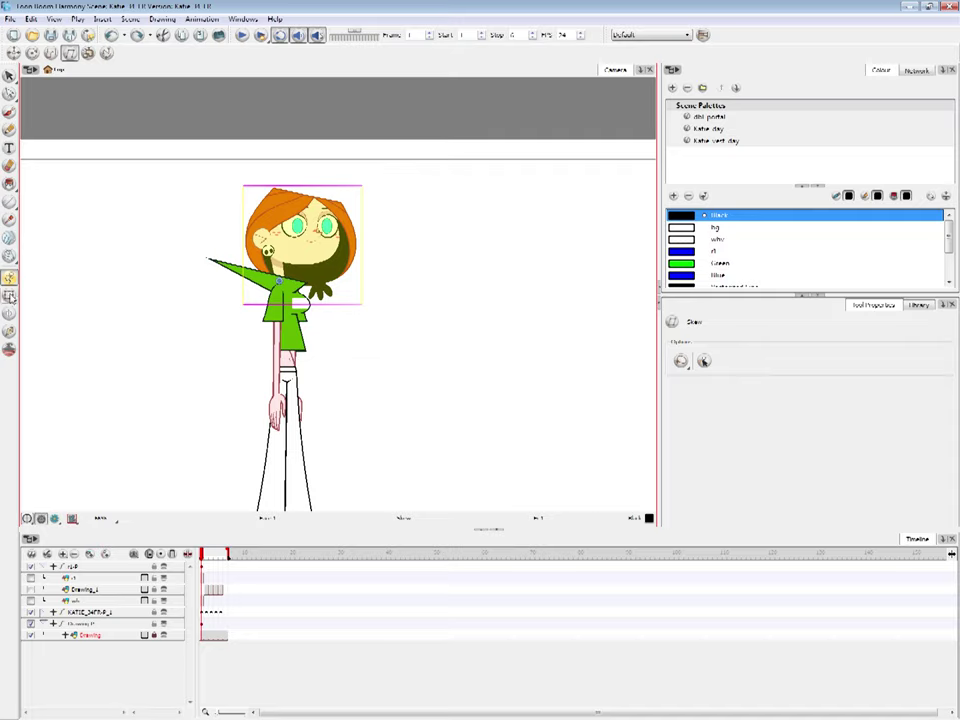
click(9, 296)
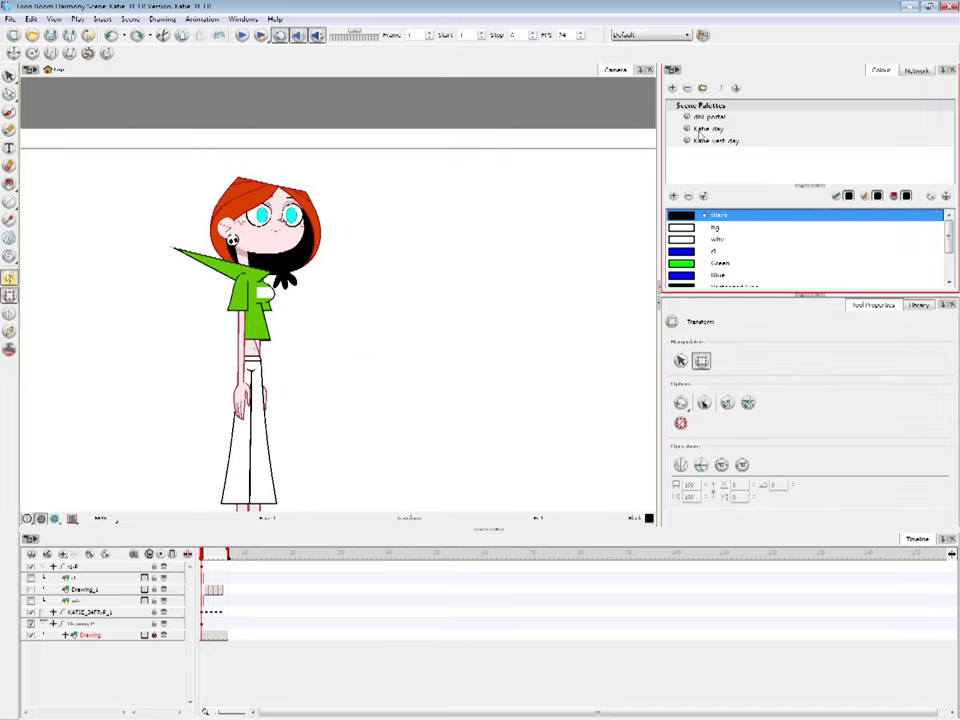
View the colours in the Katie day and Katie vest day scene palettes
click(790, 128)
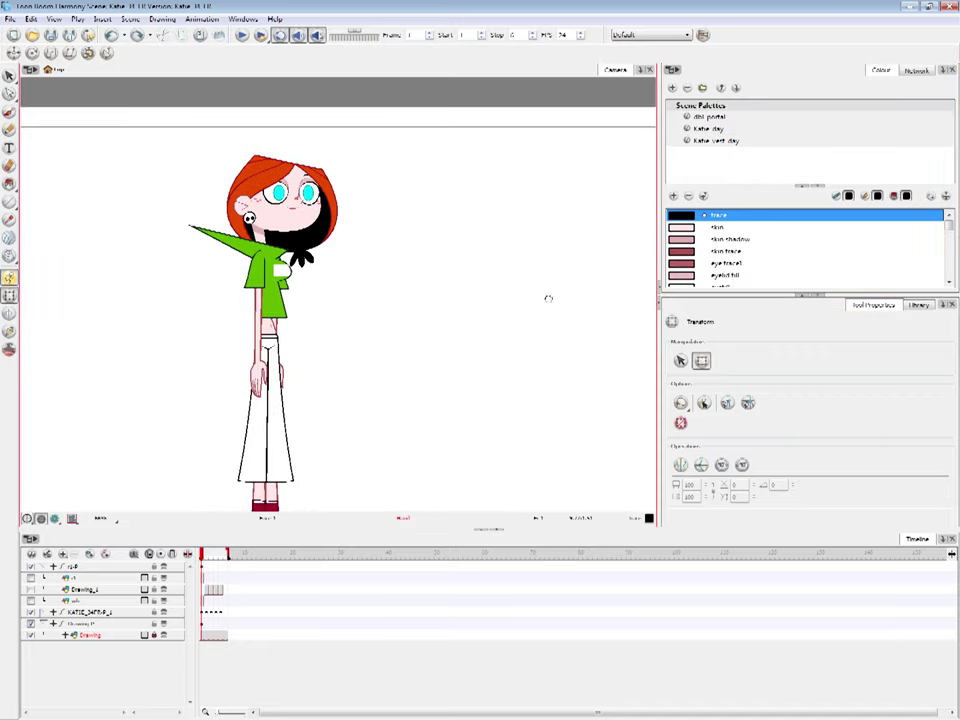
click(727, 131)
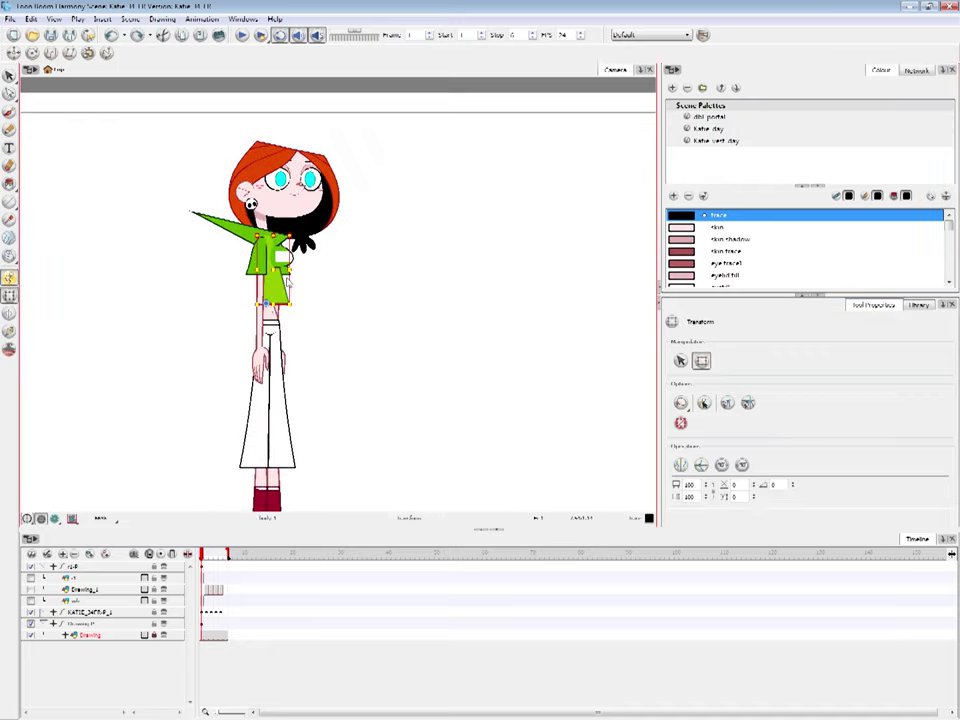
click(739, 133)
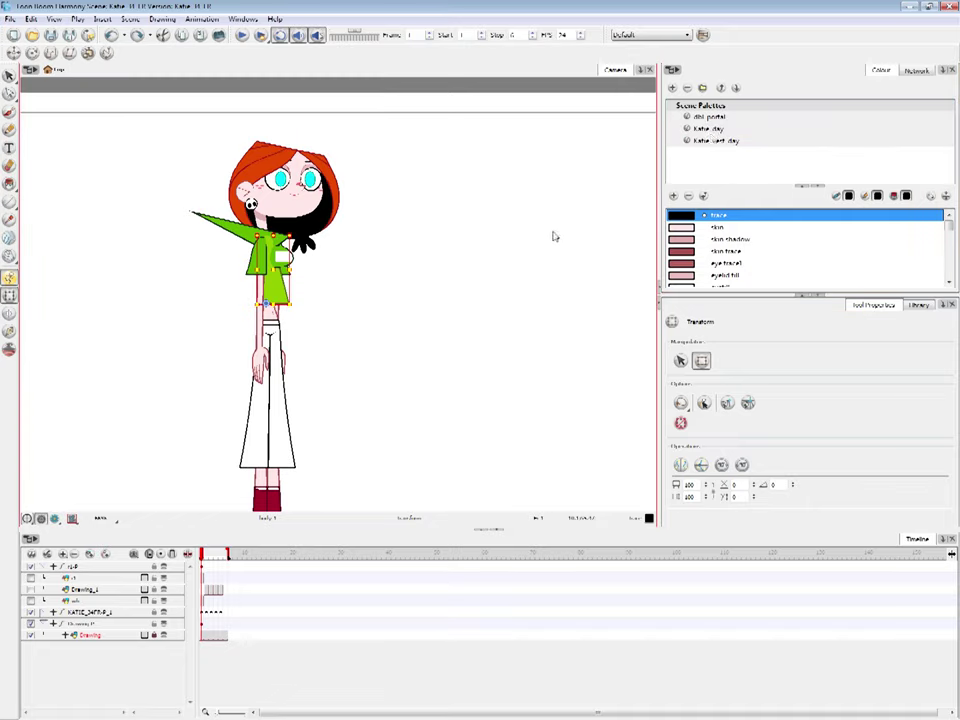
click(737, 142)
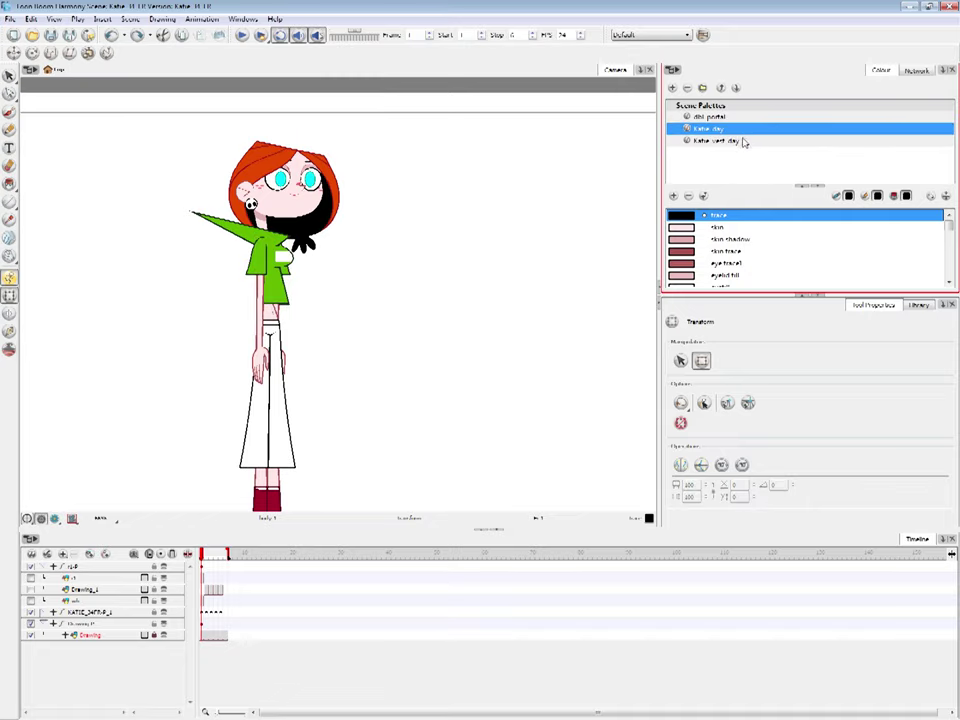
click(740, 141)
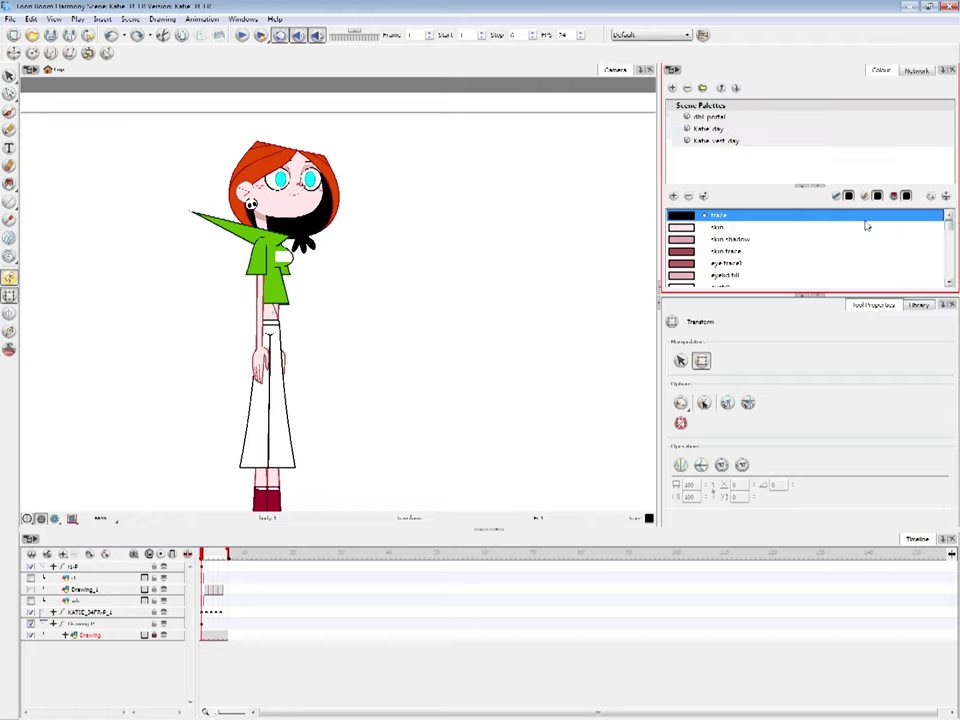
Look at the options available for the trace colour, dismiss them and select the trace swatch
right_click(687, 216)
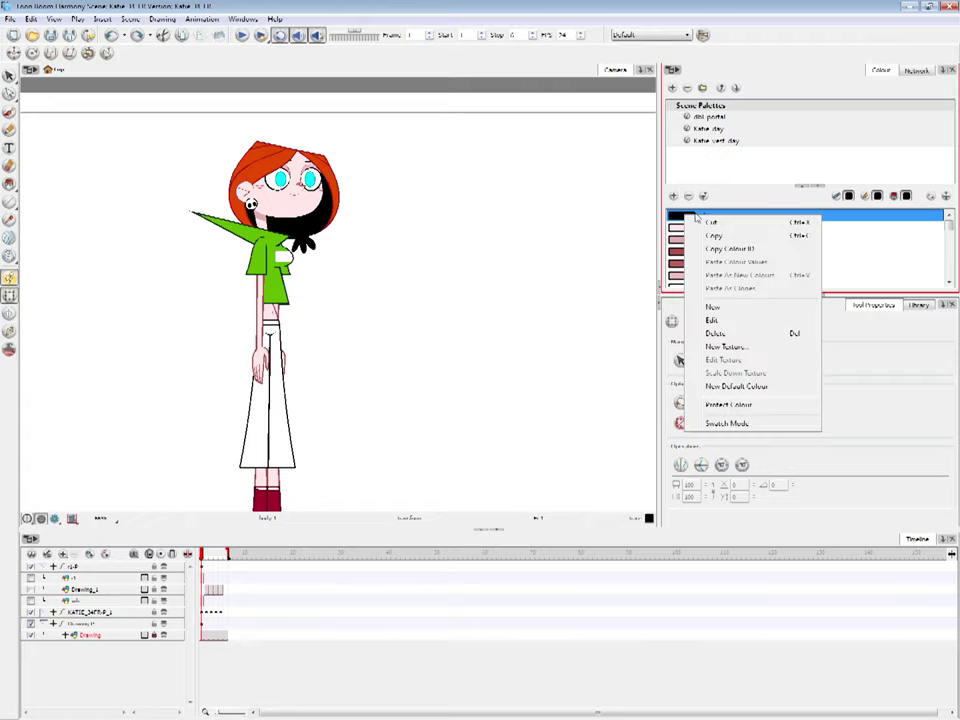
click(849, 241)
click(684, 214)
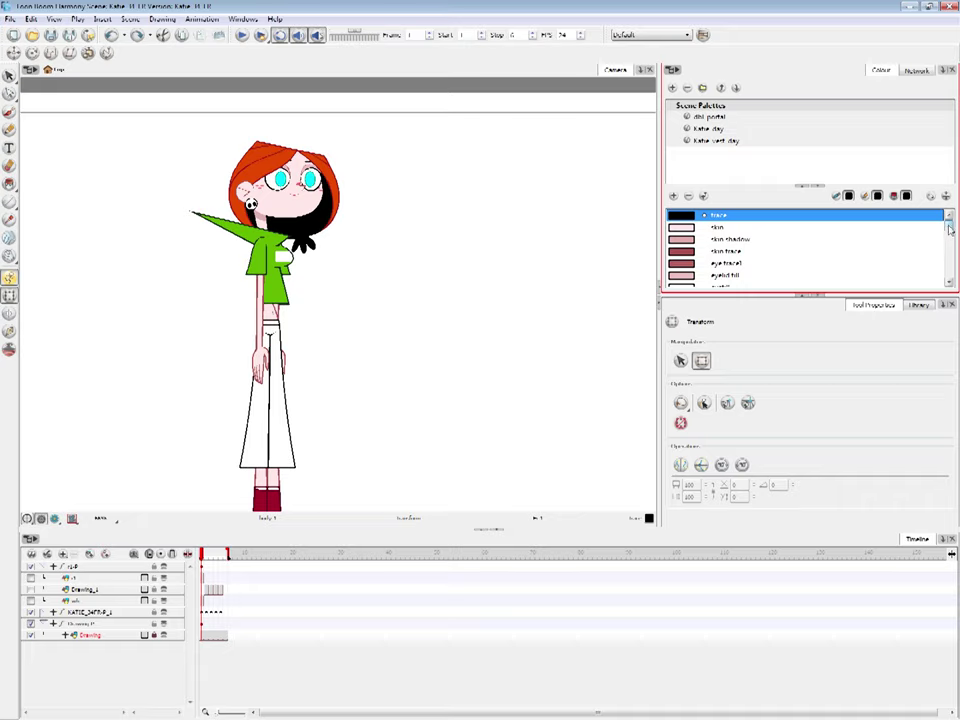
Change the shirt fill colour from the Katie palette to a light blue in the colour picker
scroll(949, 229, down, 6)
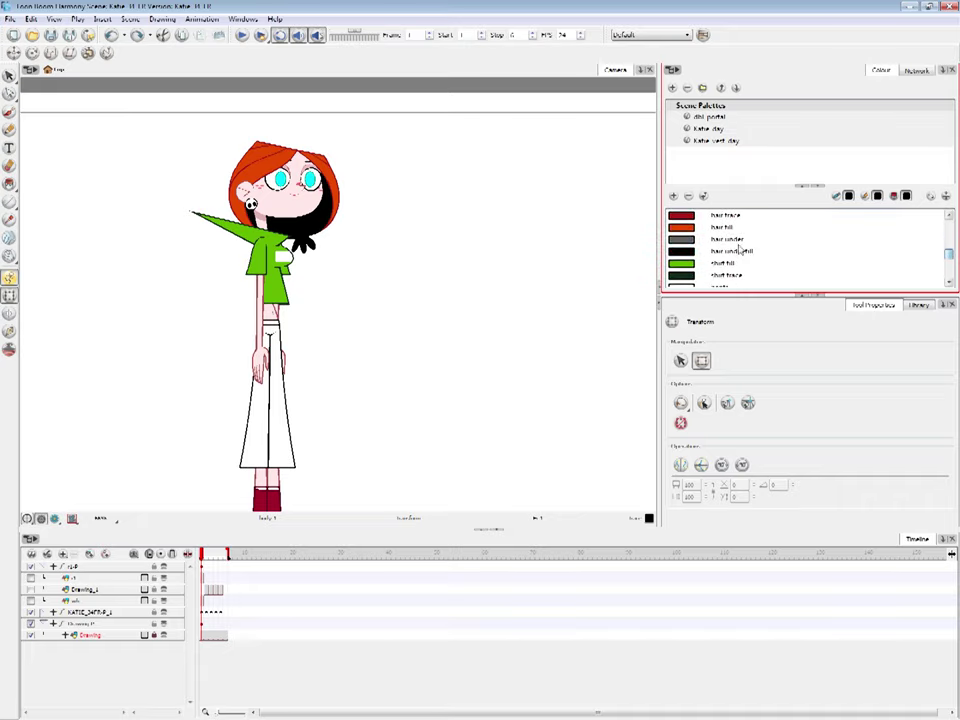
click(688, 264)
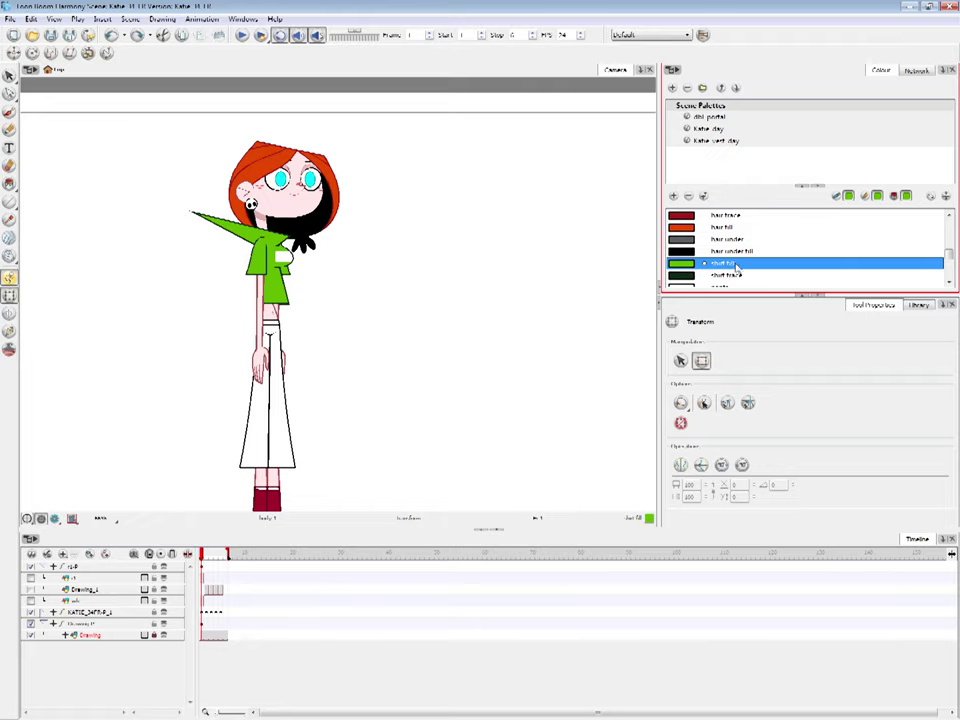
double_click(684, 266)
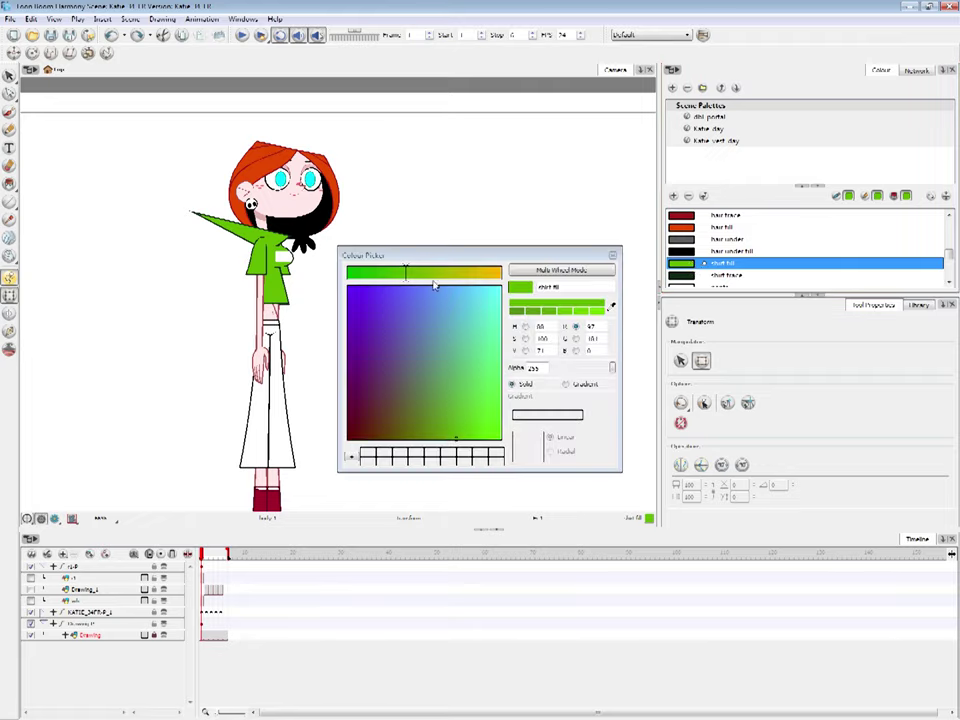
click(462, 289)
click(613, 255)
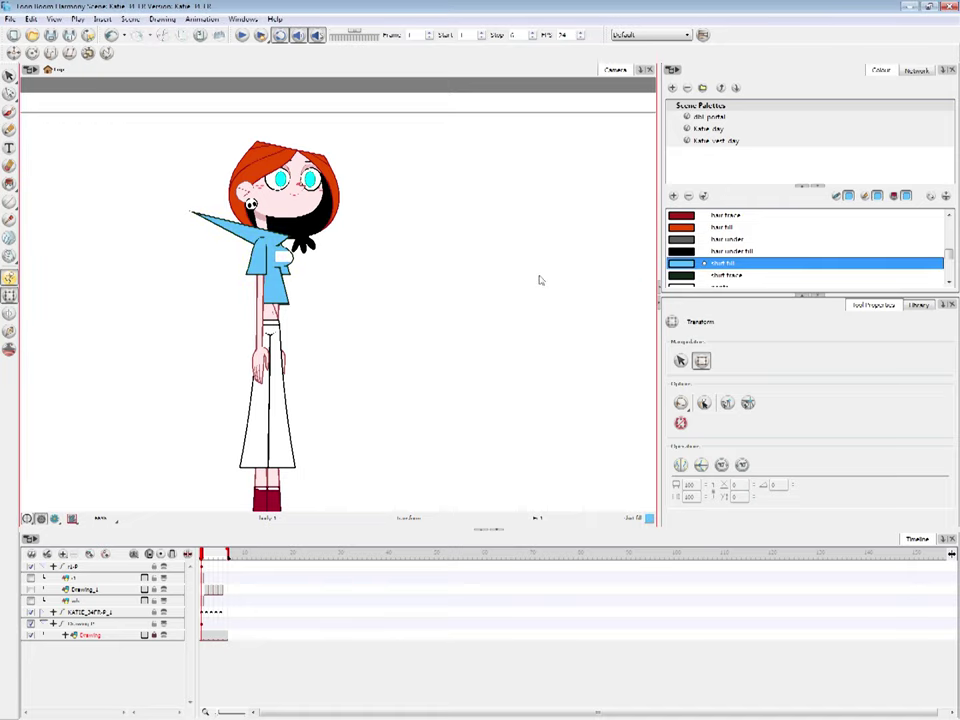
Check the shirt colour across the following frames and return to frame 1
key(period)
key(period)
key(period)
key(period)
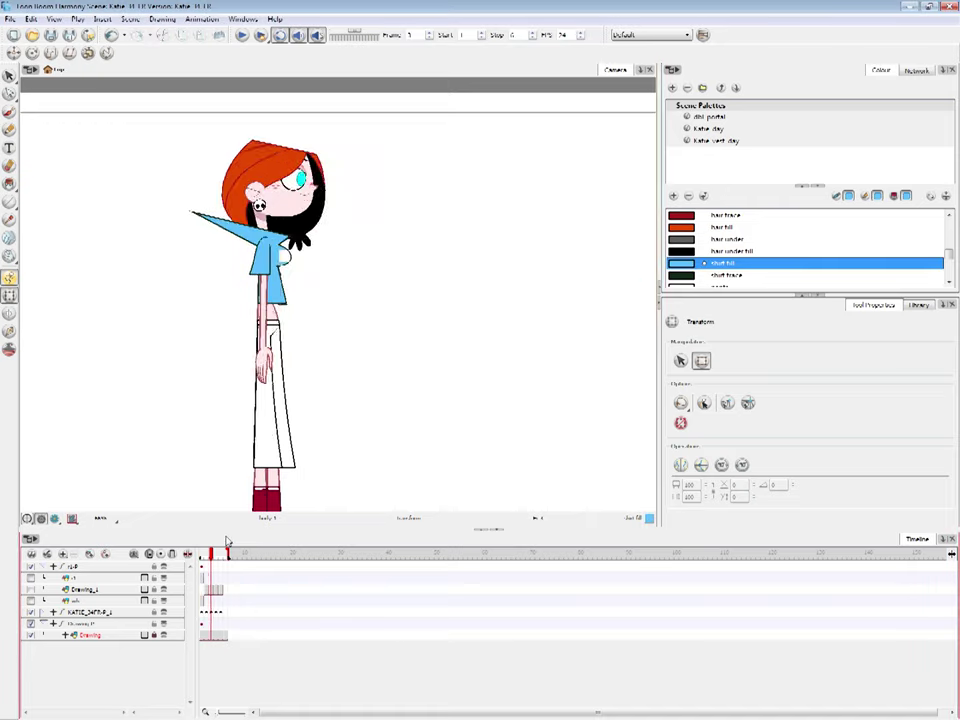
key(comma)
key(comma)
key(comma)
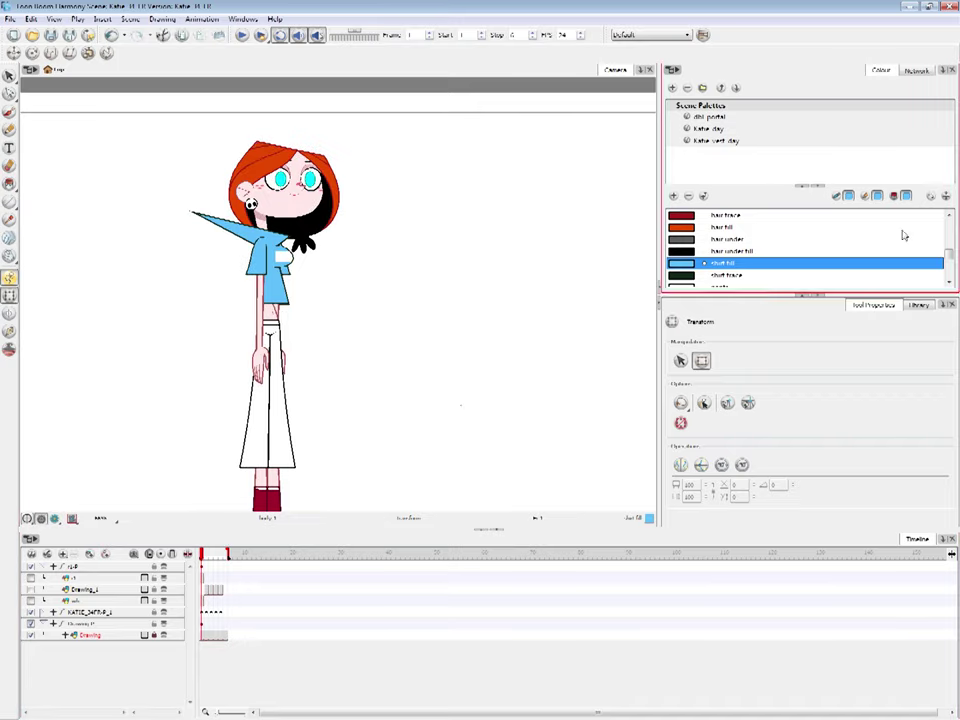
View the colours in the Katie vest day and Katie day scene palettes
click(840, 87)
click(773, 139)
click(774, 129)
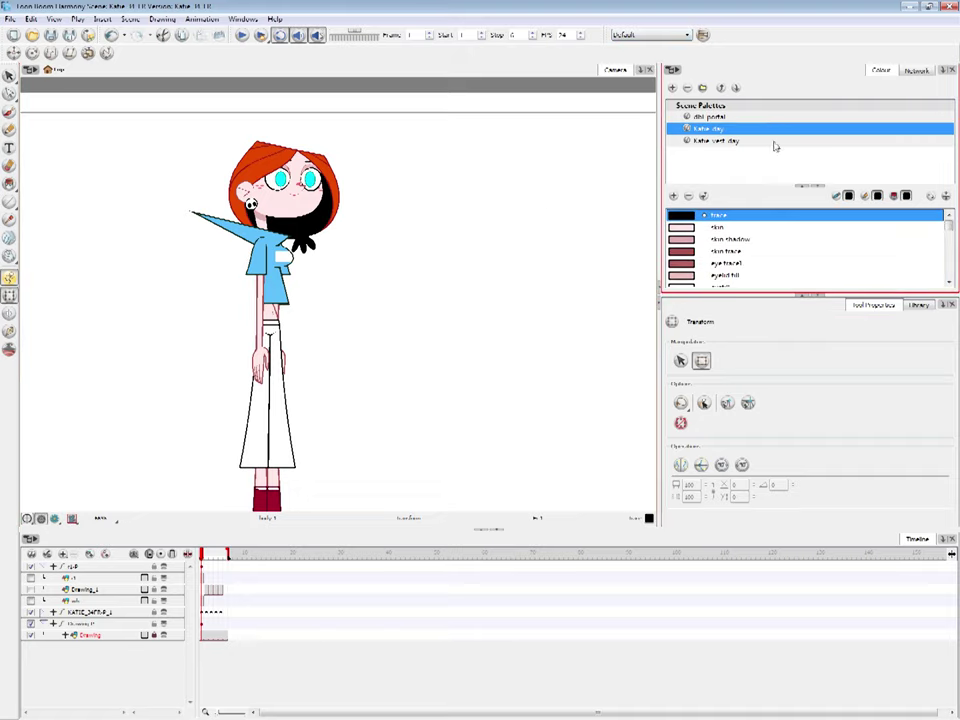
Switch to the Brush tool, look through its brush presets while keeping the first one, and return to the Transform tool
click(890, 316)
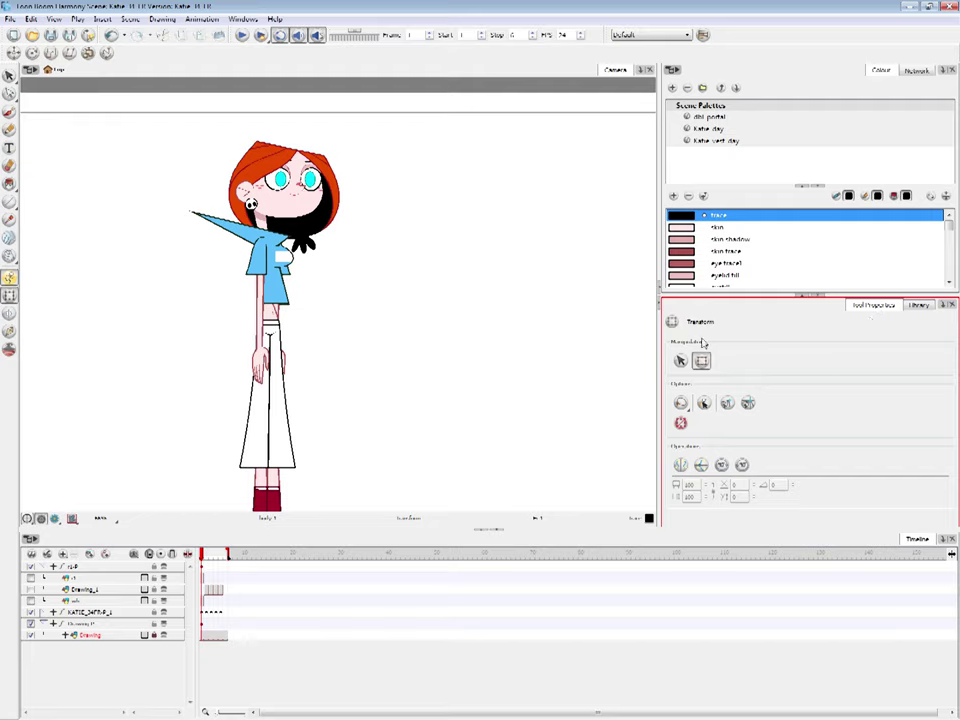
key(alt+b)
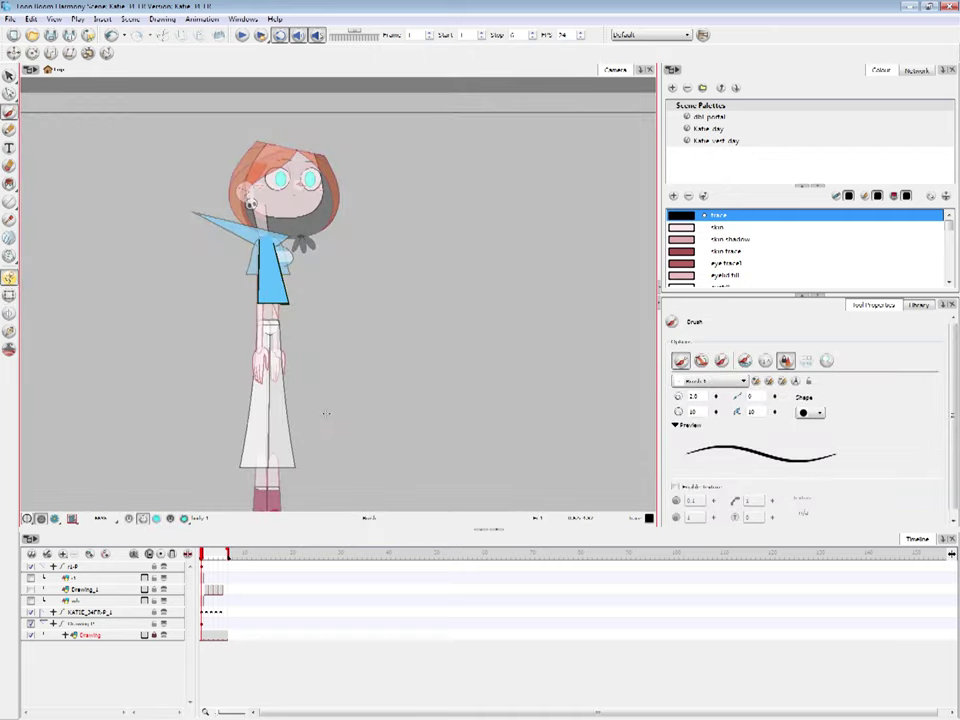
click(730, 382)
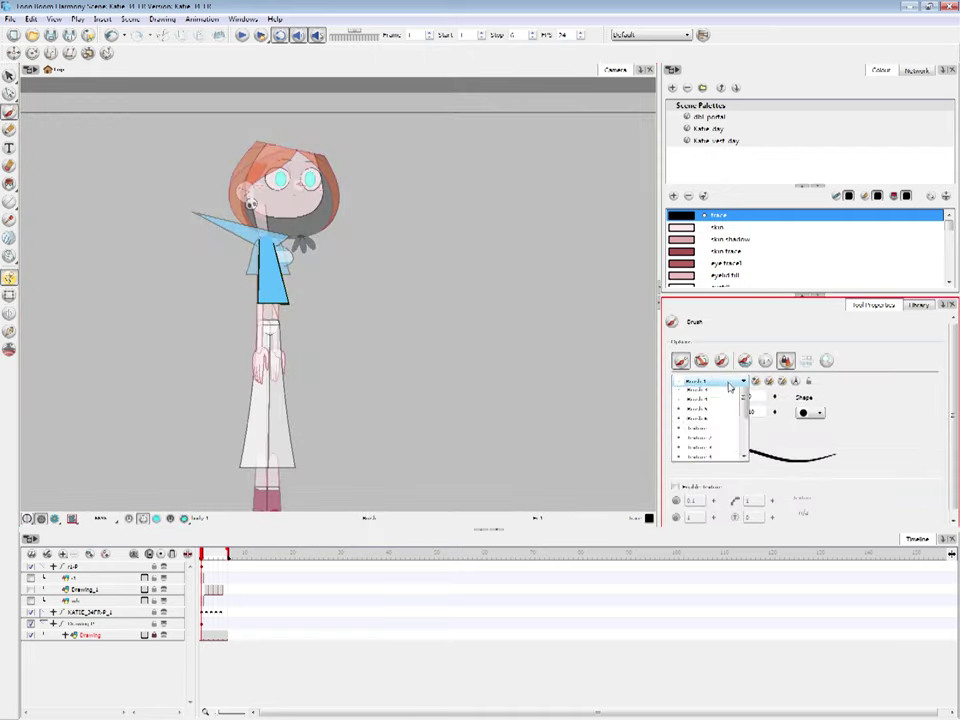
click(718, 394)
click(740, 382)
click(736, 398)
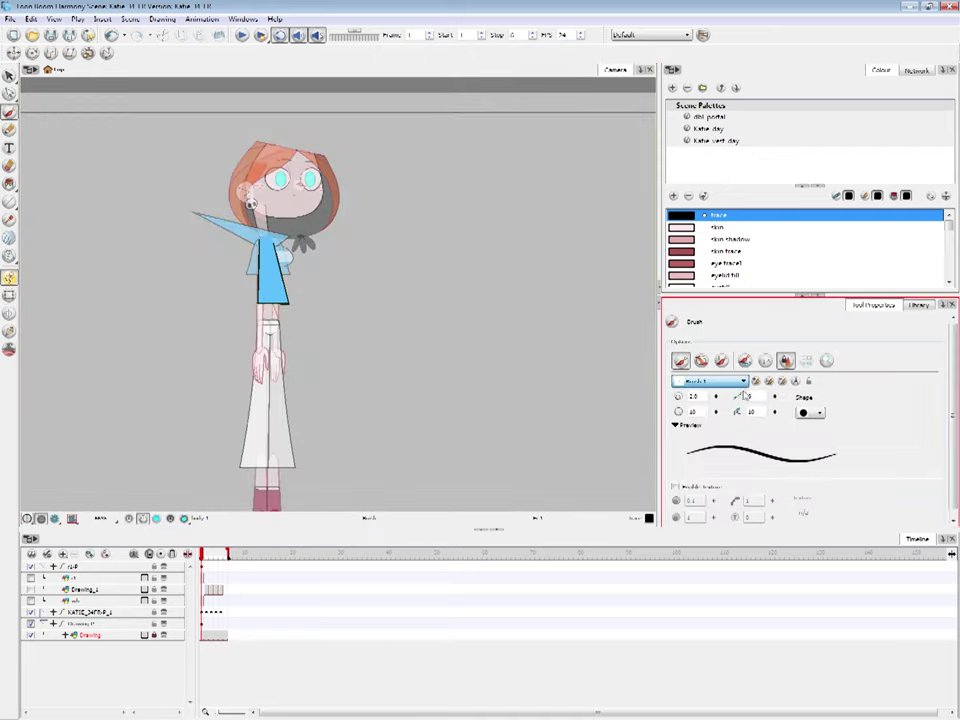
click(10, 294)
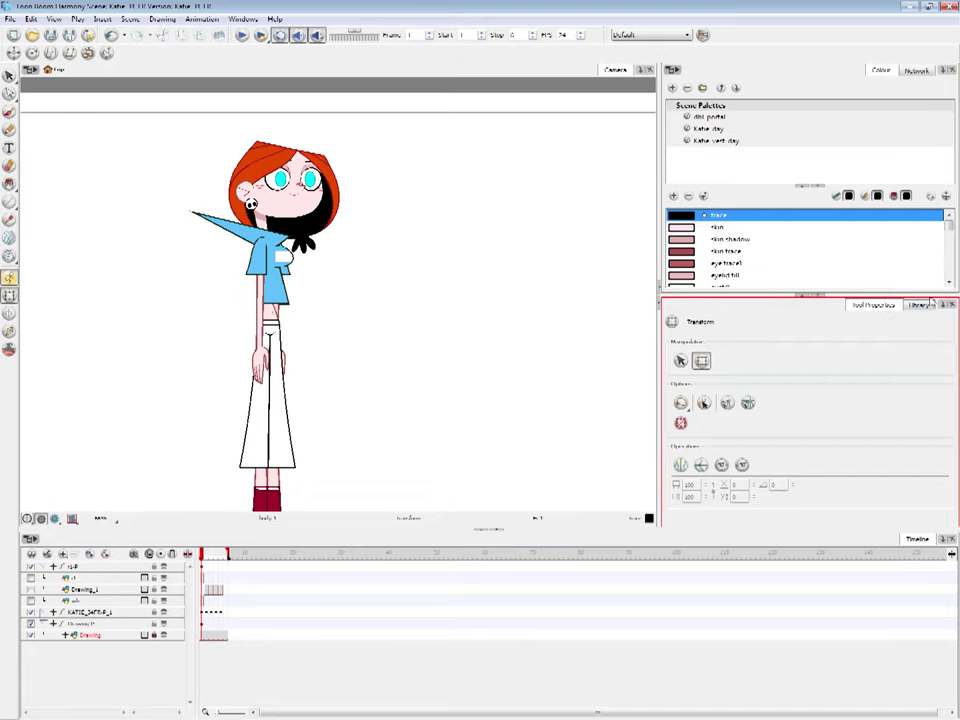
Display the Library and widen its drawing substitution area
click(920, 307)
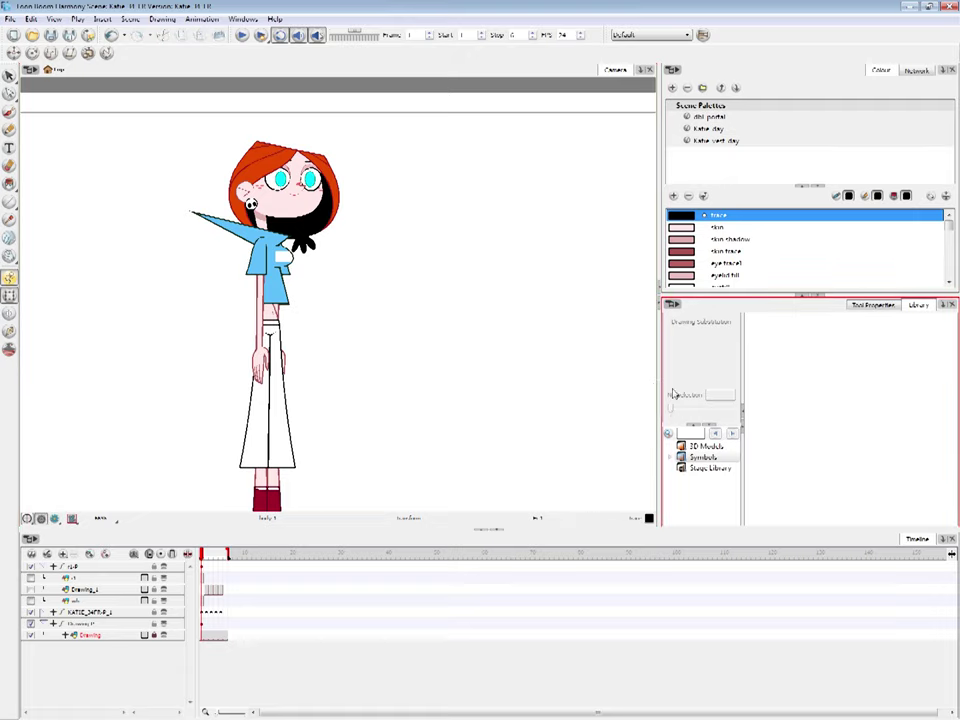
drag(741, 379, 757, 386)
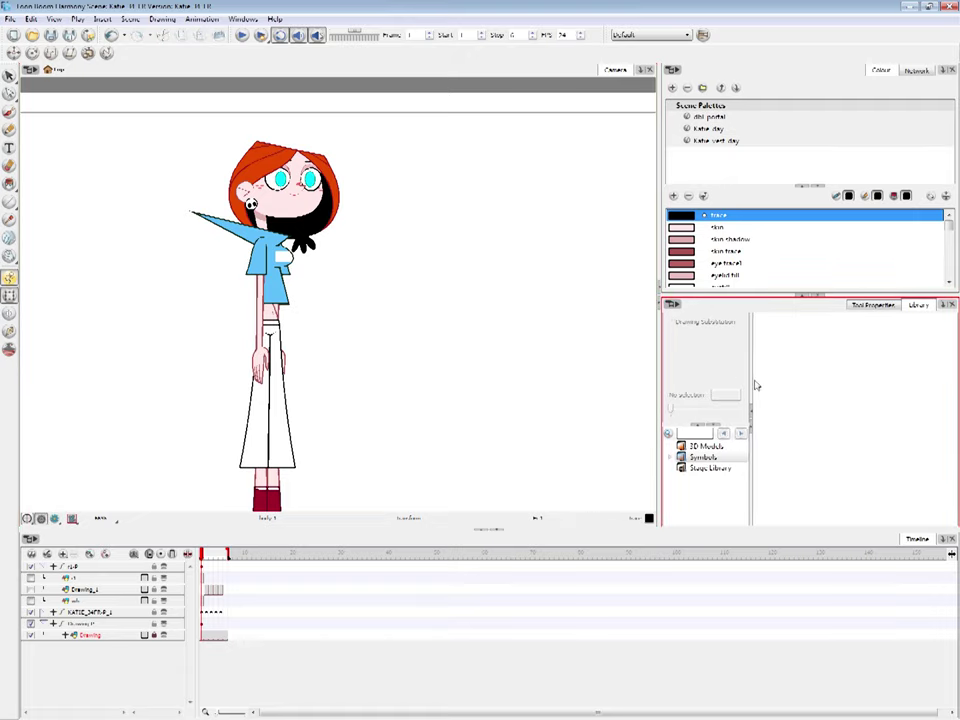
Select the character's far eye and substitute its drawing with number 8, the closed eye
click(288, 293)
key(2)
drag(374, 200, 371, 340)
scroll(330, 285, up, 1)
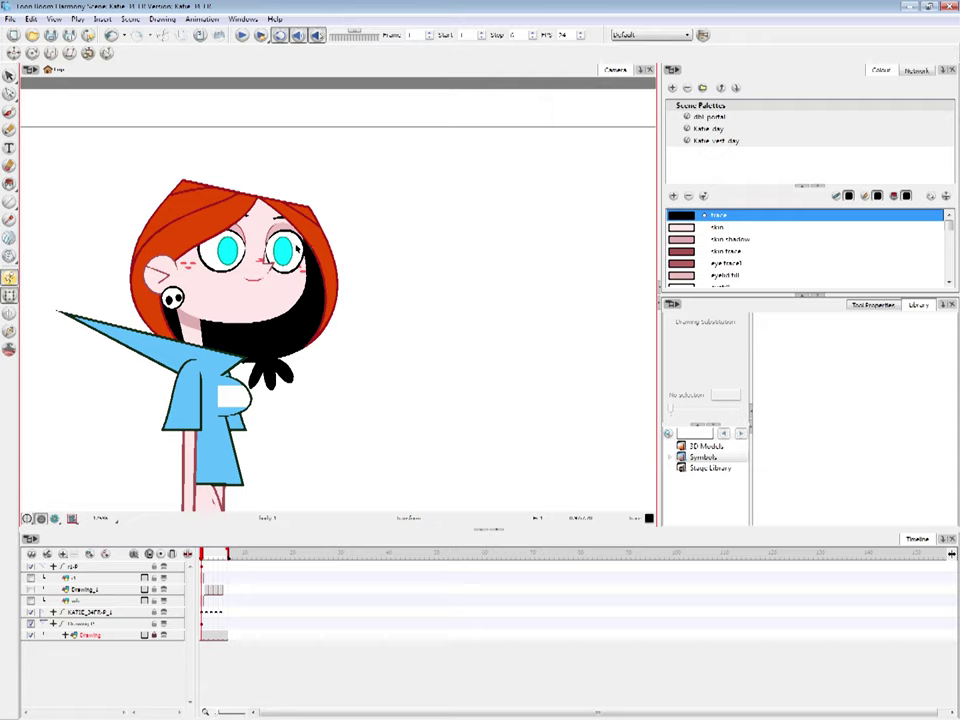
click(297, 235)
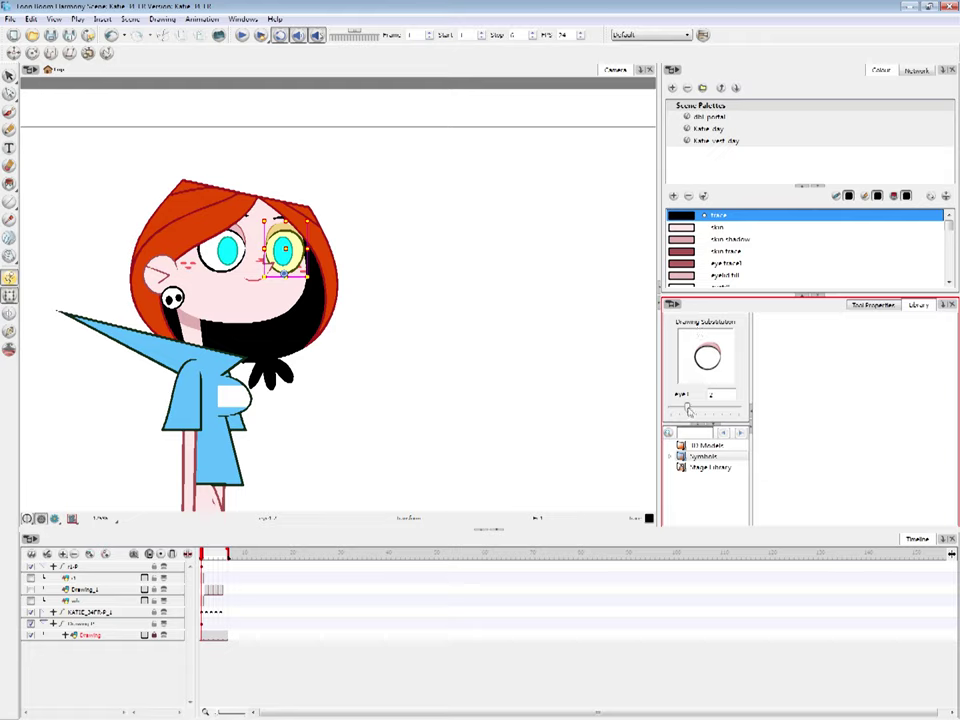
drag(689, 408, 740, 410)
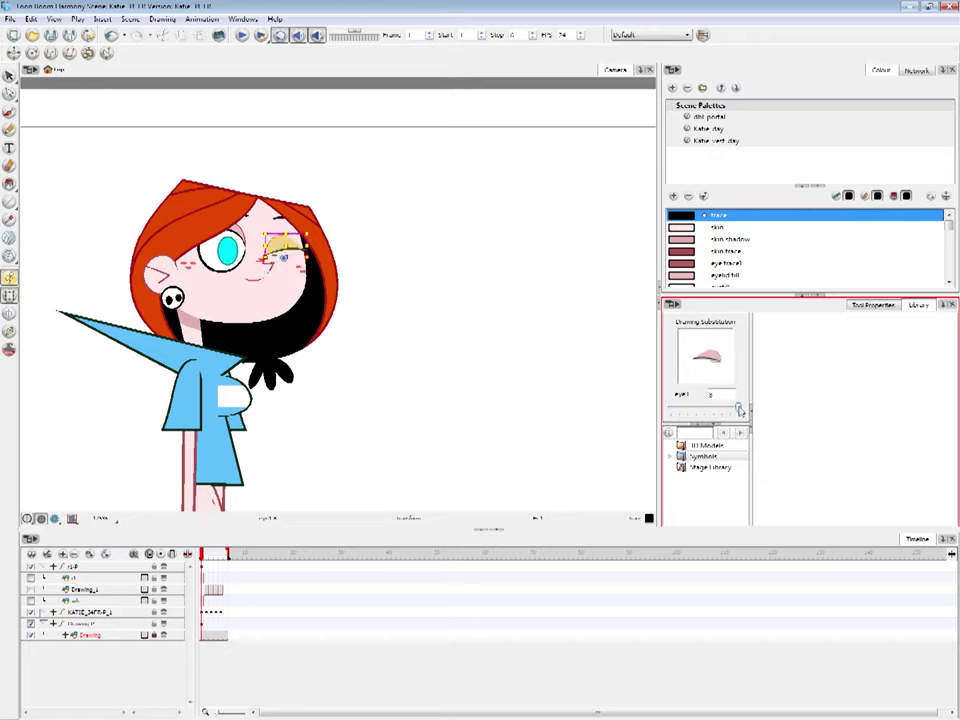
click(615, 432)
click(284, 246)
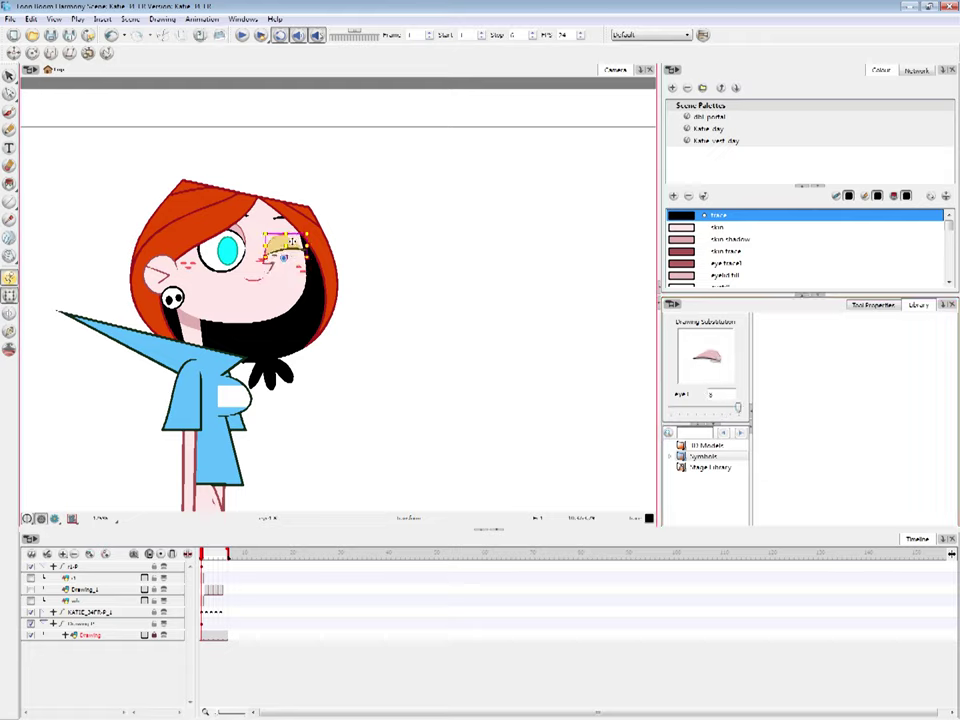
click(487, 438)
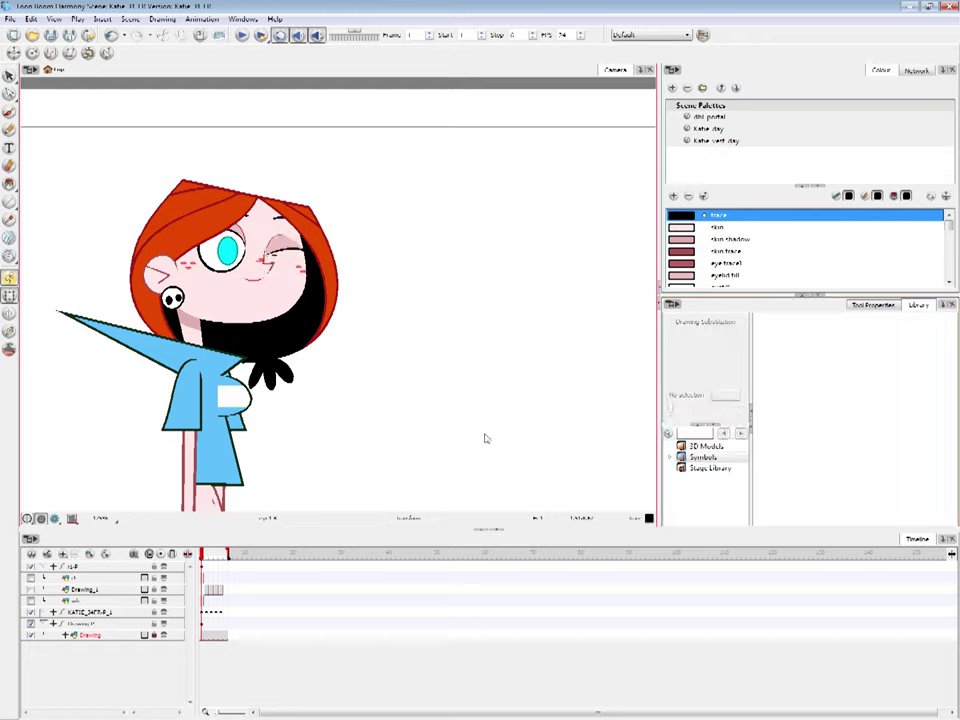
Reselect the far eye and cycle back and forth through its substitution drawings, ending on drawing 2
click(312, 287)
click(384, 257)
click(300, 248)
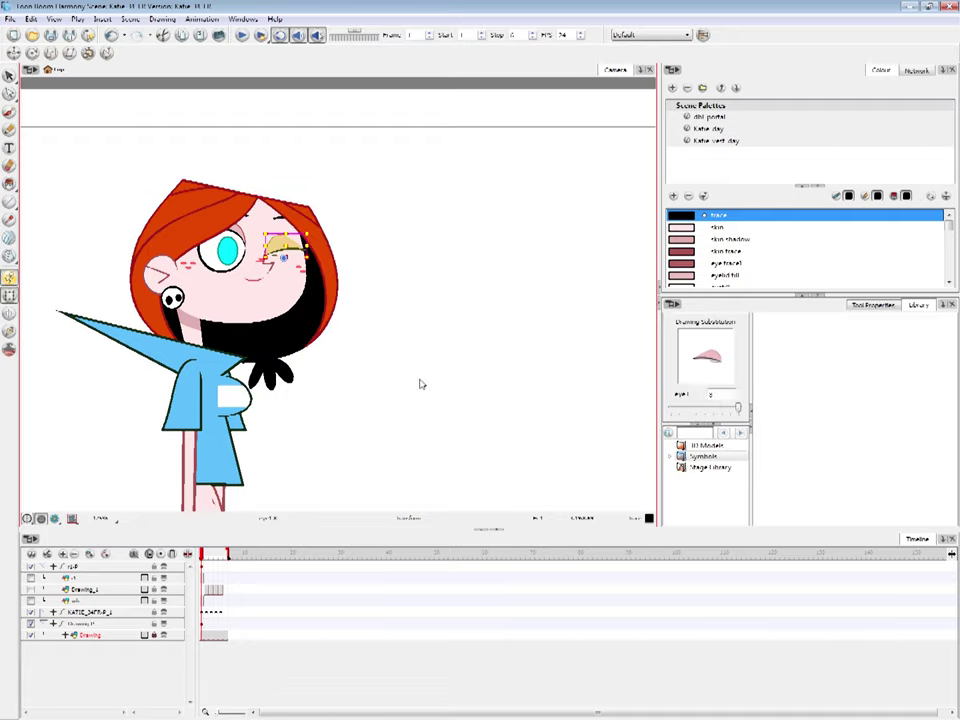
key([)
key([)
key([)
key([)
key([)
key([)
key([)
key([)
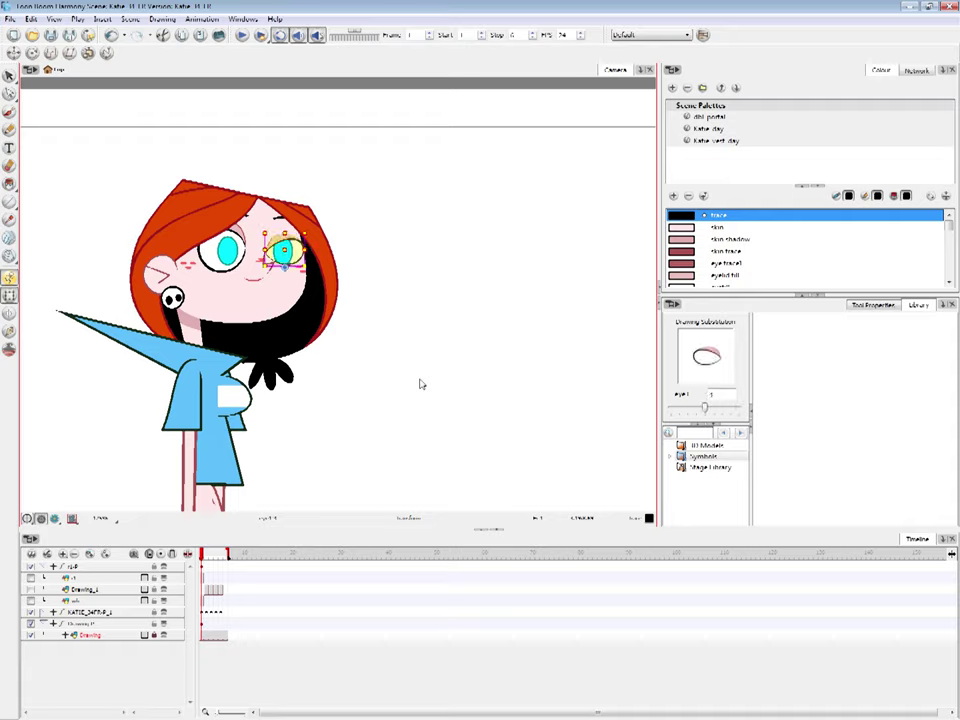
key(=)
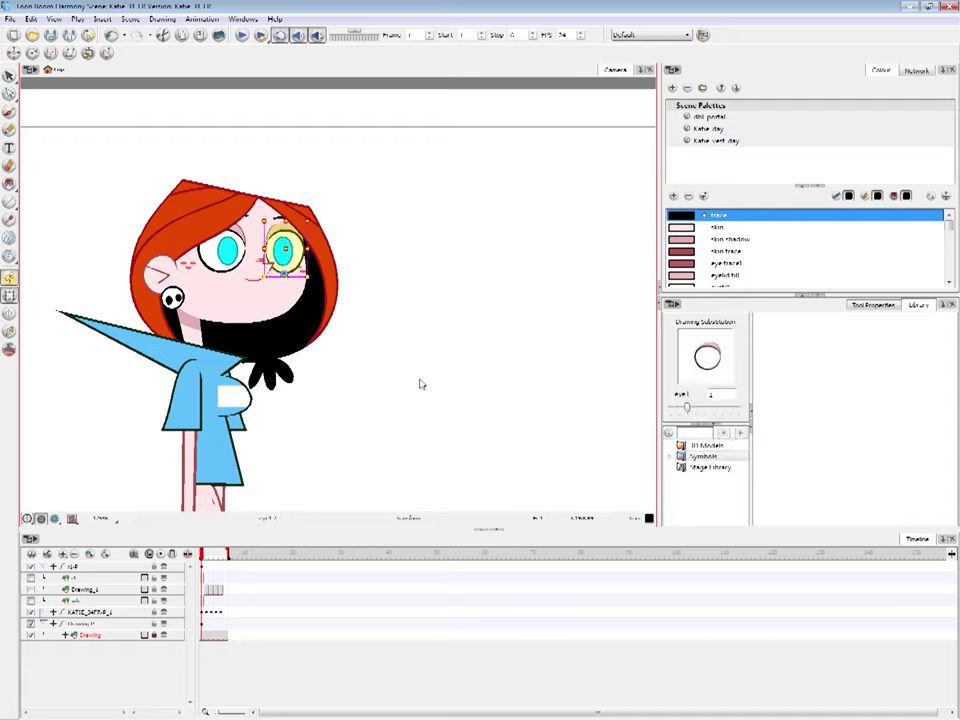
key(])
key(])
key([)
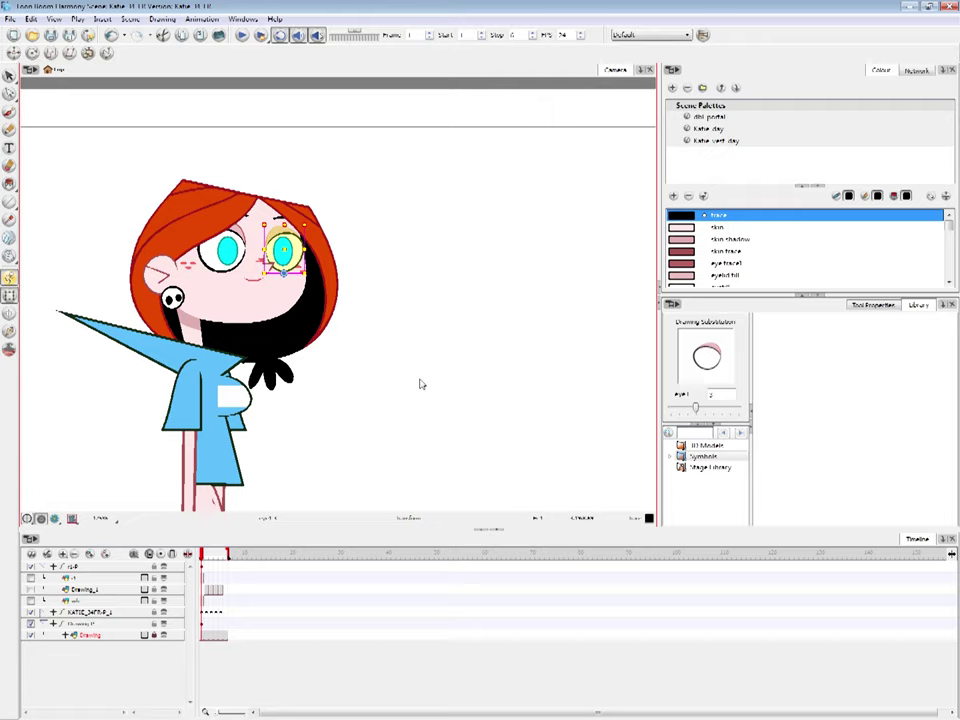
key([)
key(])
key([)
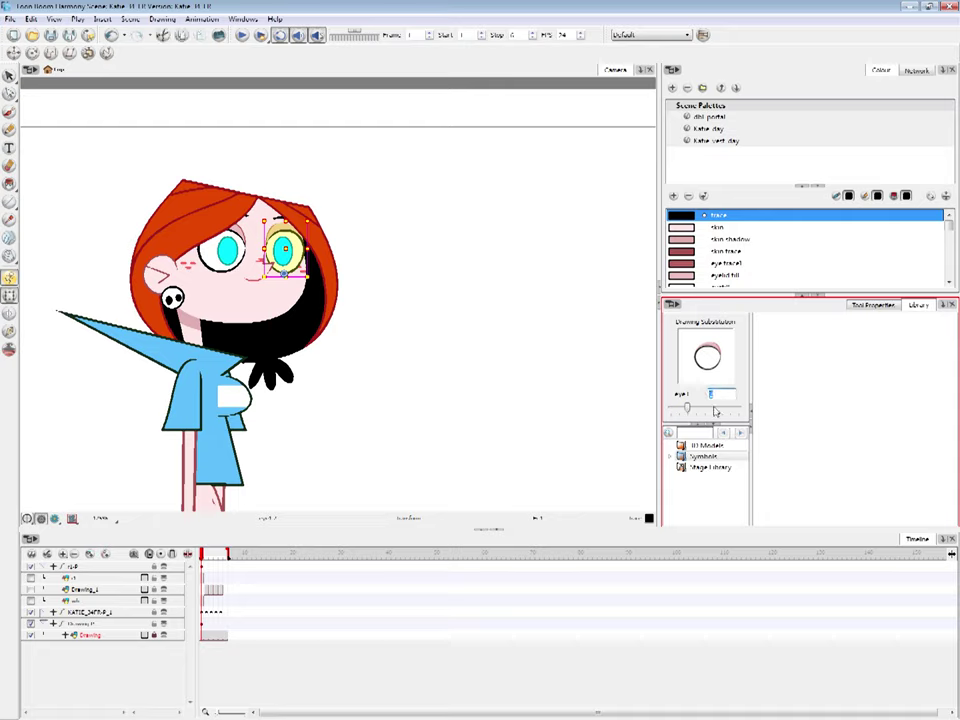
Set the far eye's drawing substitution to number 6 and deselect the eye
click(630, 408)
click(297, 246)
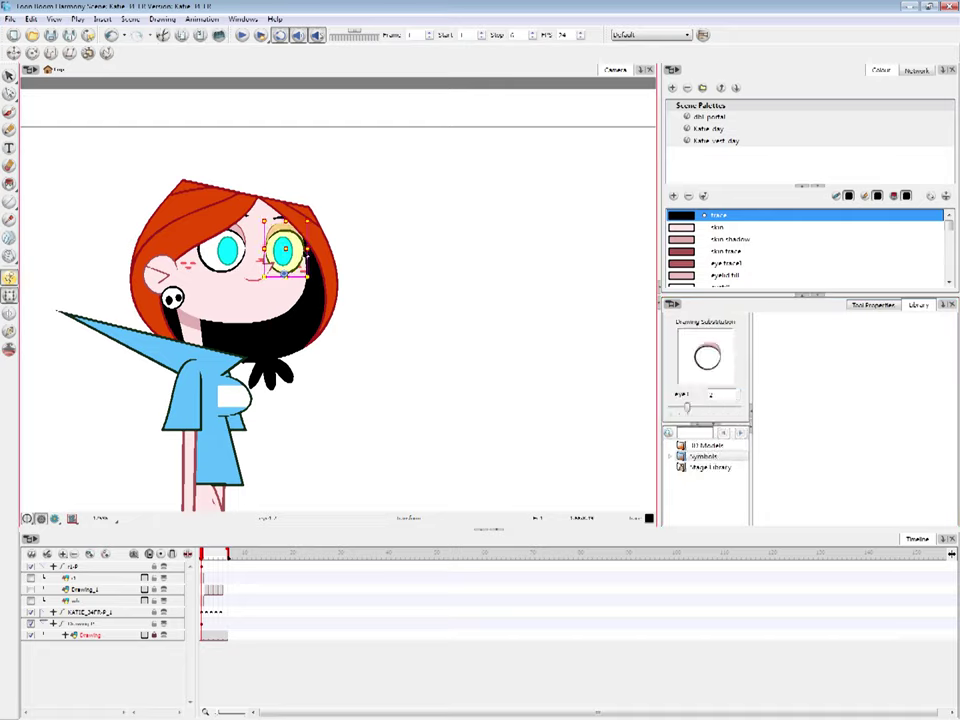
click(703, 394)
text(2)
key(Return)
click(712, 395)
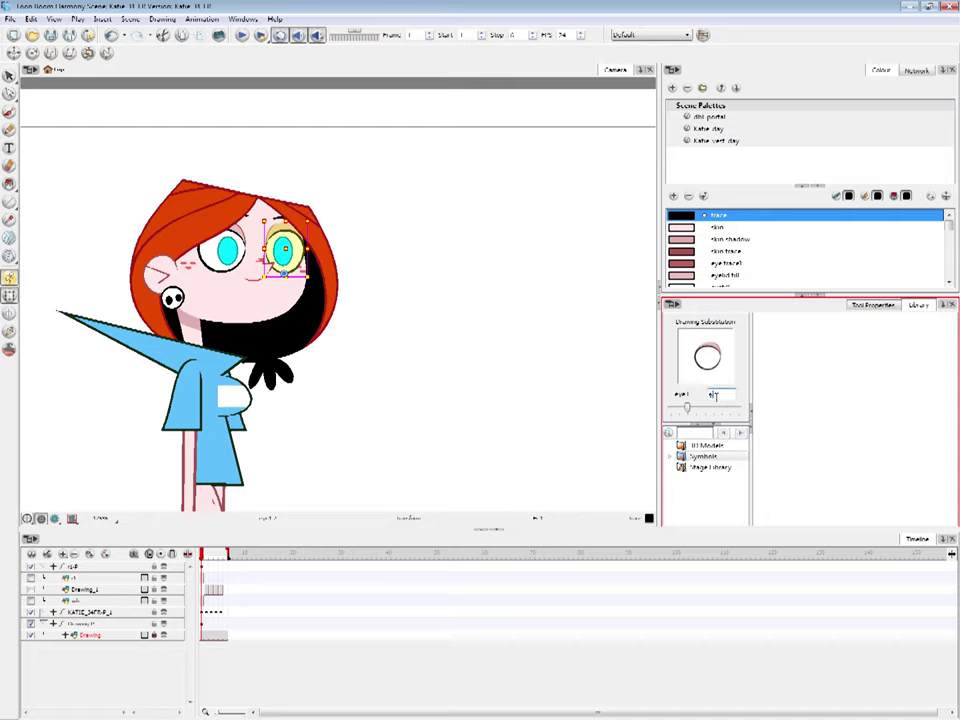
click(591, 424)
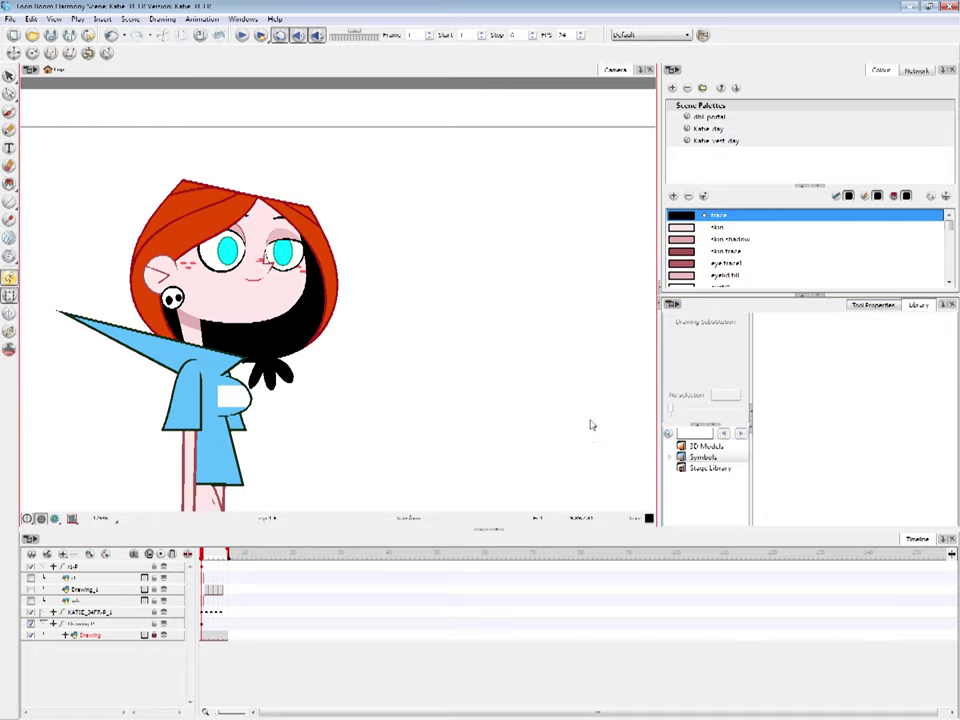
Cycle through the far eye's substitution drawings again, set it to drawing 6 and deselect it
click(294, 244)
key([)
key([)
key([)
key([)
key([)
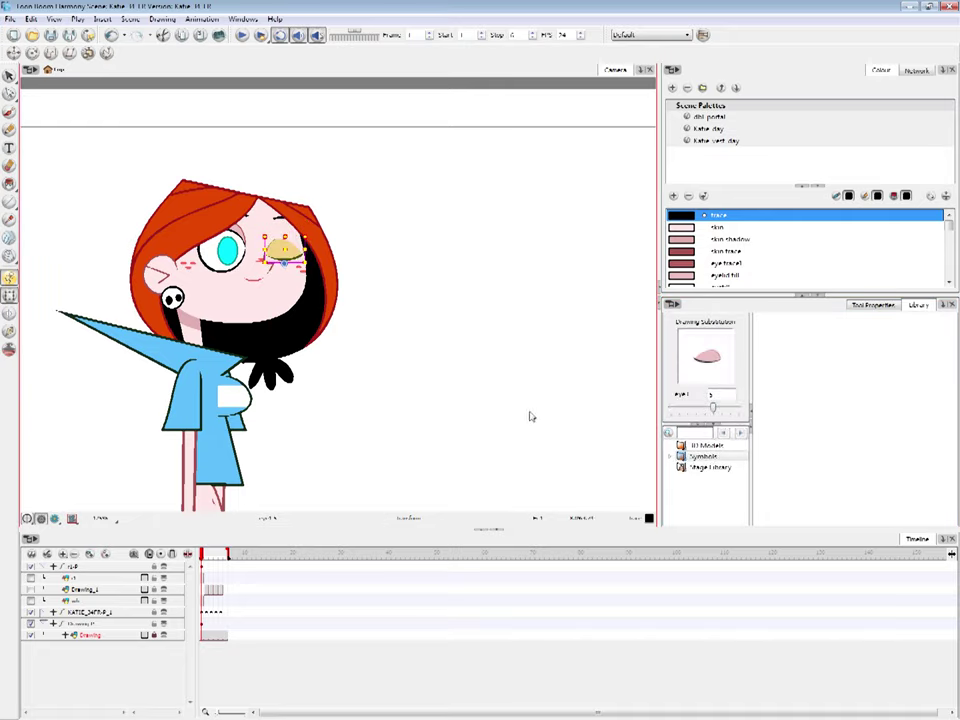
key(])
key([)
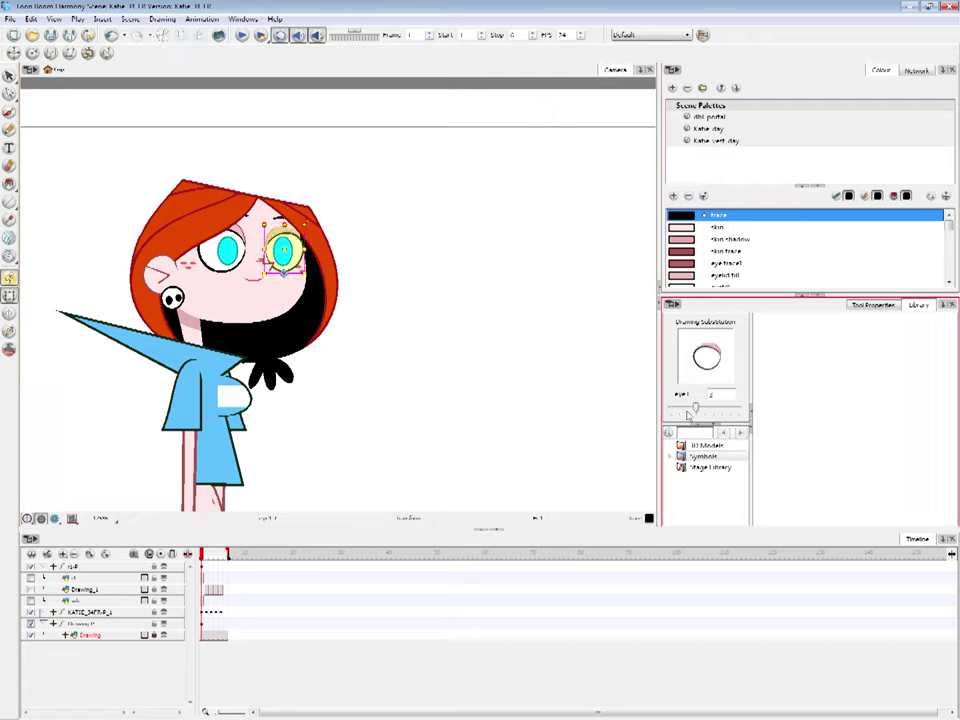
mouse_move(687, 408)
mouse_down()
mouse_move(730, 408)
mouse_move(722, 409)
mouse_up()
click(558, 428)
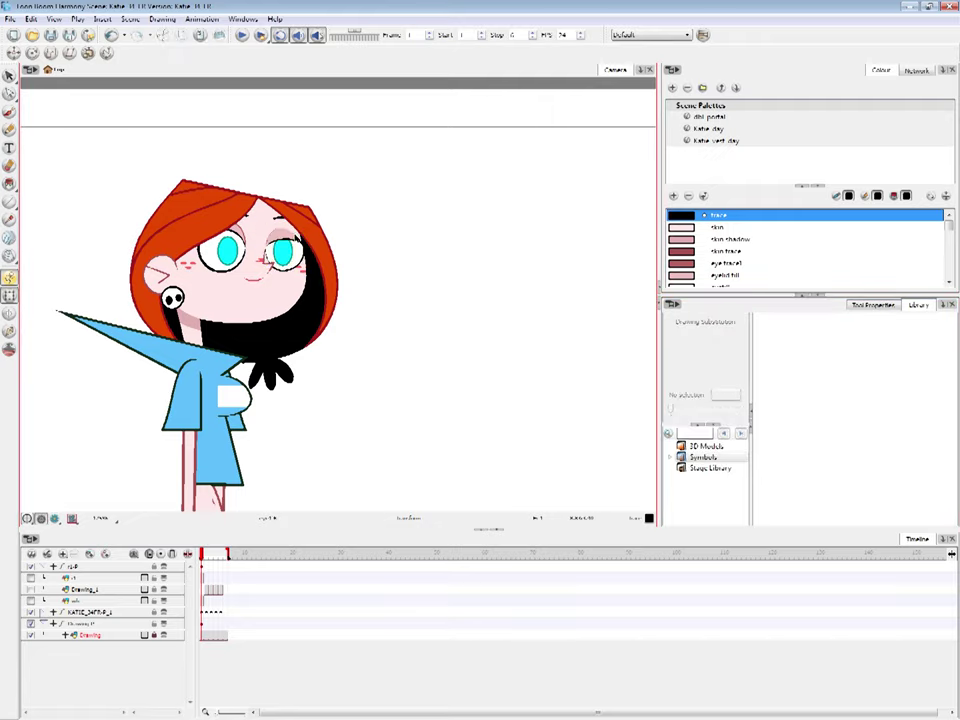
Cycle the far eye's drawings down to the empty cell, undo the substitution to restore the open eye and deselect it
click(296, 238)
key([)
key([)
key([)
key([)
key([)
key([)
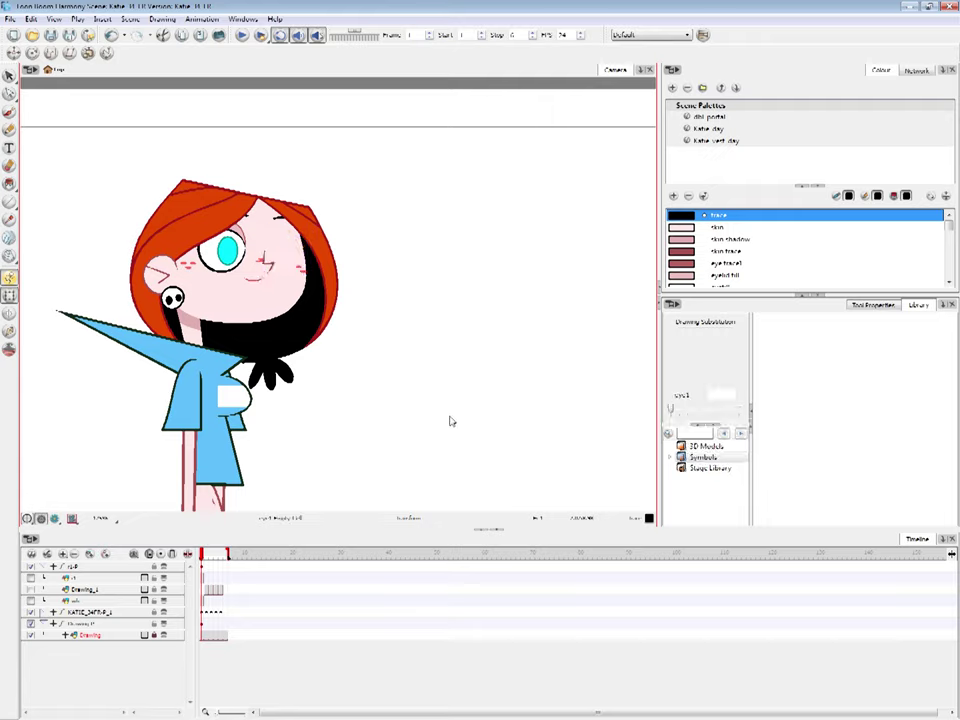
key(ctrl+z)
click(571, 441)
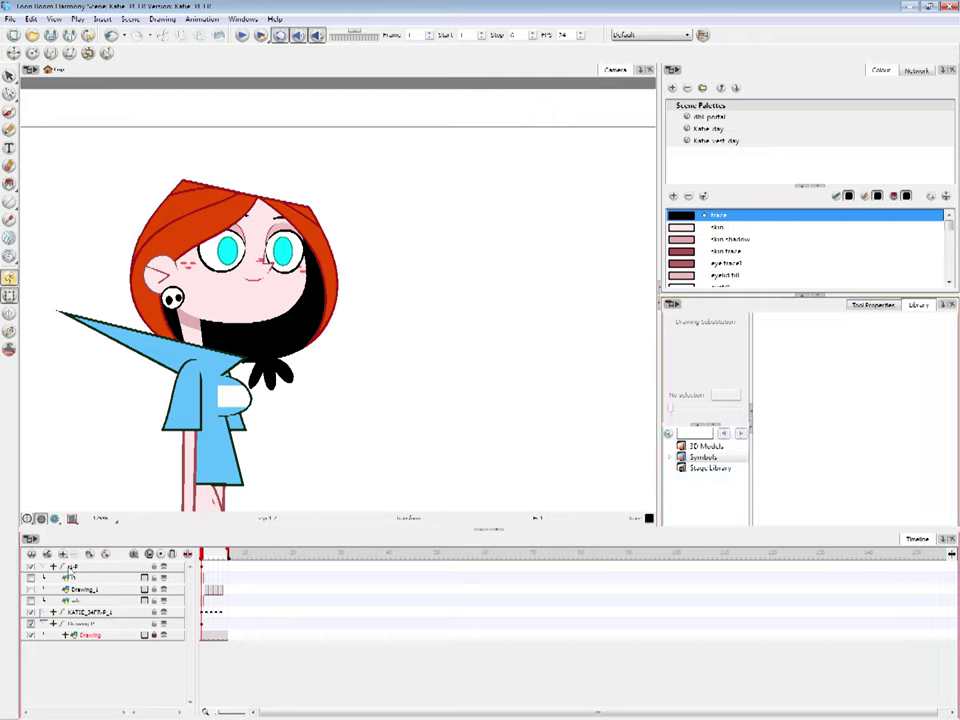
Collapse the child layers of r1-P and Drawing-P and extend the scene's end to about frame 118
click(44, 567)
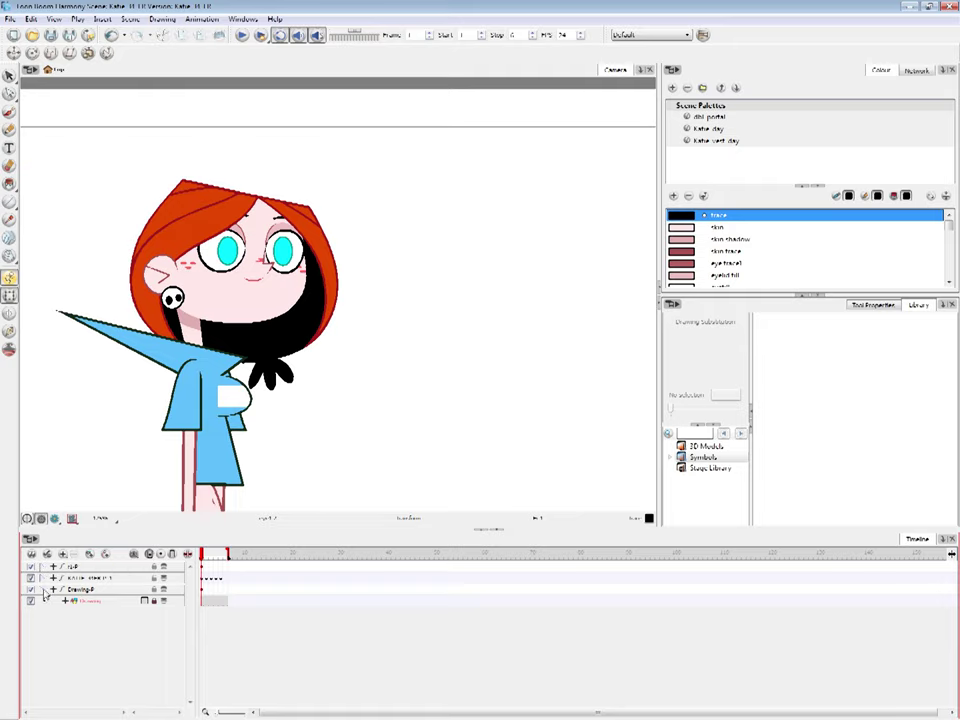
click(43, 592)
mouse_move(204, 560)
mouse_down()
mouse_move(872, 556)
mouse_move(718, 560)
mouse_move(768, 546)
mouse_up()
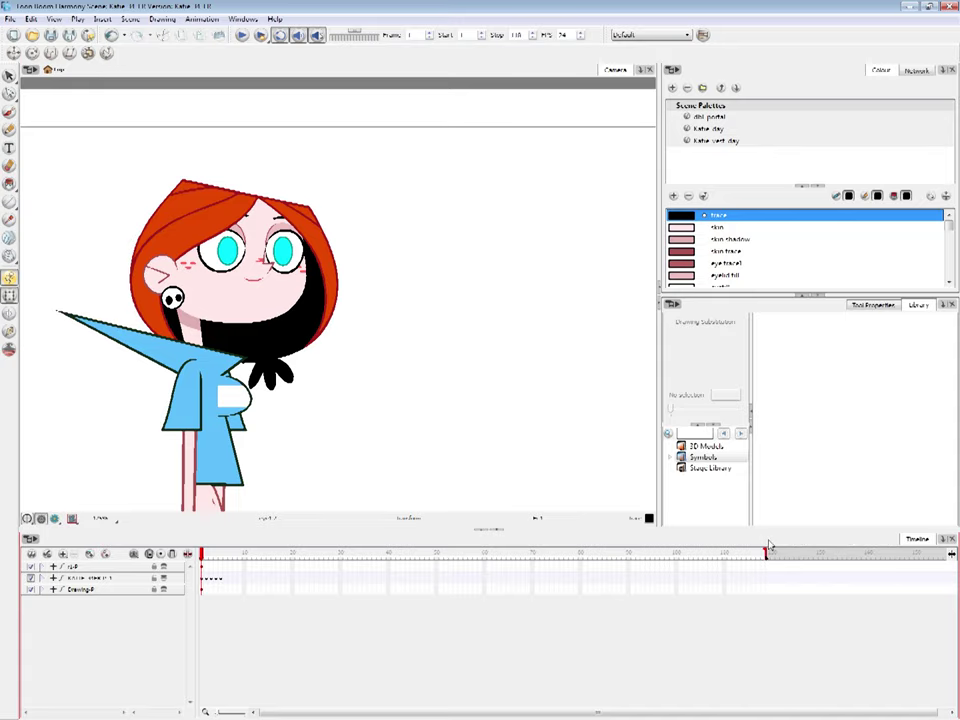
Select the whole character through the KATIE_34FR-P_1 layer at frame 1
mouse_move(202, 558)
mouse_down()
mouse_move(415, 562)
mouse_move(200, 567)
mouse_up()
click(75, 578)
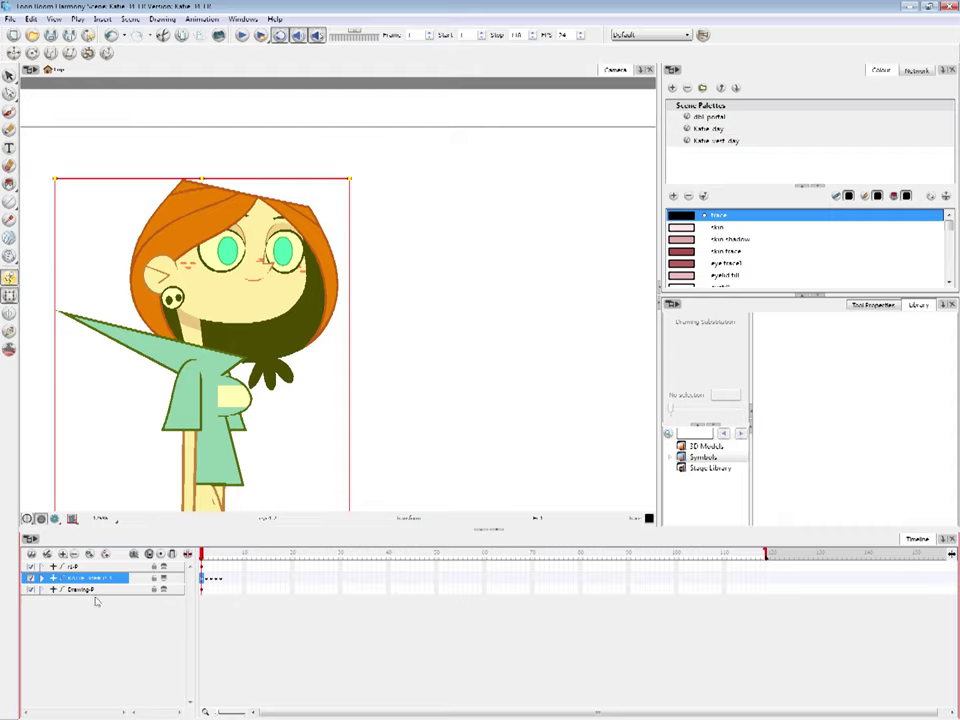
Rename the Drawing-P layer to BG
click(206, 606)
click(201, 579)
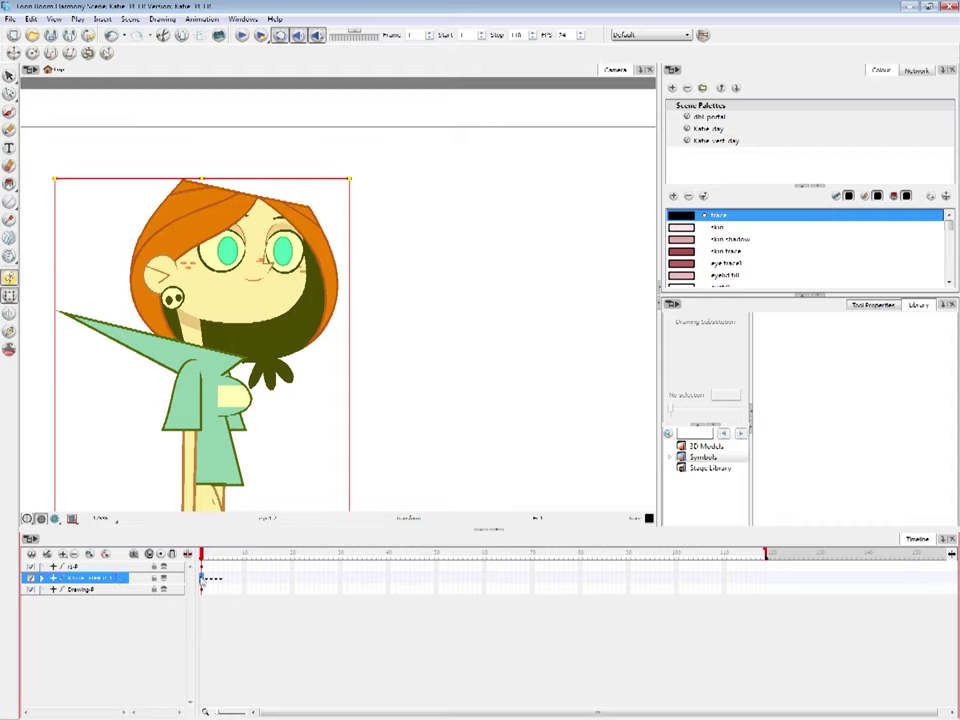
click(79, 590)
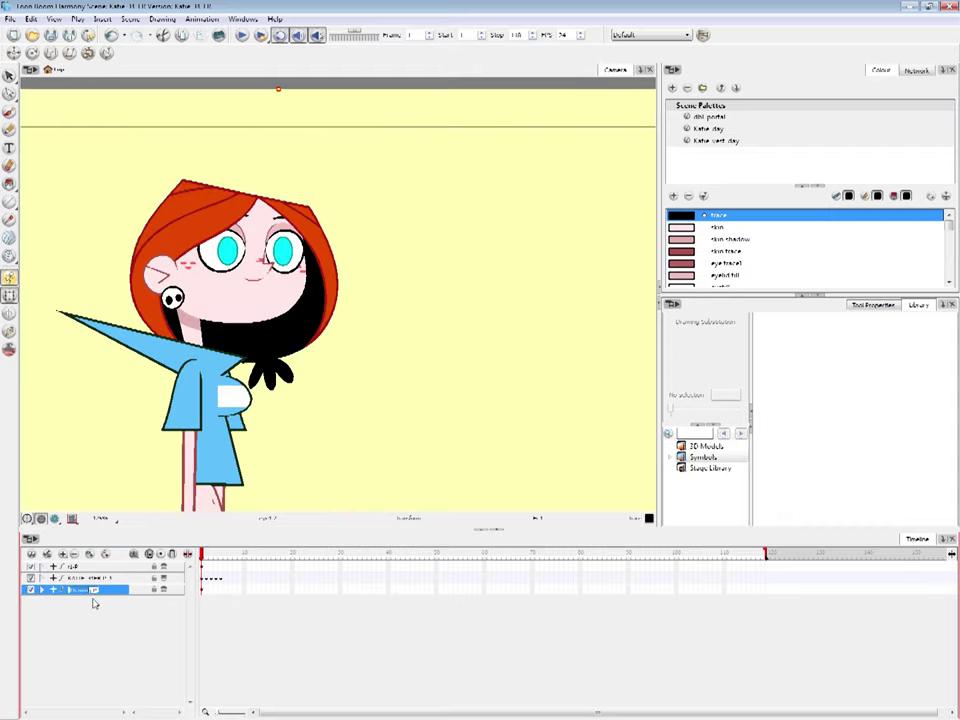
drag(97, 590, 46, 586)
text(box)
key(Return)
Try shifting the background and then the whole character at frame 1, undoing each move
key(1)
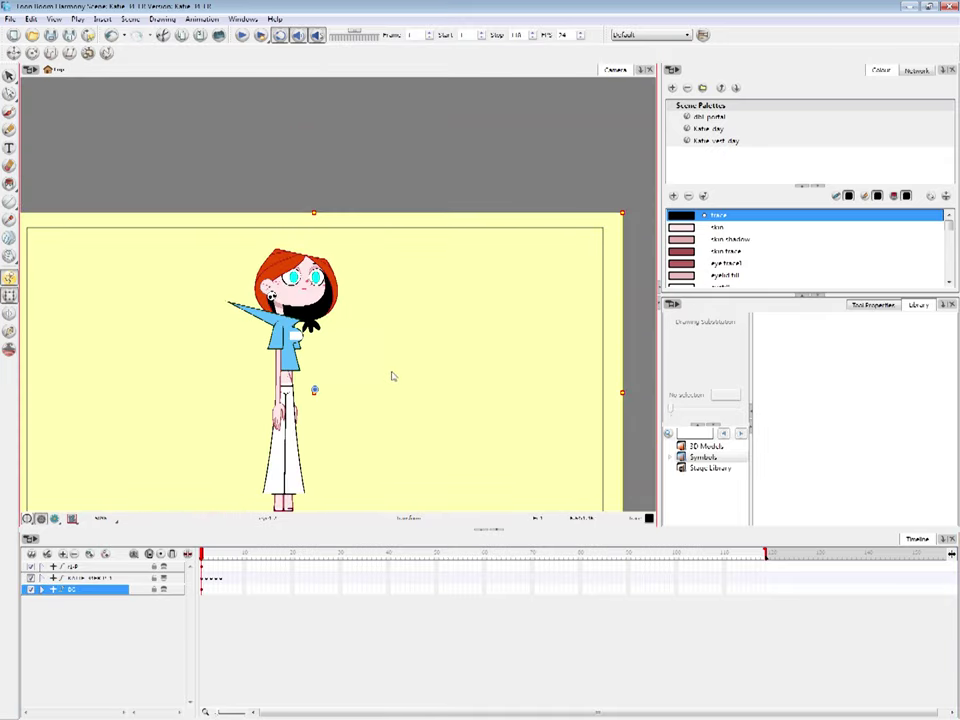
drag(437, 377, 456, 315)
key(Escape)
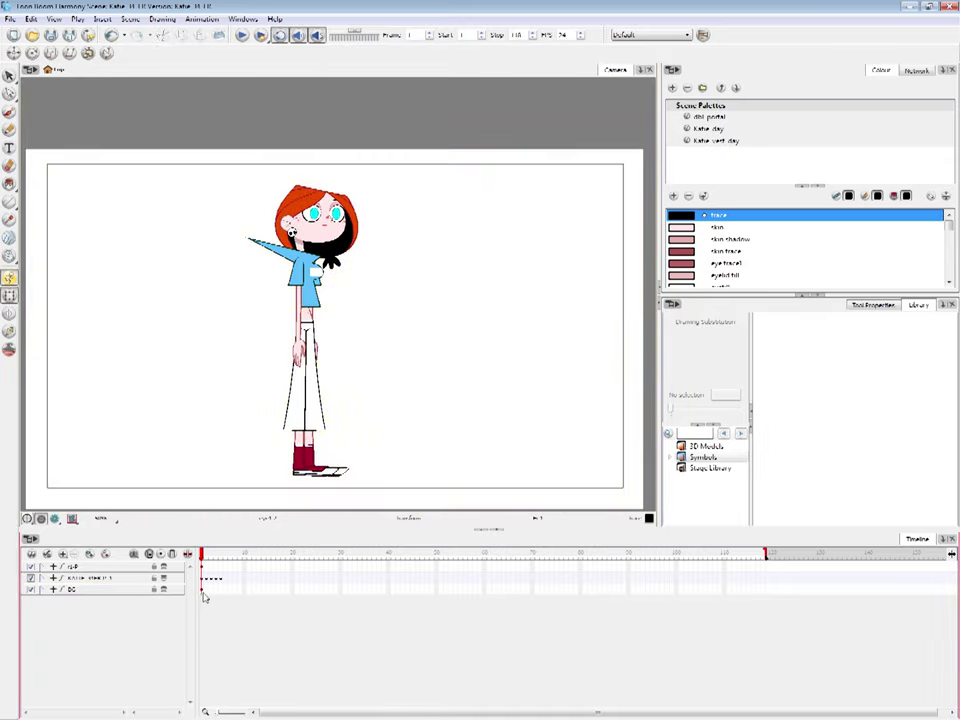
click(333, 327)
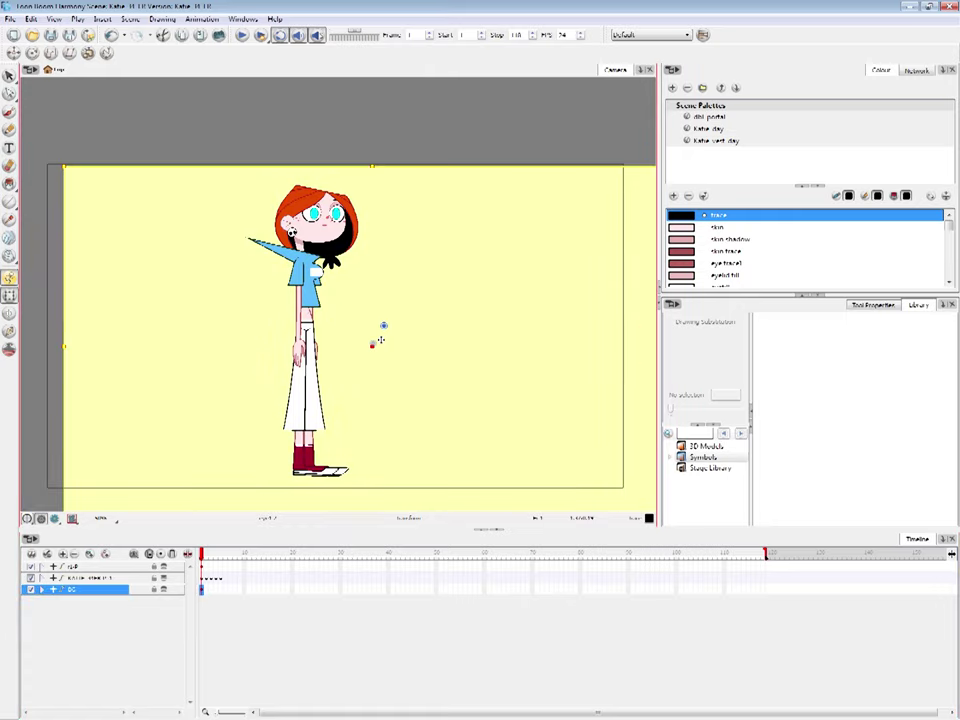
click(210, 578)
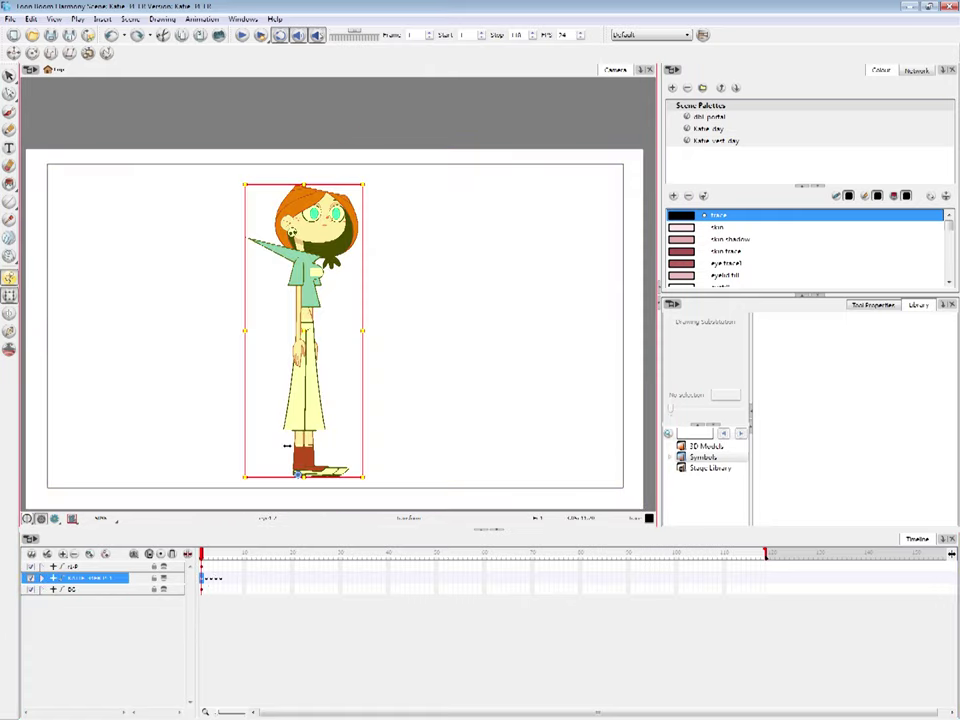
mouse_move(309, 333)
mouse_down()
mouse_move(273, 287)
mouse_move(323, 333)
mouse_up()
key(ctrl+z)
Step forward and back through the character's turnaround poses in the first frames, returning to frame 1 and deselecting it
key(.)
key(.)
key(.)
key(.)
key(.)
key(comma)
key(comma)
key(comma)
key(comma)
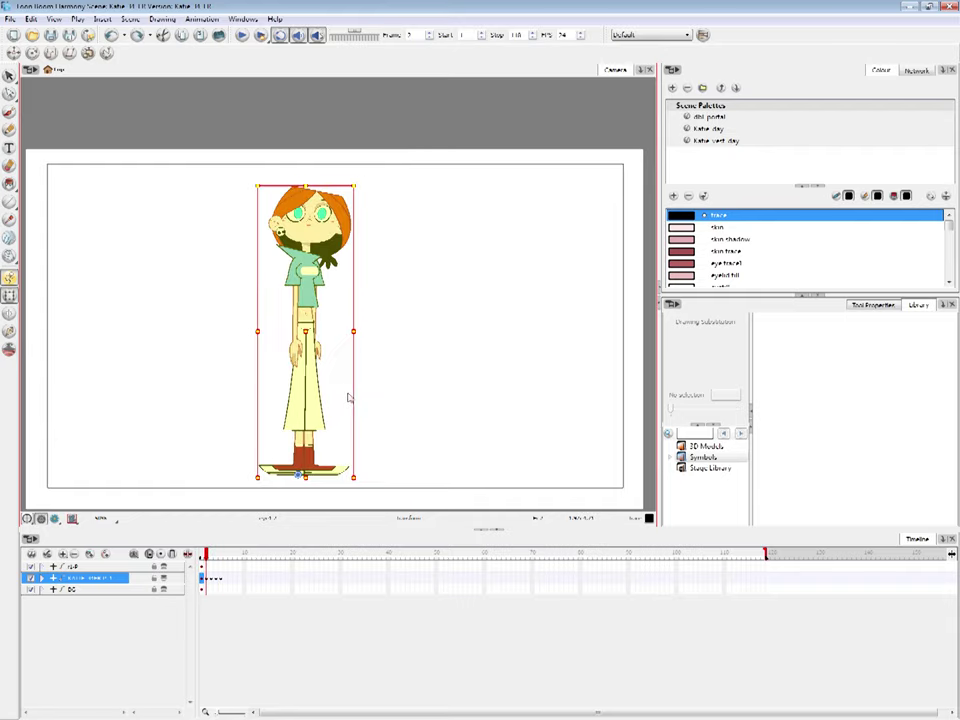
click(260, 638)
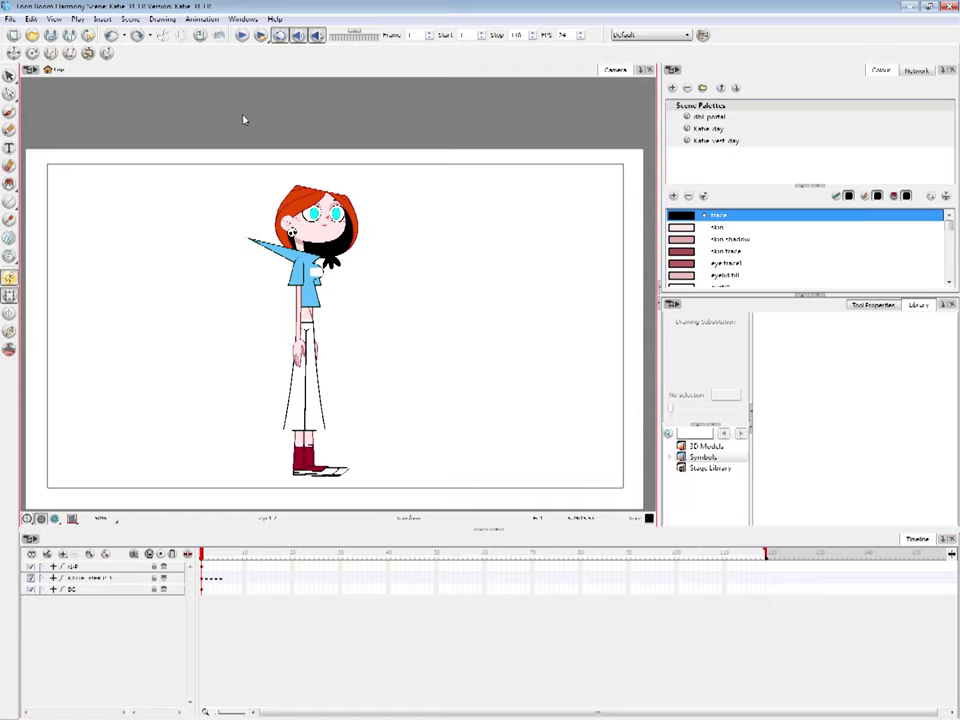
Turn on onion skinning, select the character's first keyframe and step back and forth through the neighbouring frames
key(2)
key(space)
drag(364, 316, 377, 319)
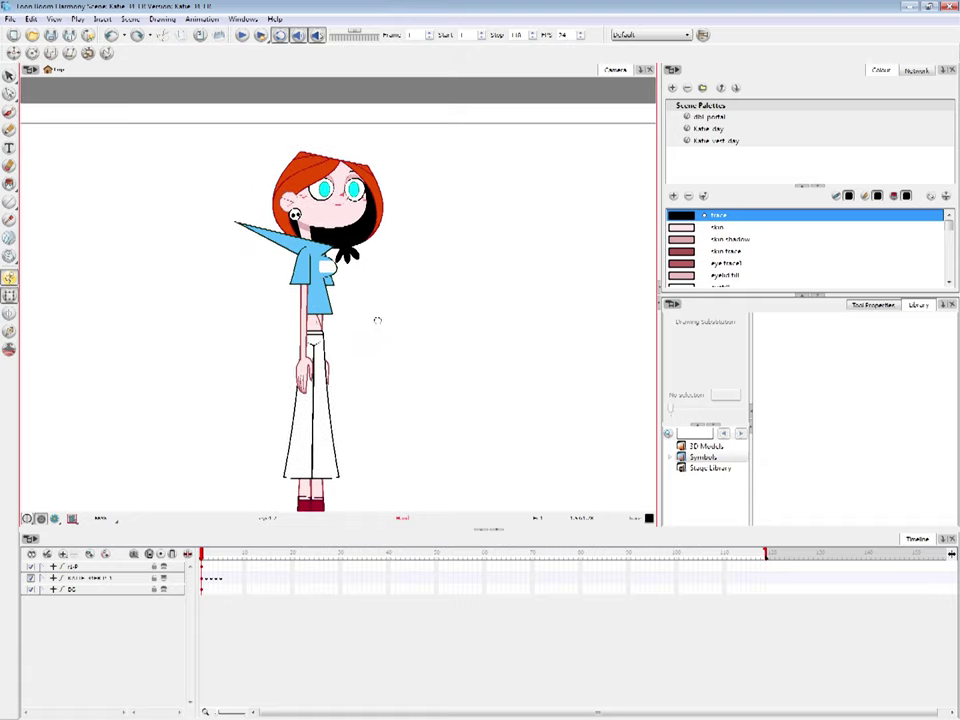
mouse_move(199, 374)
mouse_down()
mouse_move(225, 369)
mouse_move(215, 369)
mouse_up()
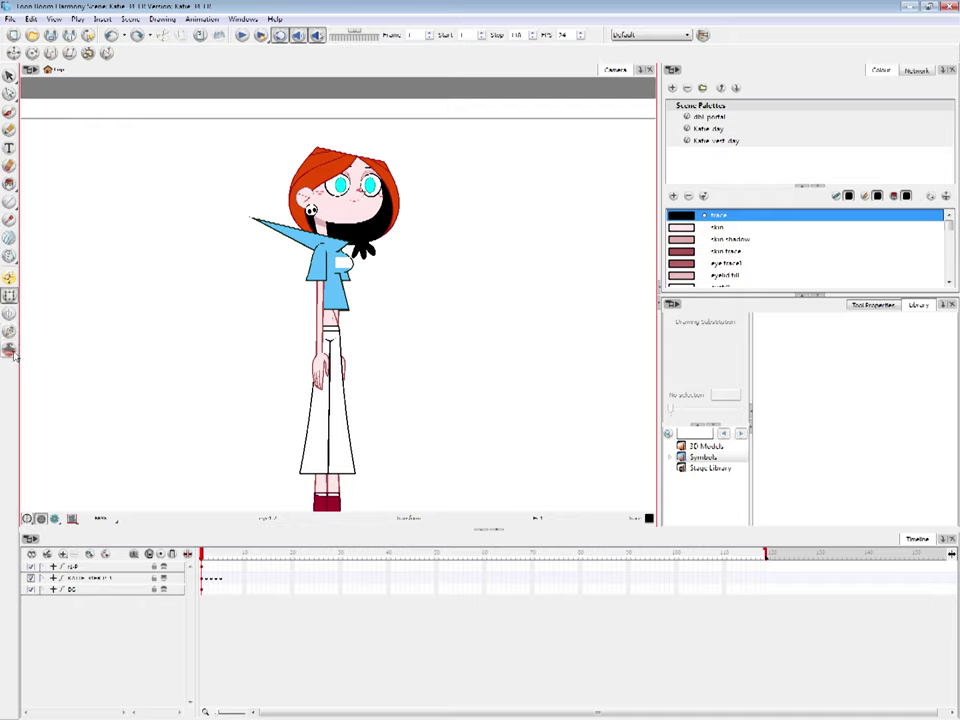
click(209, 578)
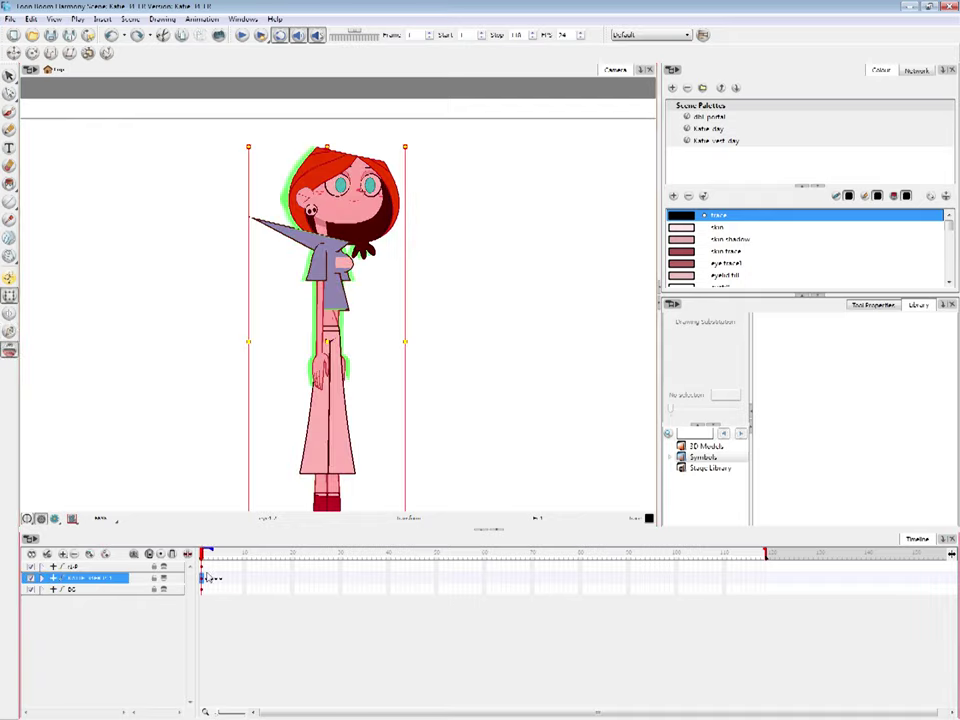
key(period)
key(period)
key(comma)
key(comma)
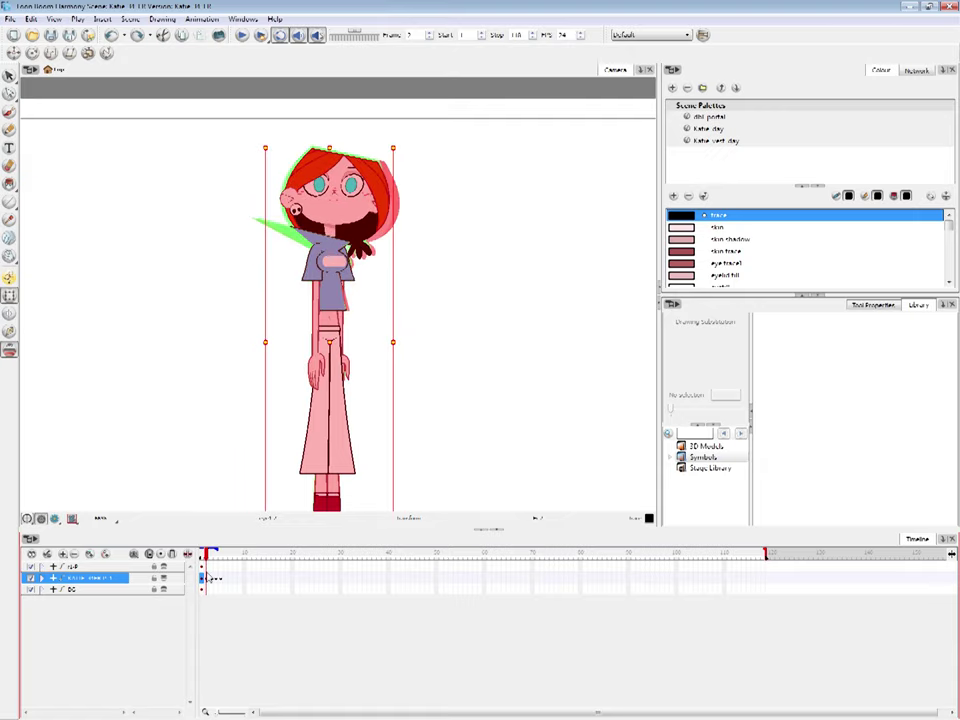
Try to move the character at frame 2, undo the move and select its frame 2 keyframe
mouse_move(341, 339)
mouse_down()
mouse_move(399, 339)
mouse_move(324, 340)
mouse_up()
key(ctrl+z)
click(206, 578)
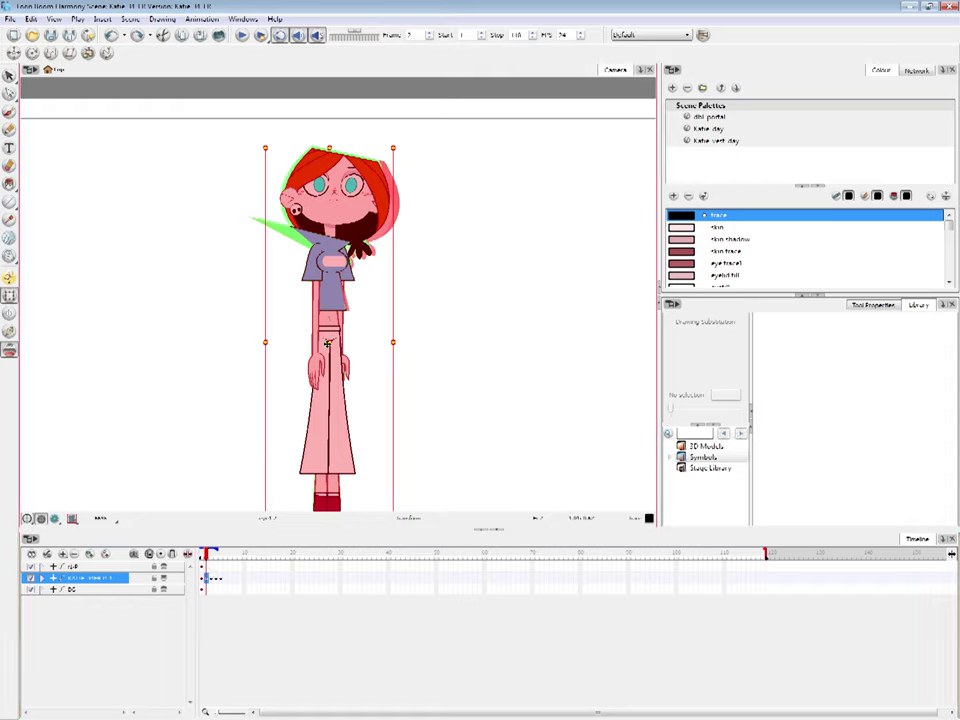
Turn on Animate mode and check the character's poses at frames 3 to 5 before stepping back to frame 1
click(9, 278)
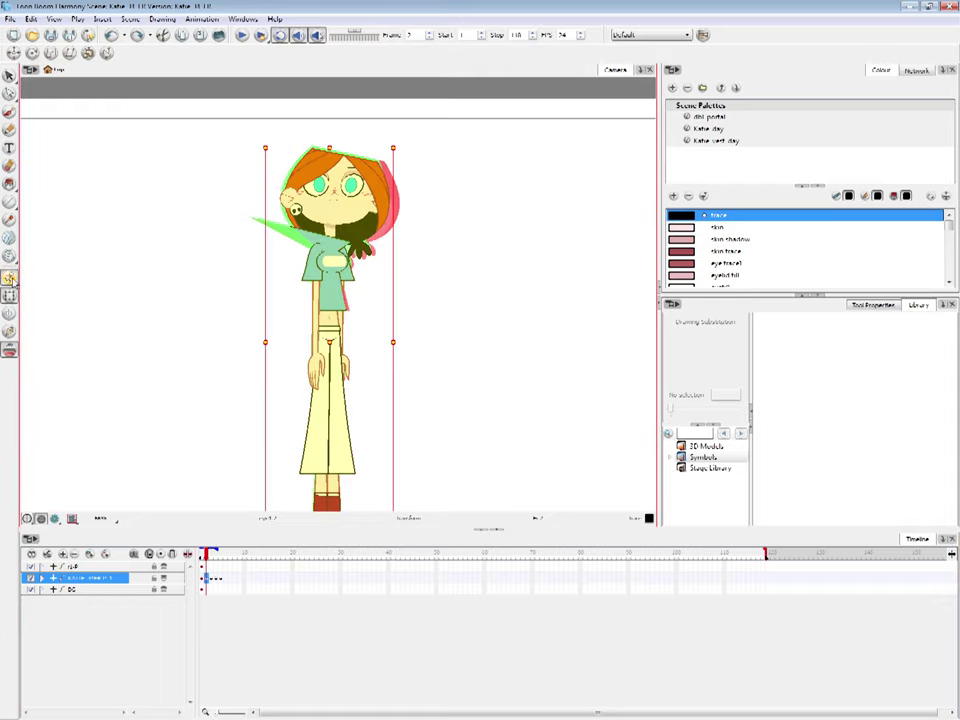
click(211, 579)
click(216, 579)
click(220, 579)
key(comma)
key(comma)
key(comma)
key(comma)
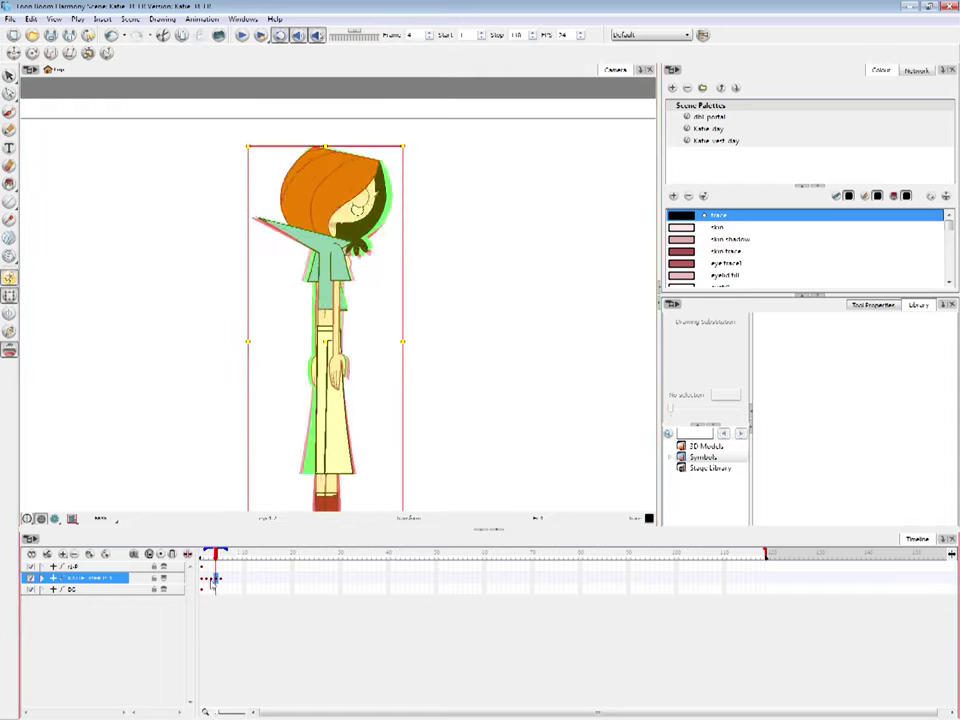
Spread the character's poses horizontally across frames 1 to 5, starting with the frame 1 pose furthest left
drag(313, 395, 163, 390)
key(period)
key(period)
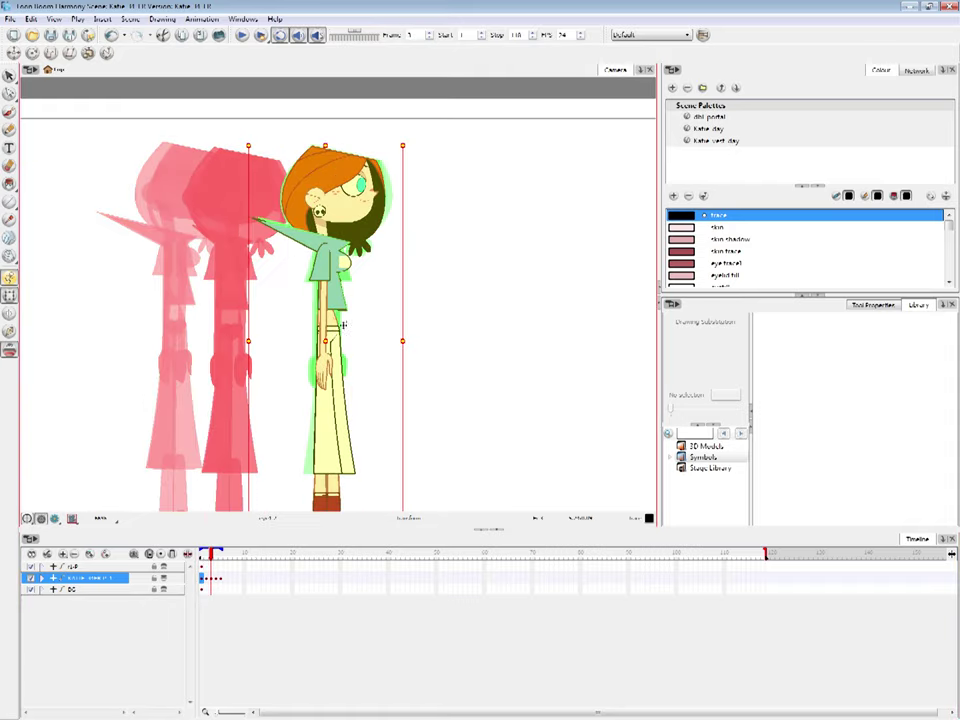
key(period)
key(period)
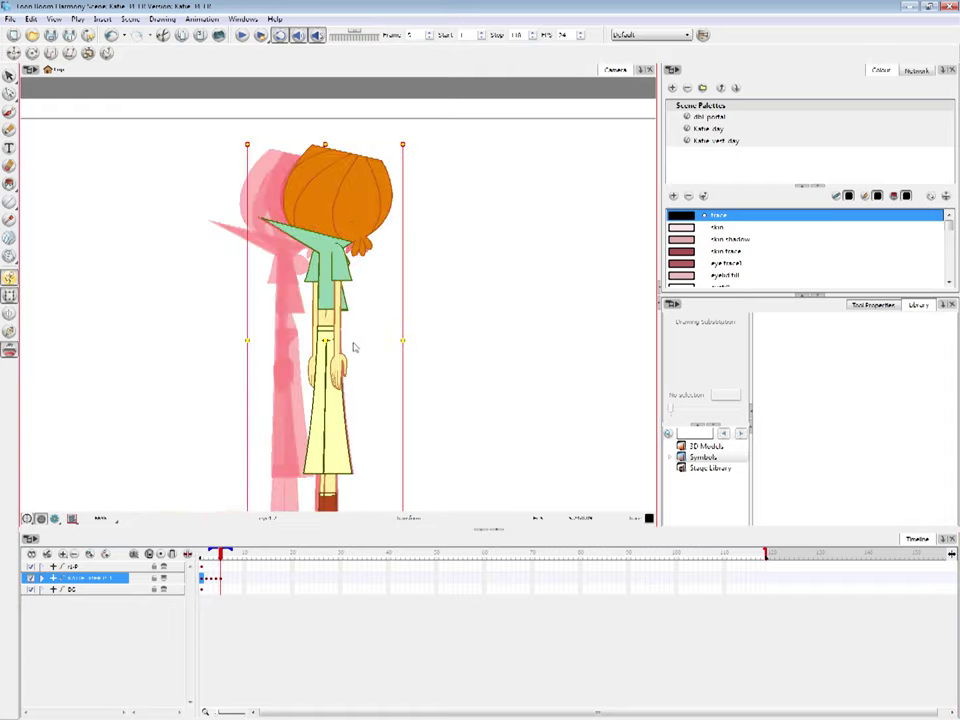
drag(333, 345, 379, 340)
Play the spread-out poses from frame 1 and scrub the timeline back to the start
click(201, 555)
key(shift+Return)
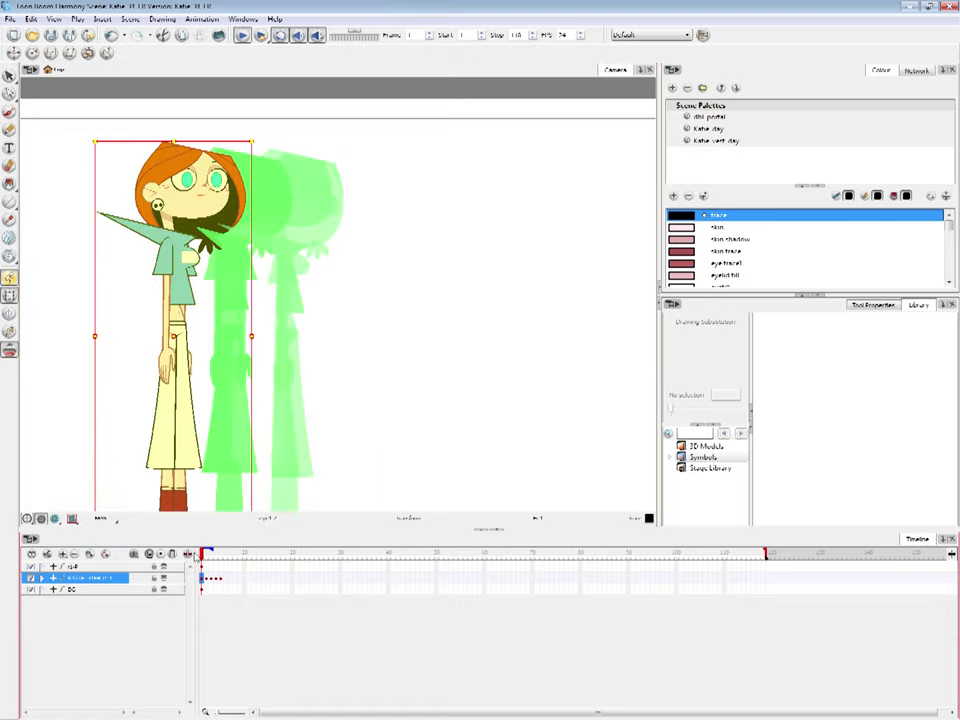
drag(282, 556, 203, 558)
Turn off onion skinning, deselect the character and undo the pose offsets
click(10, 349)
click(225, 628)
key(ctrl+z)
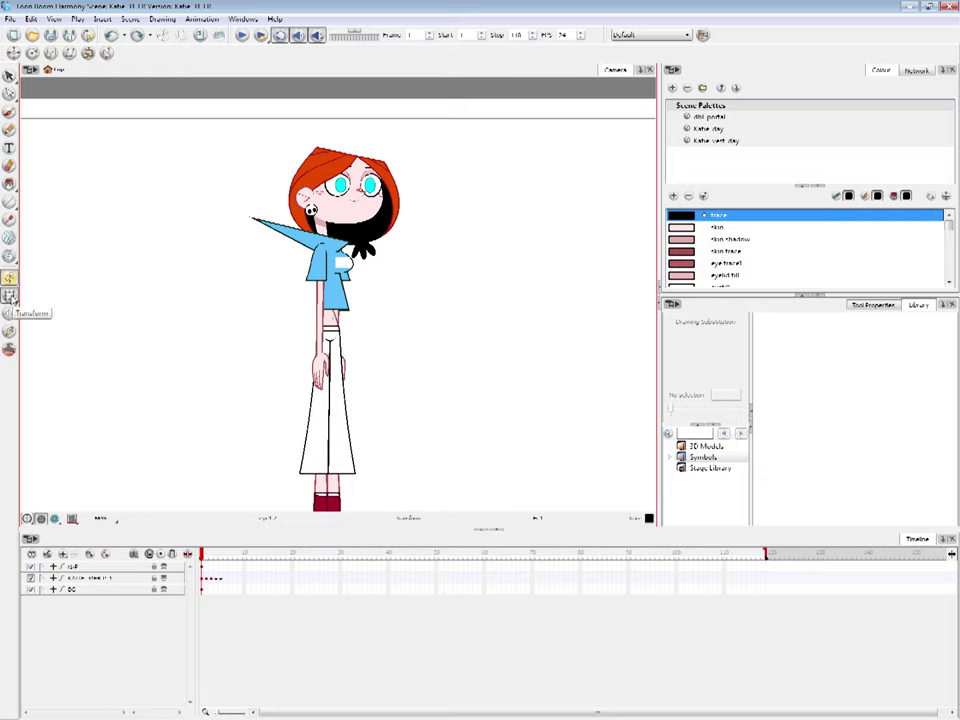
With the Transform tool, select the face, extend the selection up to its parent head group and deselect it
click(10, 298)
click(368, 187)
key(b)
key(b)
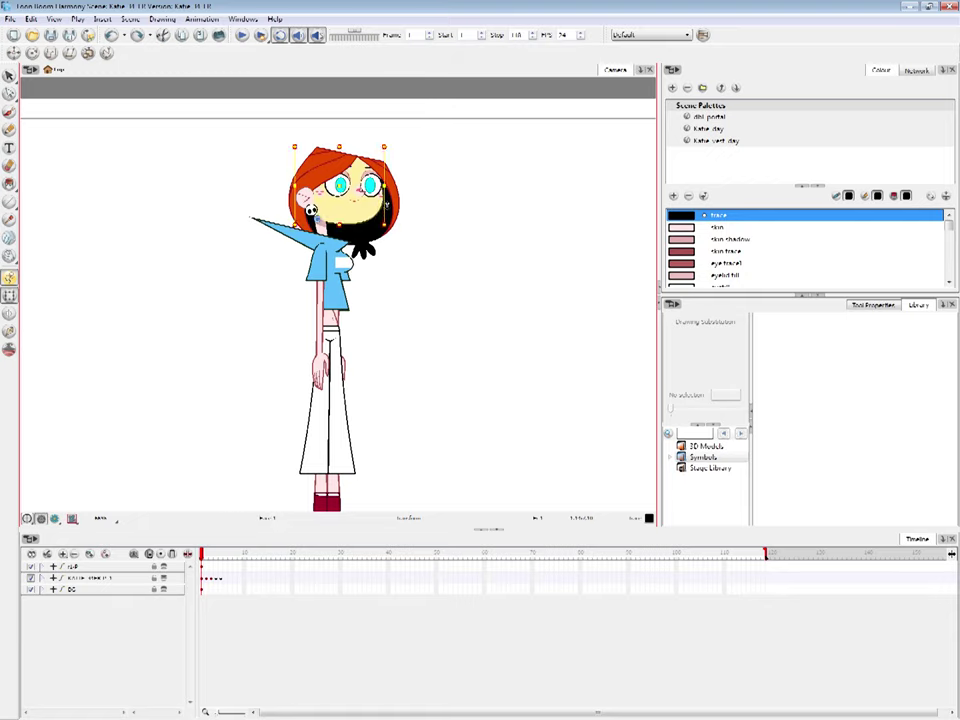
key(space)
scroll(447, 185, up, 2)
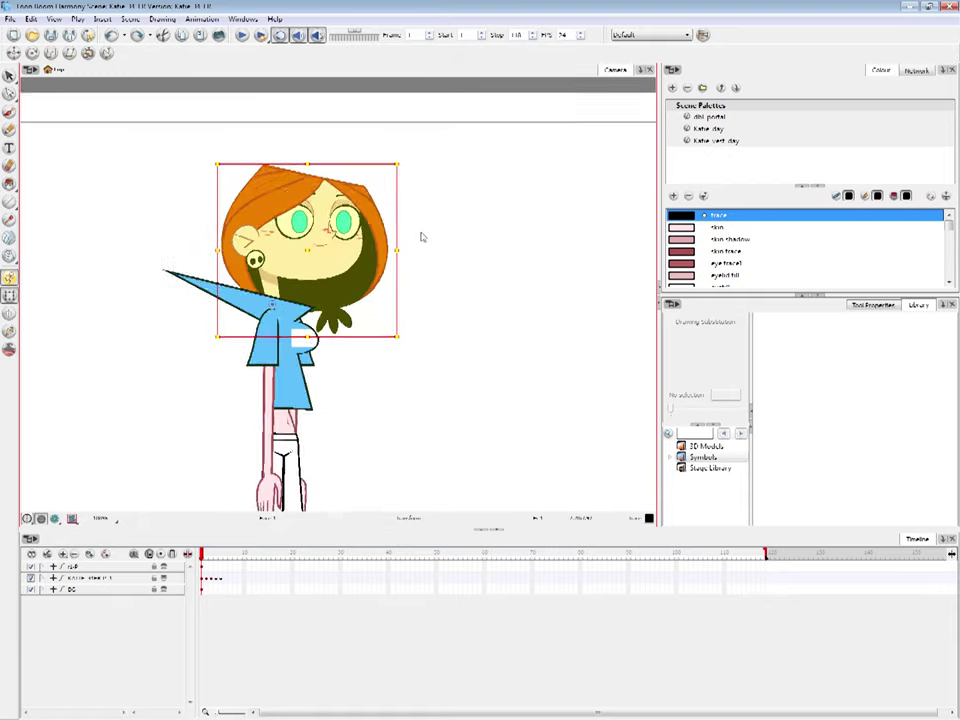
click(433, 220)
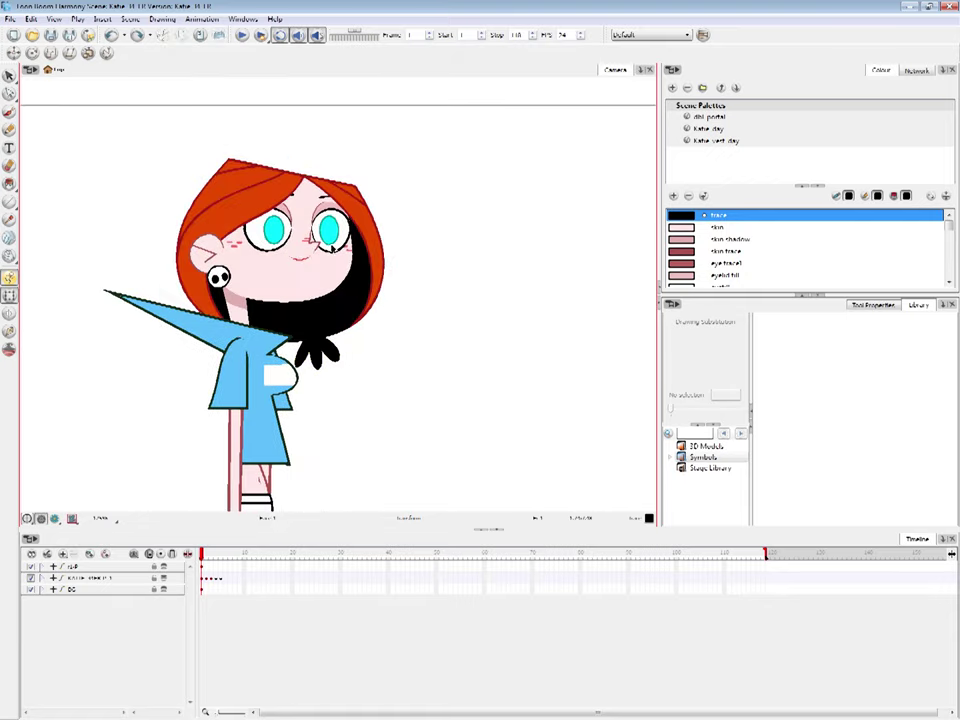
Select the head group and hairunder2, then the nose, and cycle the nose selection through its parent groups up to the head and back
click(321, 271)
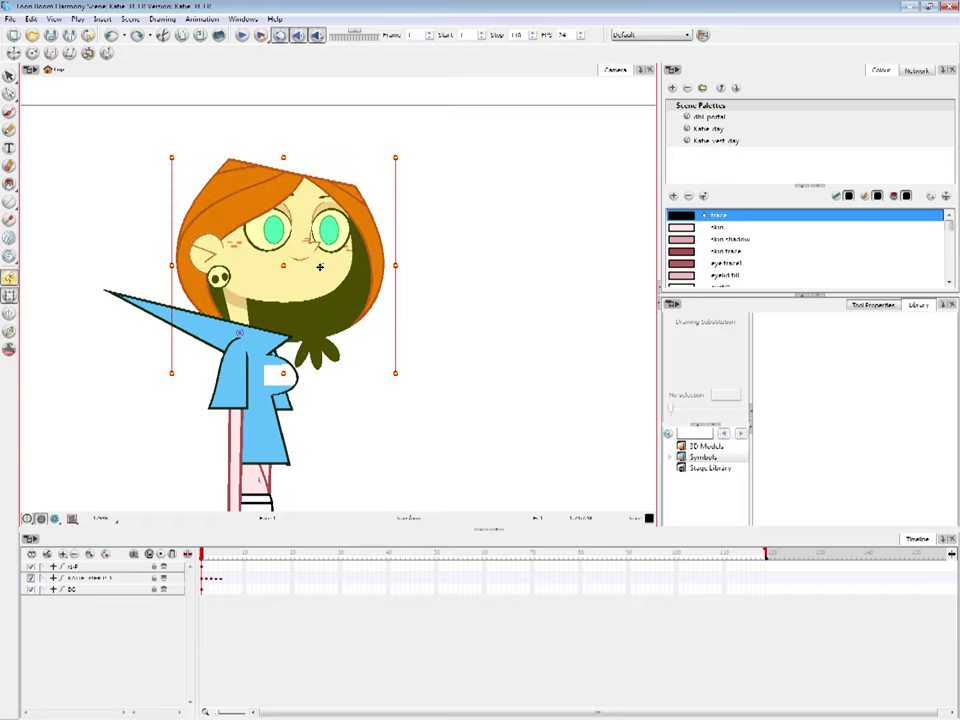
click(366, 210)
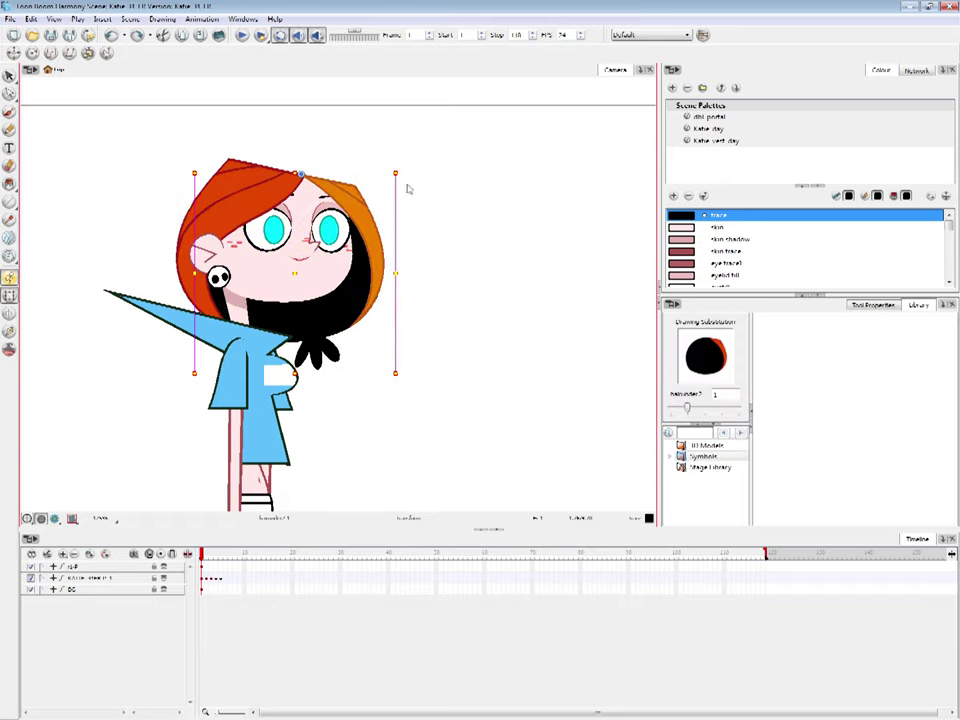
click(308, 238)
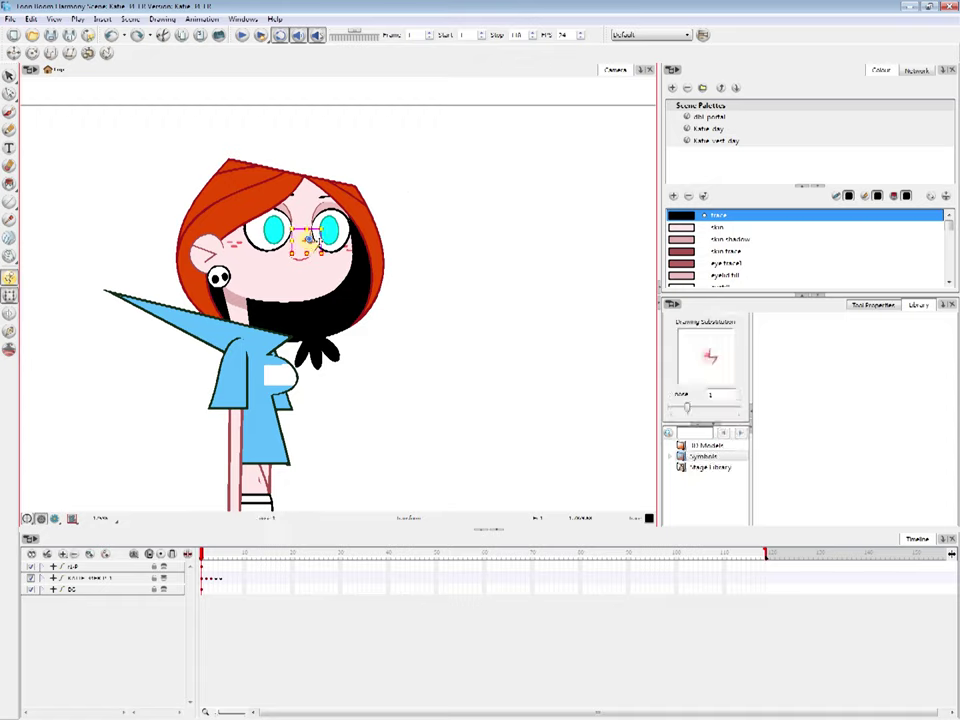
click(312, 241)
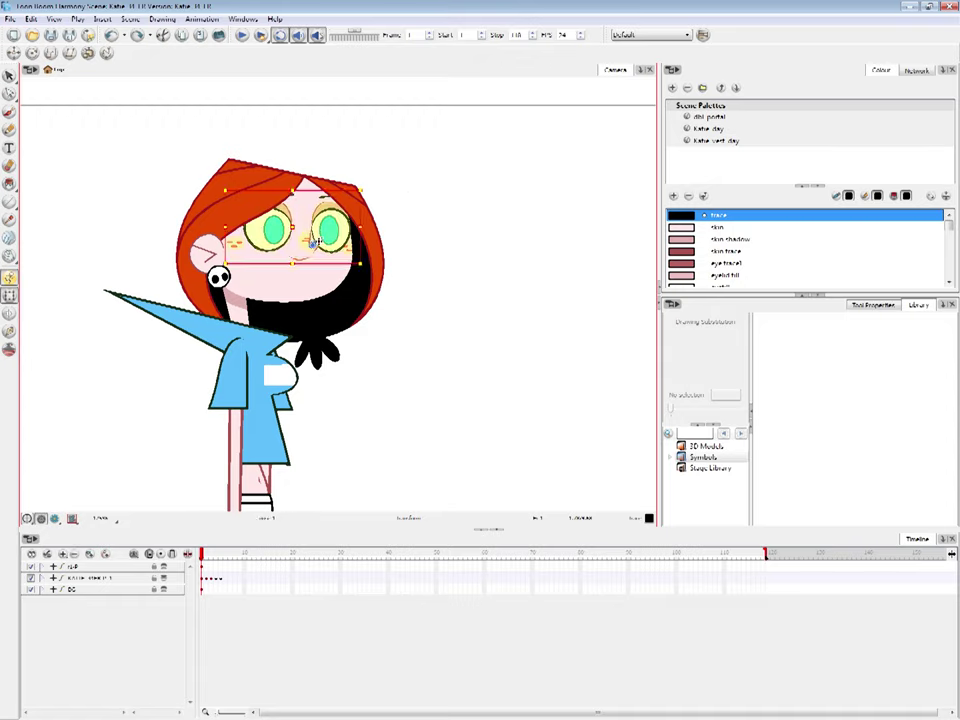
click(316, 241)
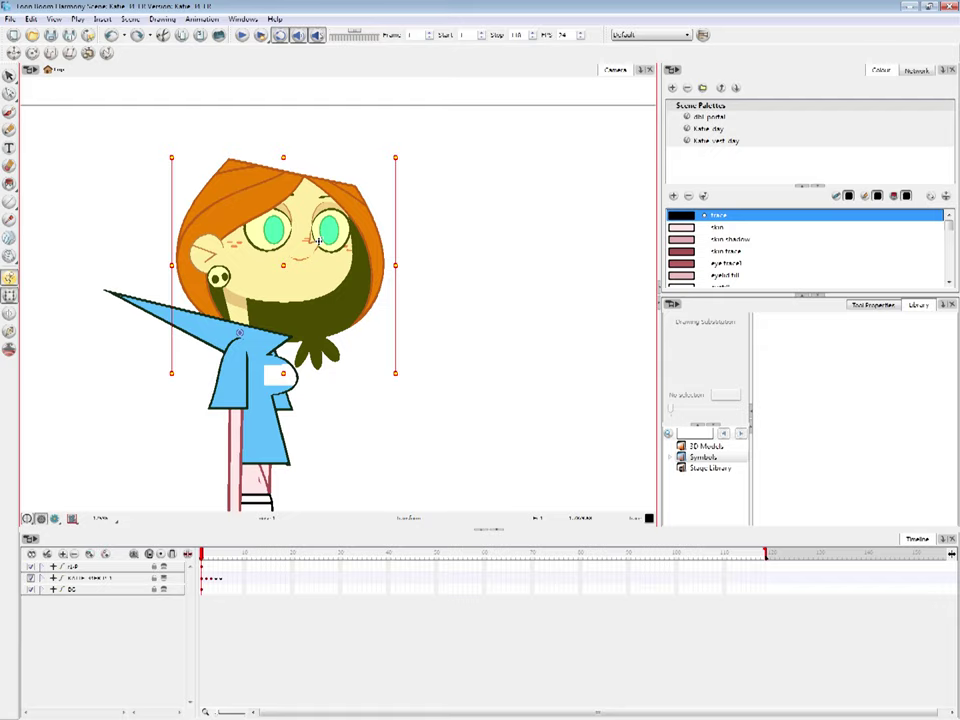
click(314, 240)
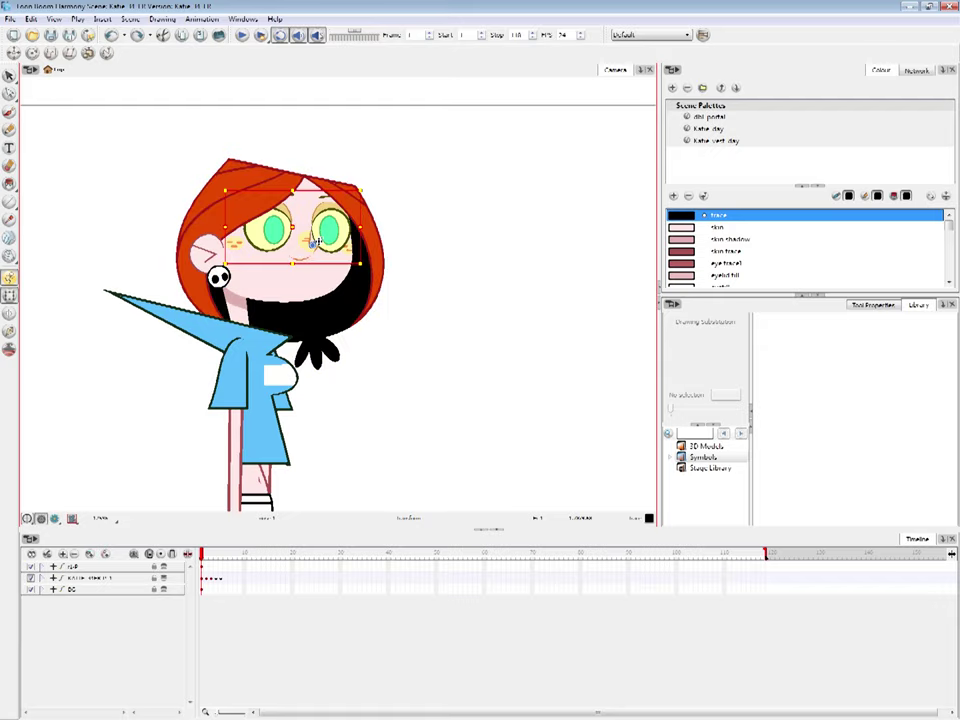
click(313, 240)
Move the selection from the nose to the mouth, climb through the facial features group to the head, then deselect
scroll(310, 236, up, 1)
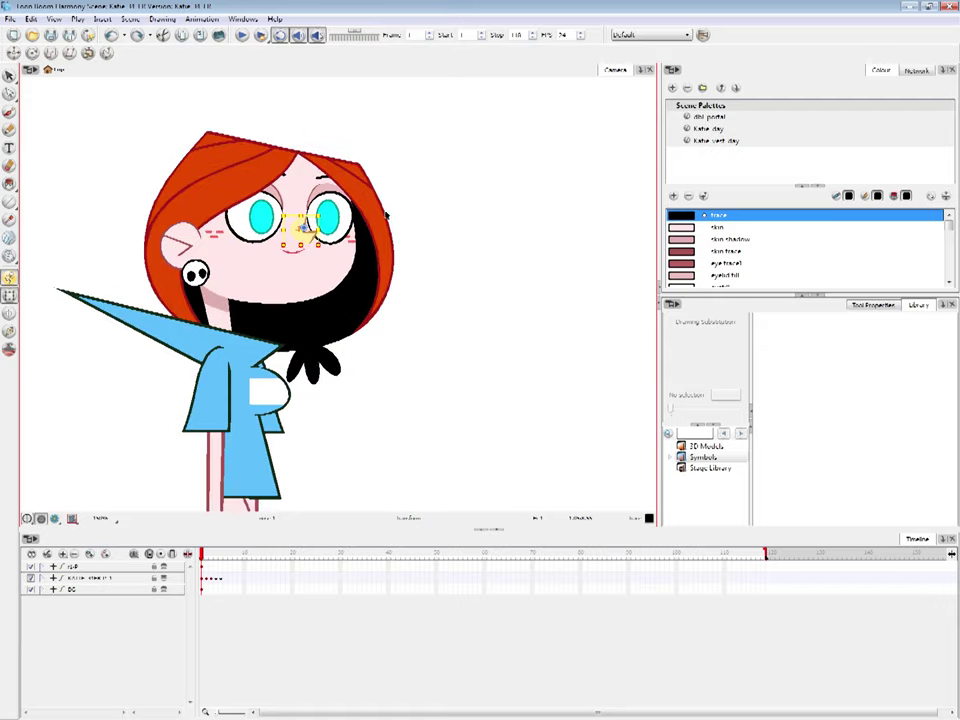
key(b)
key(b)
key(b)
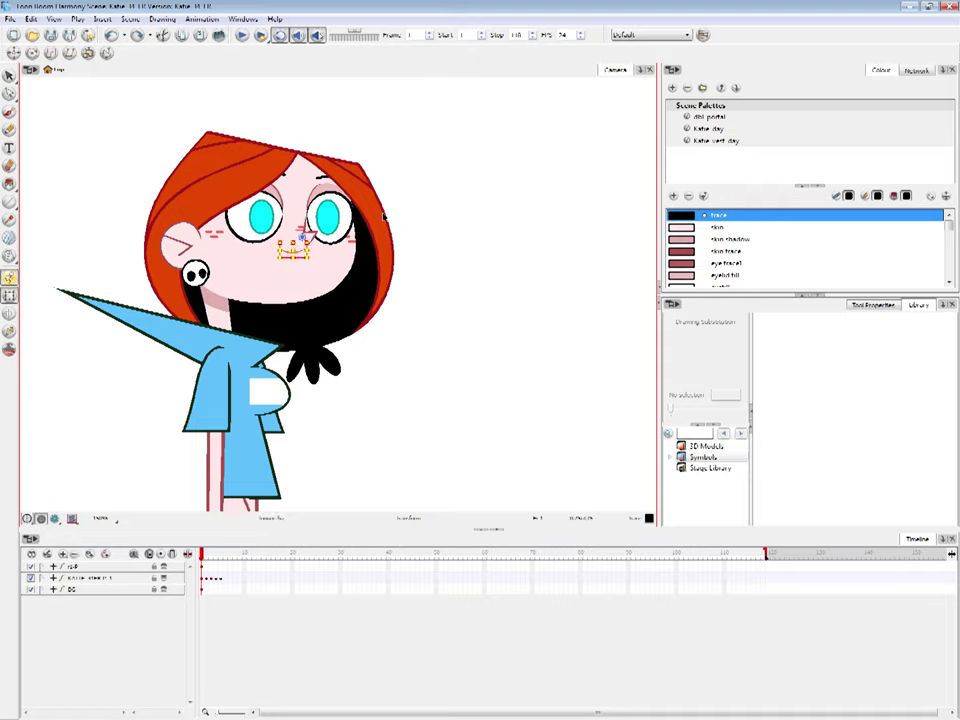
key(shift+b)
click(308, 235)
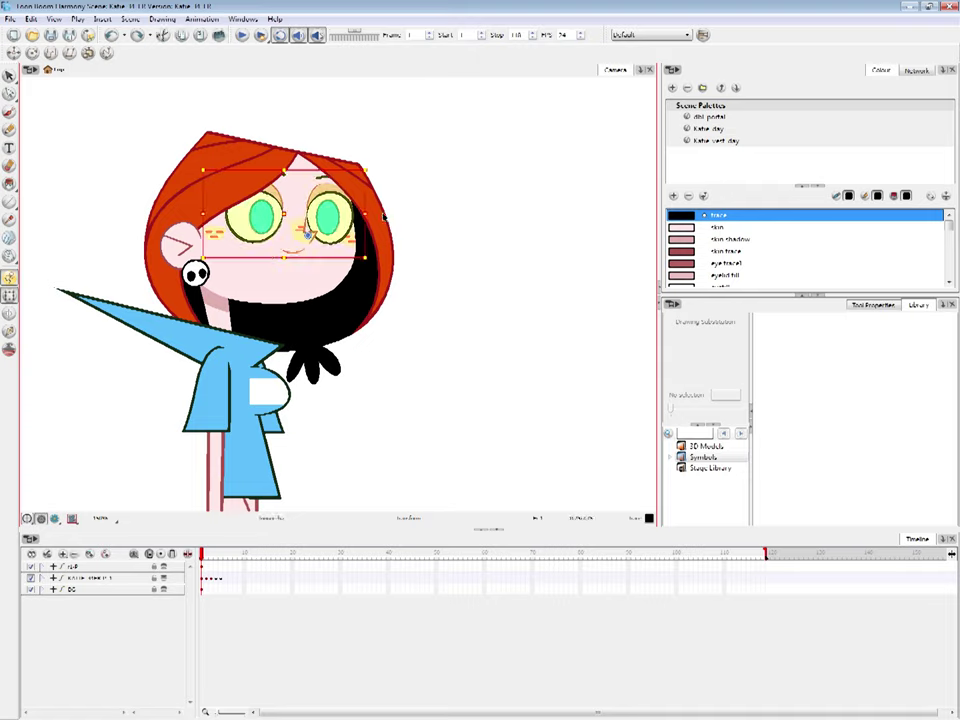
key(b)
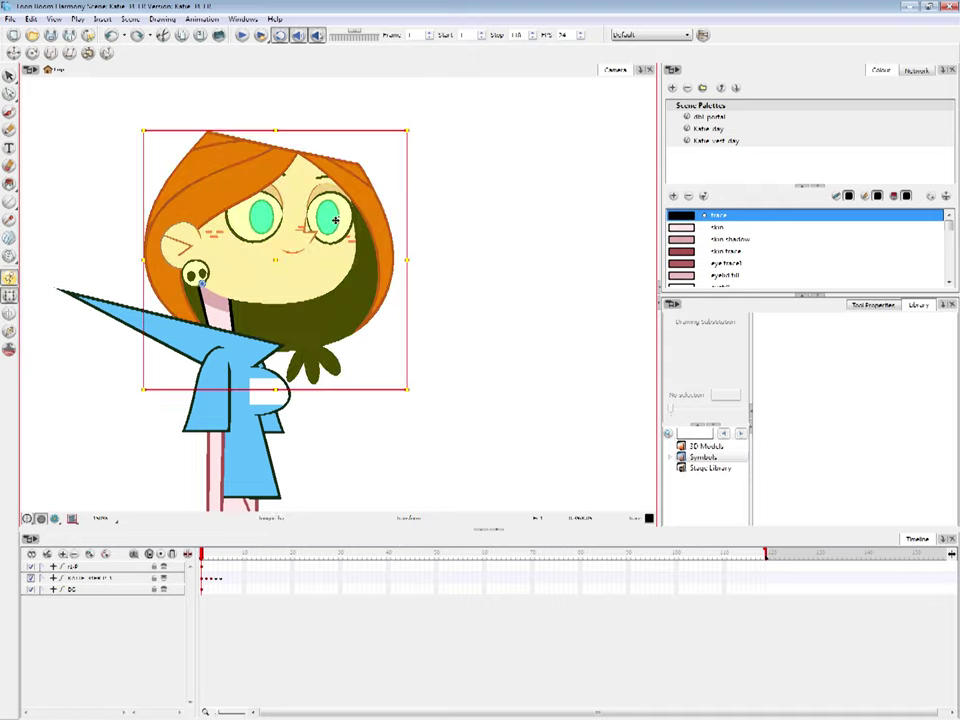
key(b)
click(421, 184)
Select the far eye's pupil and climb its parent hierarchy to the group holding the whole eye and cheek blush
click(334, 216)
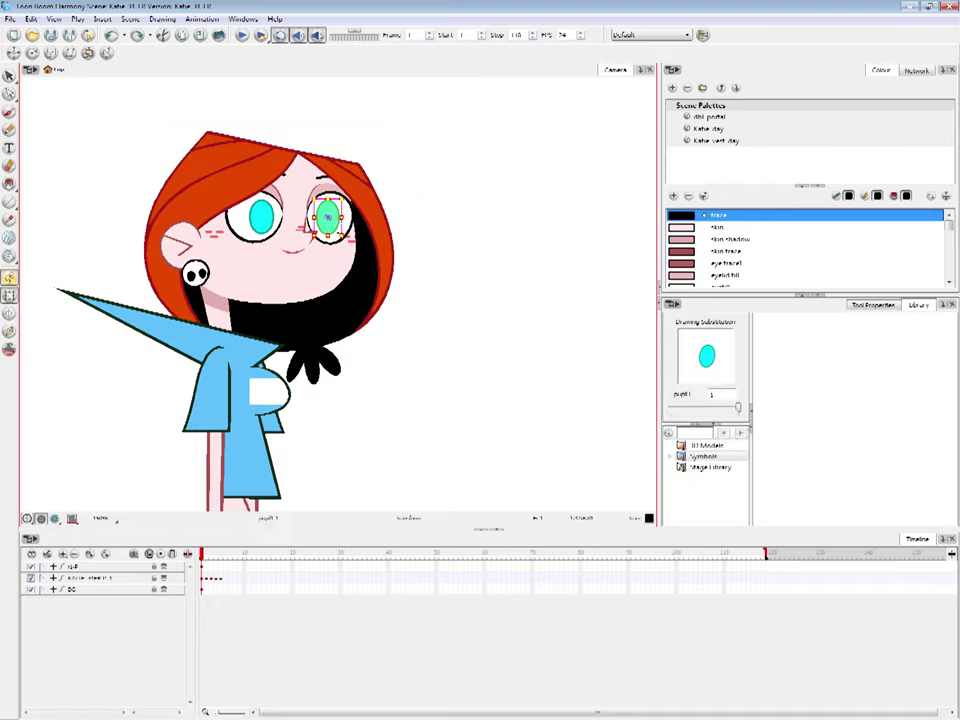
key(b)
shift+click(332, 179)
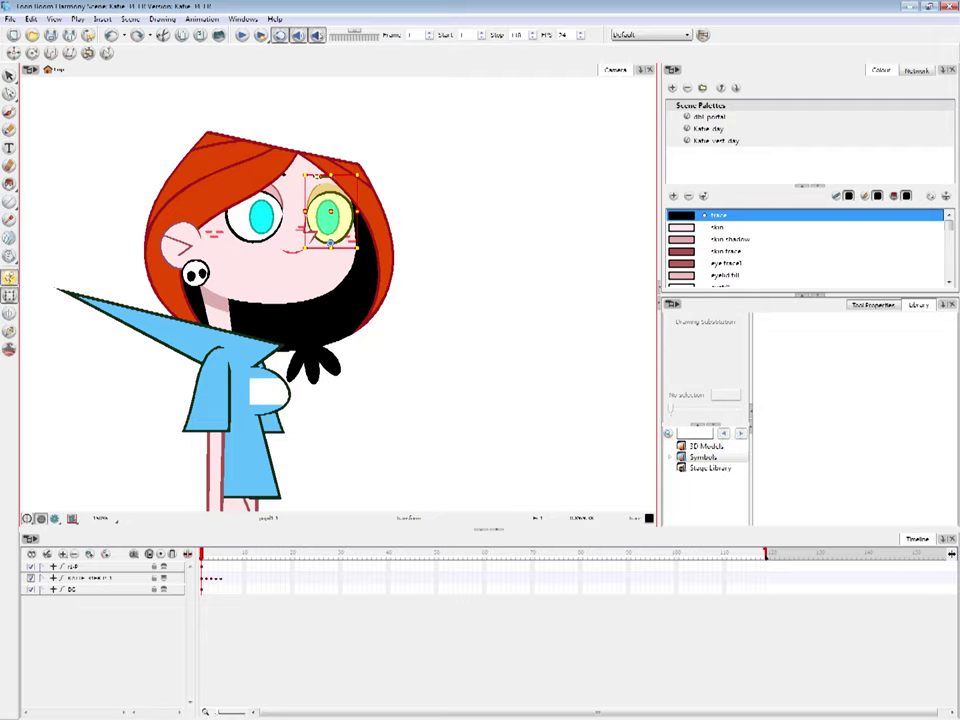
key(b)
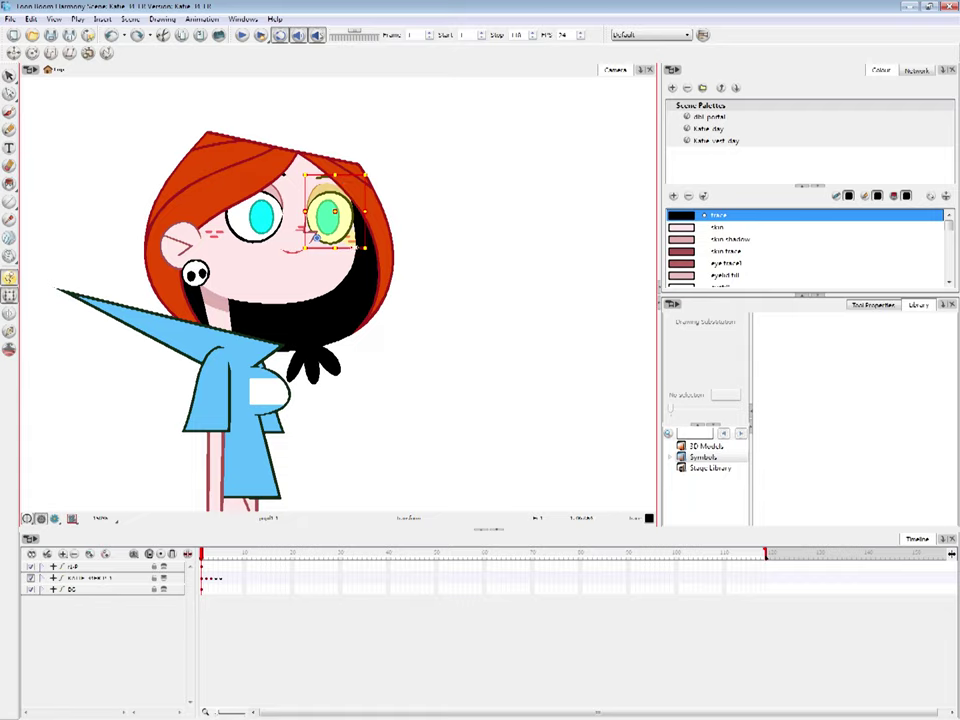
Climb the selection from the far eye to the head and neck group, tilt the head slightly counterclockwise, and deselect
key(b)
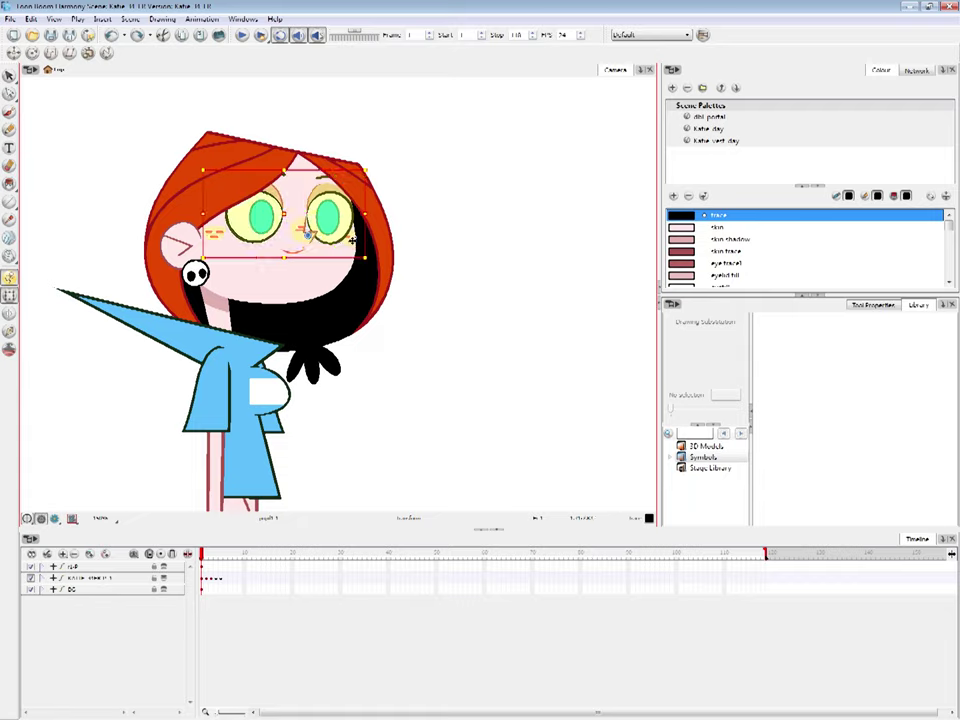
key(ctrl+z)
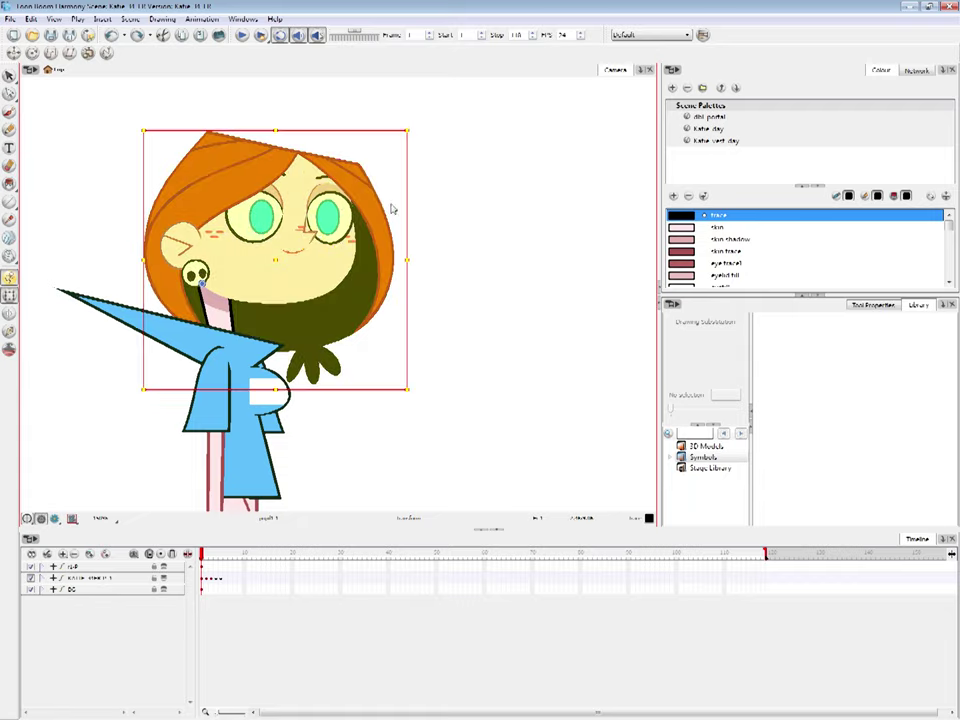
key(ctrl+z)
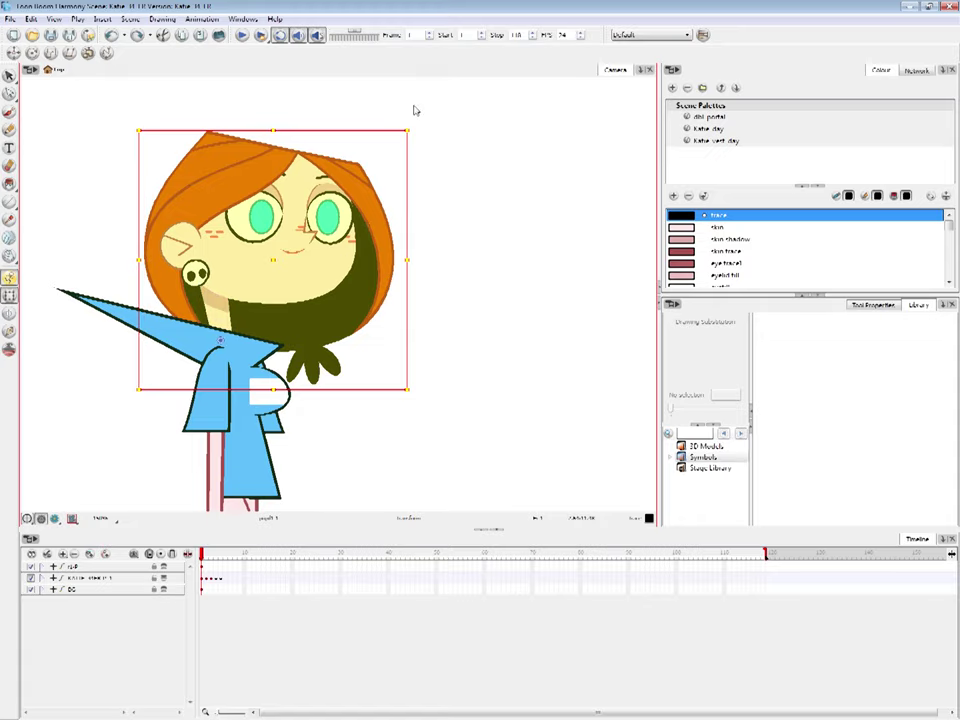
key(ctrl+z)
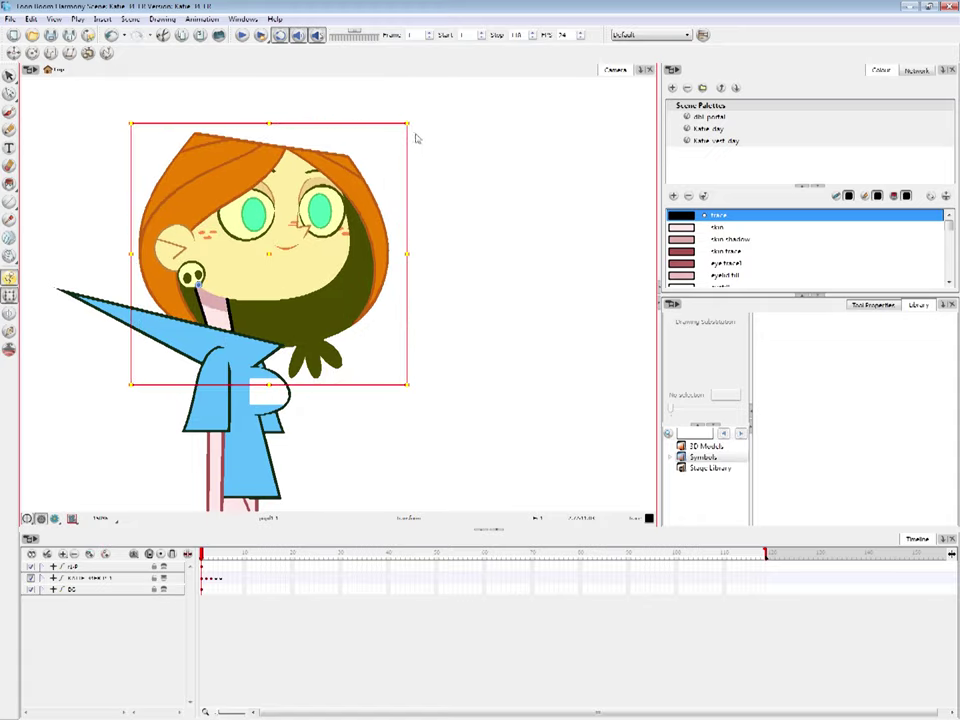
click(417, 147)
Try nudging the far eye's pupil away from the nose, extend the selection to its whole eye group, and deselect
click(325, 213)
key(b)
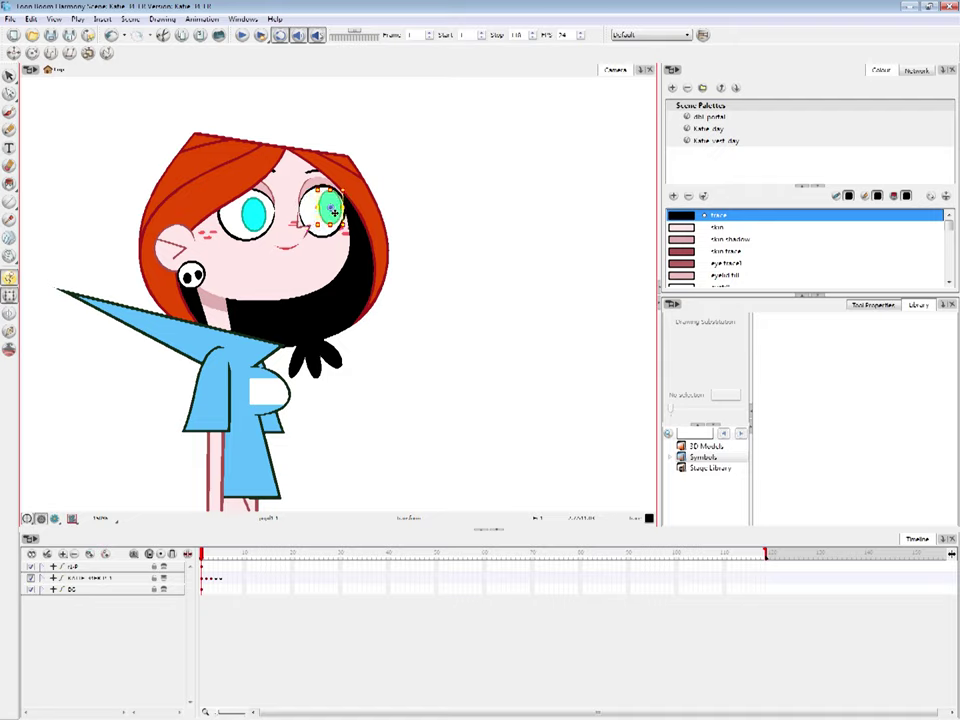
key(b)
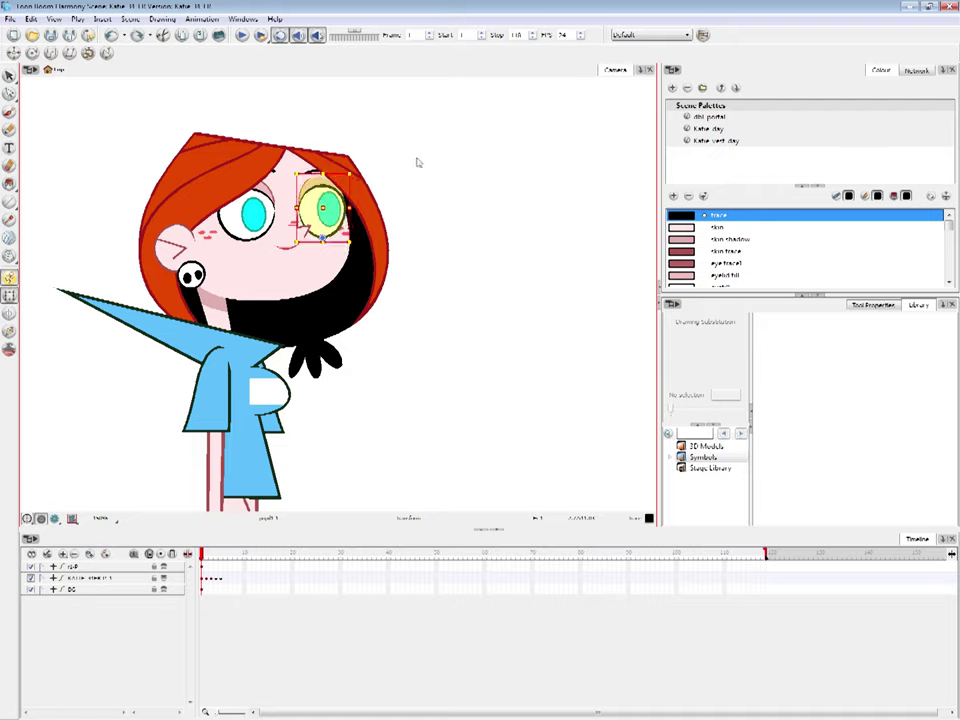
click(417, 191)
Select the nose, climb its parent hierarchy to the head group, return to the nose alone, and deselect it
click(302, 228)
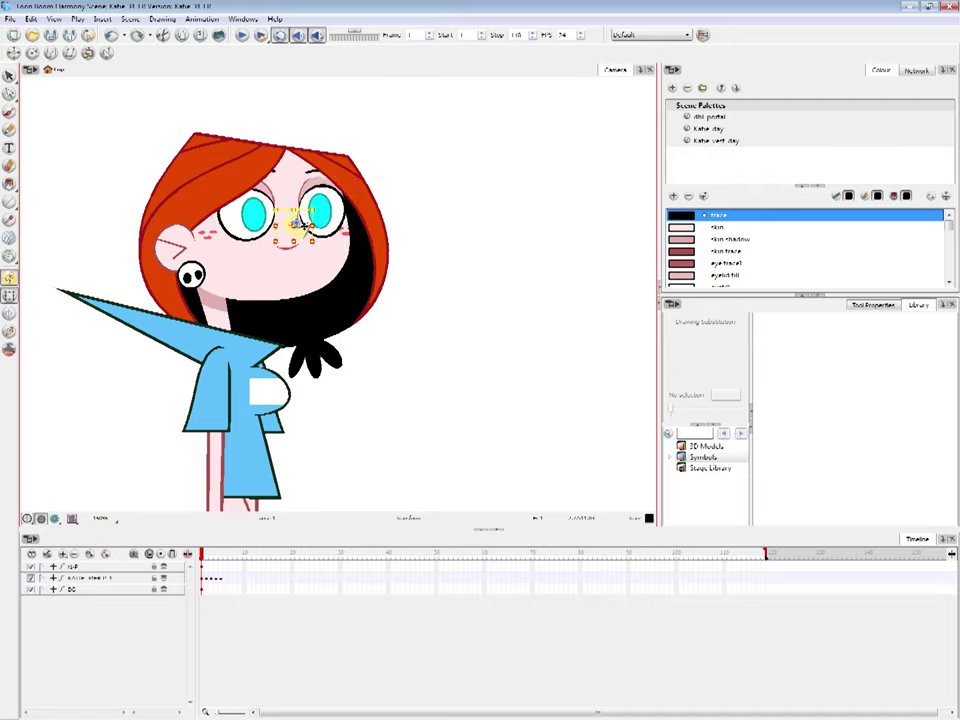
key(b)
key(b)
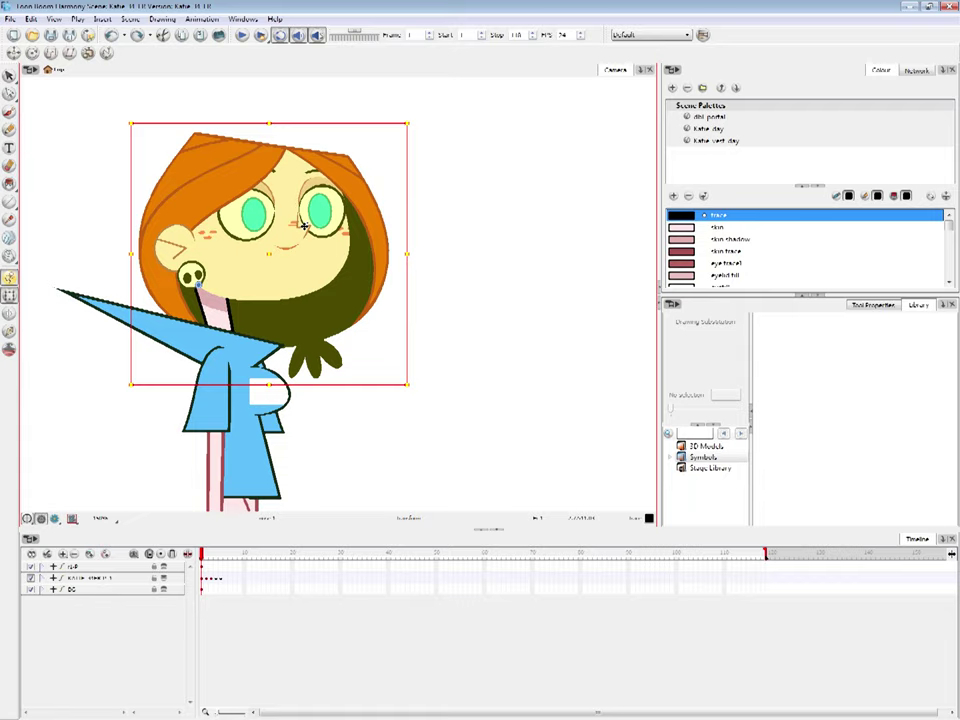
click(303, 225)
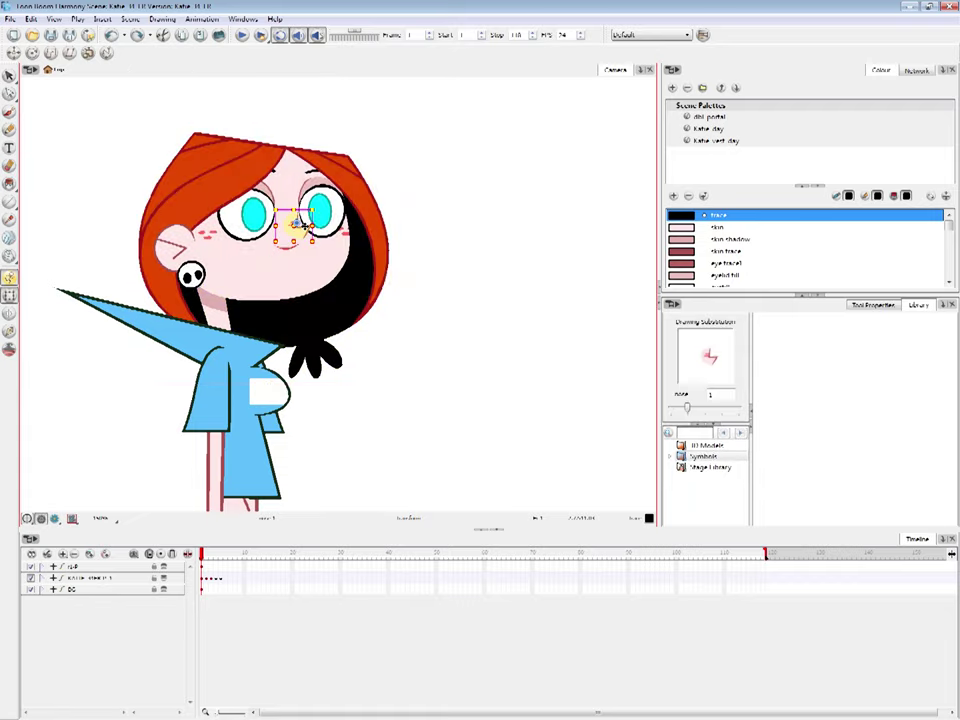
click(450, 195)
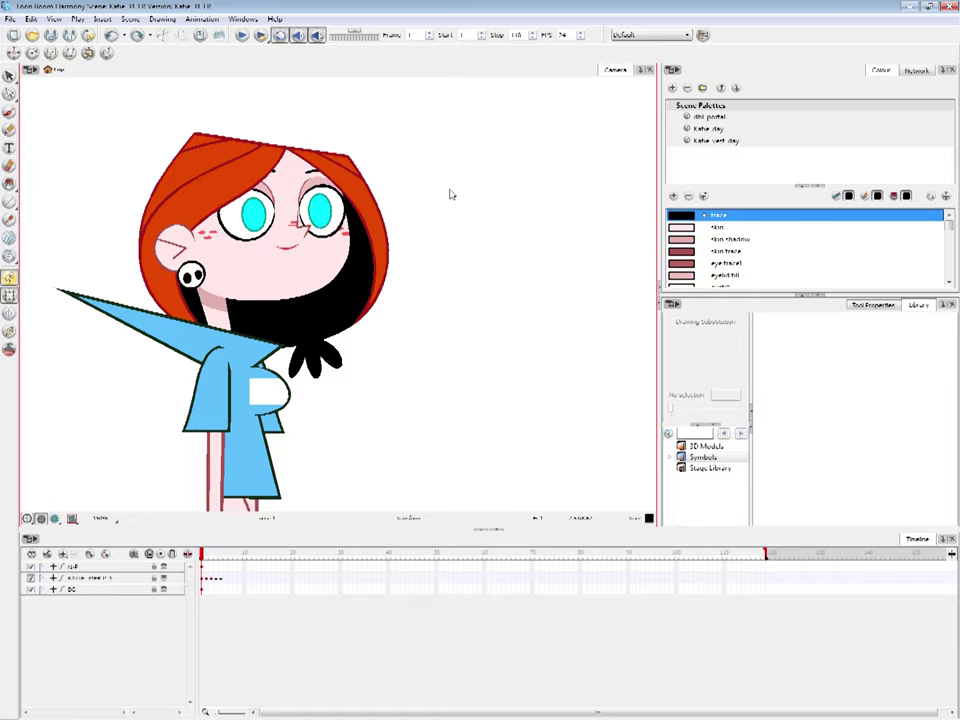
Select the face, extend the selection to the head and neck group, and move the group slightly up and to the right
click(328, 263)
key(b)
key(b)
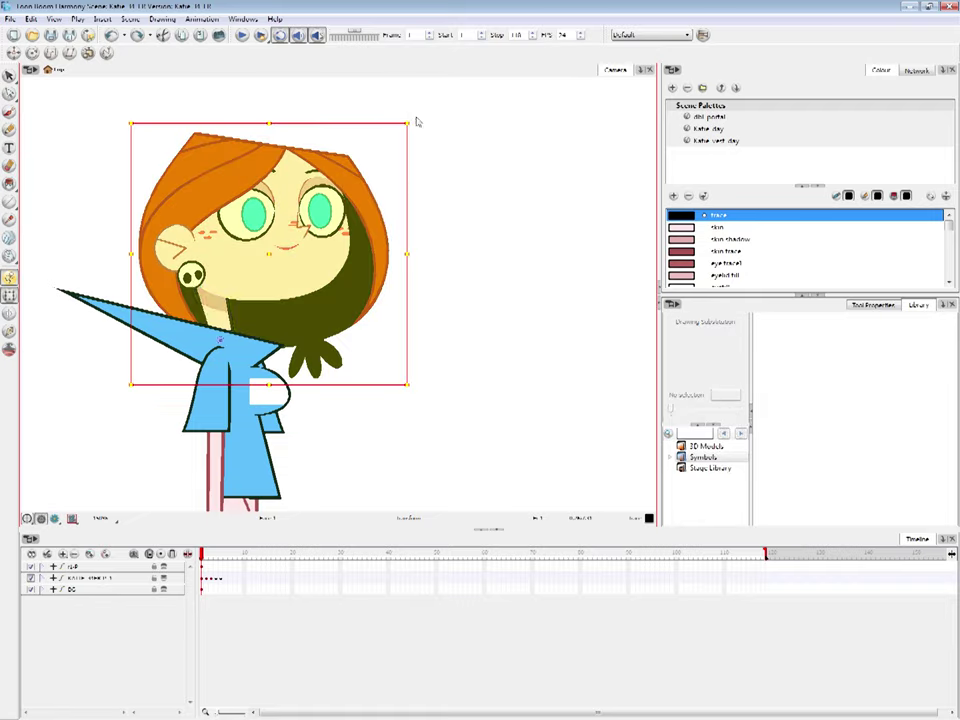
mouse_move(287, 260)
mouse_down()
mouse_move(328, 226)
mouse_move(269, 263)
mouse_move(281, 228)
mouse_move(266, 237)
mouse_move(289, 250)
mouse_up()
mouse_move(369, 260)
mouse_down()
mouse_move(396, 255)
mouse_move(423, 229)
mouse_move(338, 250)
mouse_up()
mouse_move(213, 168)
mouse_down()
mouse_move(444, 229)
mouse_move(369, 130)
mouse_move(221, 154)
mouse_up()
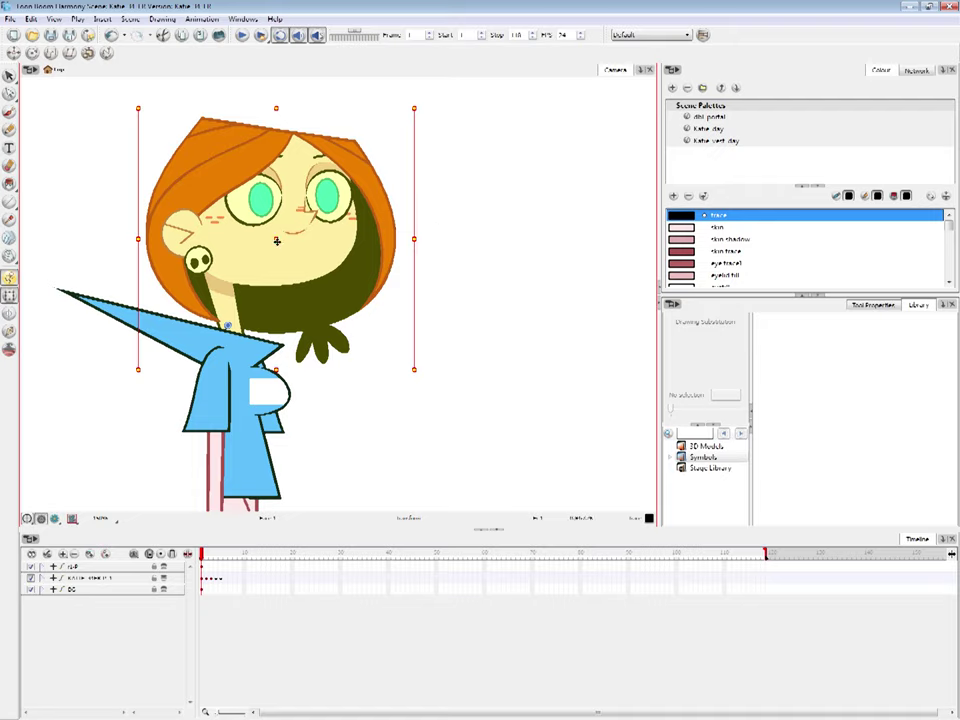
Try moving, scaling, squeezing horizontally and skewing the head and neck group with its bounding box, undoing each change
mouse_move(276, 239)
mouse_down()
mouse_move(304, 231)
mouse_move(271, 242)
mouse_up()
key(ctrl+z)
mouse_move(414, 107)
mouse_down()
mouse_move(375, 124)
mouse_move(441, 129)
mouse_move(399, 152)
mouse_move(408, 112)
mouse_up()
key(ctrl+z)
mouse_move(414, 238)
mouse_down()
mouse_move(349, 228)
mouse_move(418, 238)
mouse_move(401, 236)
mouse_up()
key(ctrl+z)
drag(414, 140, 406, 181)
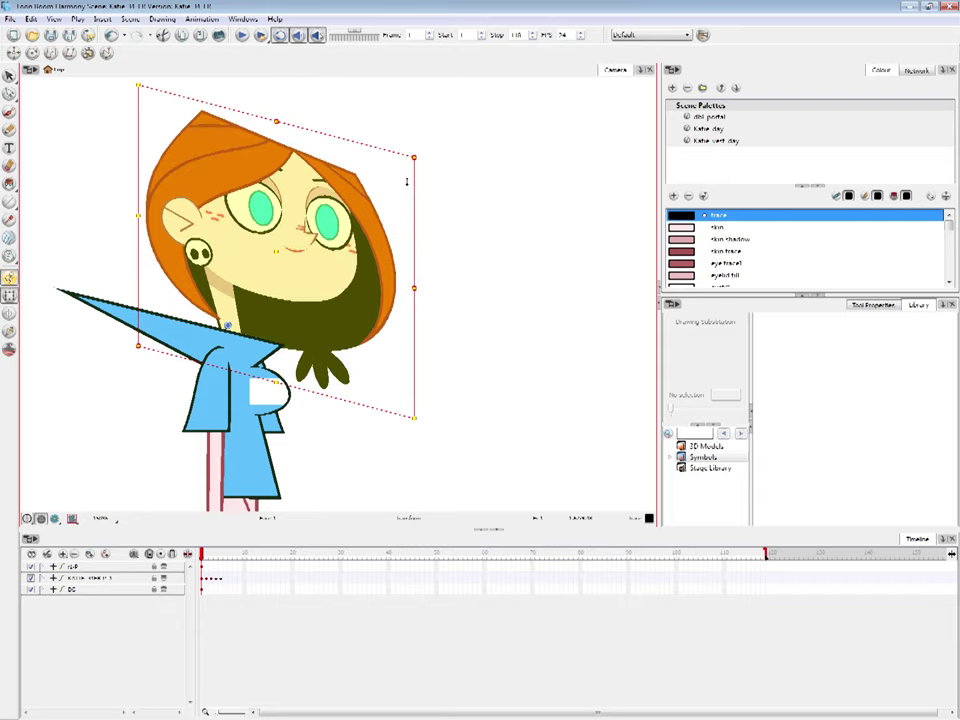
key(ctrl+z)
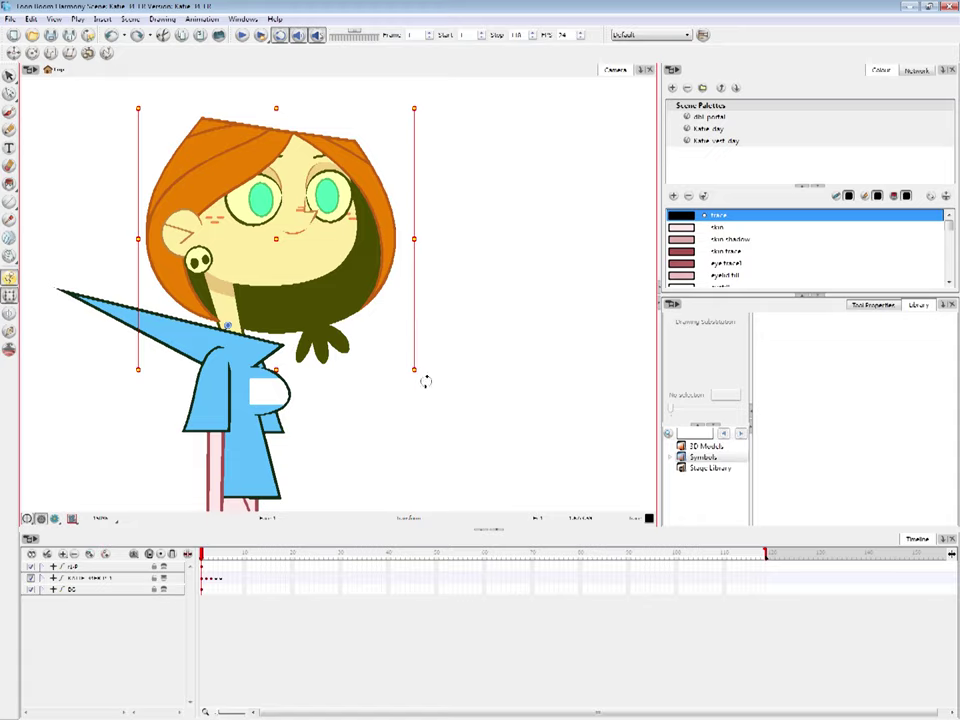
Test rotating the head and neck group and undo it, then scale the group down slightly and deselect
mouse_move(426, 379)
mouse_down()
mouse_move(388, 407)
mouse_move(433, 377)
mouse_move(431, 389)
mouse_up()
key(ctrl+z)
mouse_move(414, 108)
mouse_down()
mouse_move(381, 133)
mouse_move(413, 116)
mouse_move(413, 127)
mouse_move(417, 118)
mouse_move(404, 127)
mouse_move(439, 101)
mouse_move(308, 205)
mouse_move(399, 133)
mouse_move(401, 107)
mouse_move(393, 137)
mouse_move(364, 152)
mouse_move(426, 122)
mouse_move(417, 115)
mouse_up()
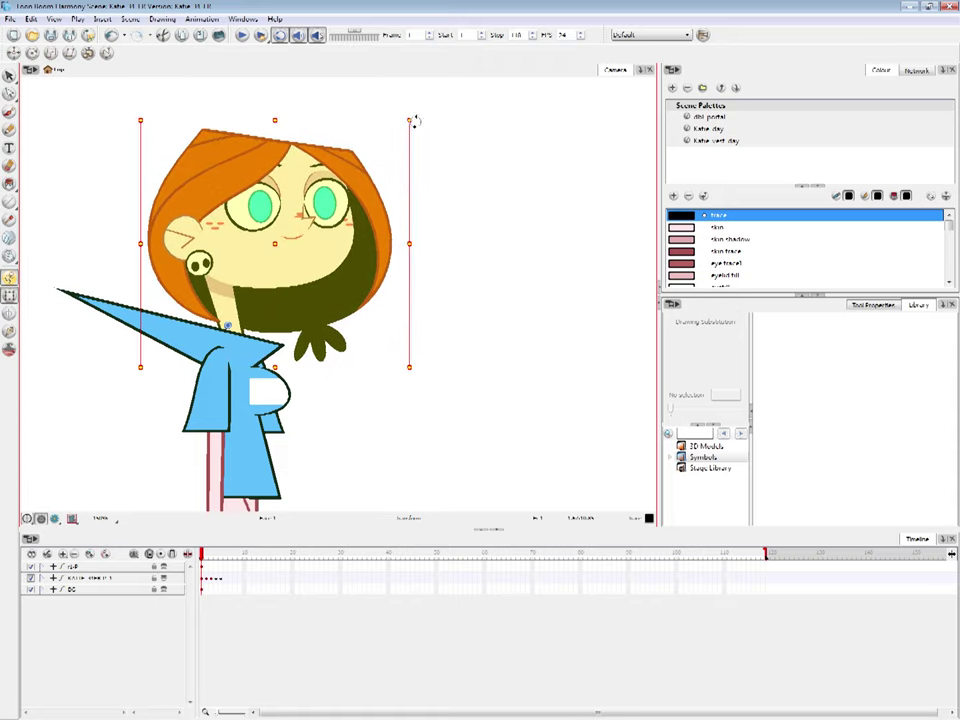
click(453, 153)
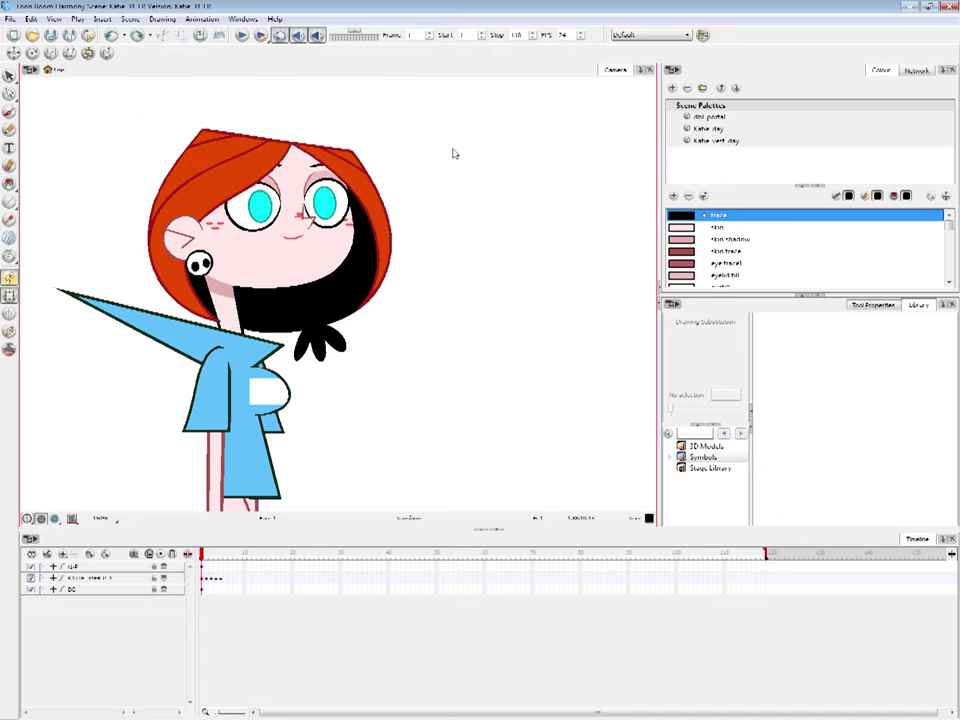
With Animate mode on, select the face, climb to the head and neck group, and move the group slightly down
click(10, 281)
click(8, 279)
click(312, 259)
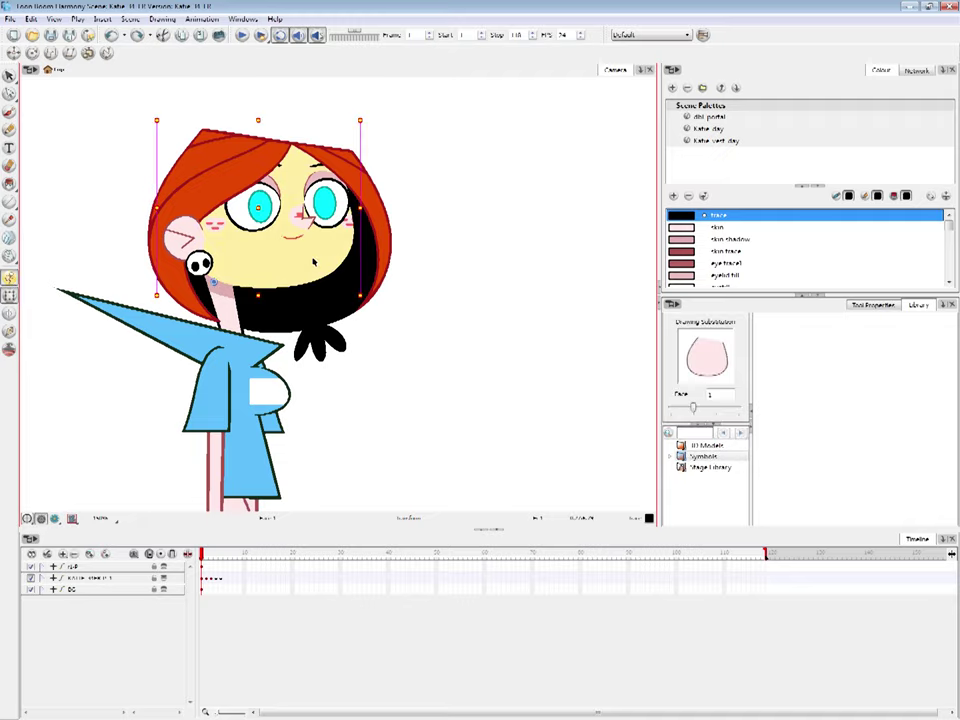
key(b)
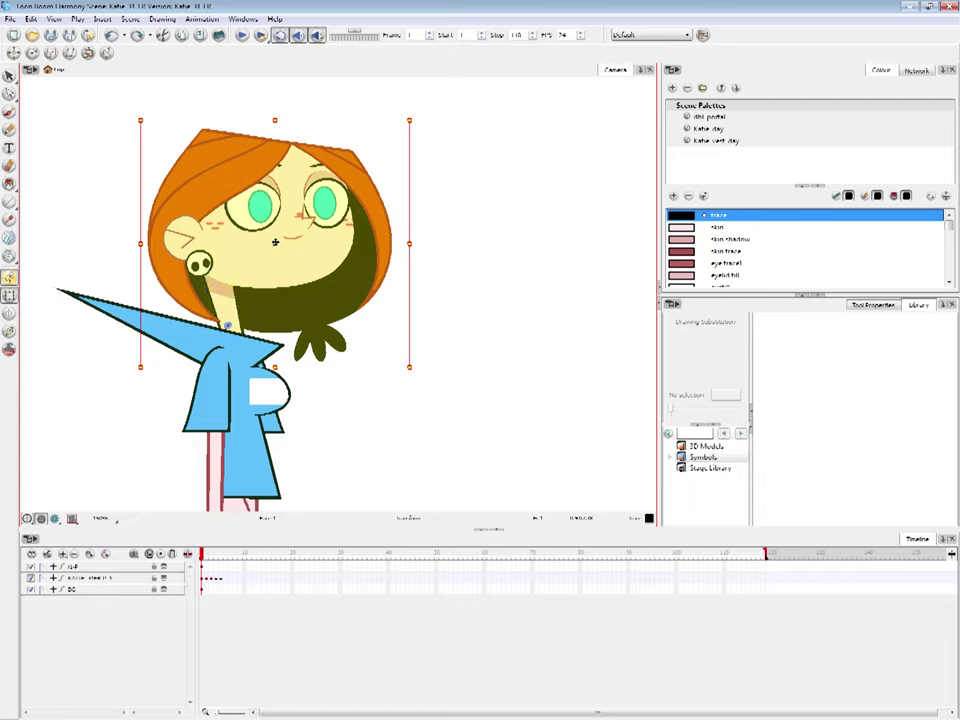
mouse_move(275, 242)
mouse_down()
mouse_move(287, 249)
mouse_move(272, 258)
mouse_up()
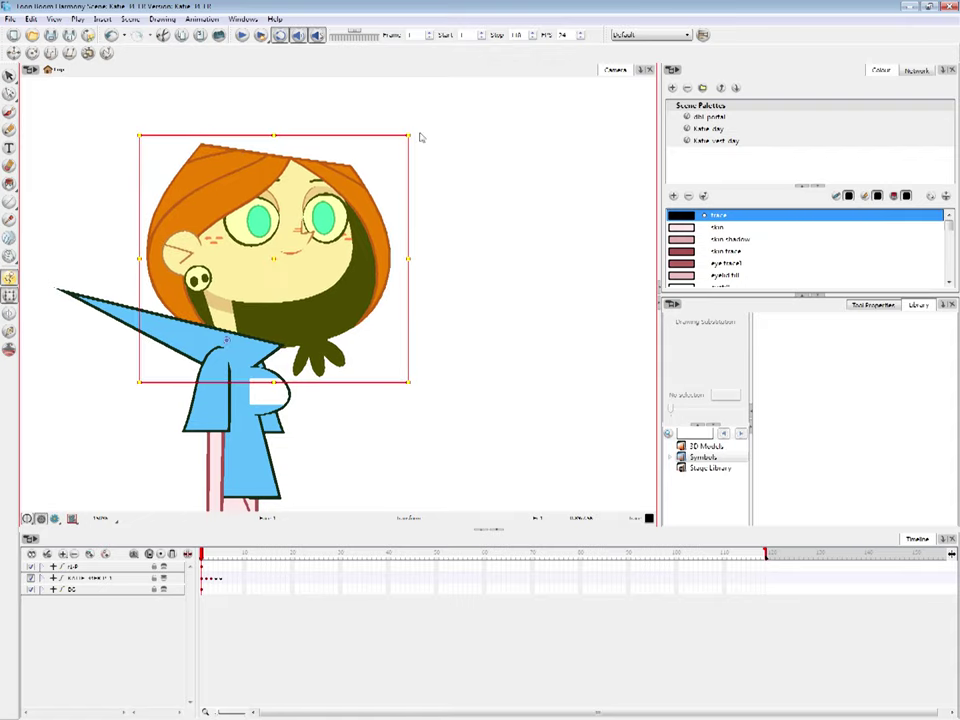
Rotate the head and neck group counterclockwise in Animate mode so the face tilts upward, then clear the selection
drag(414, 137, 381, 72)
click(285, 218)
key(b)
click(416, 122)
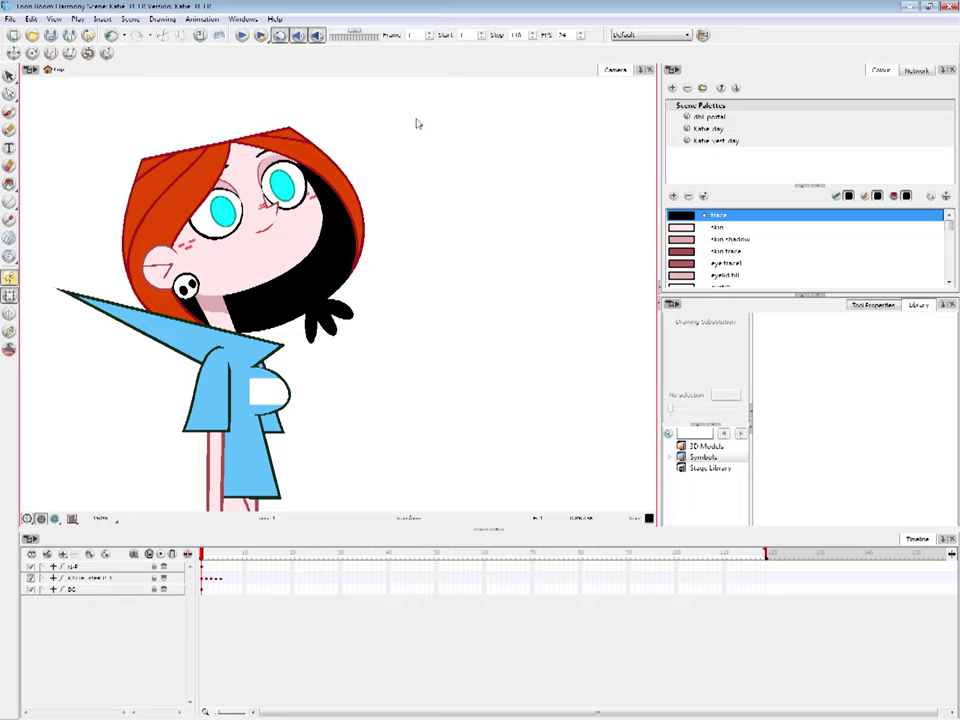
Step between frames 1 and 2 to compare the character's poses, ending on frame 1
key(2)
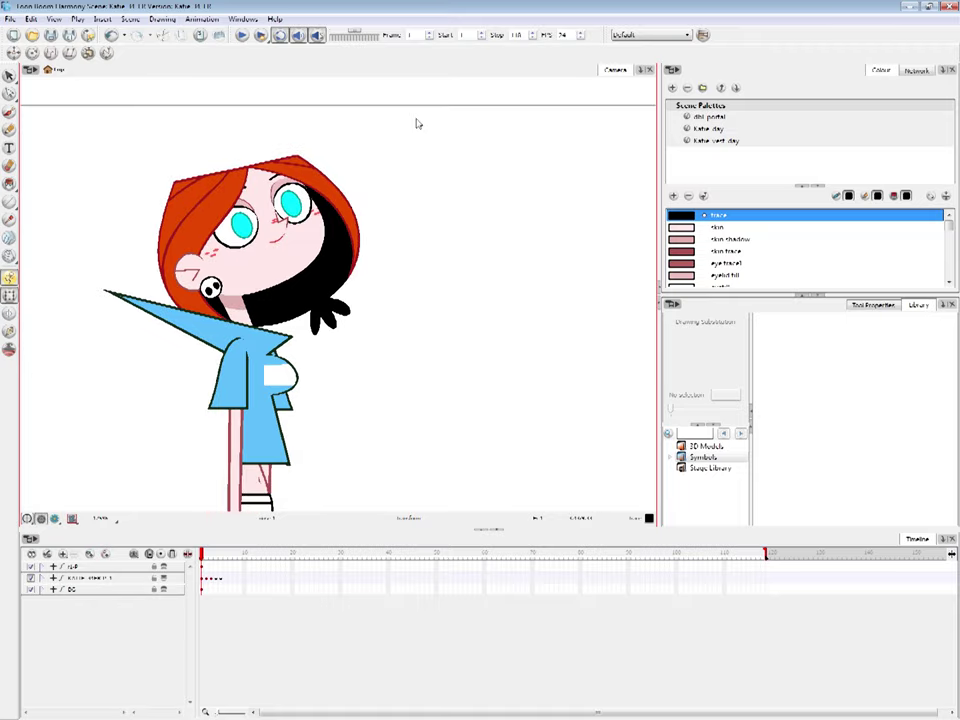
key(period)
key(comma)
key(period)
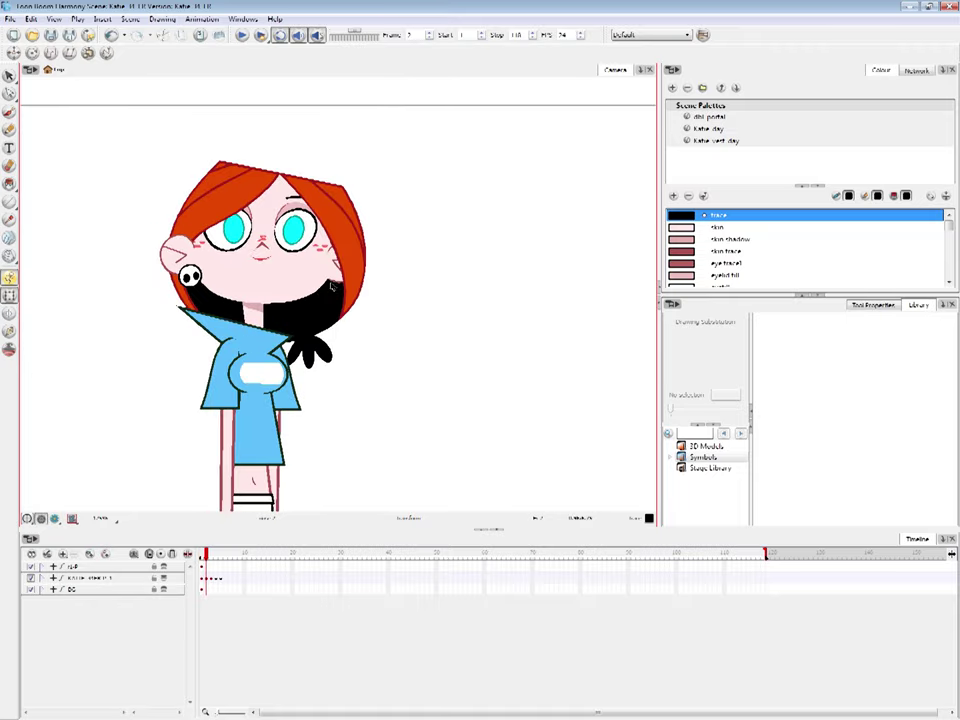
key(comma)
Undo the head and neck rotation on frame 1
key(ctrl+z)
key(ctrl+z)
key(ctrl+z)
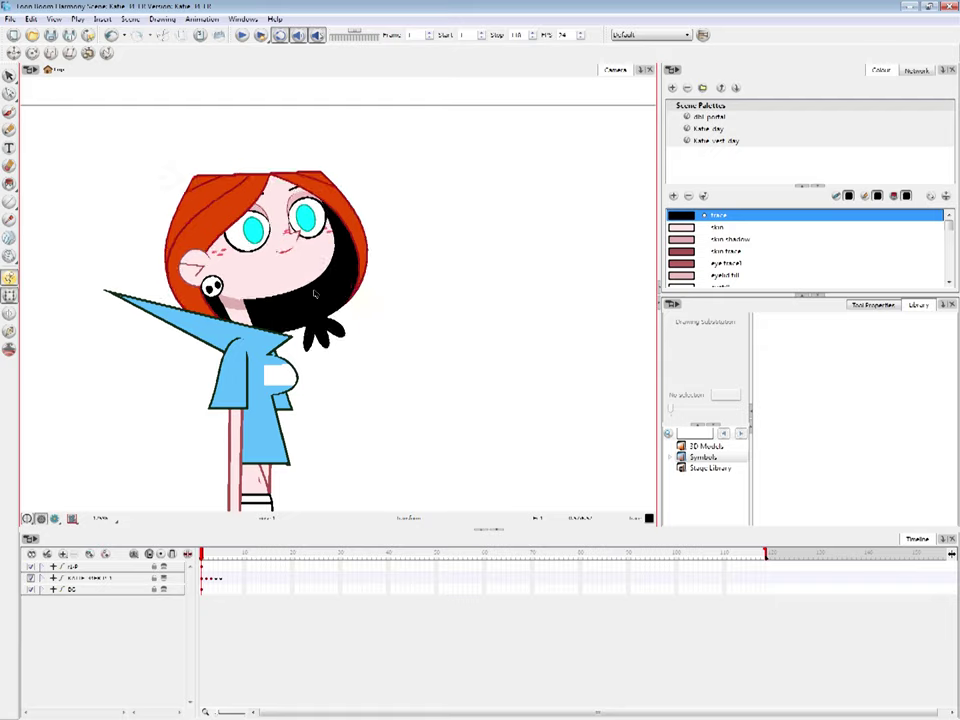
Turn off Animate mode, select the head and neck group, rotate it counterclockwise so the face tilts upward, and deselect
click(10, 279)
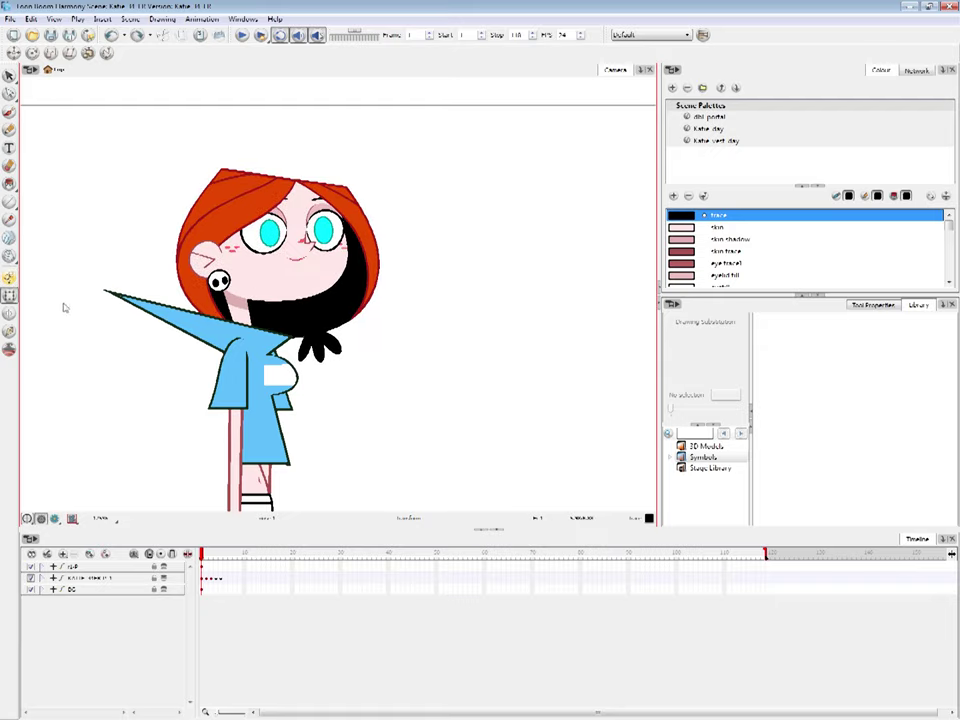
click(316, 275)
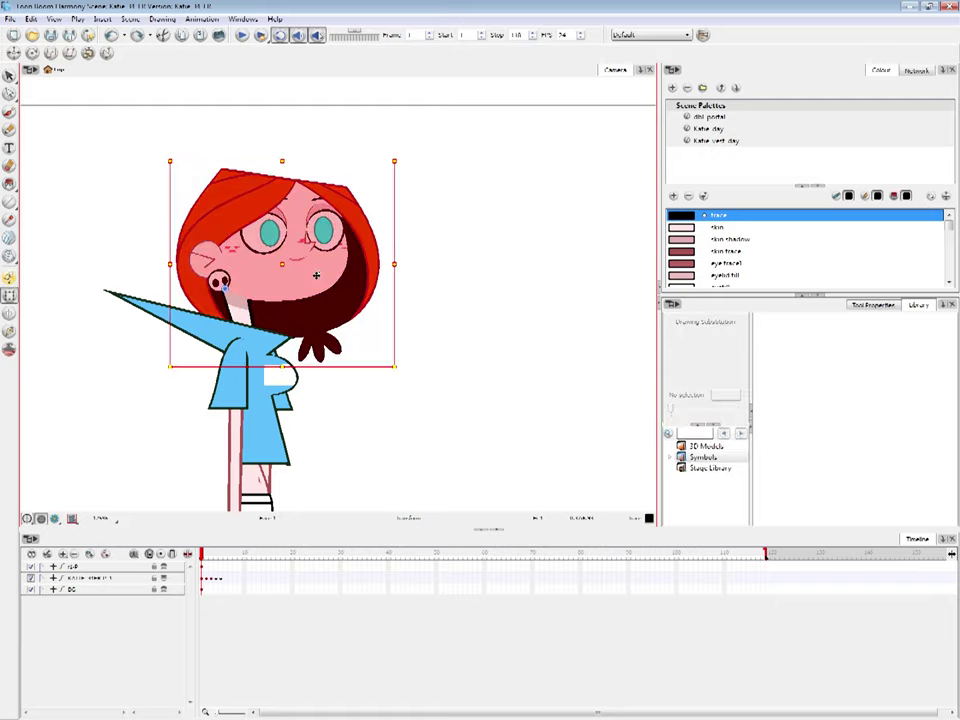
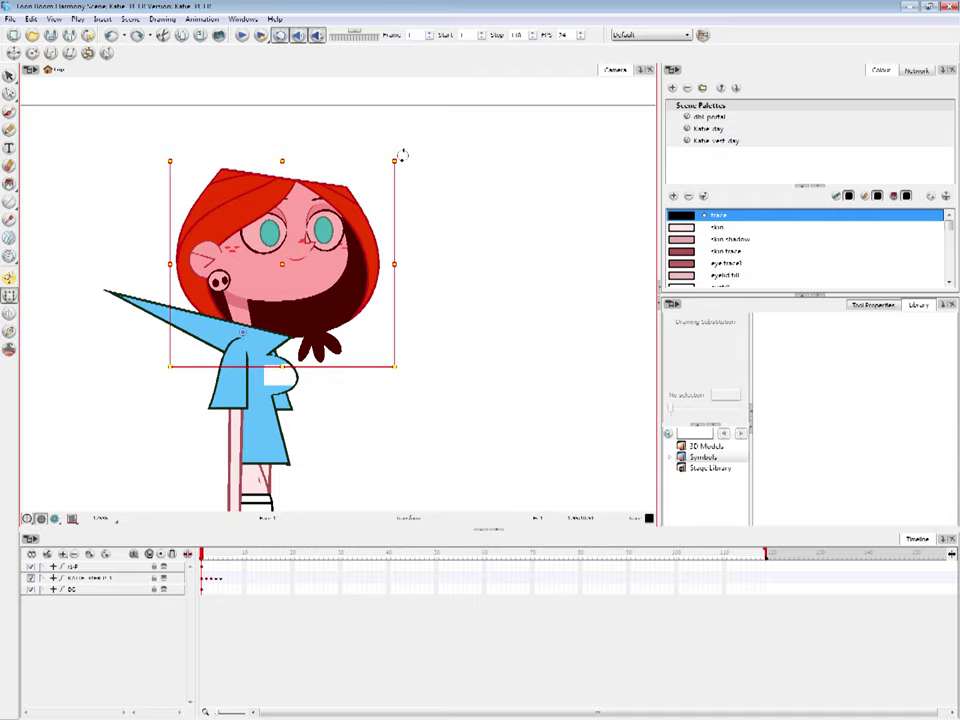
drag(400, 157, 373, 116)
click(412, 166)
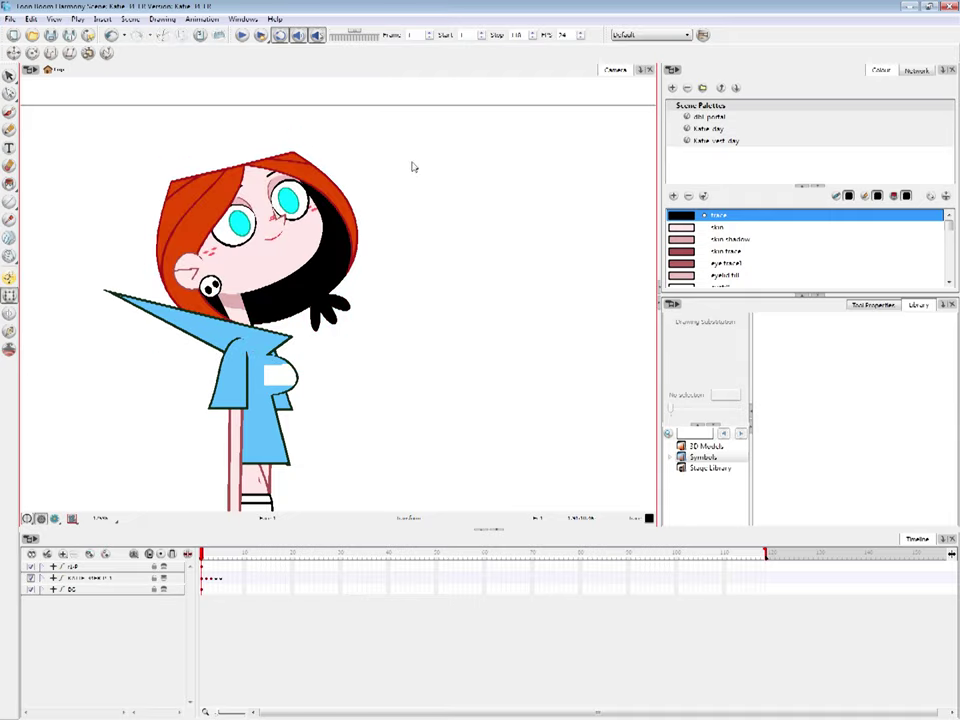
Flip through the first frames to compare the character's head poses, ending back on frame 1
key(period)
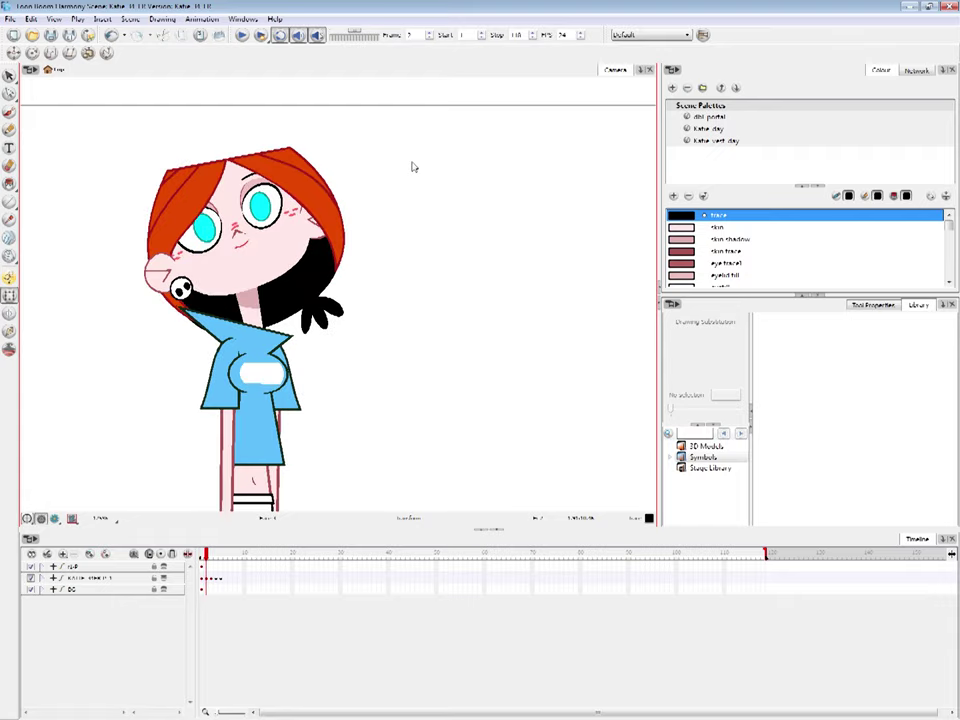
key(period)
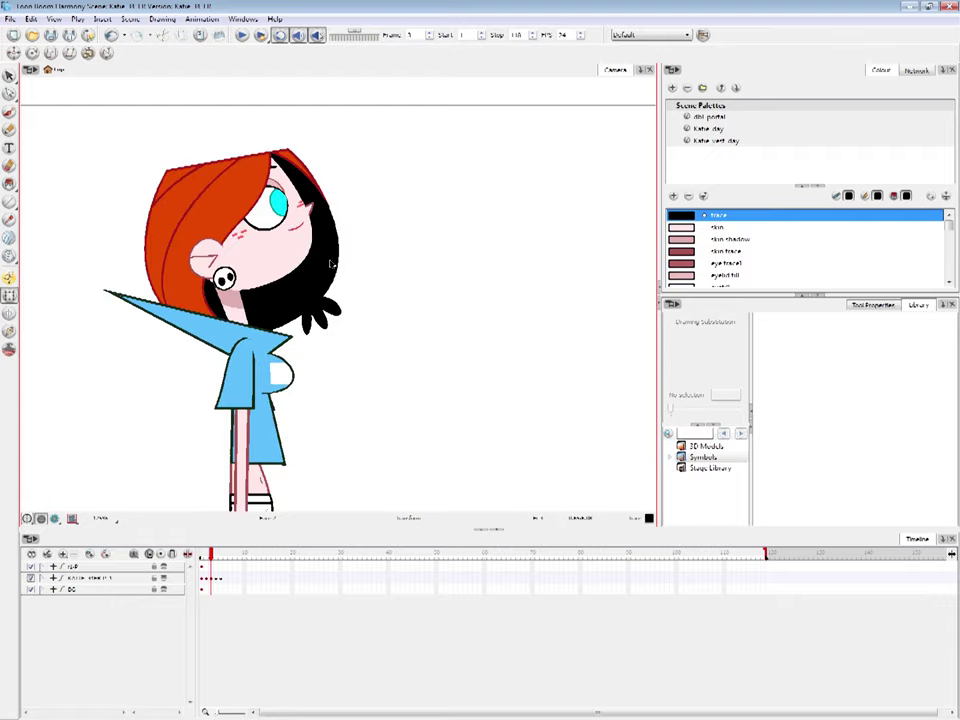
key(period)
key(comma)
key(comma)
key(comma)
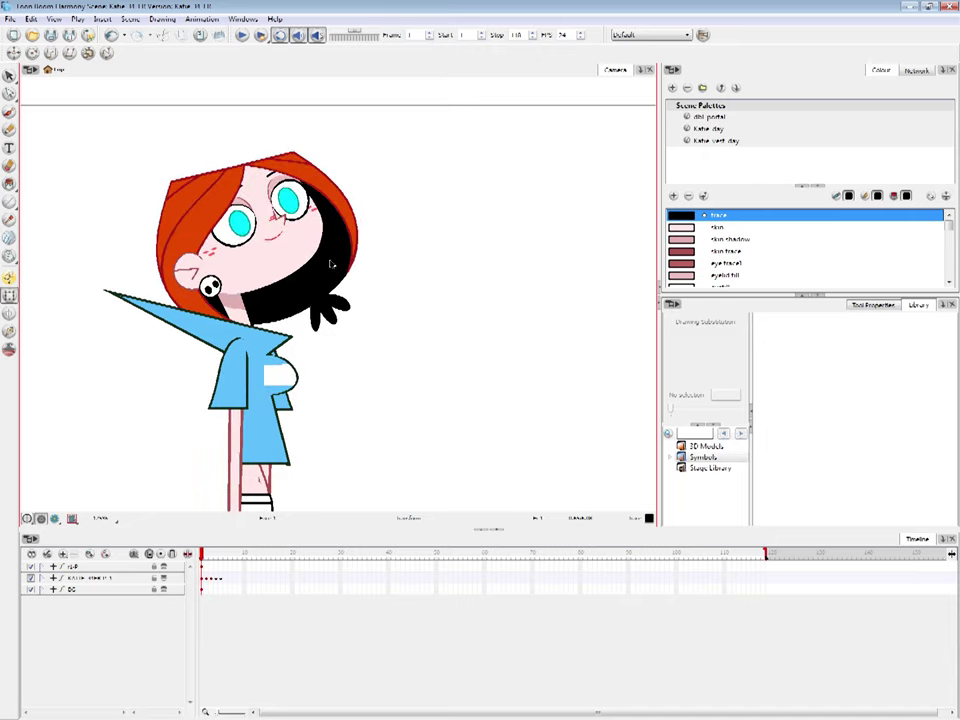
Try moving the character's entire head off the body into the empty area beside it on frame 1
click(330, 263)
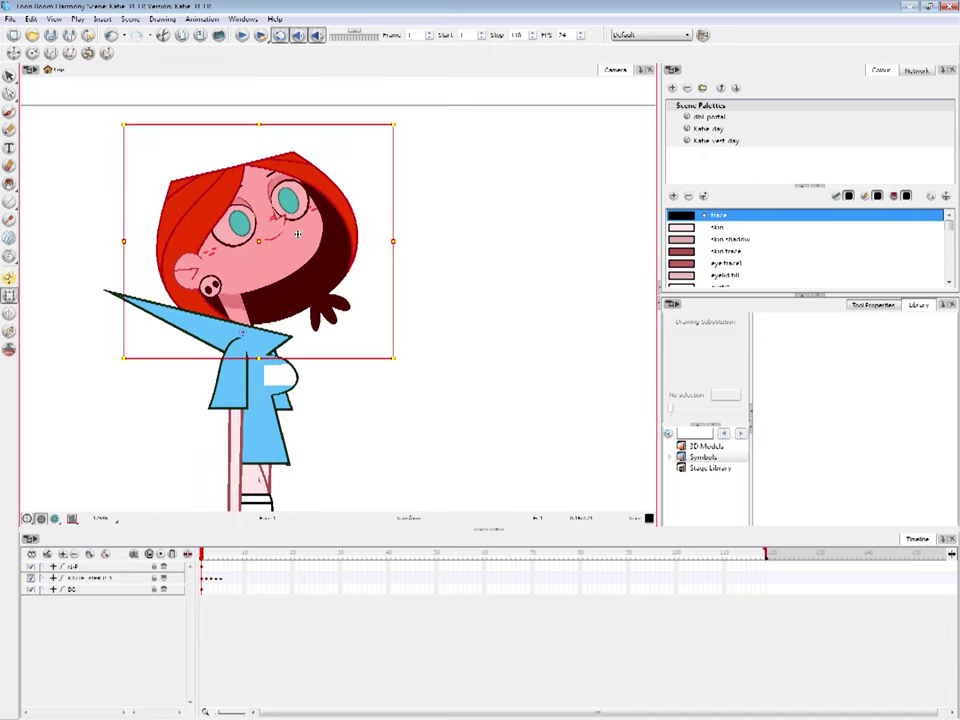
drag(298, 234, 558, 234)
click(498, 431)
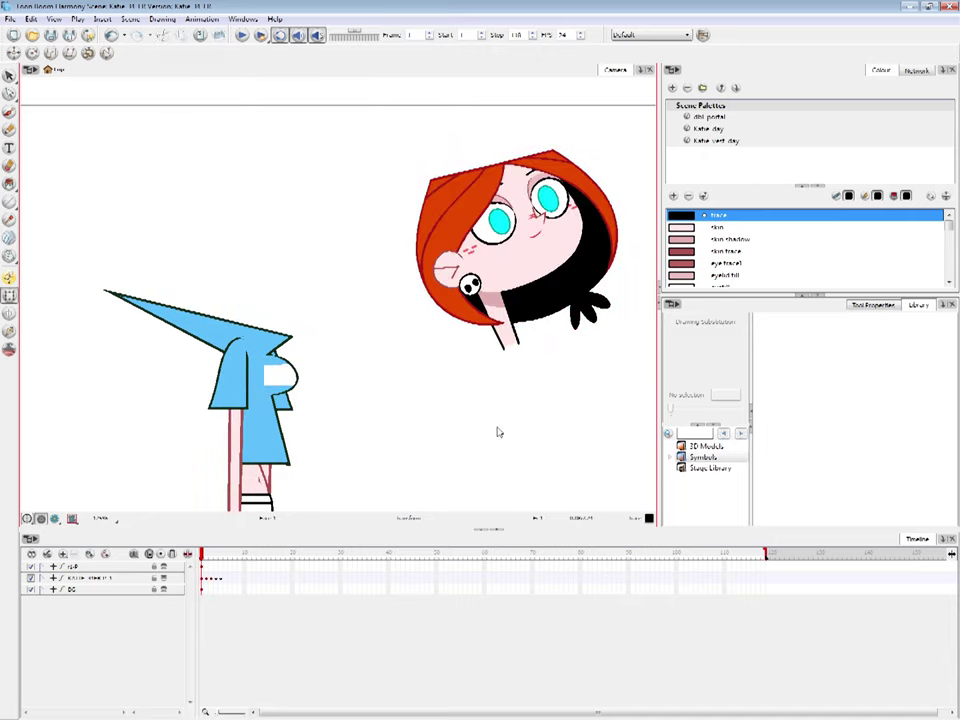
Flip through the character's turnaround frames to check how the head offset carries across the poses
key(period)
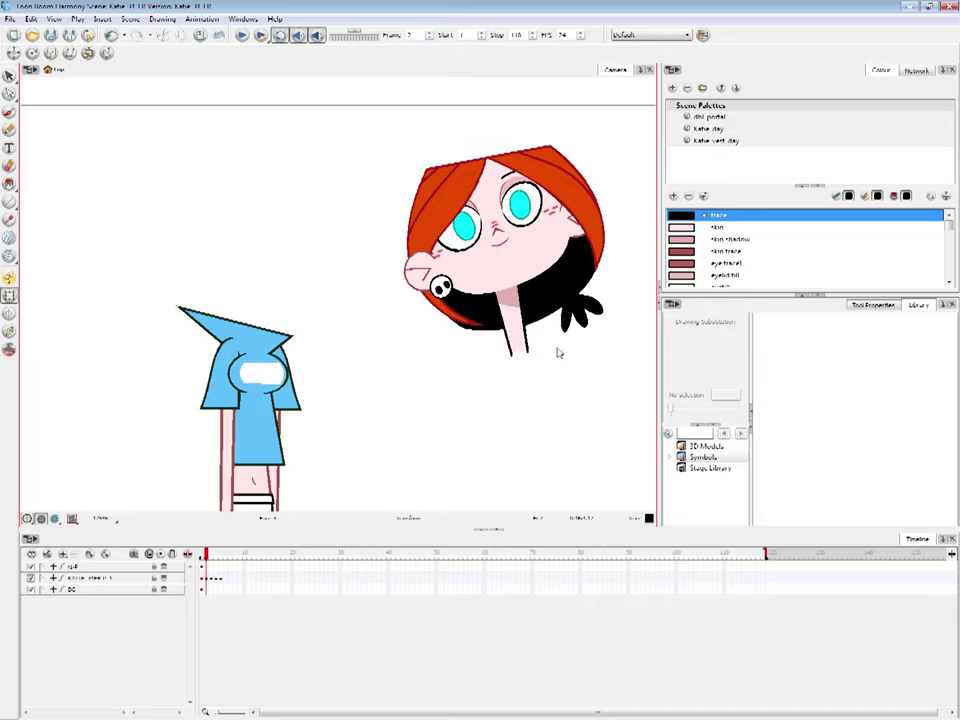
key(period)
key(period)
key(comma)
key(comma)
key(comma)
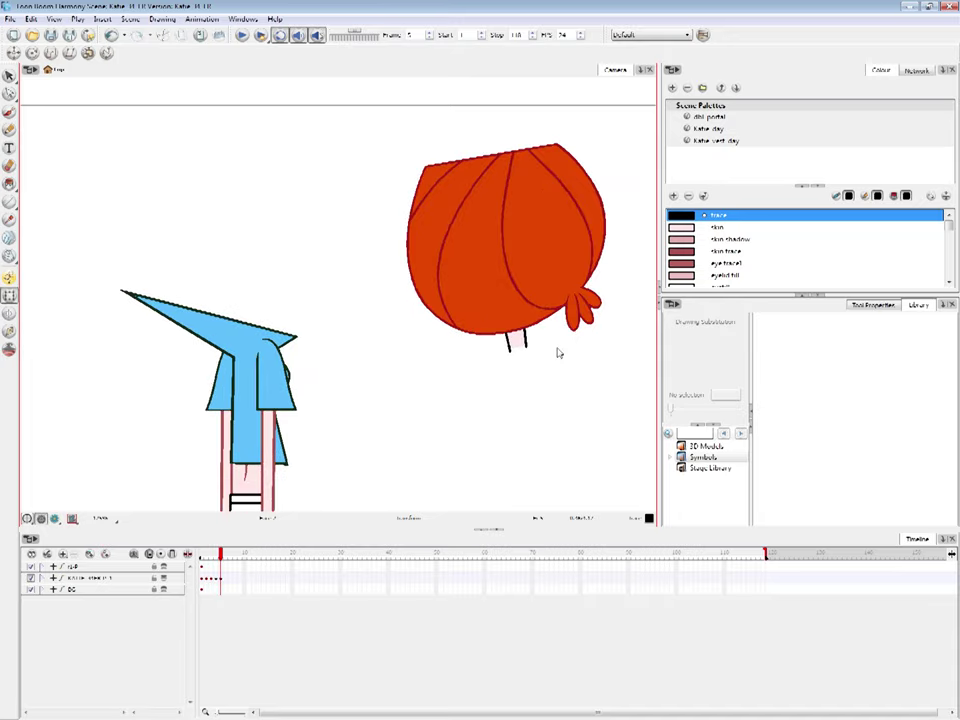
key(1)
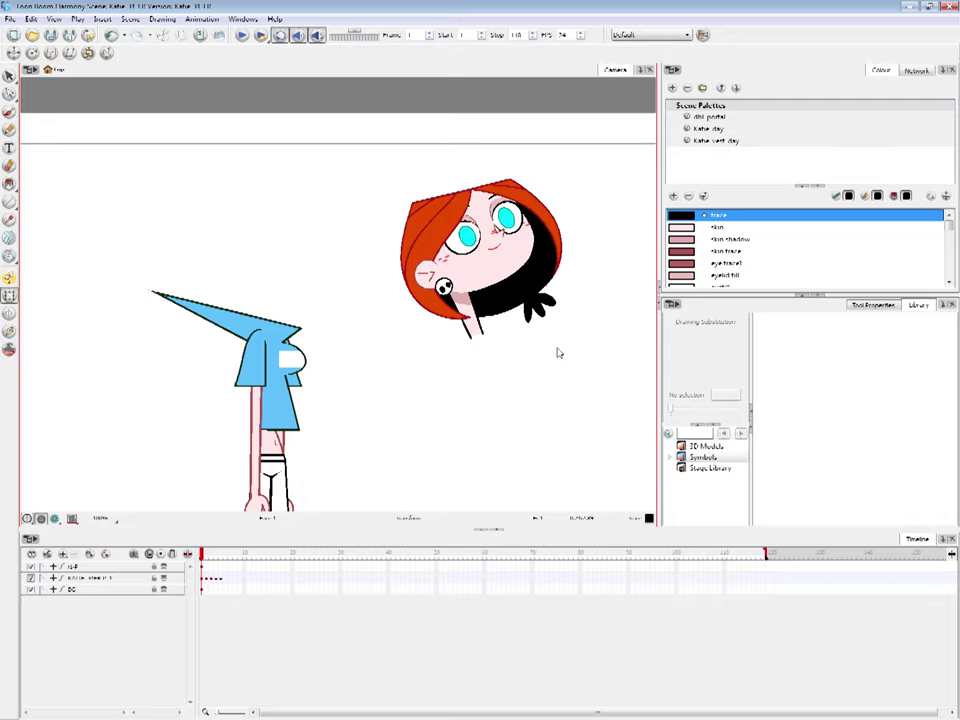
Undo the head's move off the body and its preceding rotation
key(ctrl+z)
key(ctrl+z)
key(ctrl+z)
key(ctrl+z)
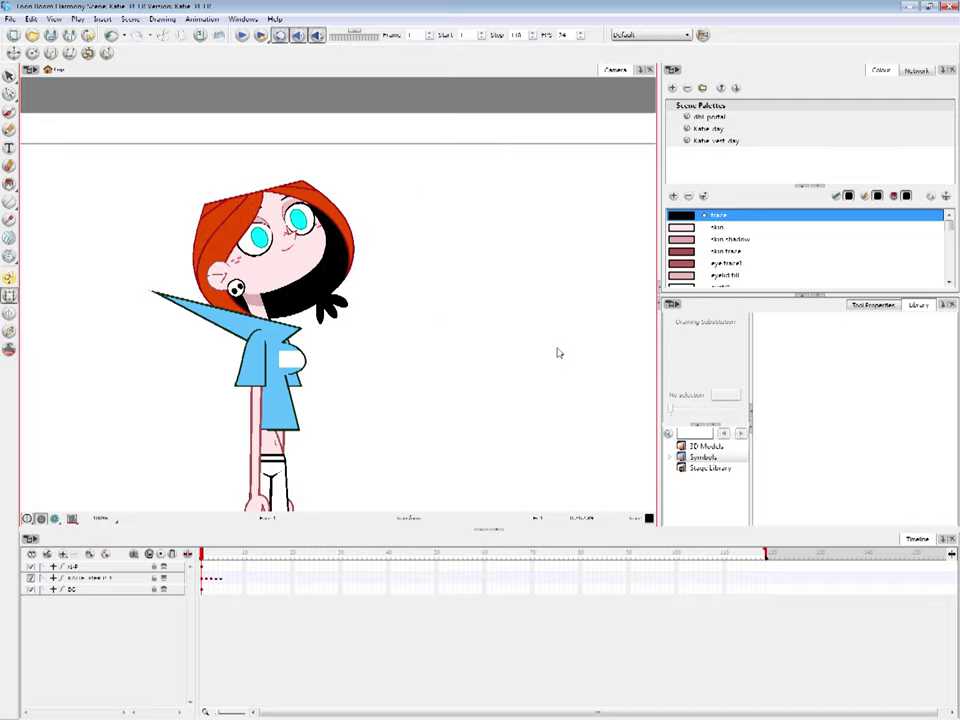
Examine the whole character's poses on frames 1, 3 and 5 of its timeline layer
drag(429, 409, 433, 338)
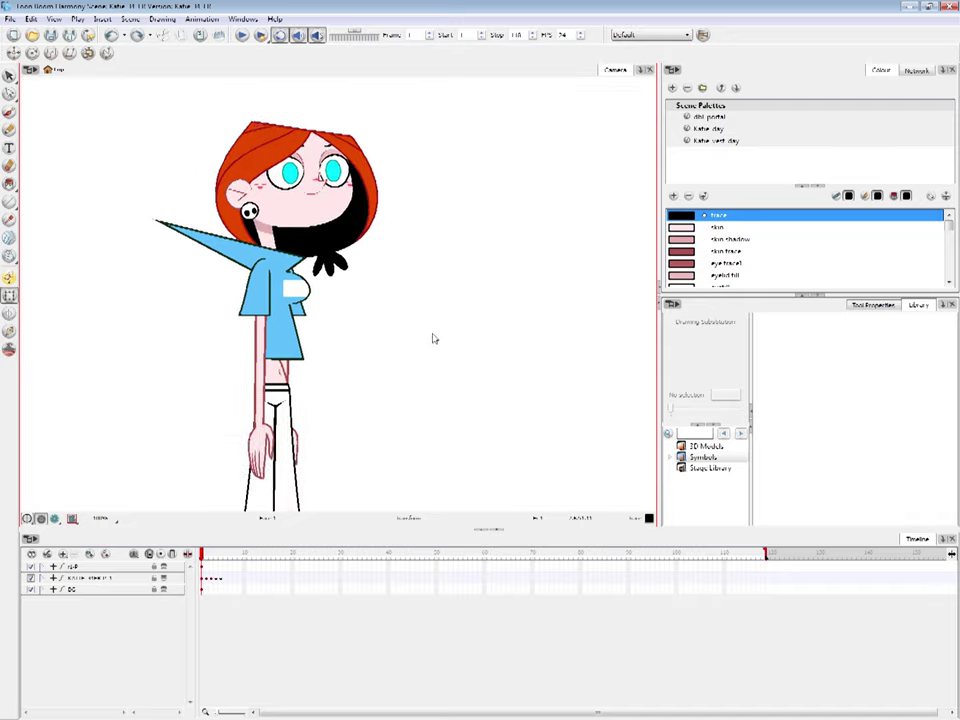
key(1)
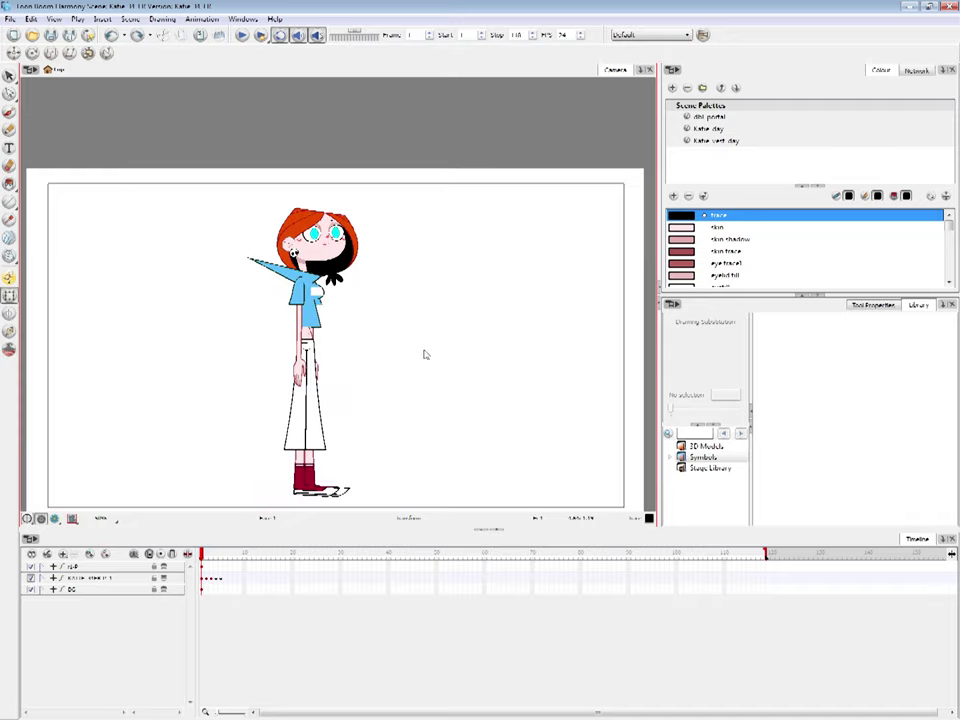
click(202, 578)
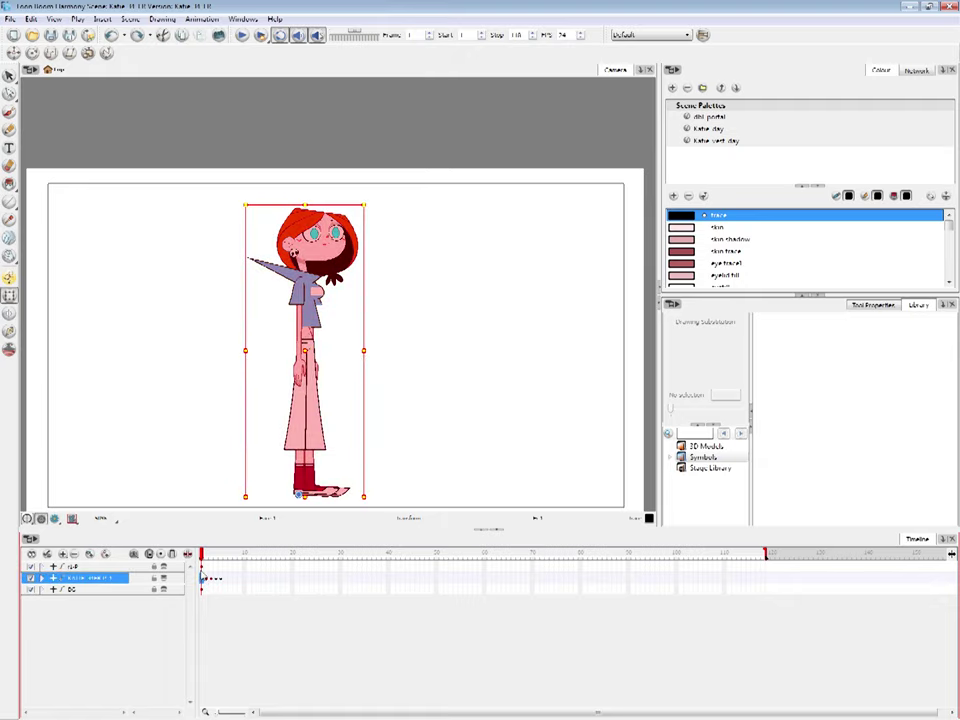
drag(418, 381, 419, 364)
click(212, 578)
click(220, 578)
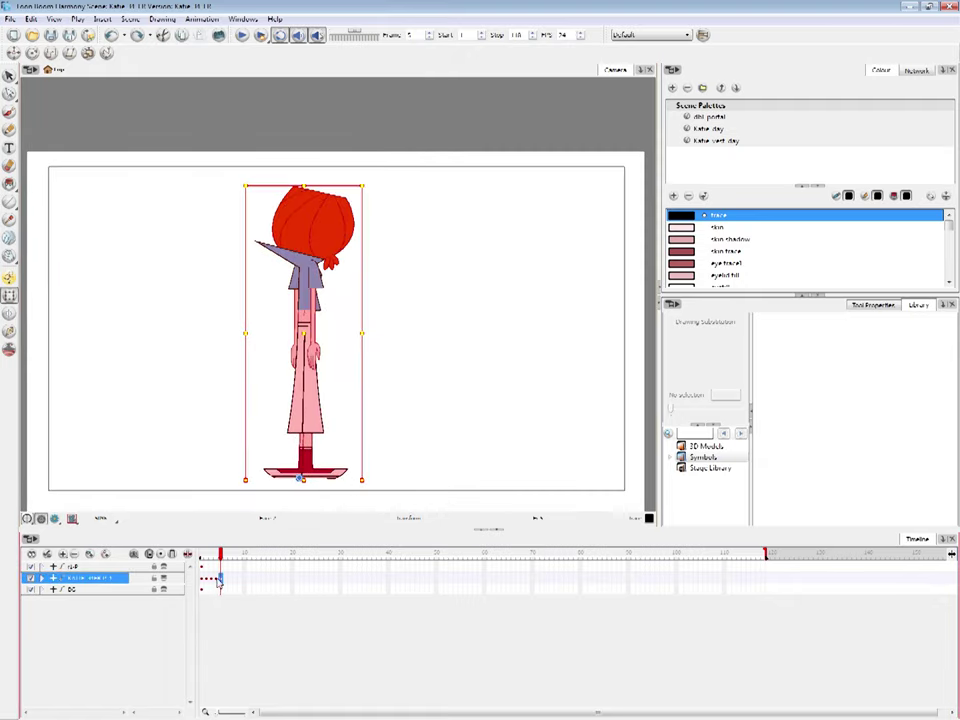
Try scaling the whole character down to less than half its height on frame 1
click(202, 578)
drag(364, 188, 296, 348)
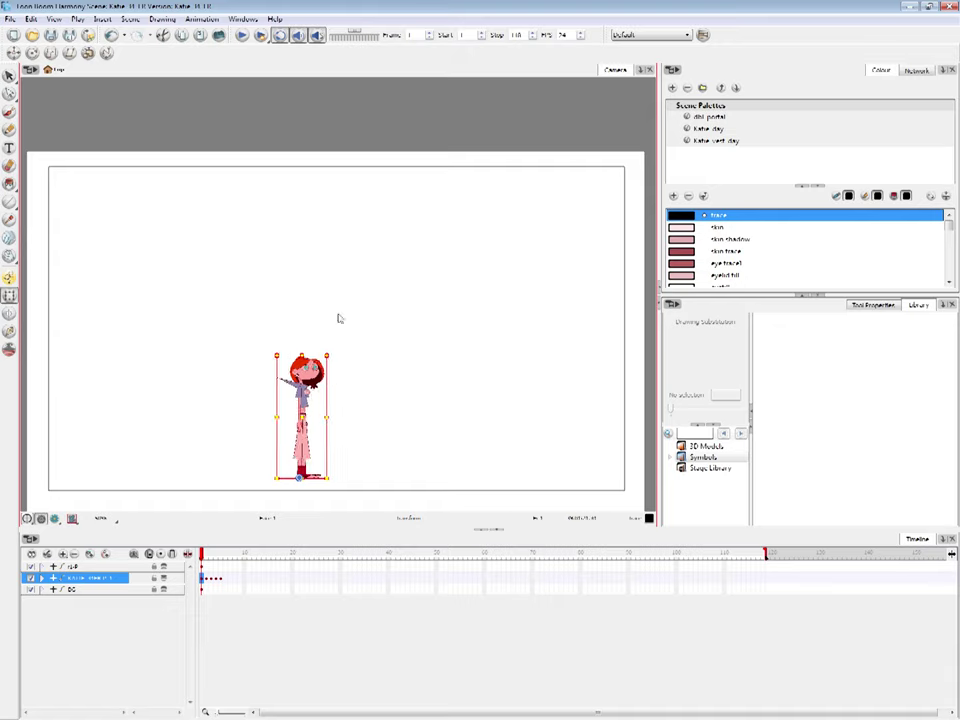
click(379, 404)
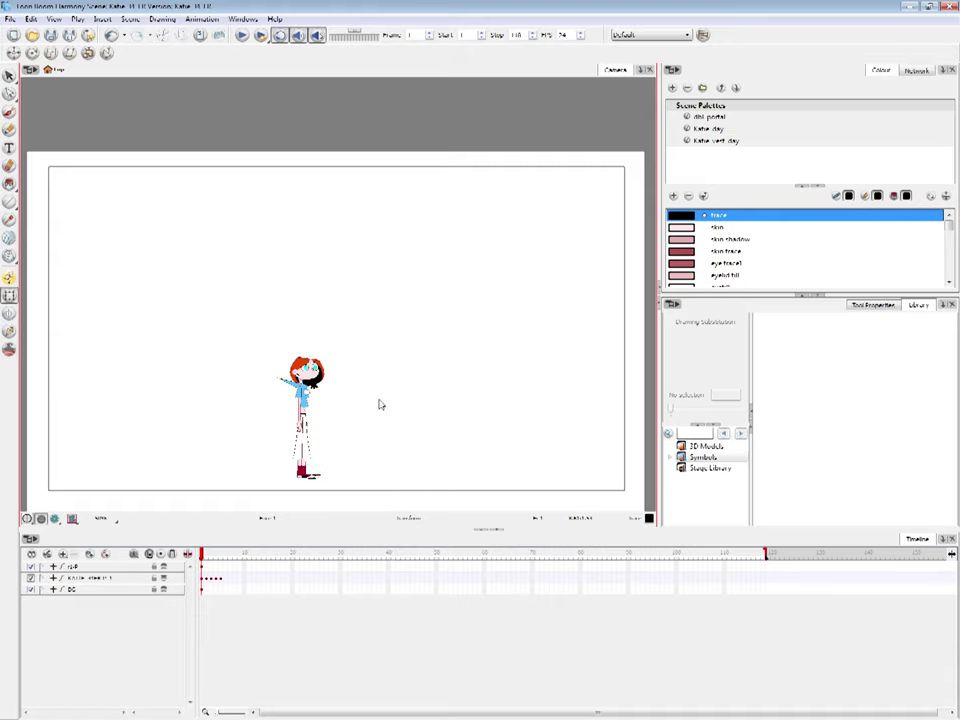
key(ctrl+z)
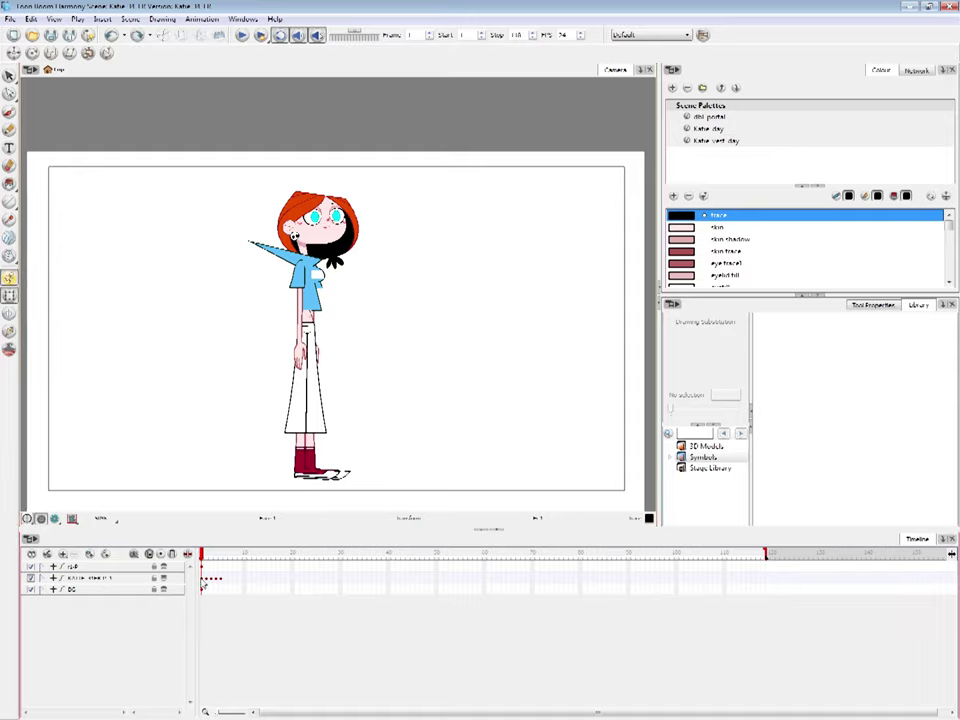
Scale the whole character down on frame 1 with Animate mode on, and check the pose on frame 2
click(203, 582)
drag(365, 186, 328, 348)
click(377, 309)
key(period)
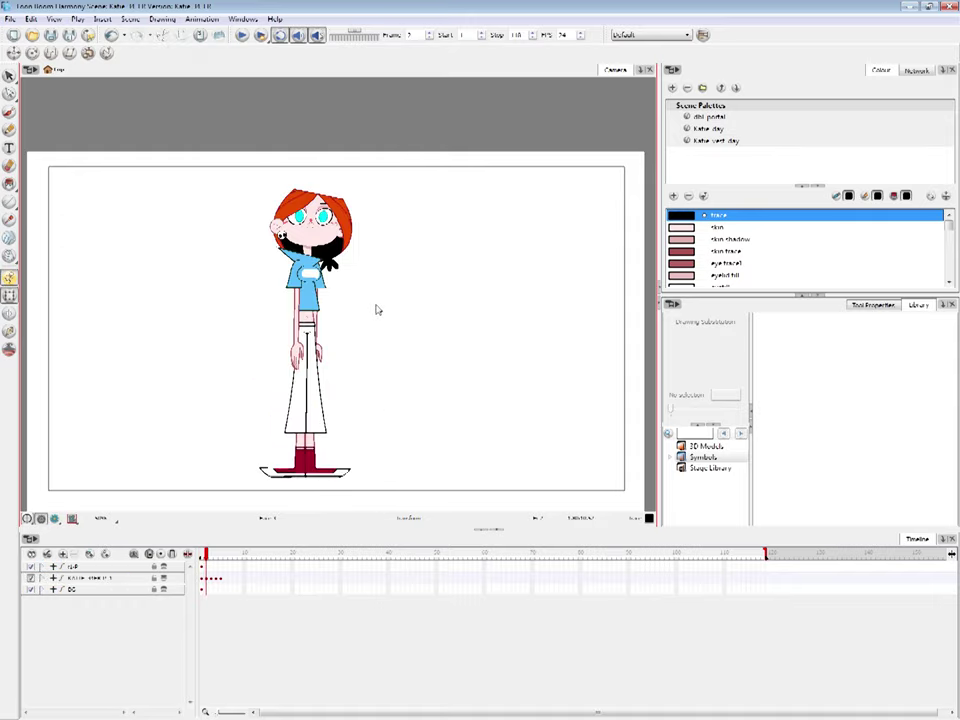
Try scaling the whole character down on frame 2 to match its reduced size on frame 1
click(208, 580)
drag(354, 188, 312, 329)
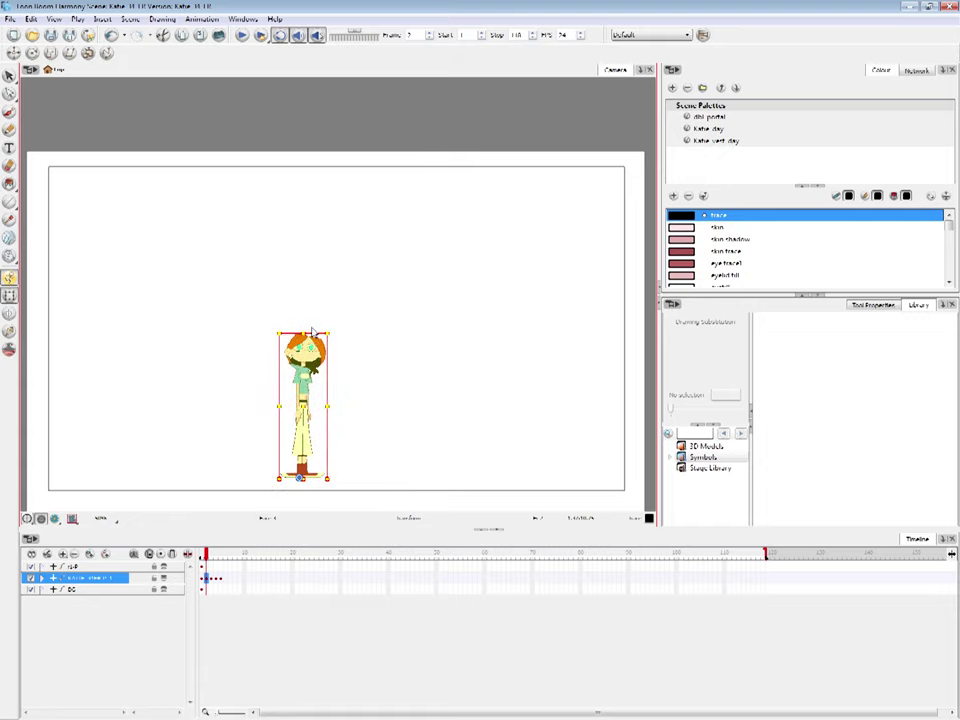
drag(312, 333, 317, 354)
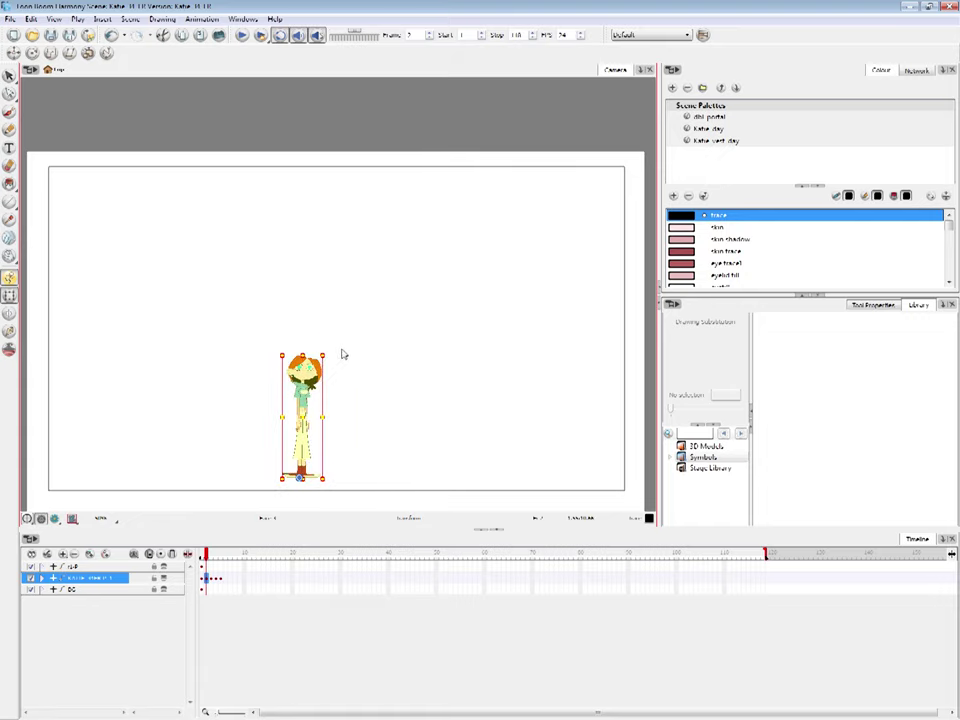
key(comma)
key(period)
click(371, 325)
key(ctrl+z)
key(ctrl+z)
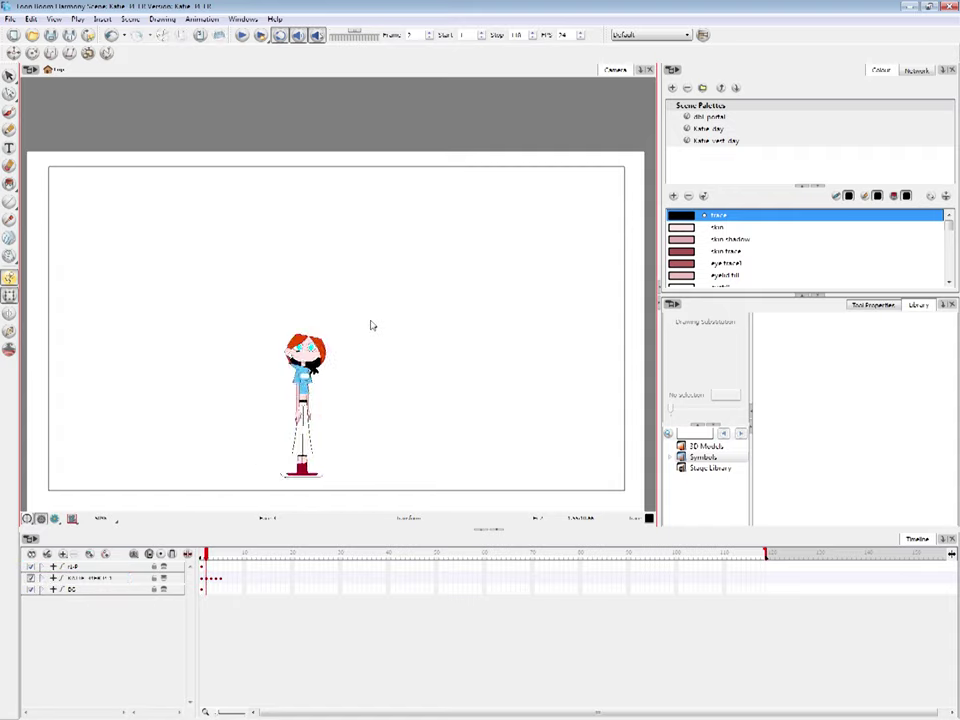
drag(206, 556, 205, 557)
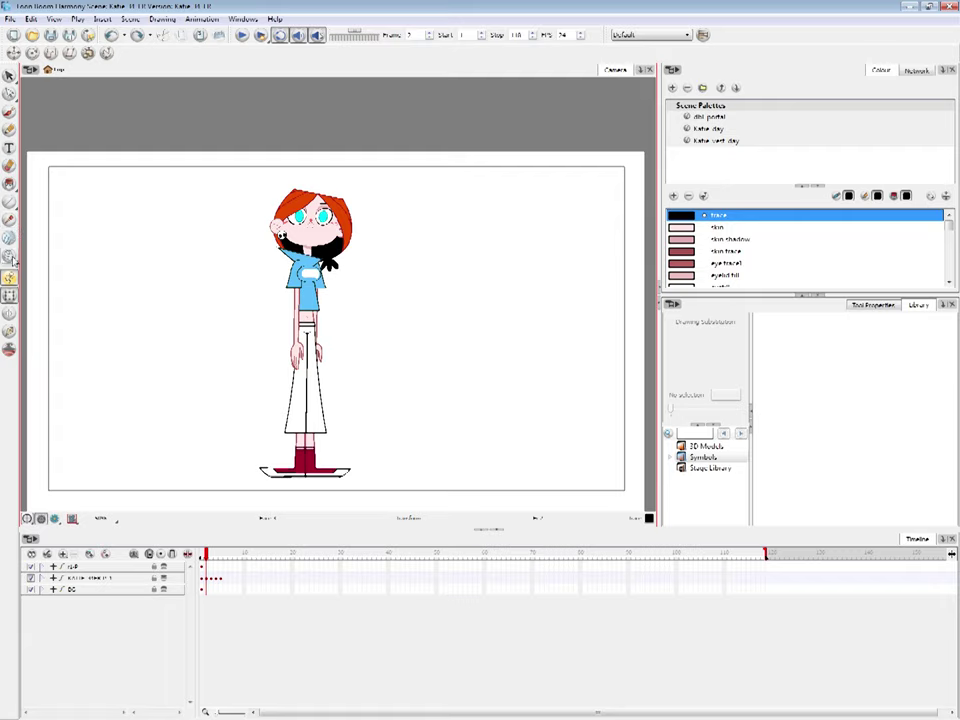
Try shifting the character's head slightly sideways on frame 2 with the Transform tool
click(9, 76)
drag(443, 403, 448, 385)
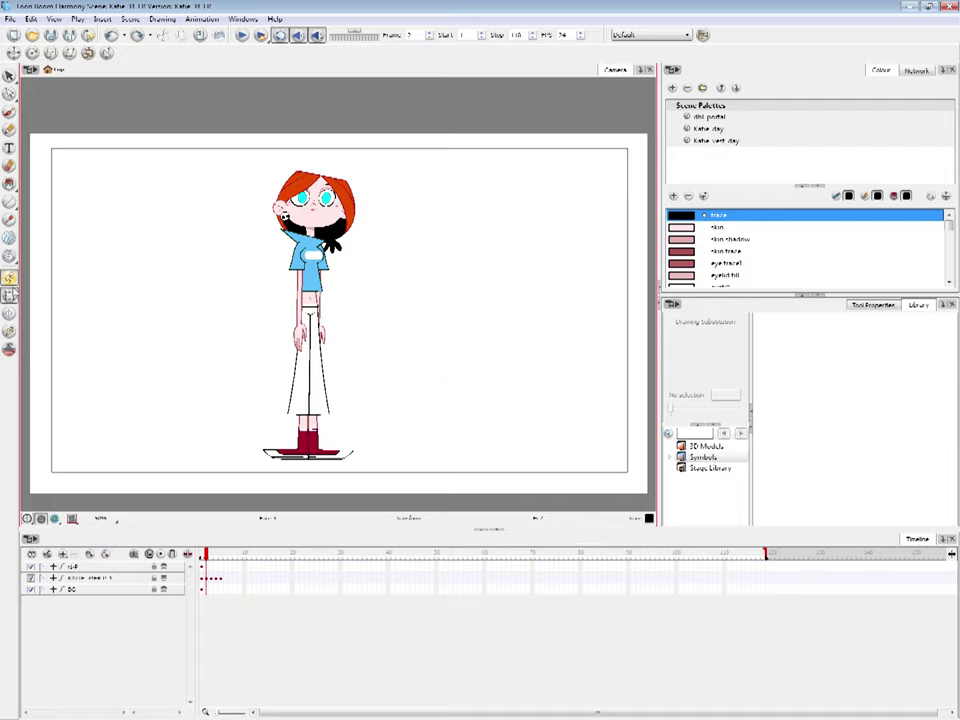
click(327, 211)
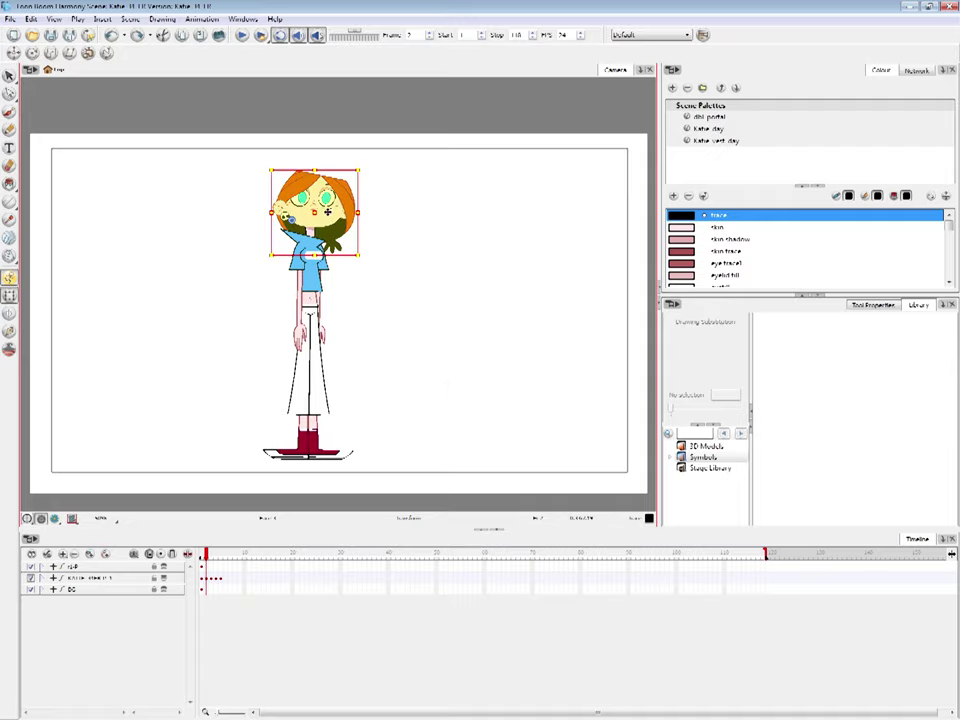
mouse_move(315, 211)
mouse_down()
mouse_move(361, 183)
mouse_move(323, 212)
mouse_up()
key(ctrl+z)
Try rotating the character's upper body slightly about the waist on frame 2
click(310, 279)
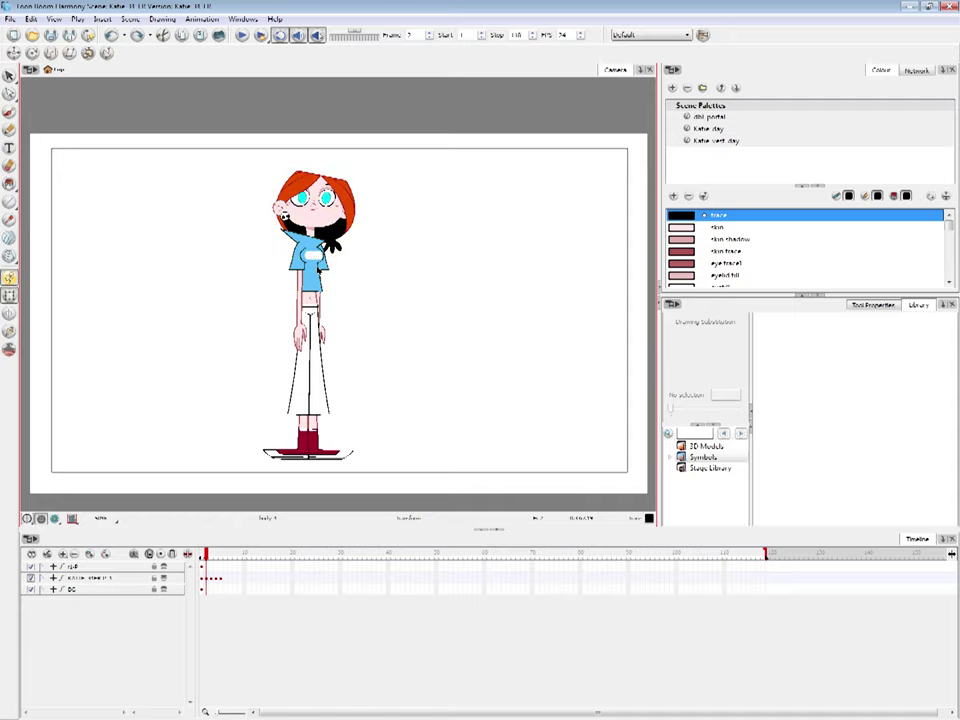
mouse_move(370, 172)
mouse_down()
mouse_move(333, 148)
mouse_move(388, 208)
mouse_move(367, 182)
mouse_up()
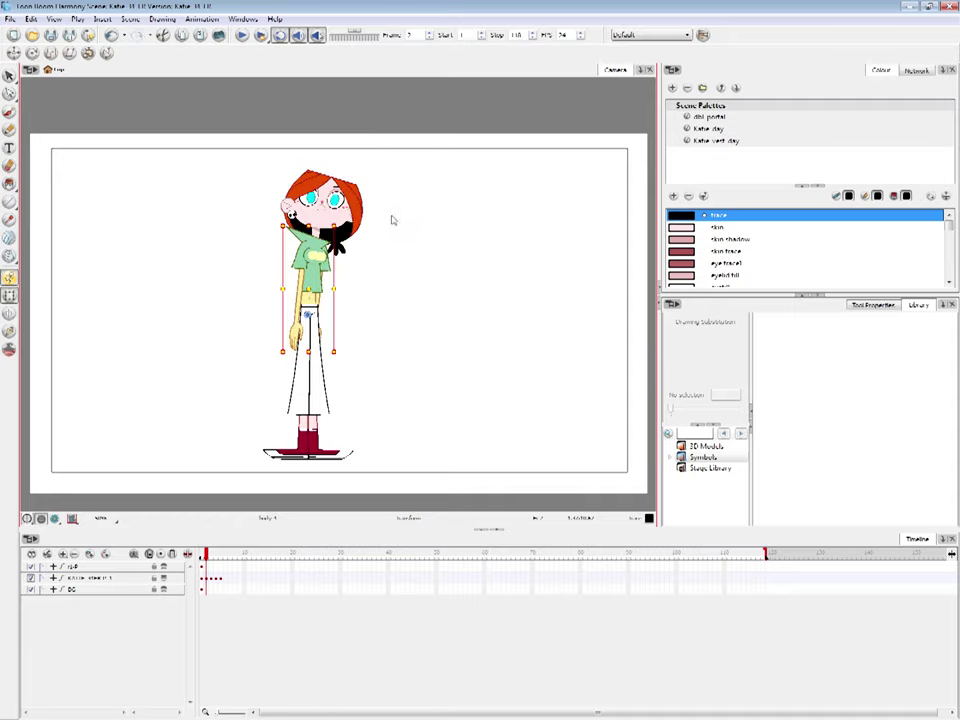
key(b)
key(ctrl+z)
key(Escape)
Pick the front hand's drawing and select all of its artwork with the Select tool
key(2)
key(2)
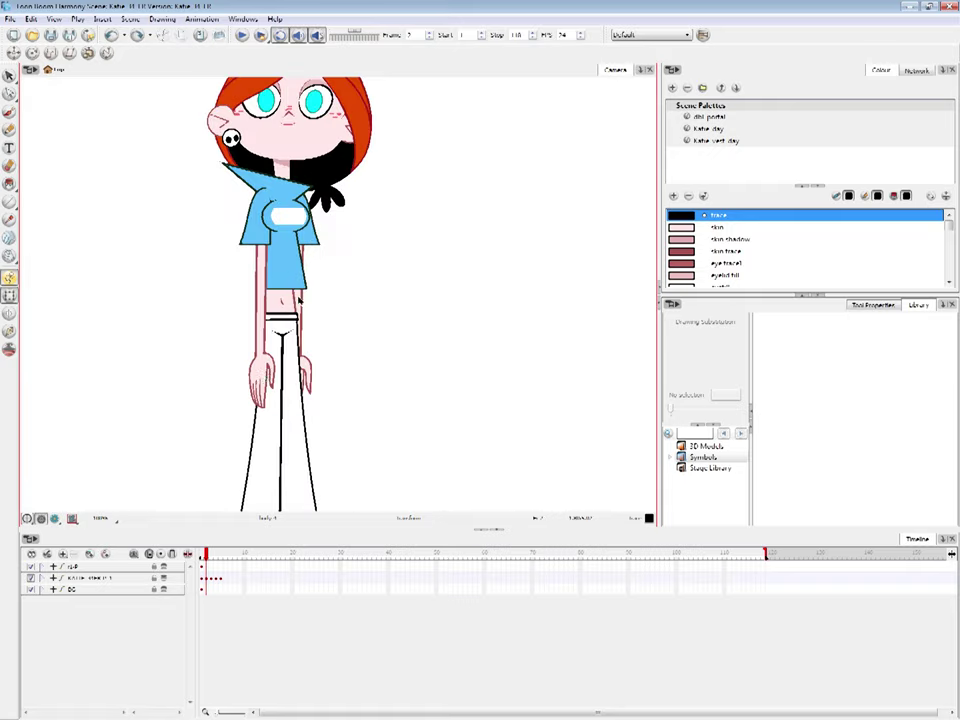
click(262, 376)
key(2)
mouse_move(366, 409)
mouse_down()
mouse_move(392, 332)
mouse_move(407, 358)
mouse_up()
key(2)
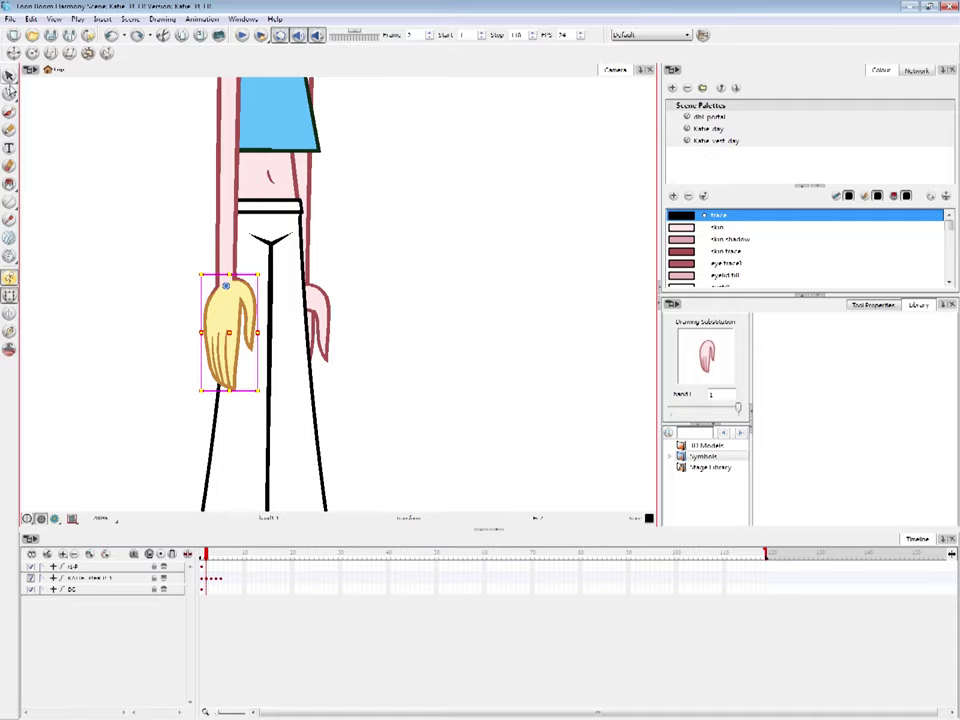
click(8, 76)
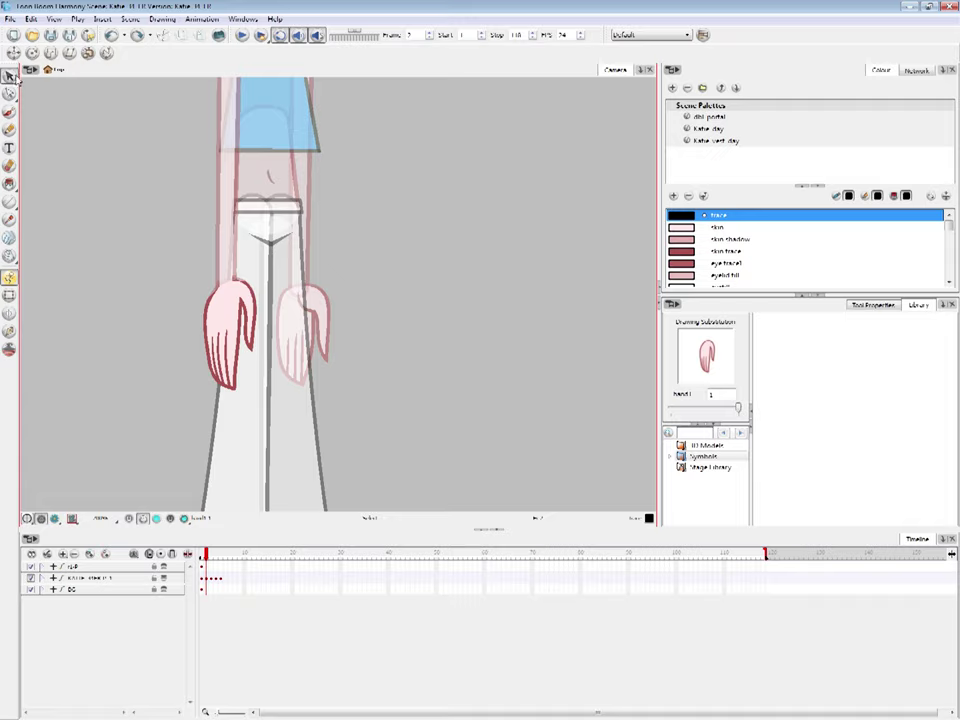
mouse_move(284, 272)
mouse_down()
mouse_move(196, 406)
mouse_move(268, 227)
mouse_up()
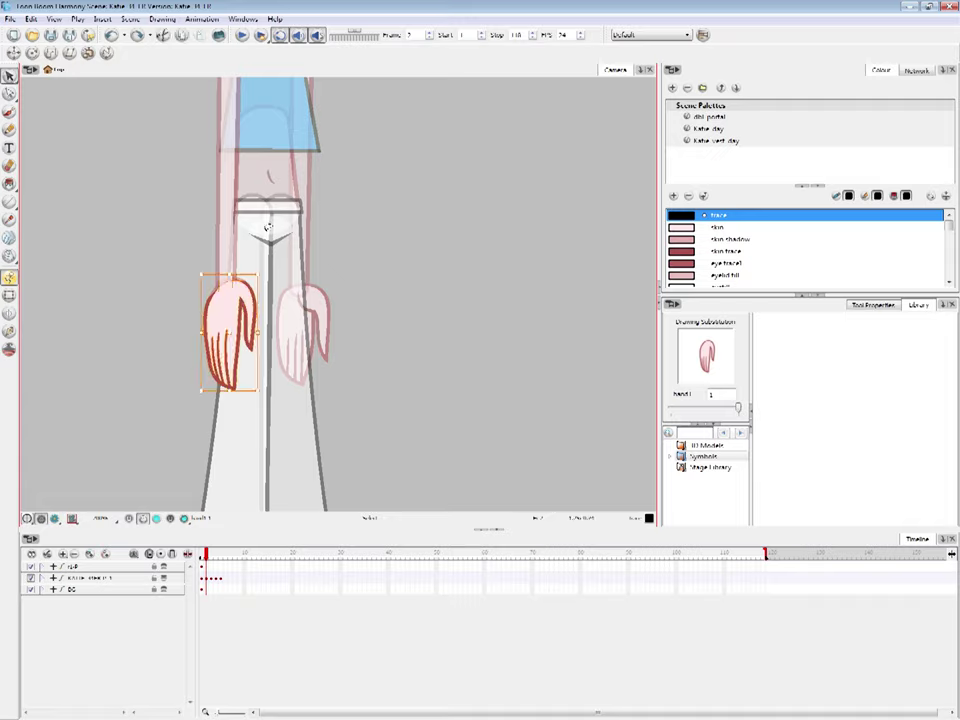
Try pulling the hand's artwork away from the arm at drawing level with the Select tool
drag(222, 314, 399, 257)
key(ctrl+z)
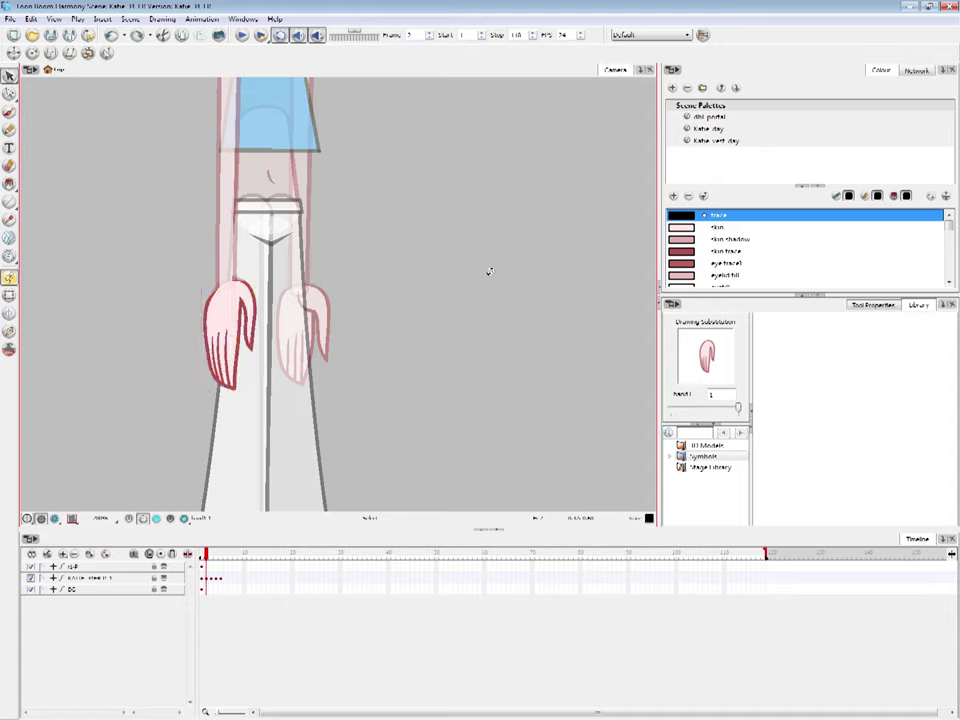
click(241, 293)
drag(248, 287, 430, 300)
key(ctrl+z)
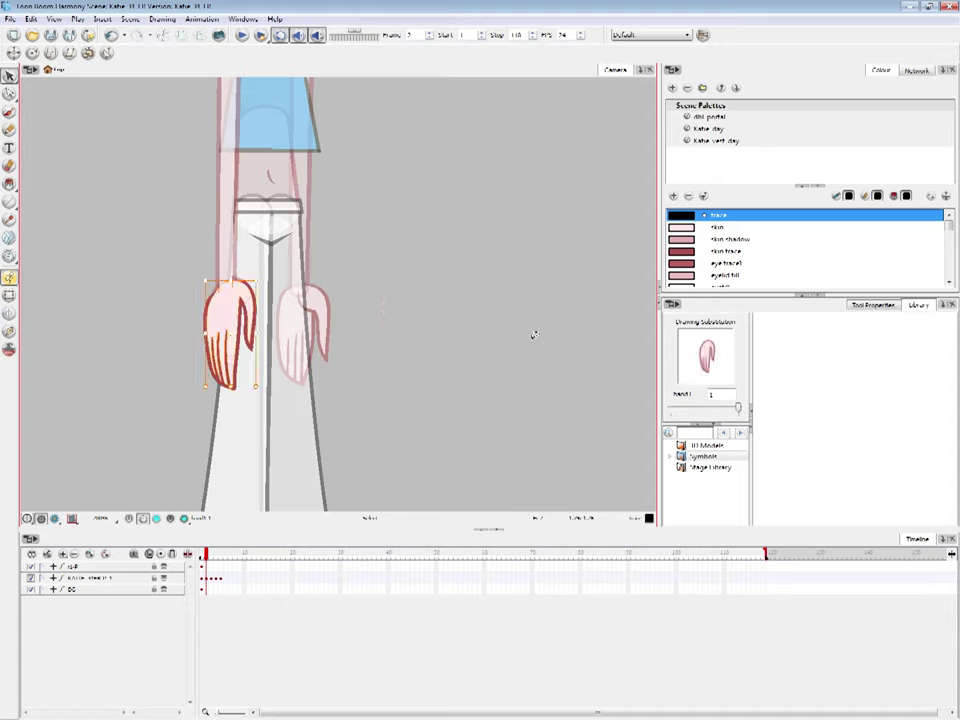
Show the hand drawing's strokes and expose the wrist curve's points with the Contour Editor
click(10, 93)
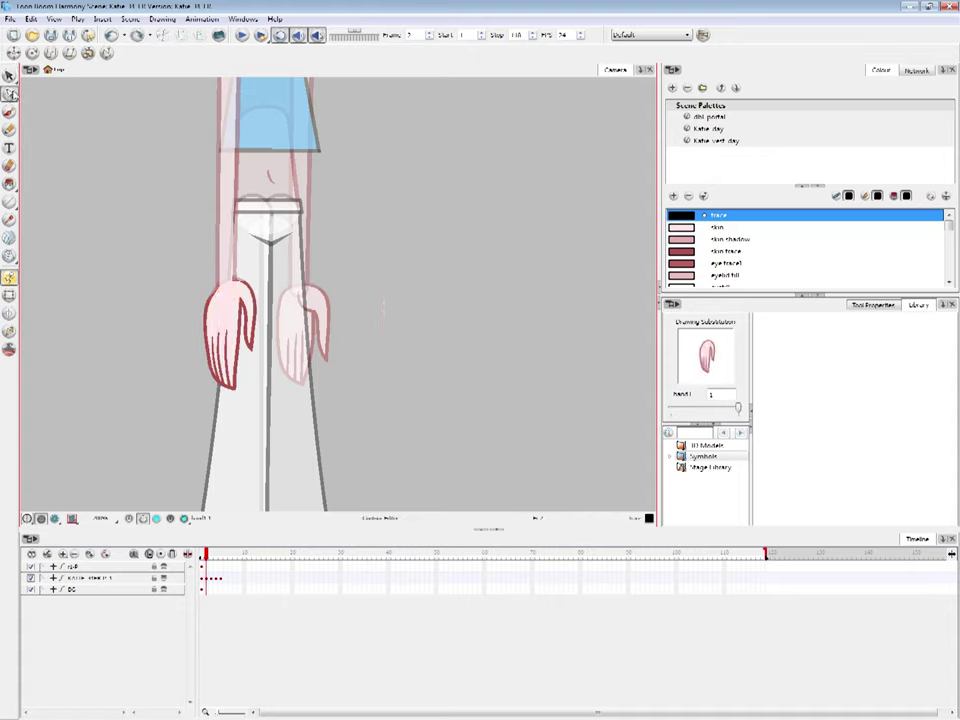
scroll(288, 330, up, 5)
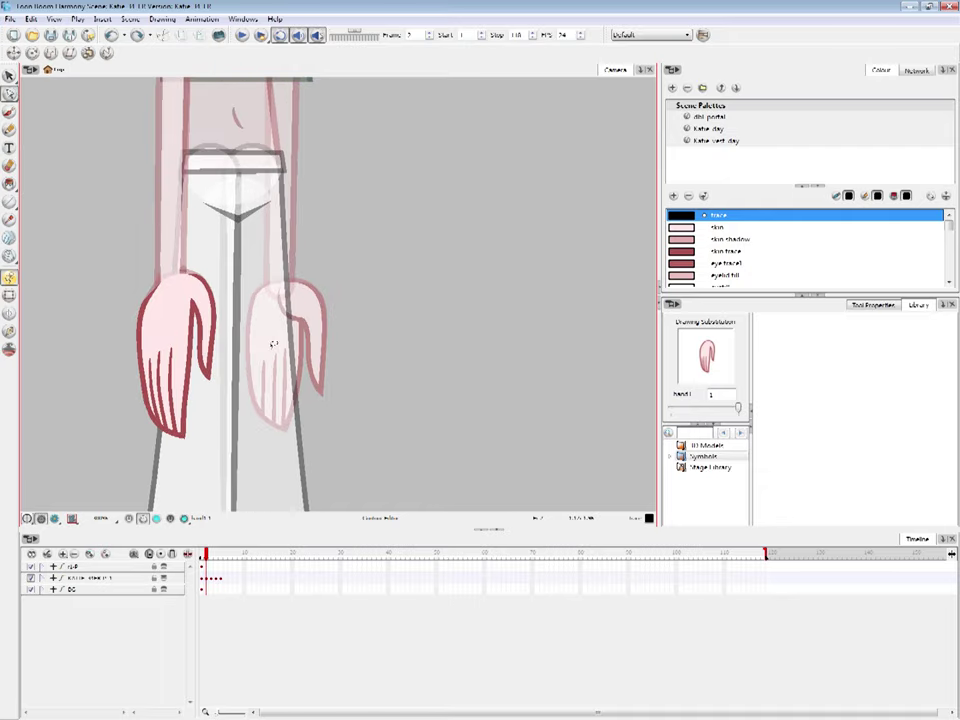
drag(259, 342, 315, 318)
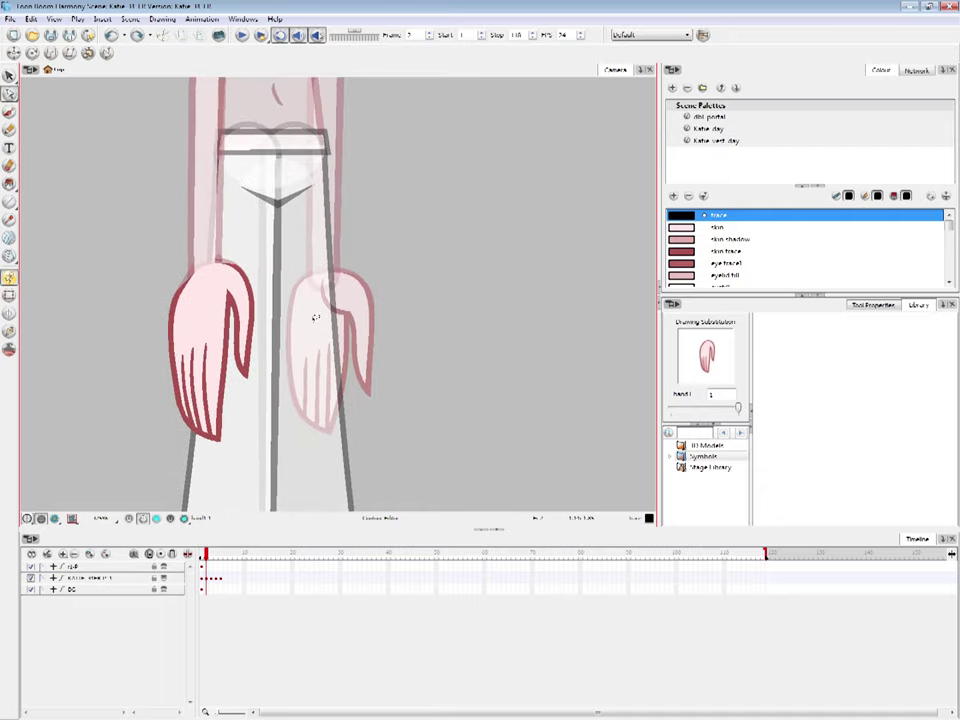
key(k)
scroll(236, 345, up, 5)
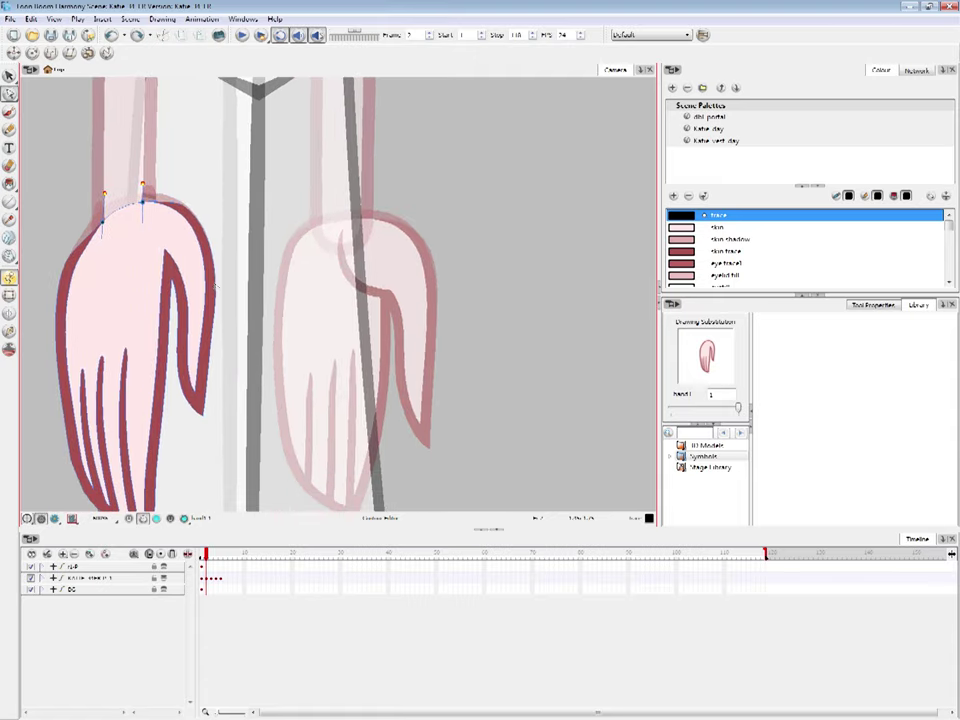
Try pulling the points along the thumb's outer outline outward with the Contour Editor to widen the thumb
mouse_move(215, 286)
mouse_down()
mouse_move(243, 266)
mouse_move(216, 293)
mouse_move(241, 266)
mouse_move(231, 290)
mouse_up()
key(ctrl+z)
key(ctrl+z)
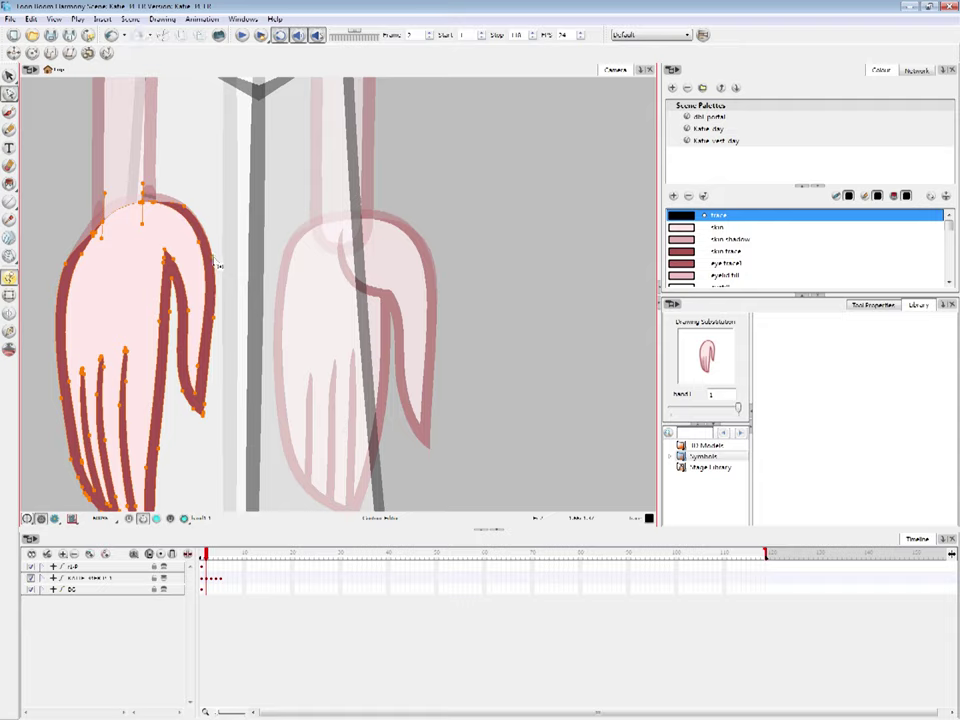
drag(214, 256, 247, 233)
drag(213, 318, 237, 319)
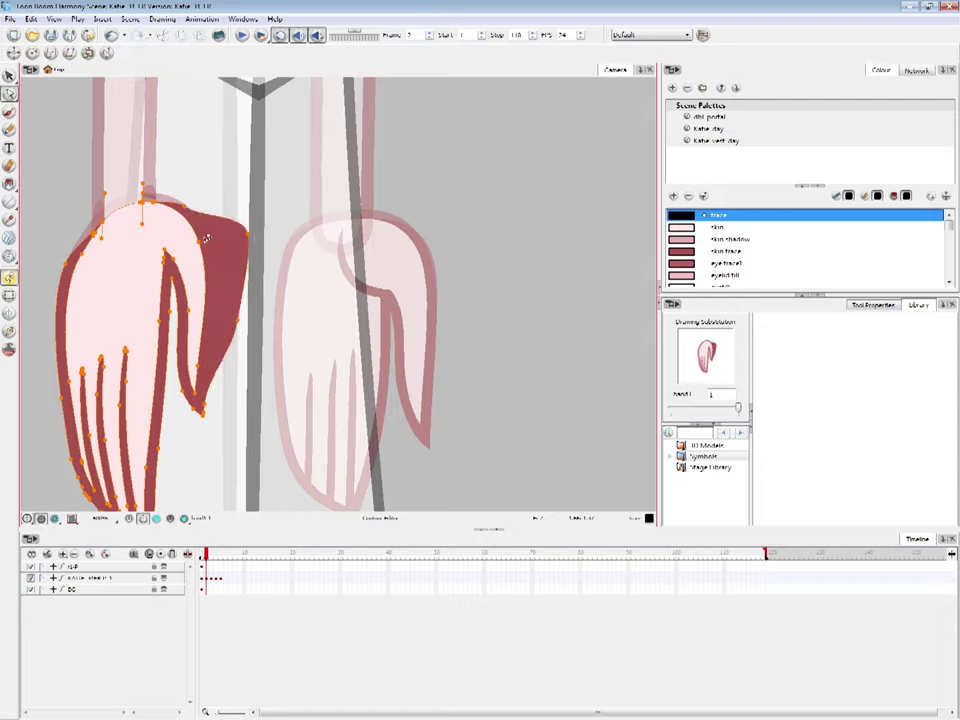
drag(230, 251, 209, 344)
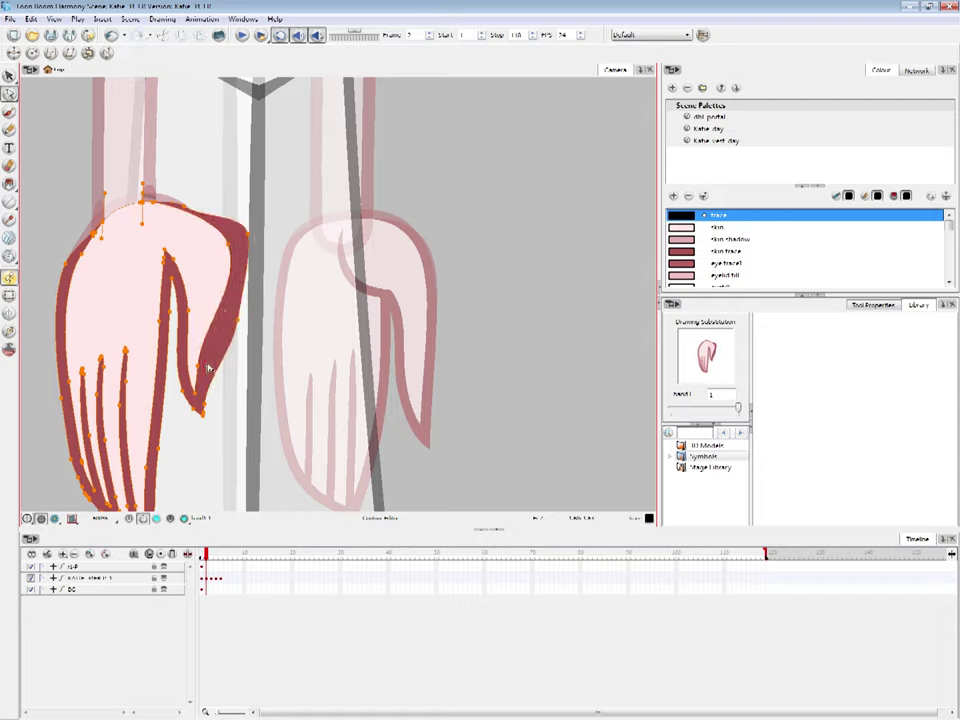
click(304, 303)
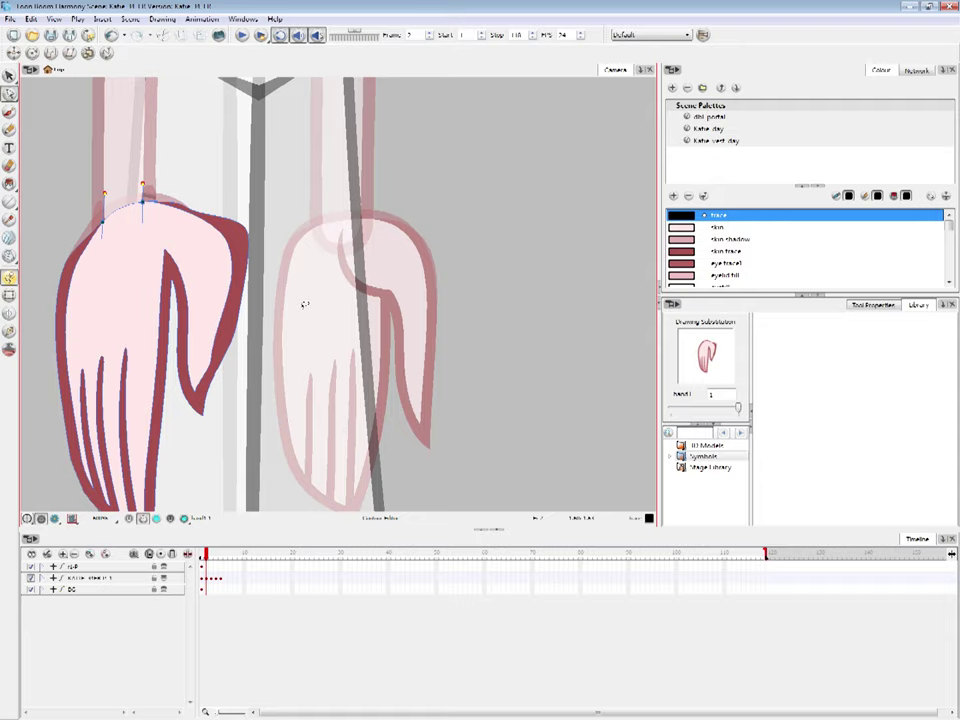
Undo the thumb's widening and try a slight curve adjustment on its outer outline
key(ctrl+z)
key(ctrl+z)
key(ctrl+z)
key(ctrl+z)
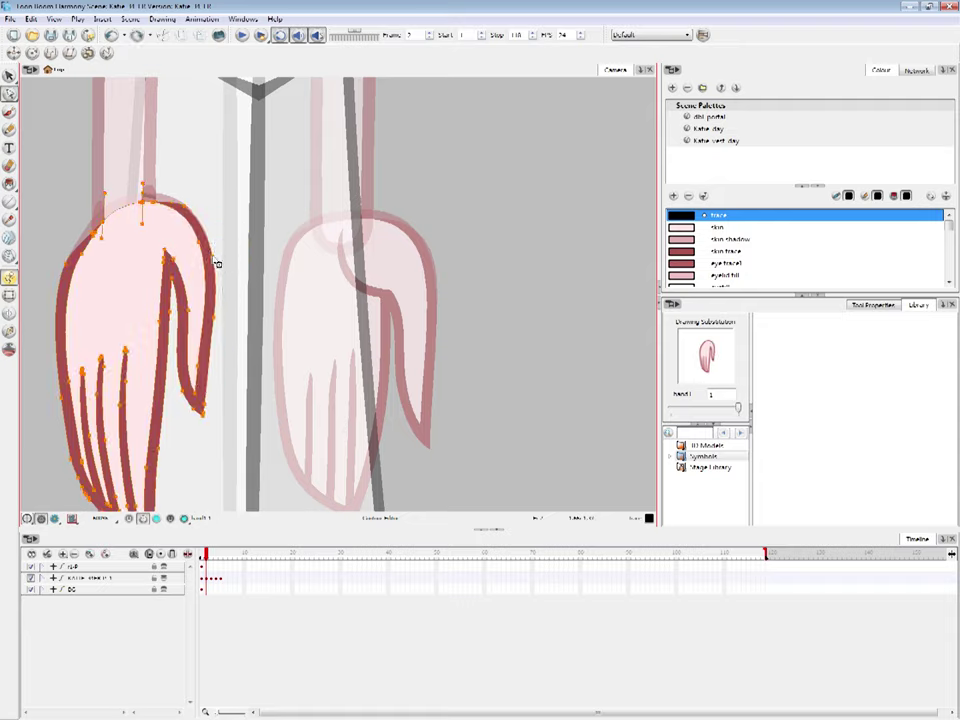
click(236, 247)
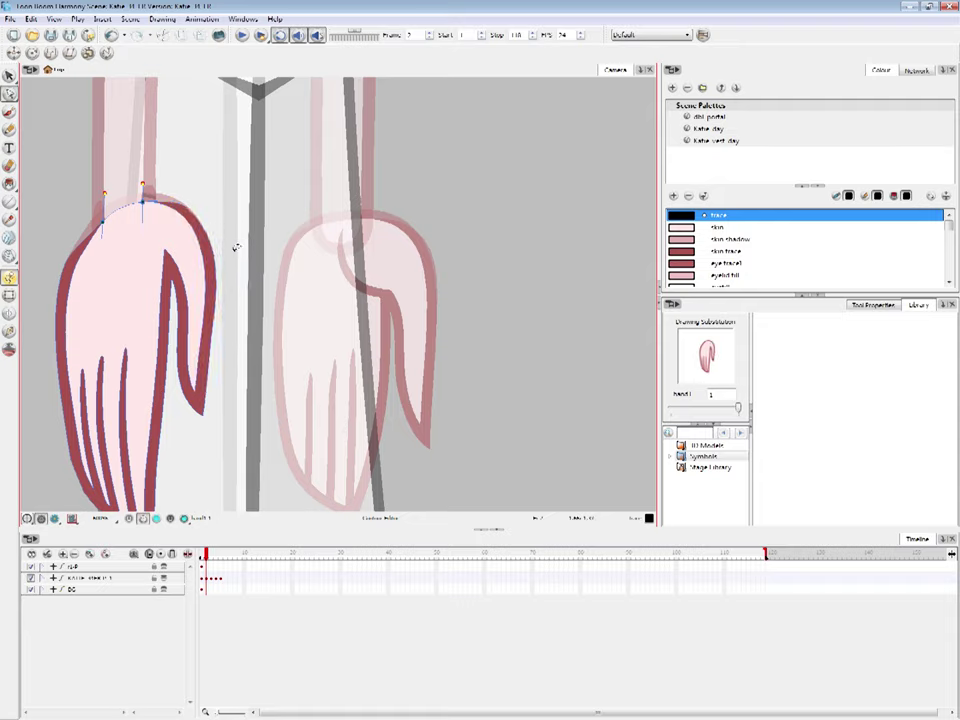
key(ctrl+z)
mouse_move(216, 265)
mouse_down()
mouse_move(210, 249)
mouse_move(251, 234)
mouse_move(246, 245)
mouse_move(265, 259)
mouse_move(215, 251)
mouse_move(219, 264)
mouse_move(218, 245)
mouse_up()
key(ctrl+z)
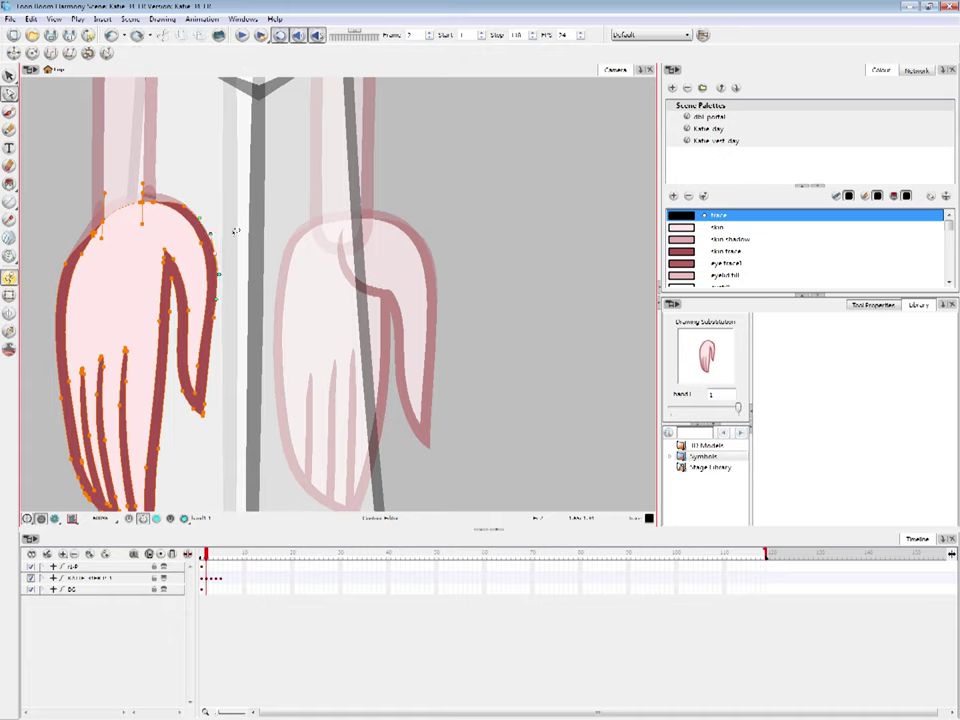
Try painting a thick S-shaped stroke over the back hand with the Brush tool
click(10, 112)
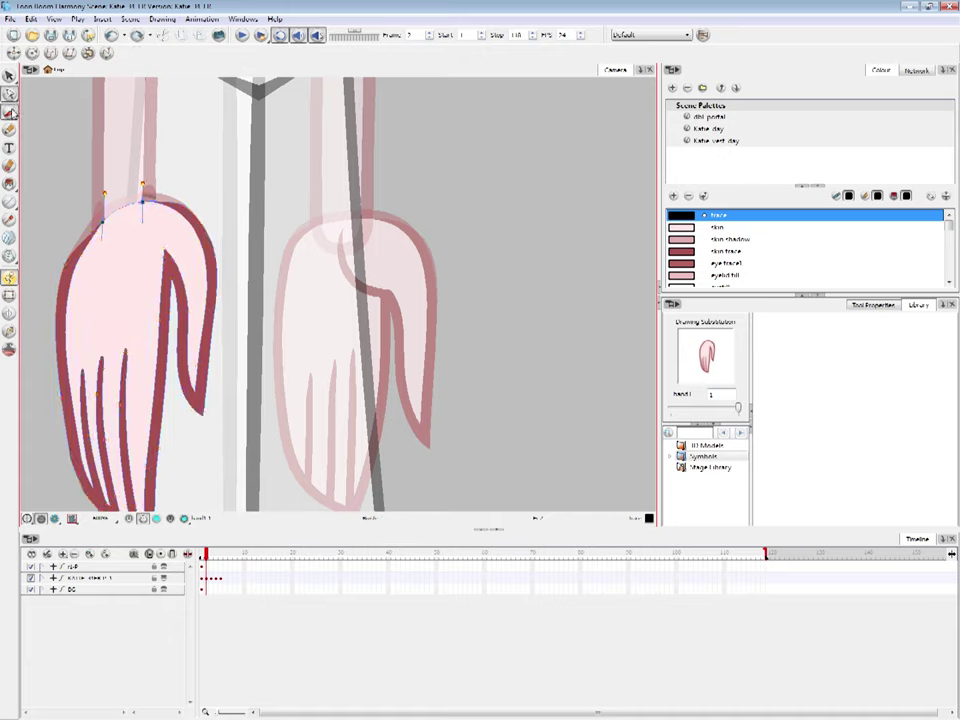
mouse_move(437, 160)
mouse_down()
mouse_move(331, 288)
mouse_move(354, 439)
mouse_up()
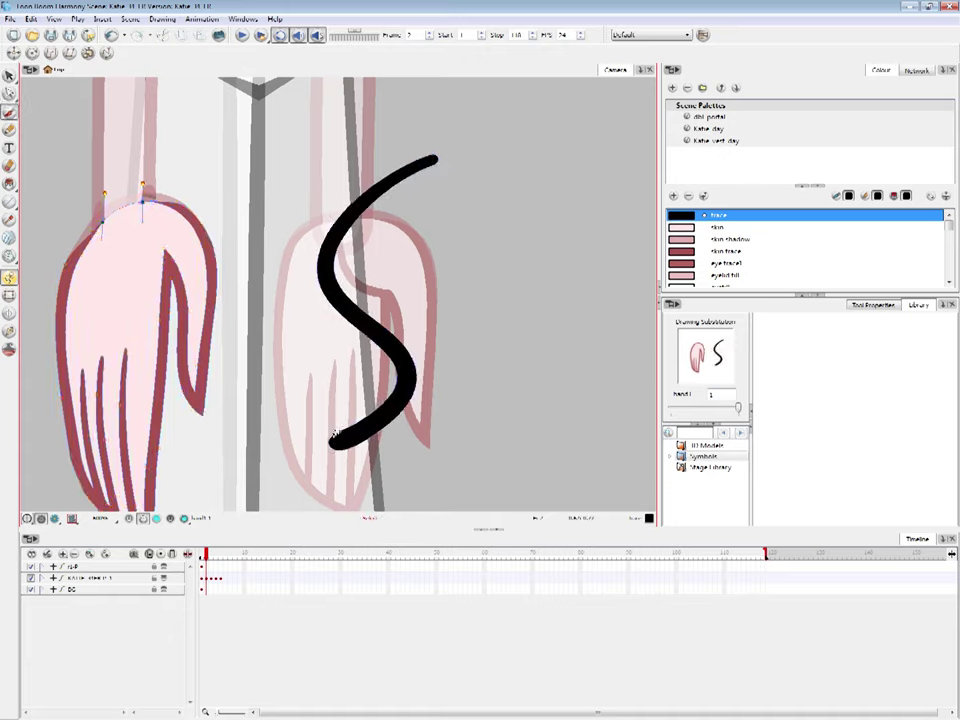
key(ctrl+z)
Choose the brush preset with minimum size 1 and maximum size 5, and test it with a curved stroke
click(872, 306)
click(707, 381)
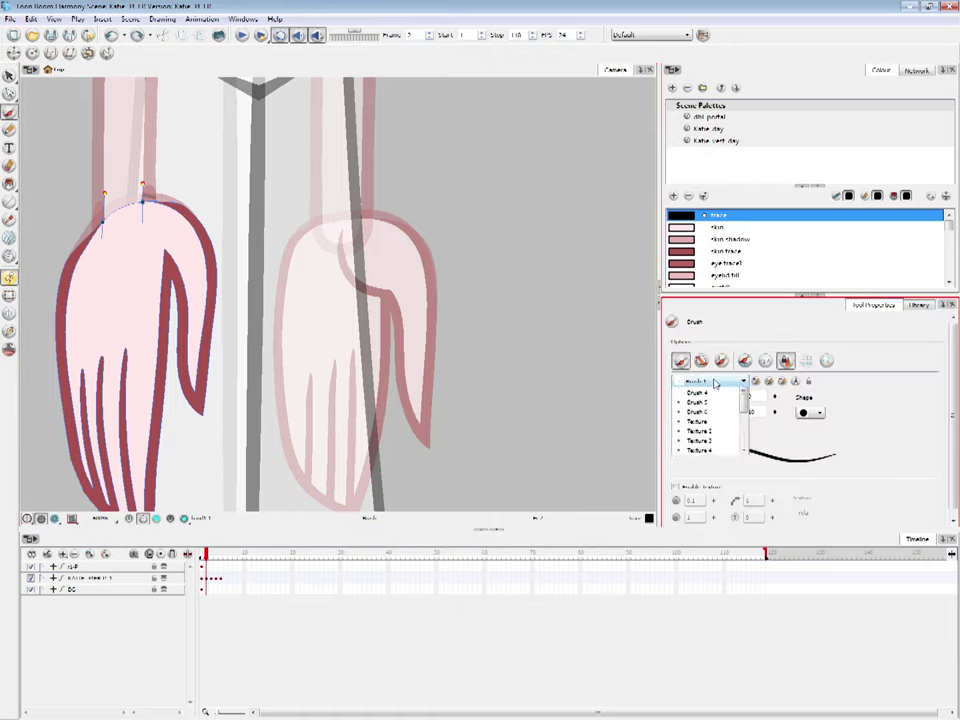
click(690, 401)
mouse_move(487, 152)
mouse_down()
mouse_move(429, 341)
mouse_move(332, 394)
mouse_up()
drag(456, 433, 336, 415)
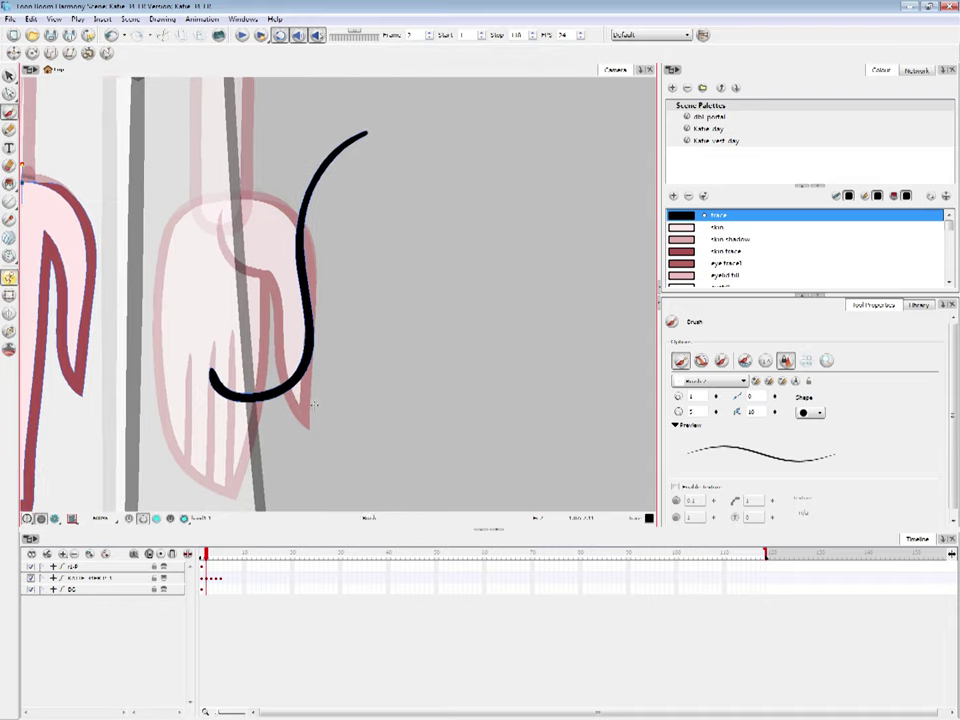
key(ctrl+z)
Paint a wide black arch with the Brush from the ghosted hand across the empty area beside it, redoing it as needed
drag(214, 322, 545, 380)
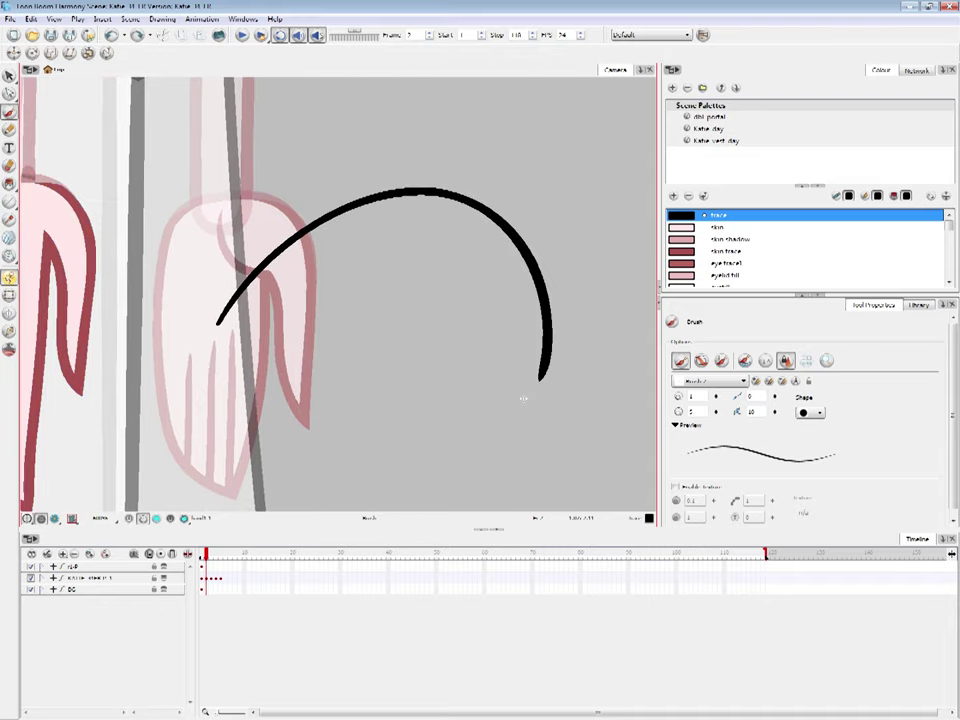
key(ctrl+z)
mouse_move(338, 402)
mouse_down()
mouse_move(446, 132)
mouse_move(502, 261)
mouse_move(496, 398)
mouse_move(438, 396)
mouse_up()
key(ctrl+z)
mouse_move(208, 300)
mouse_down()
mouse_move(506, 208)
mouse_move(544, 261)
mouse_up()
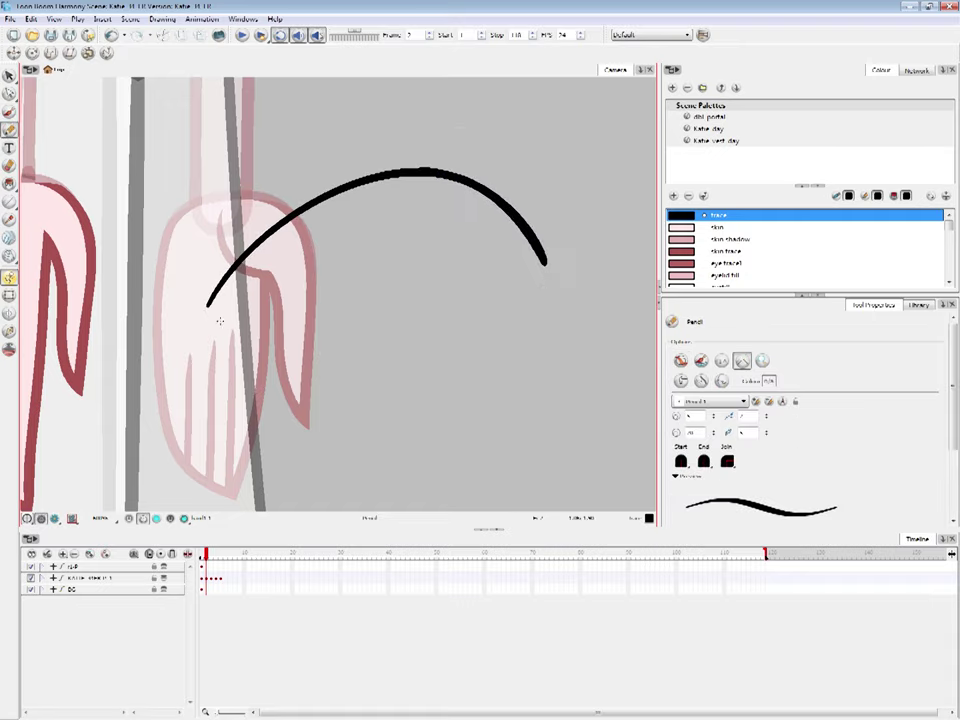
Draw a similar arch below the brush arch with the Pencil tool, using a thinner pencil preset
drag(236, 332, 568, 343)
key(ctrl+z)
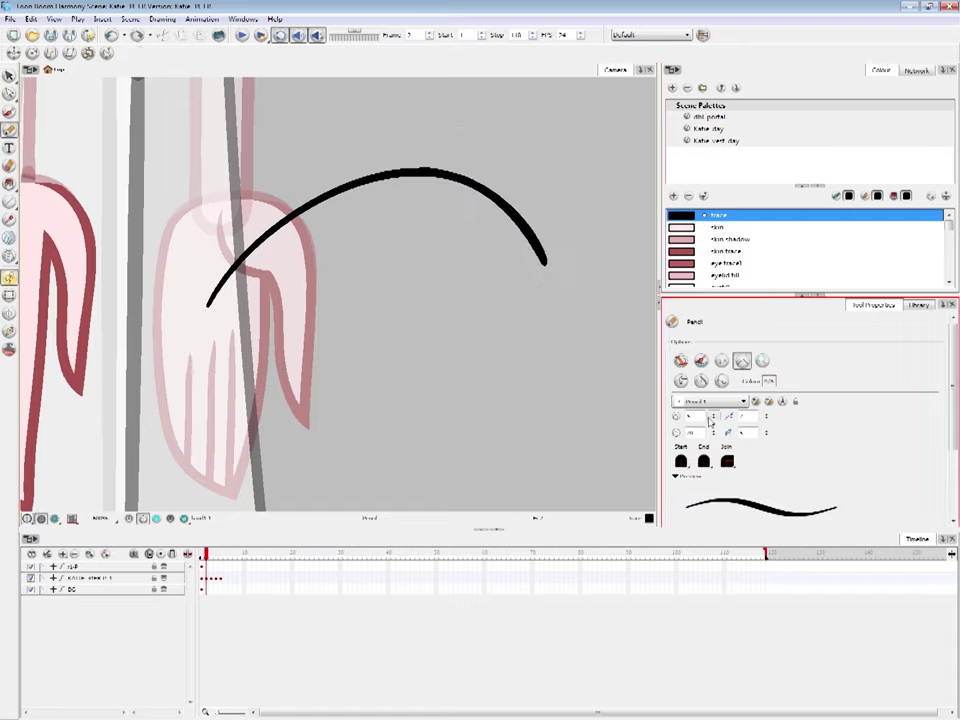
click(708, 401)
click(697, 424)
drag(236, 343, 557, 378)
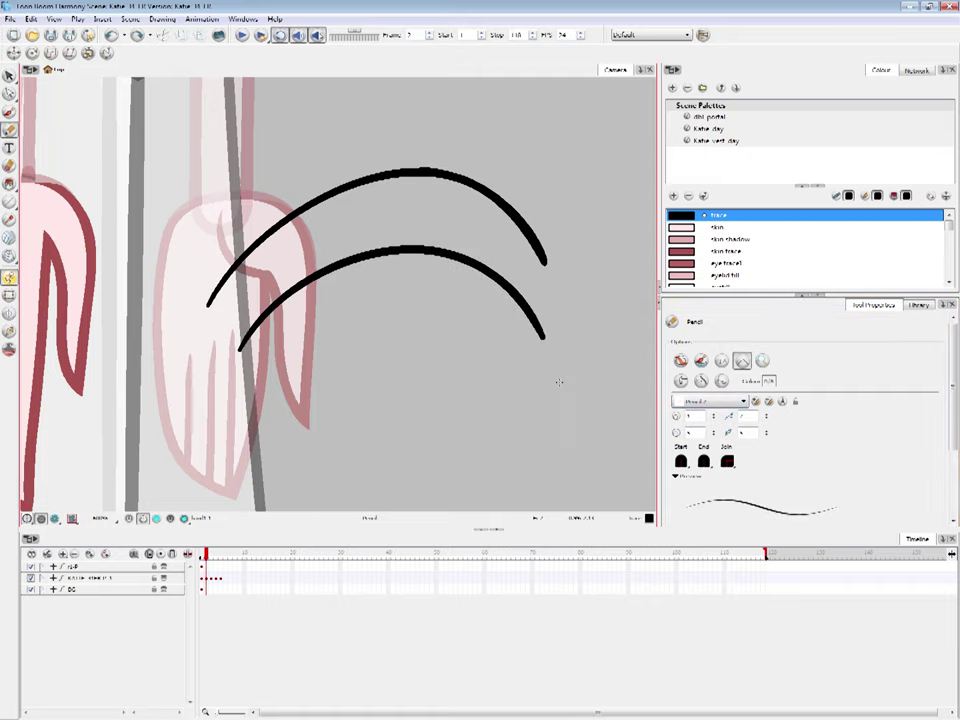
key(ctrl+z)
mouse_move(233, 328)
mouse_down()
mouse_move(484, 246)
mouse_move(540, 318)
mouse_up()
Show the strokes of both arches and examine the brush arch's outline against the pencil arch's centre line
drag(567, 364, 464, 419)
key(2)
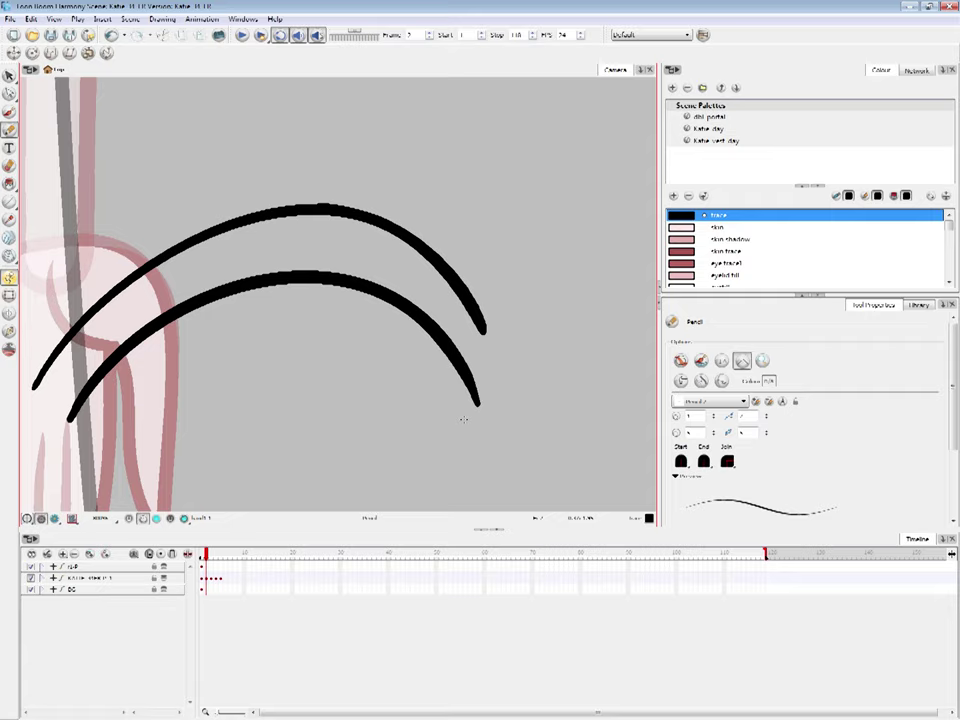
key(ctrl+a)
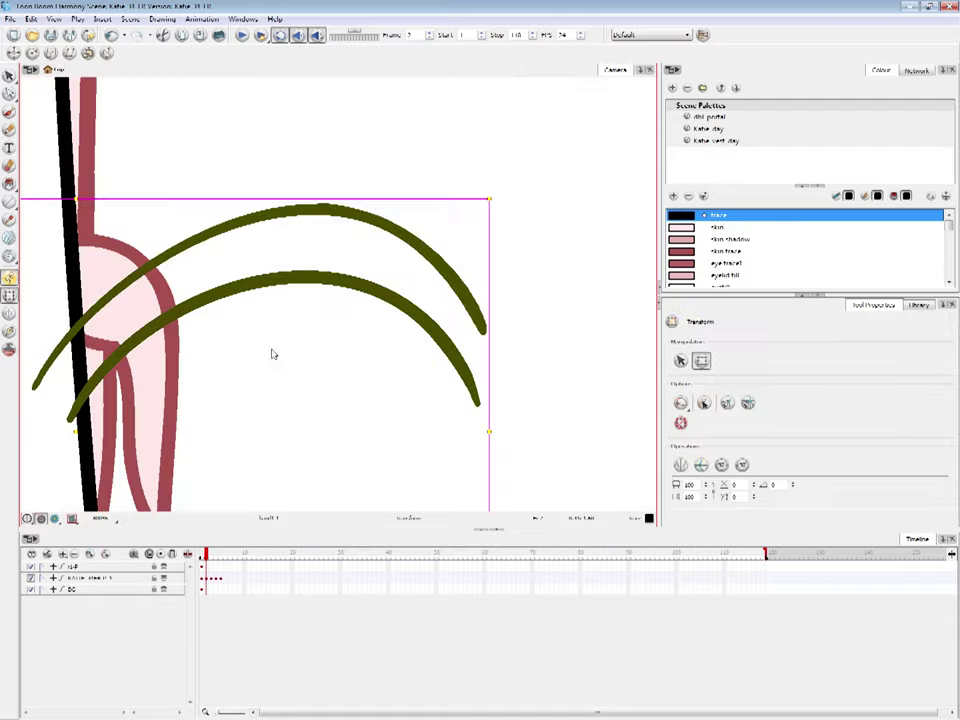
click(9, 222)
key(alt+b)
key(2)
Try painting a short curved Brush stroke just above the brush arch
drag(330, 375, 388, 371)
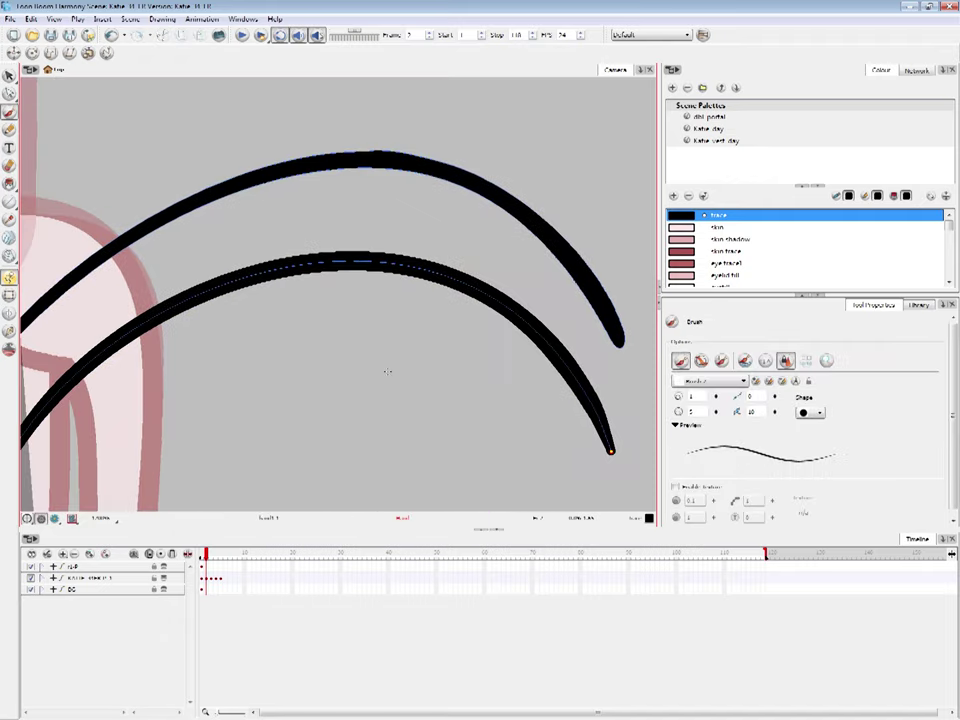
key(1)
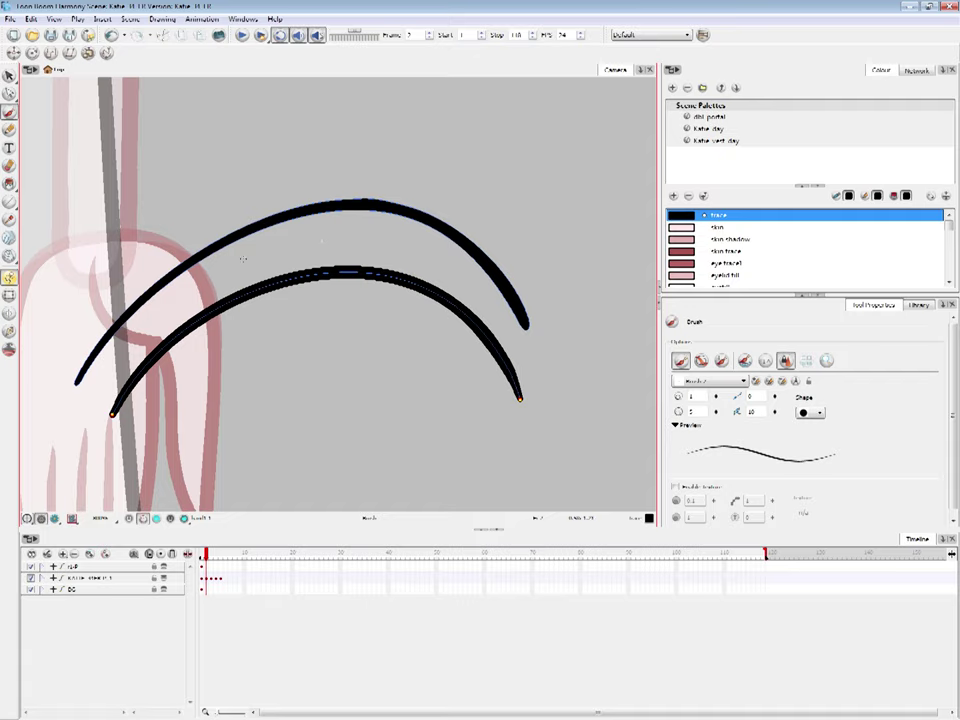
mouse_move(210, 222)
mouse_down()
mouse_move(346, 181)
mouse_move(416, 187)
mouse_up()
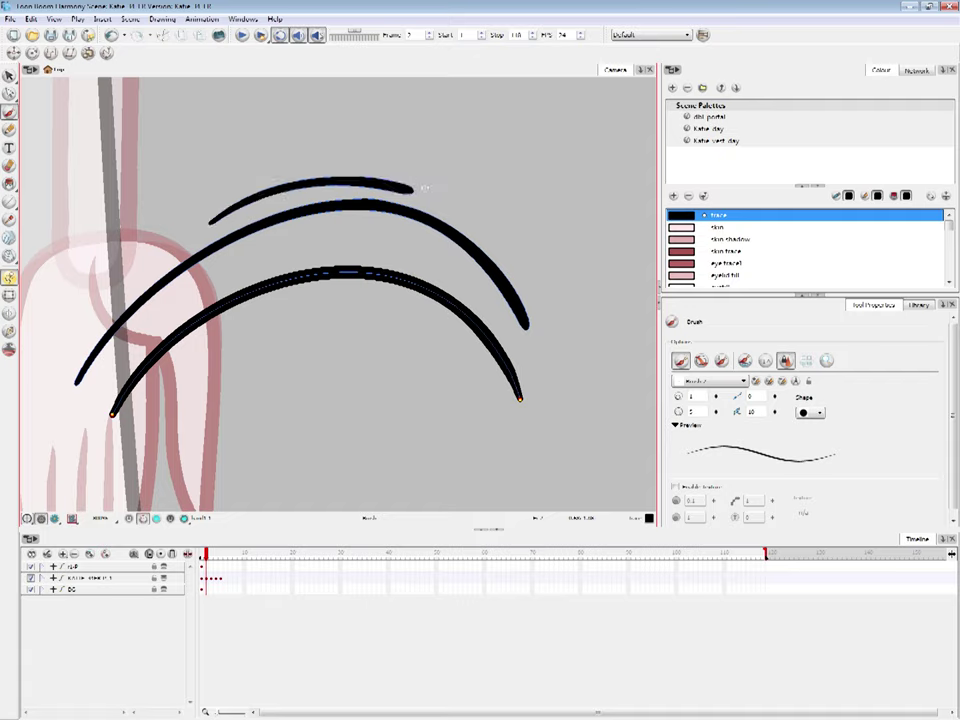
key(ctrl+z)
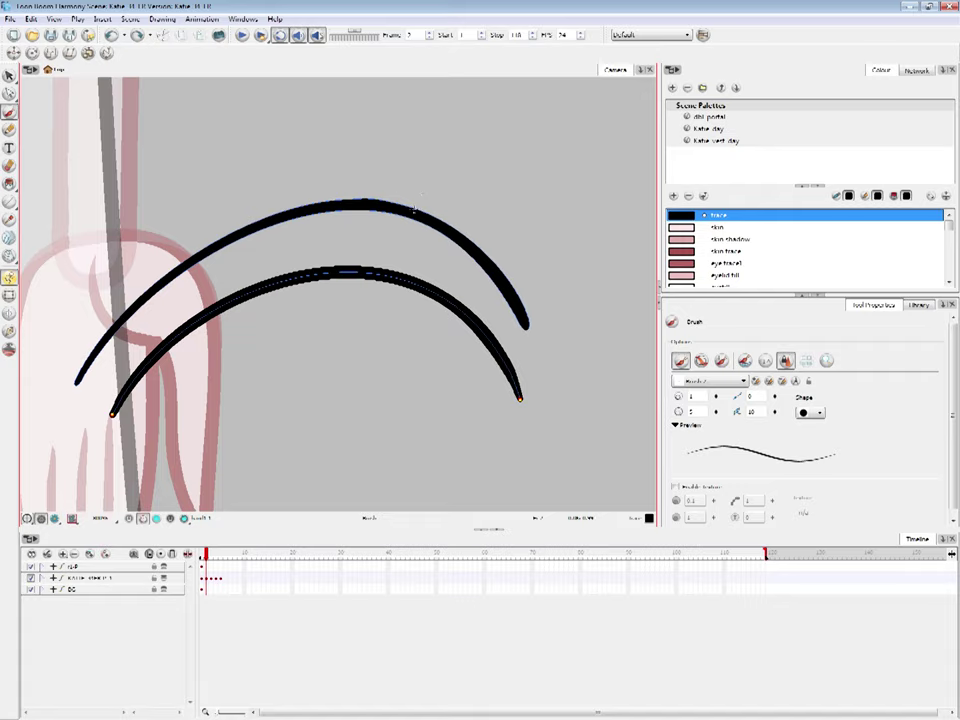
Raise the middle of the pencil arch with the Contour Editor, and select the brush arch with the Select tool
key(alt+q)
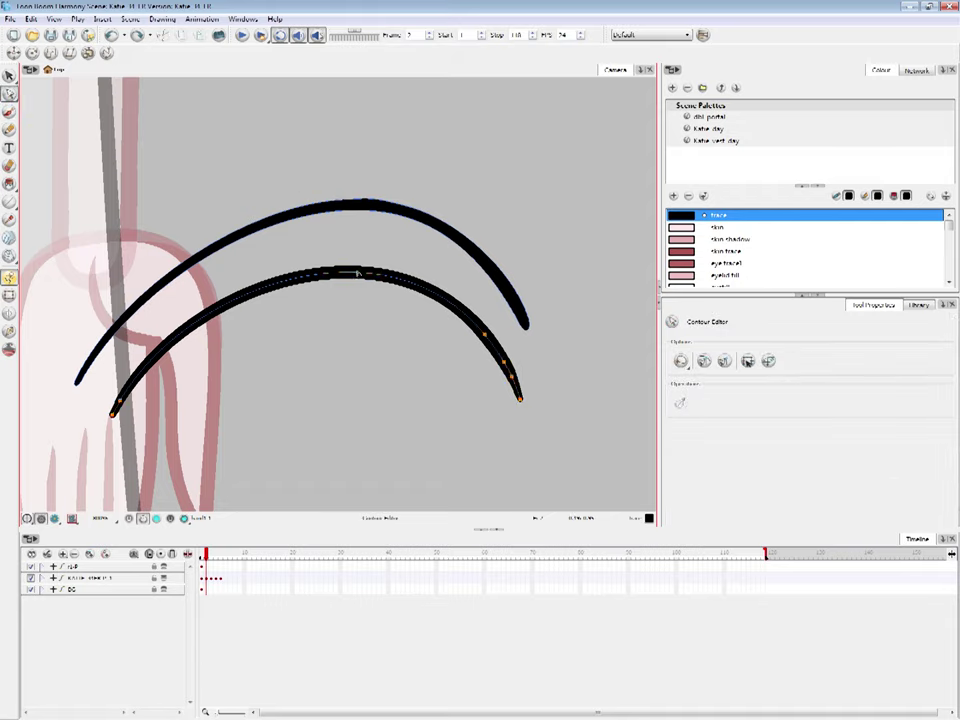
key(ctrl+z)
drag(351, 271, 352, 345)
drag(352, 271, 359, 245)
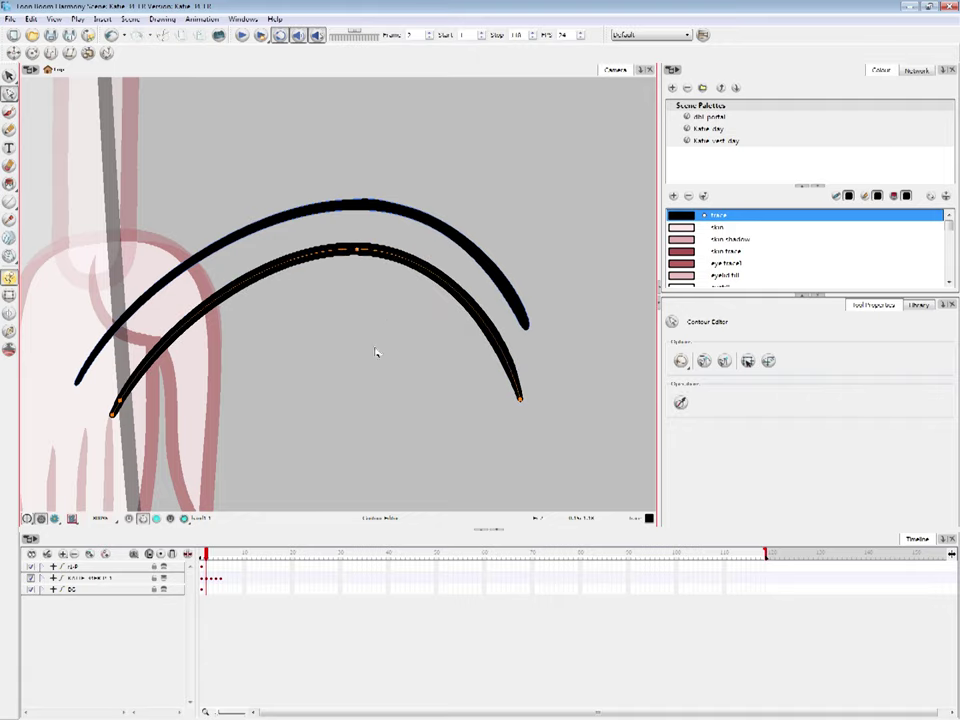
key(alt+s)
click(381, 211)
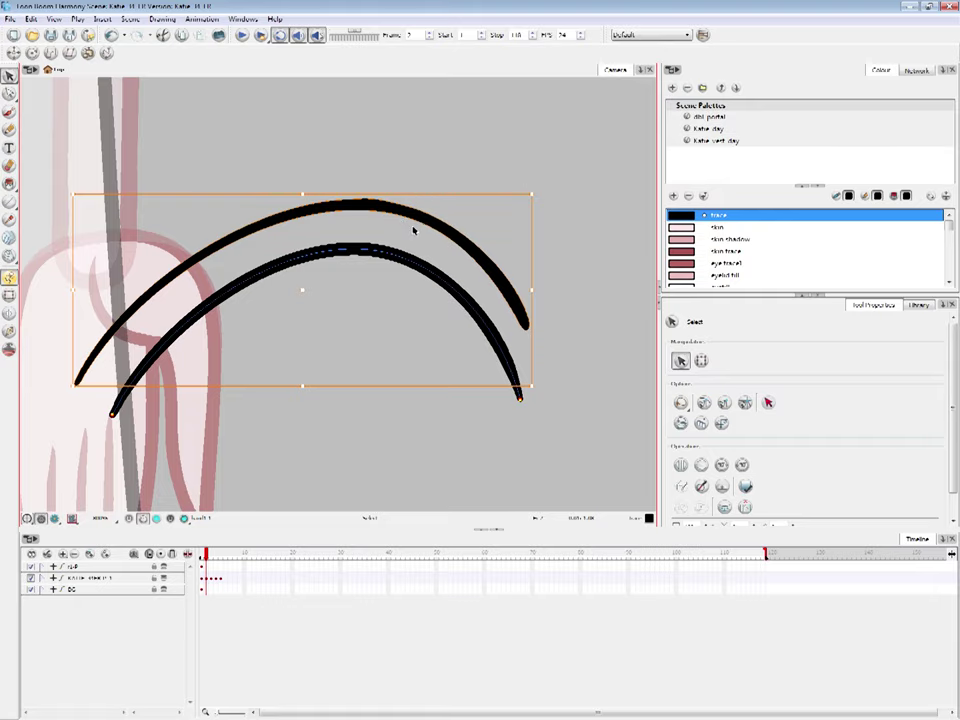
Erase small notches along the inner and outer edges of the brush arch's upper section
key(alt+e)
key(2)
drag(280, 183, 340, 177)
drag(424, 146, 475, 141)
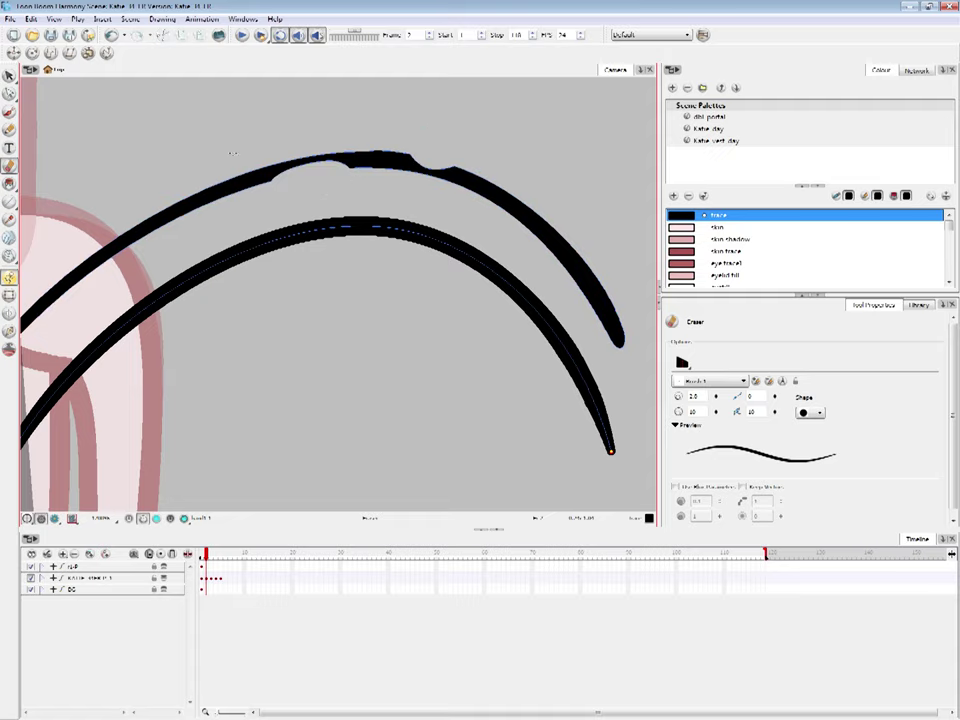
drag(232, 154, 206, 167)
key(1)
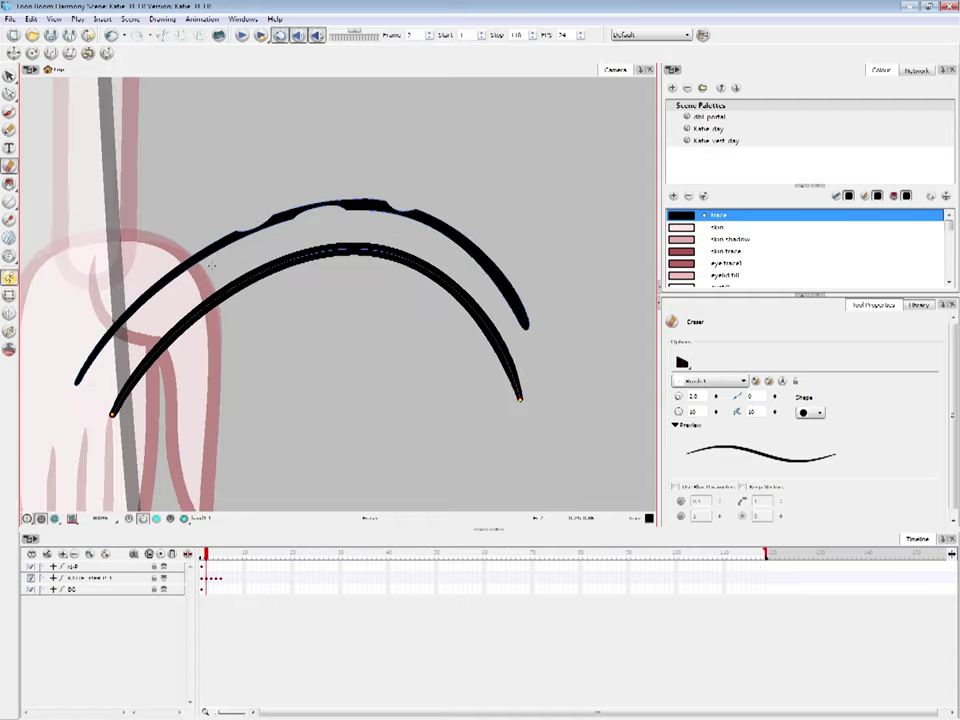
Shave both ends of the brush arch to thin points with the Eraser
drag(212, 265, 160, 314)
drag(419, 237, 541, 352)
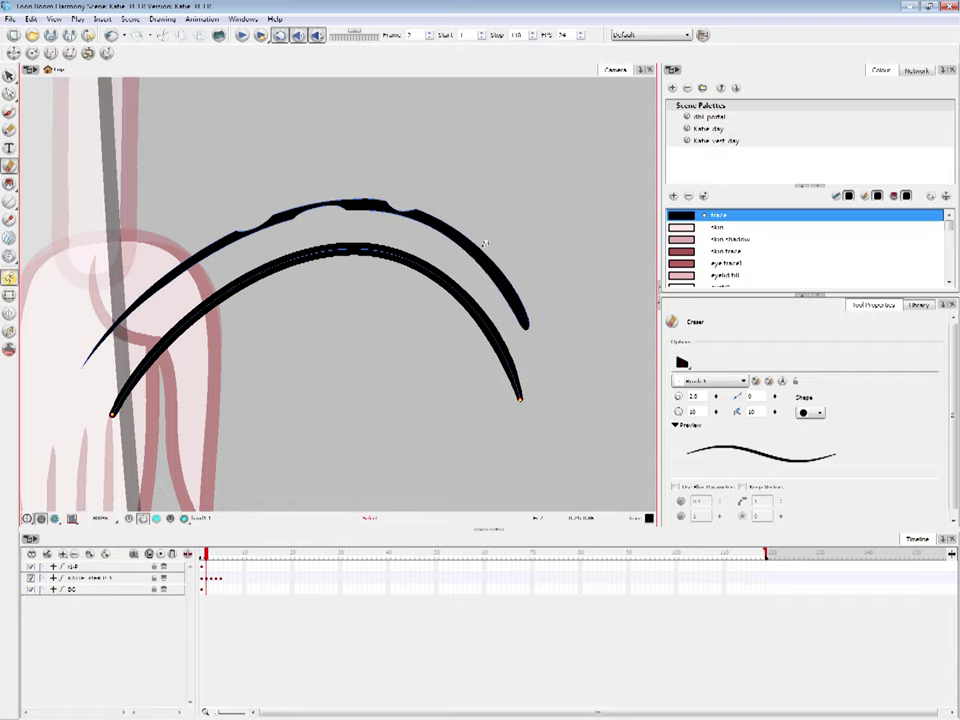
drag(455, 252, 540, 366)
Try erasing a gap across the middle of the pencil arch
scroll(483, 404, up, 2)
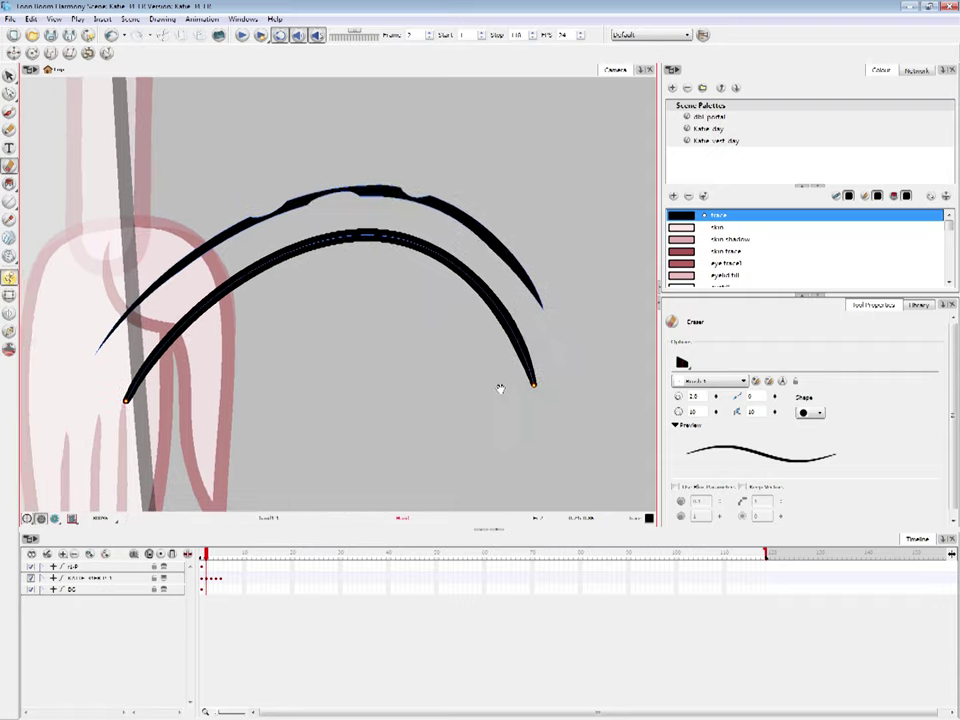
mouse_move(288, 250)
mouse_down()
mouse_move(294, 244)
mouse_move(275, 252)
mouse_move(305, 240)
mouse_move(284, 256)
mouse_move(250, 252)
mouse_move(237, 268)
mouse_move(276, 248)
mouse_up()
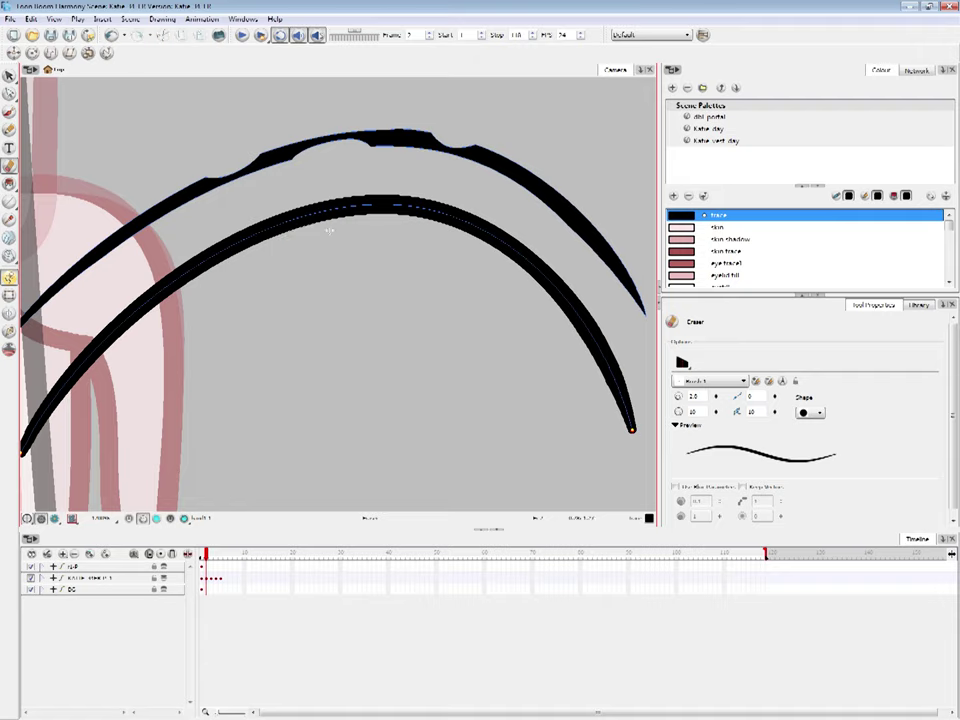
drag(378, 188, 306, 252)
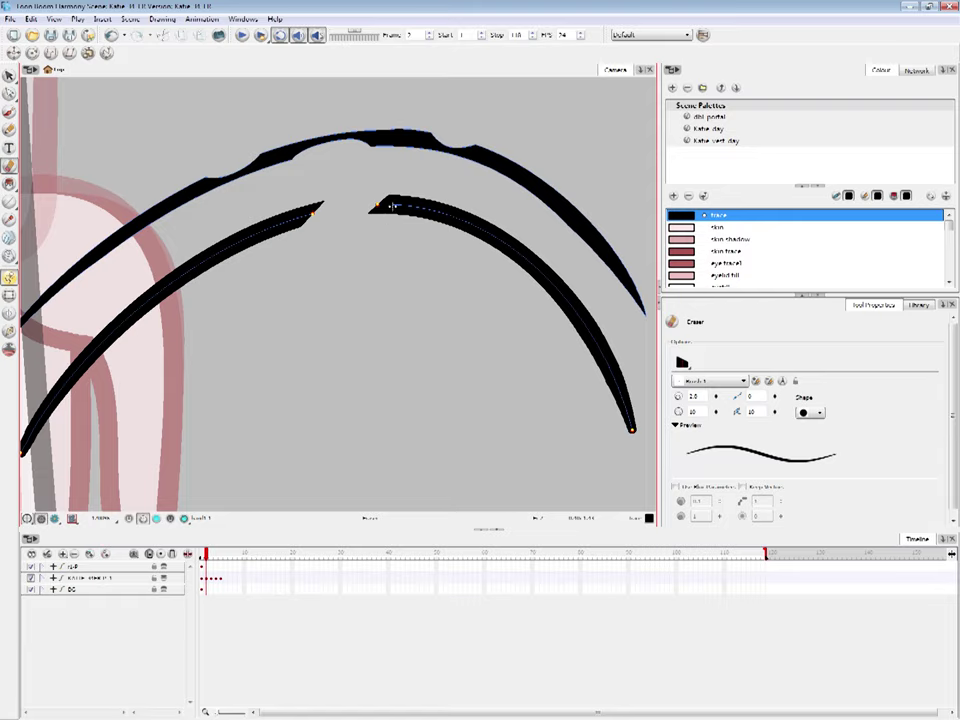
key(ctrl+z)
Select the pencil arch and reduce its minimum line thickness to taper its ends
key(alt+s)
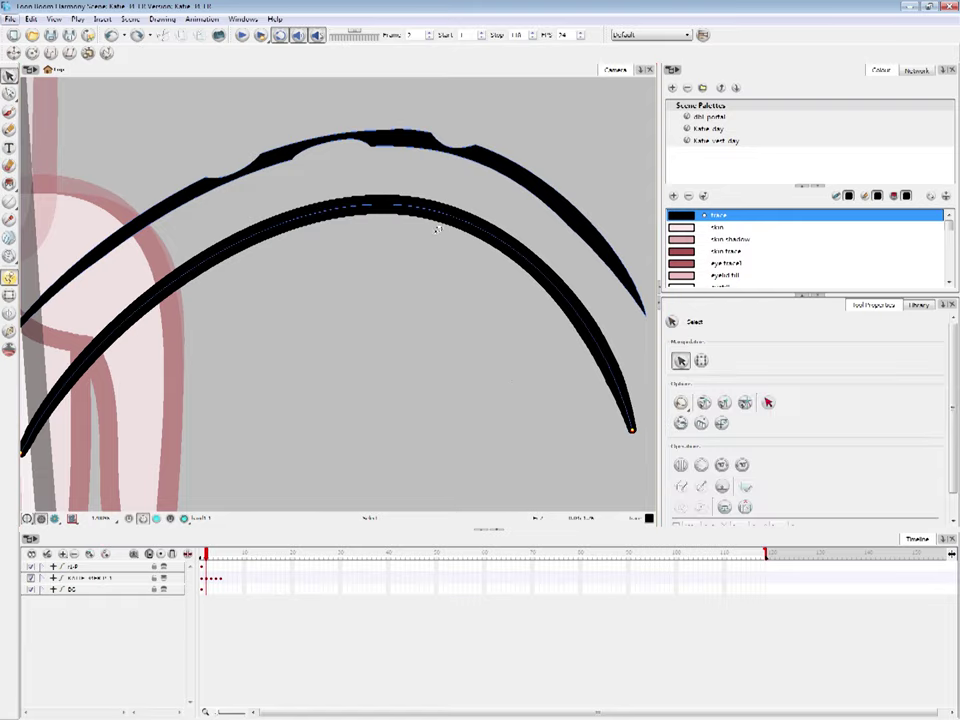
key(2)
click(457, 349)
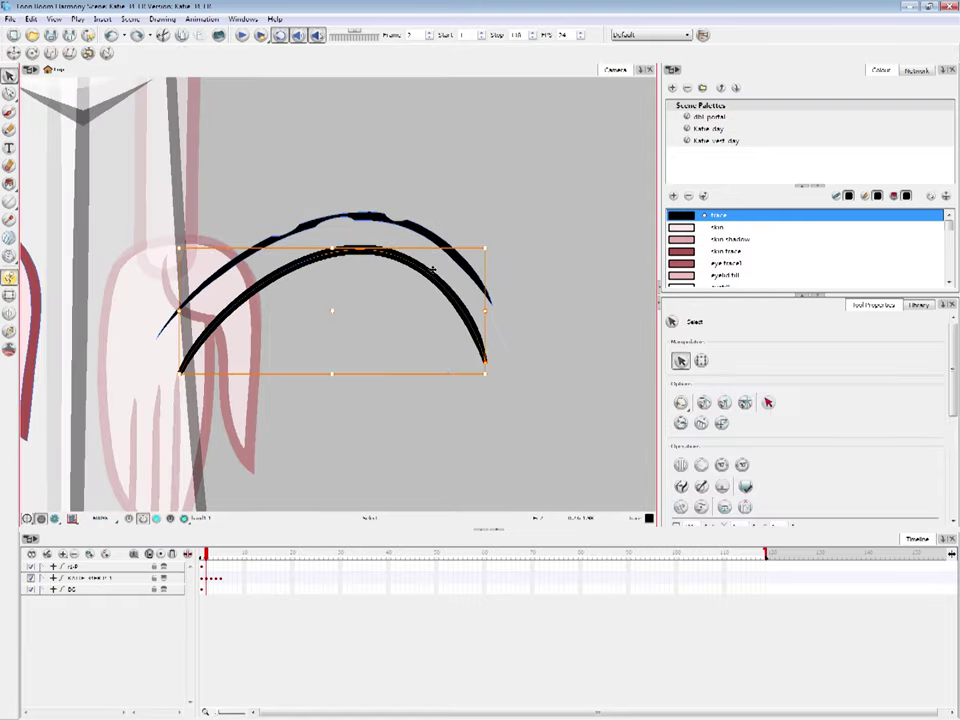
scroll(918, 394, down, 3)
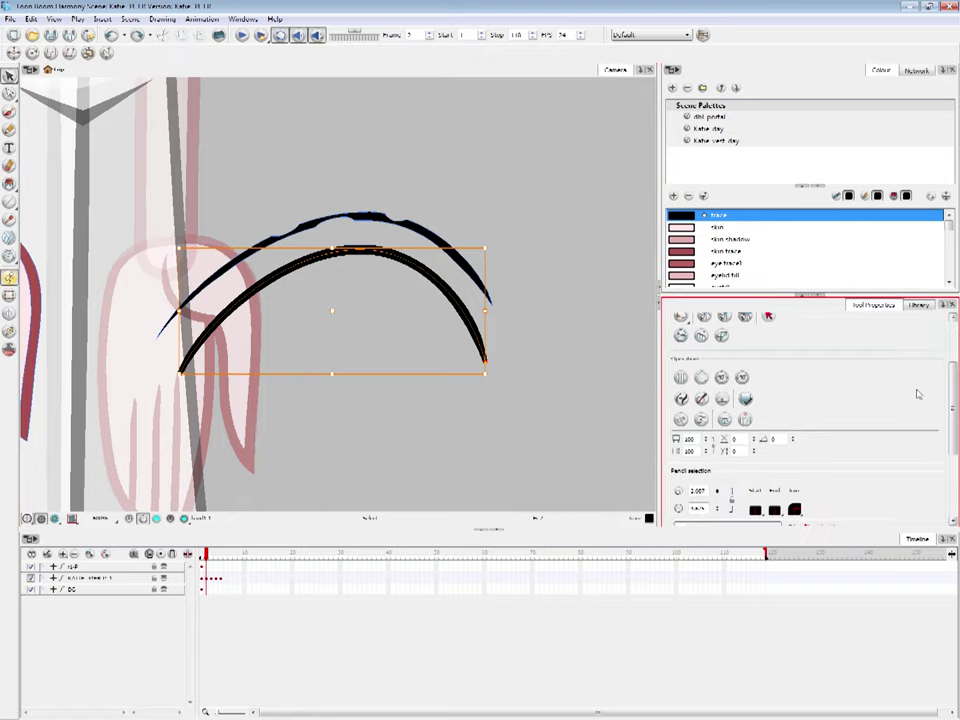
drag(950, 399, 950, 424)
drag(717, 450, 718, 454)
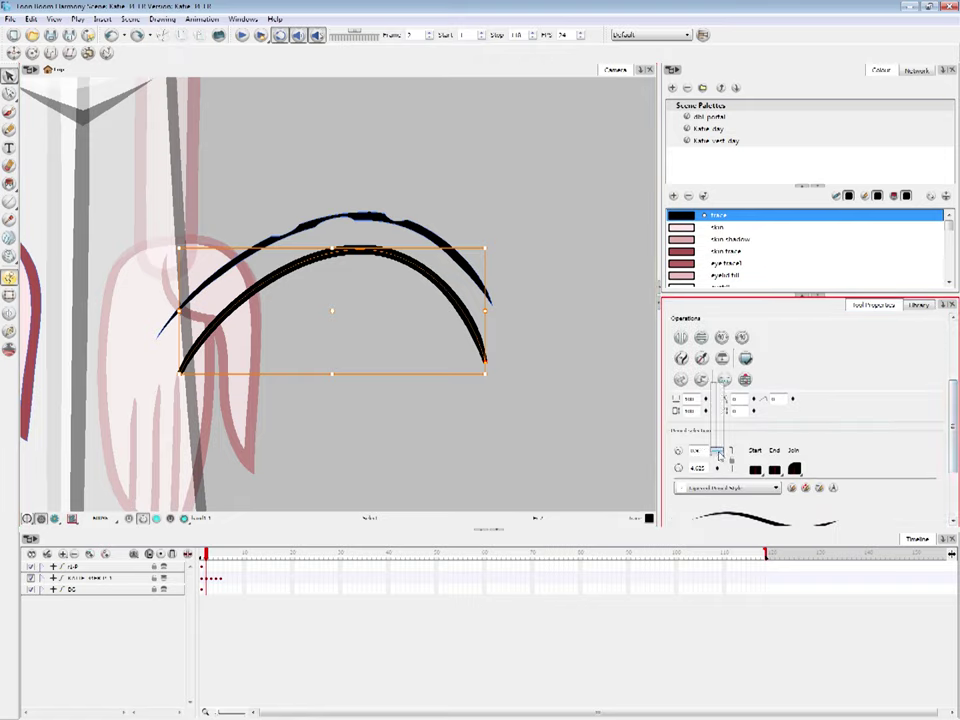
click(476, 343)
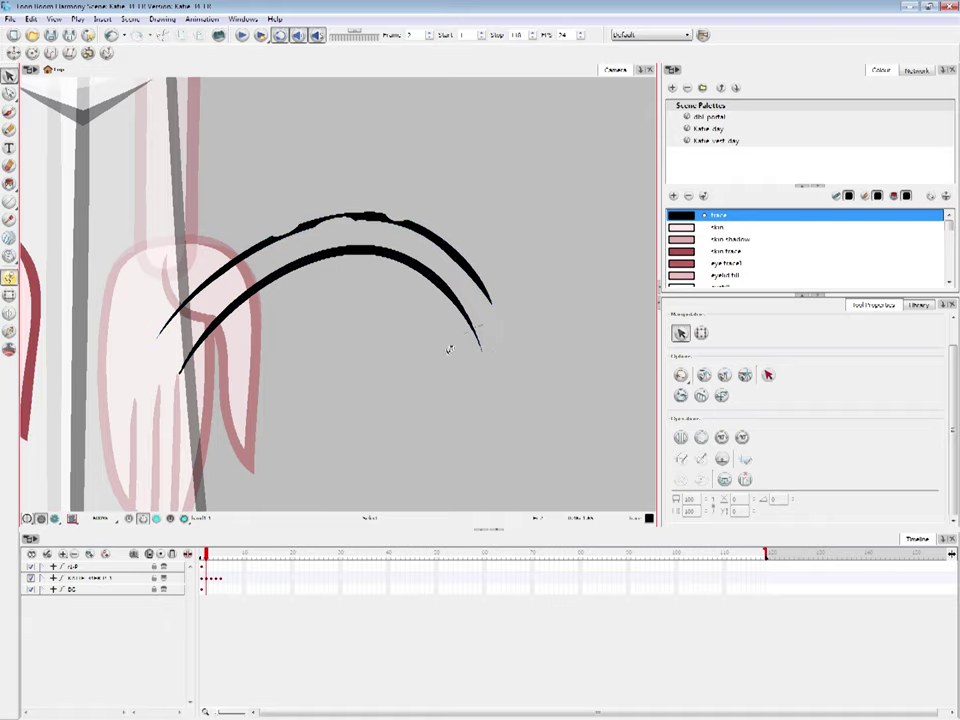
Select the pencil arch and move it clear of the brush arch, toward the lower right
click(427, 270)
drag(427, 270, 536, 322)
key(space)
drag(514, 463, 446, 433)
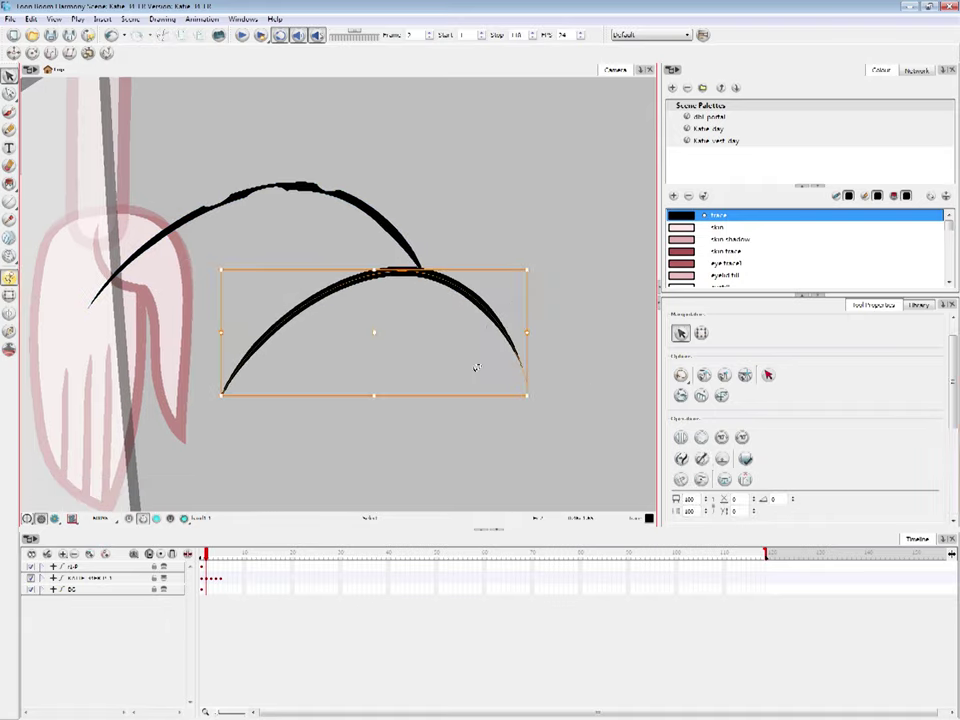
Try thickening the pencil arch by raising its maximum line thickness and setting its minimum to 11, and undo both changes
scroll(720, 430, down, 5)
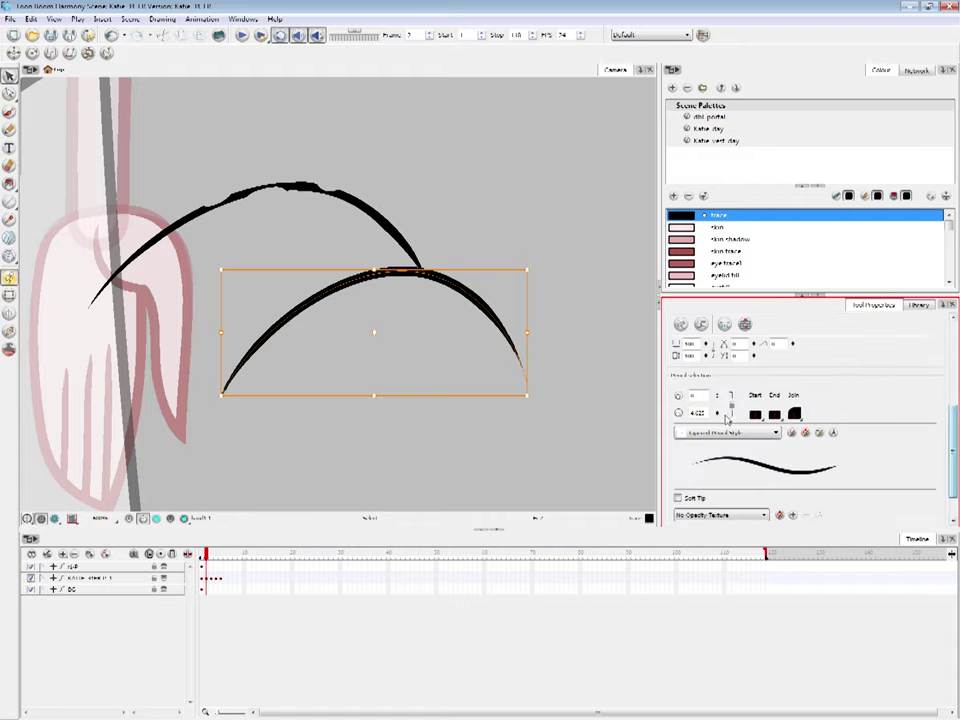
drag(721, 408, 720, 398)
click(571, 419)
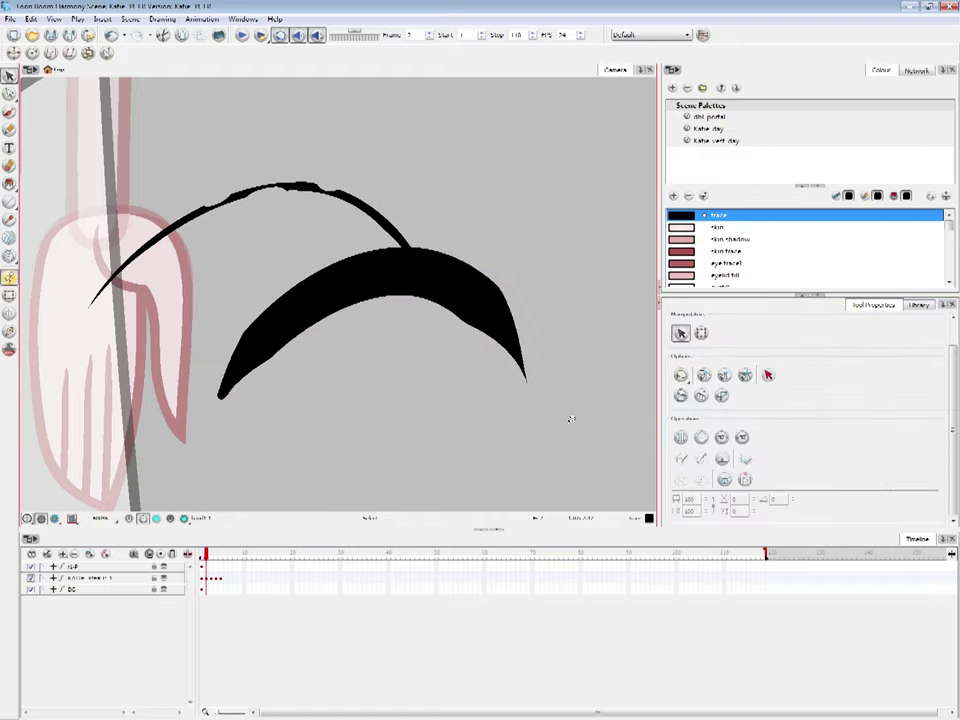
click(512, 334)
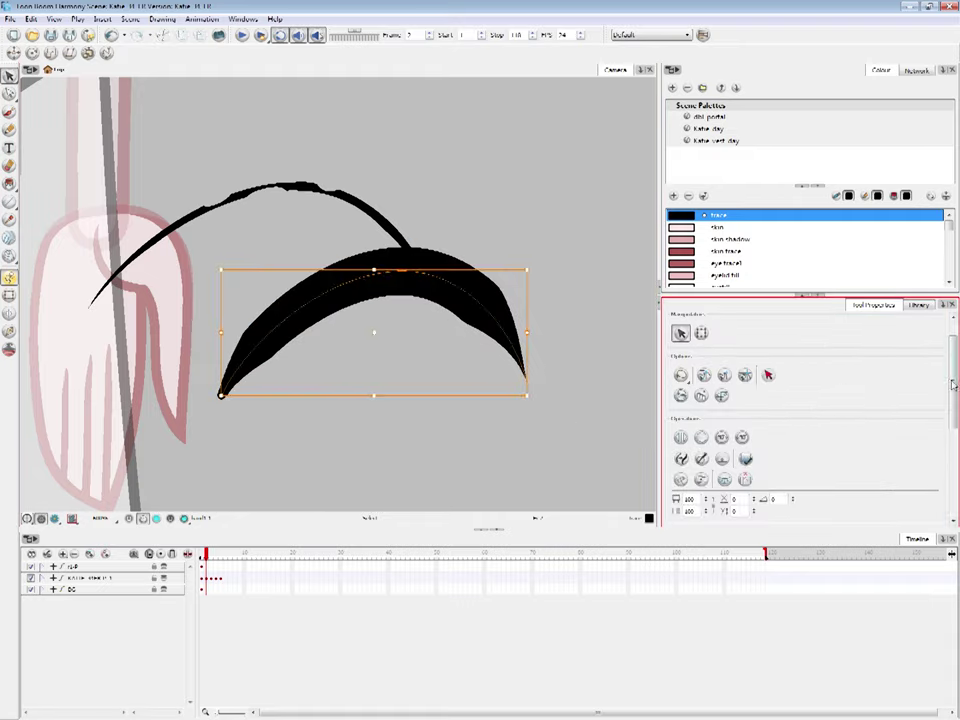
drag(952, 385, 948, 451)
drag(720, 411, 718, 398)
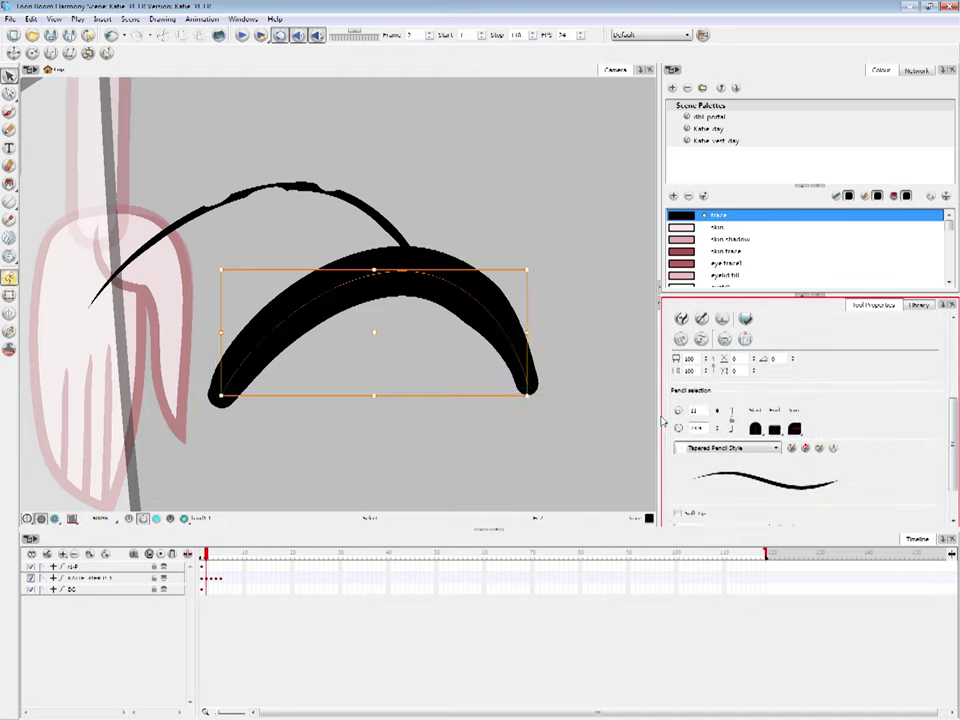
click(595, 428)
key(ctrl+z)
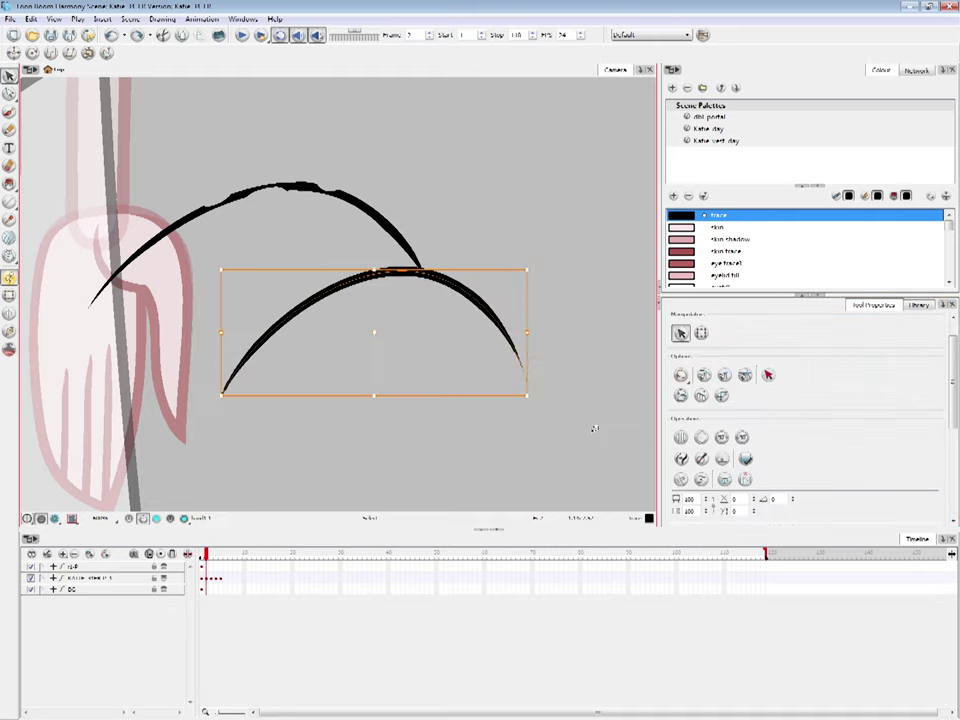
Delete the pencil arch and the brush arch from the drawing
click(349, 405)
click(520, 380)
key(Delete)
mouse_move(431, 182)
mouse_down()
mouse_move(281, 163)
mouse_move(405, 325)
mouse_up()
key(Delete)
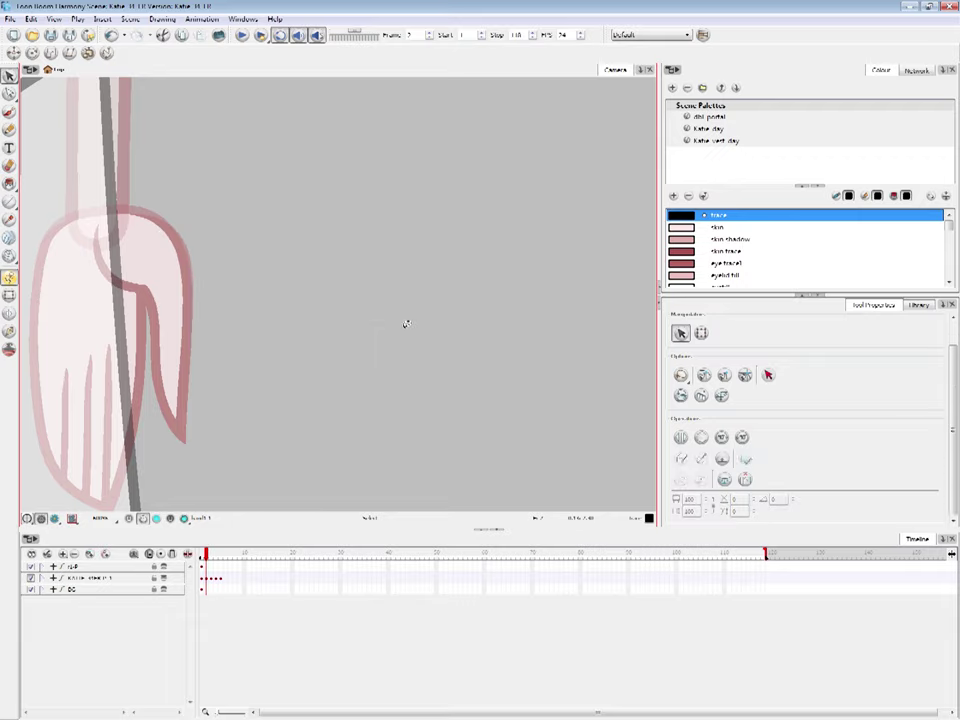
Try adding the text "asd" beside the hand with the Text tool, and undo the text entry
click(9, 147)
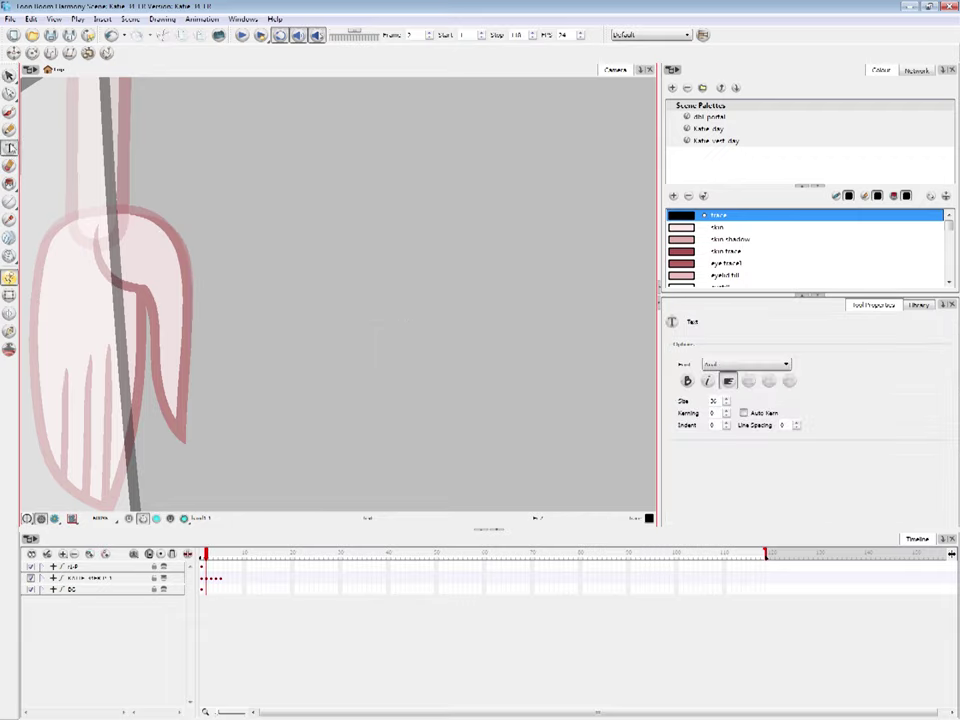
click(287, 209)
text(asda)
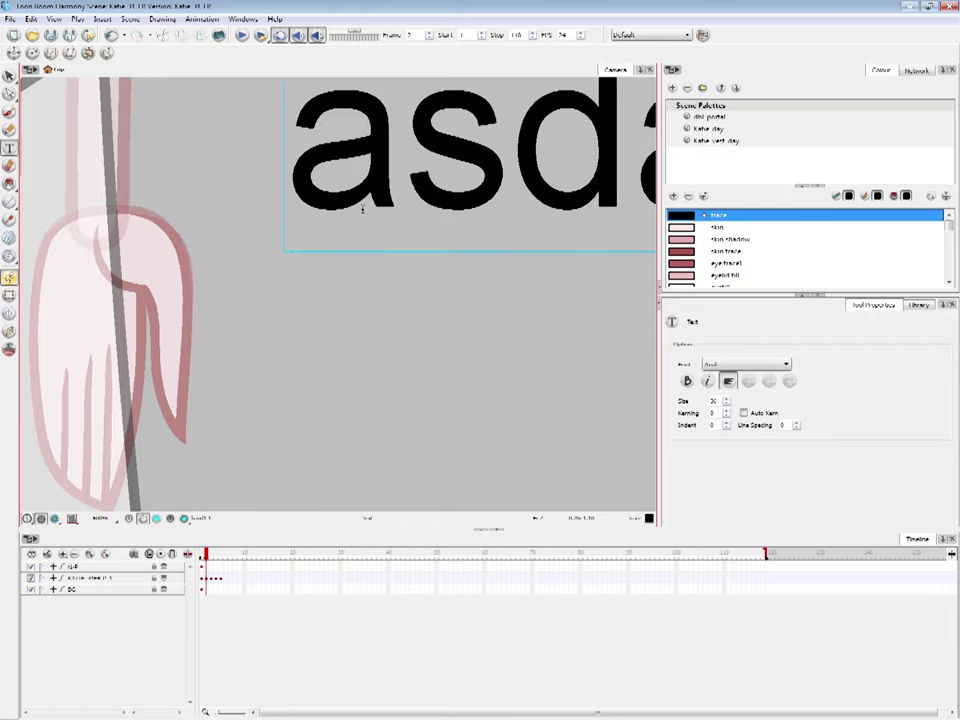
key(BackSpace)
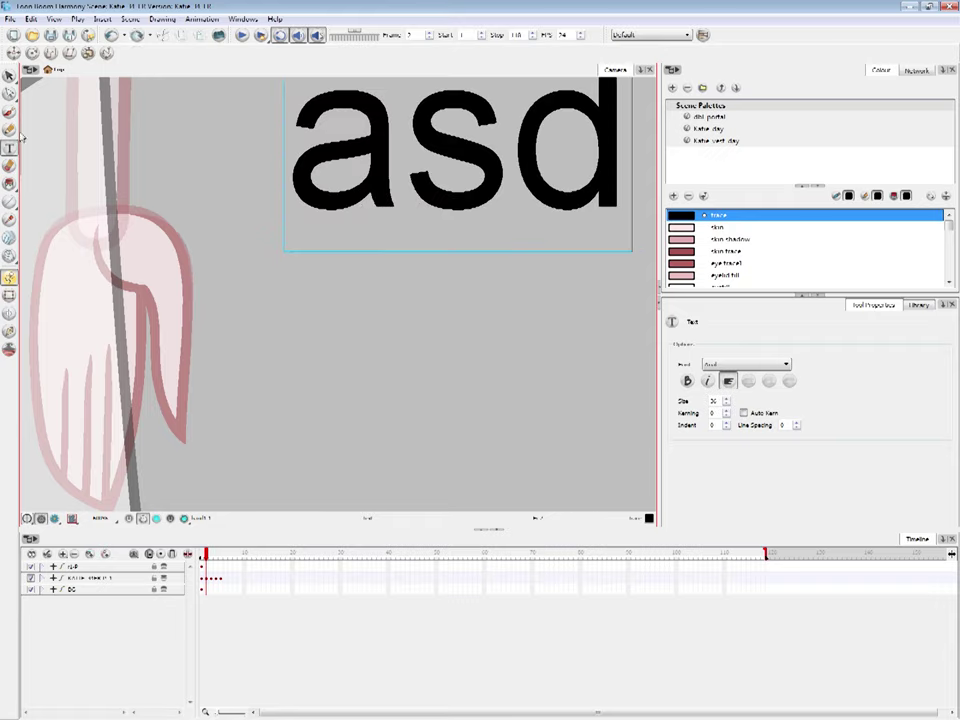
click(9, 75)
key(ctrl+z)
key(ctrl+z)
key(ctrl+z)
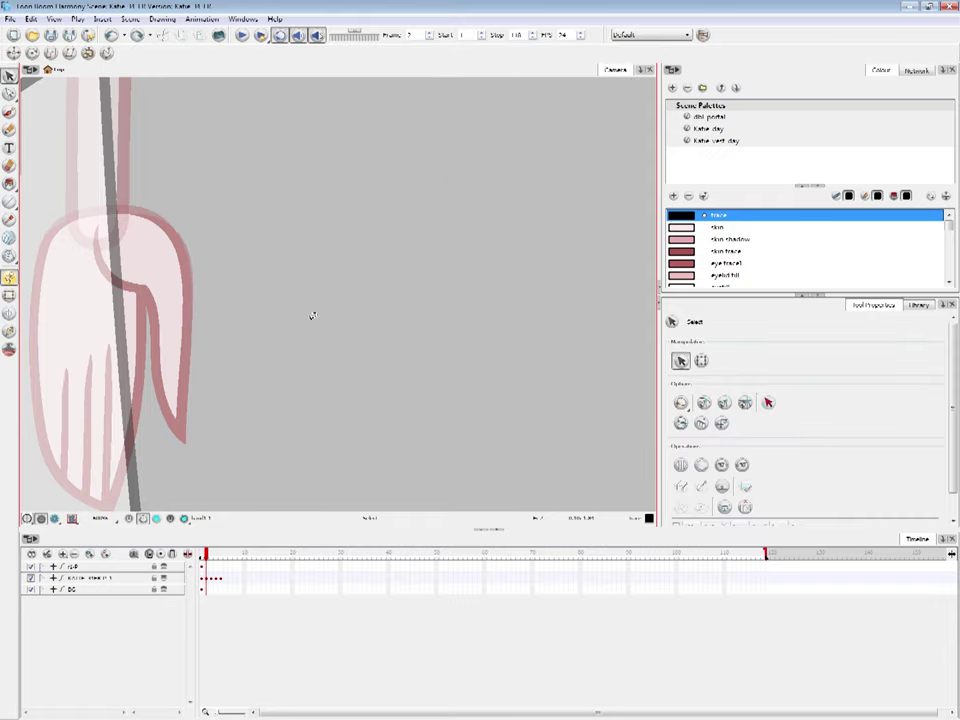
Draw a small S-curve beside the hand with the Pencil and trim its upper end with the Eraser
click(9, 166)
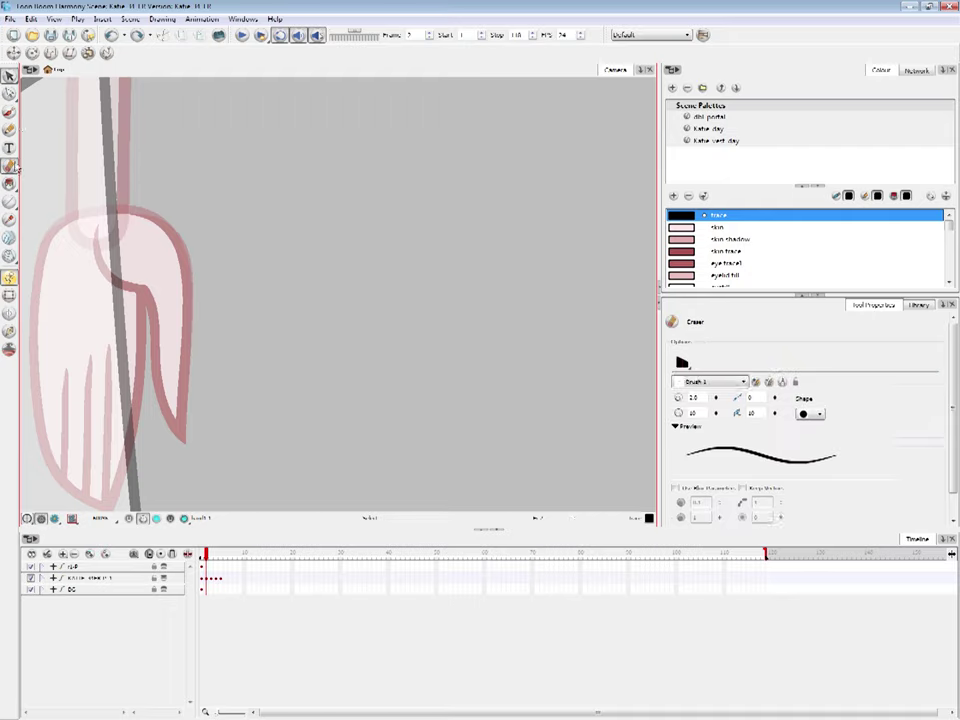
click(9, 128)
mouse_move(410, 201)
mouse_down()
mouse_move(368, 325)
mouse_move(308, 370)
mouse_up()
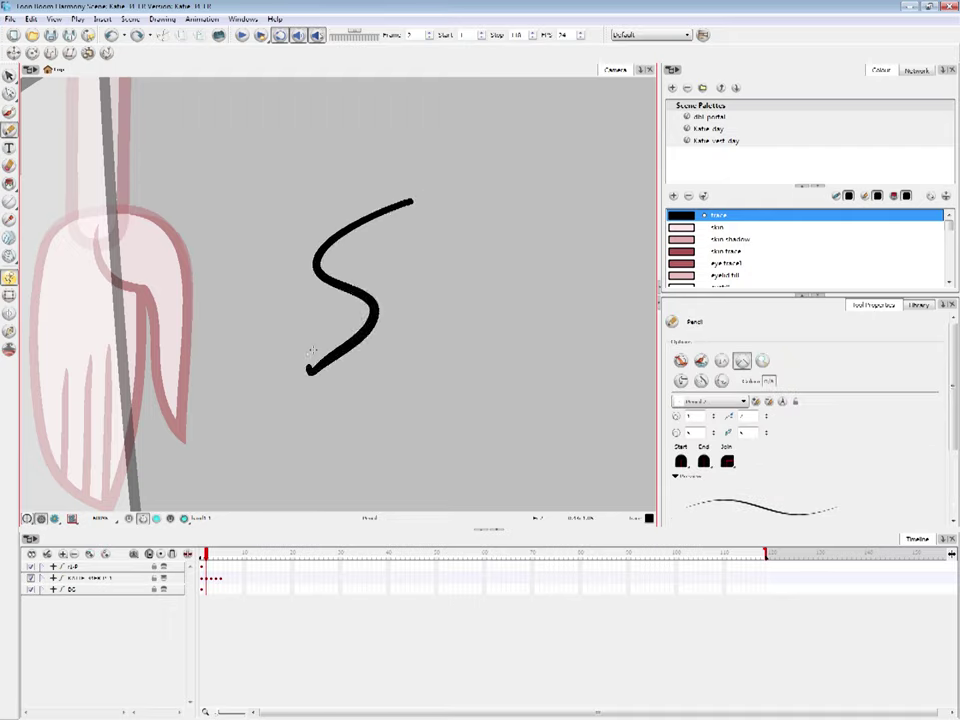
drag(388, 214, 432, 197)
Draw a larger S-curve beside the pencil one with the Brush and thin its upper end with the Eraser
key(alt+b)
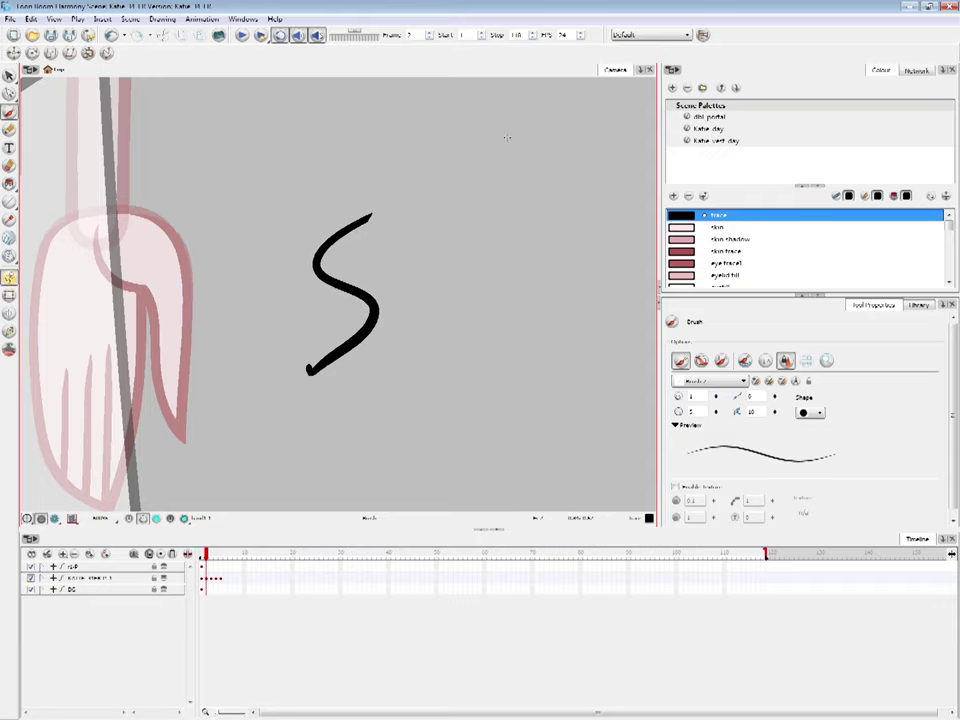
mouse_move(528, 126)
mouse_down()
mouse_move(540, 310)
mouse_move(464, 391)
mouse_up()
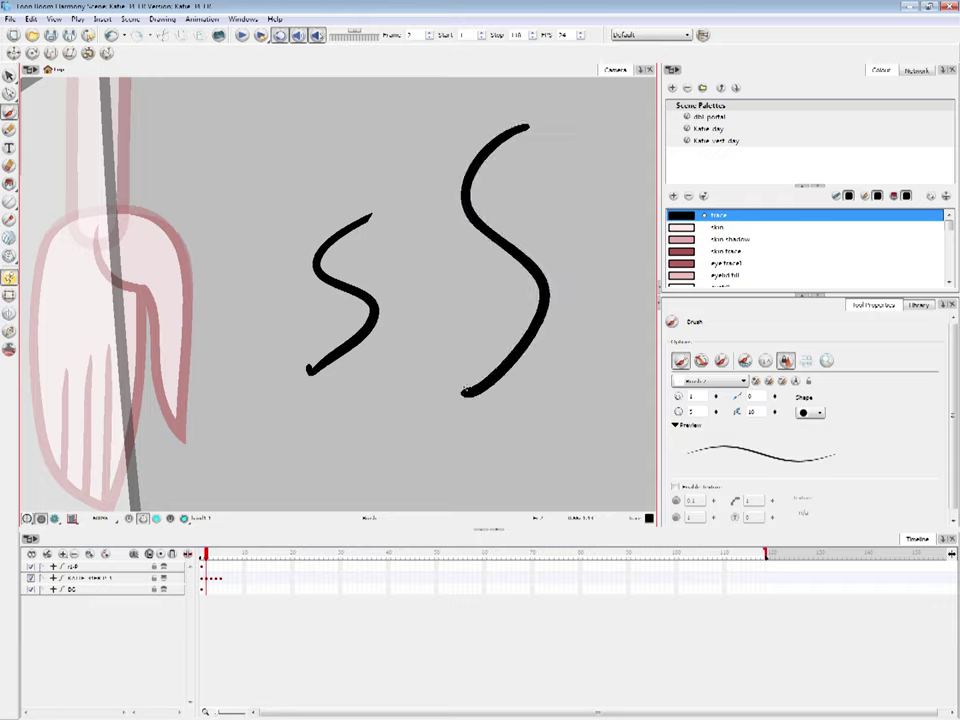
key(alt+e)
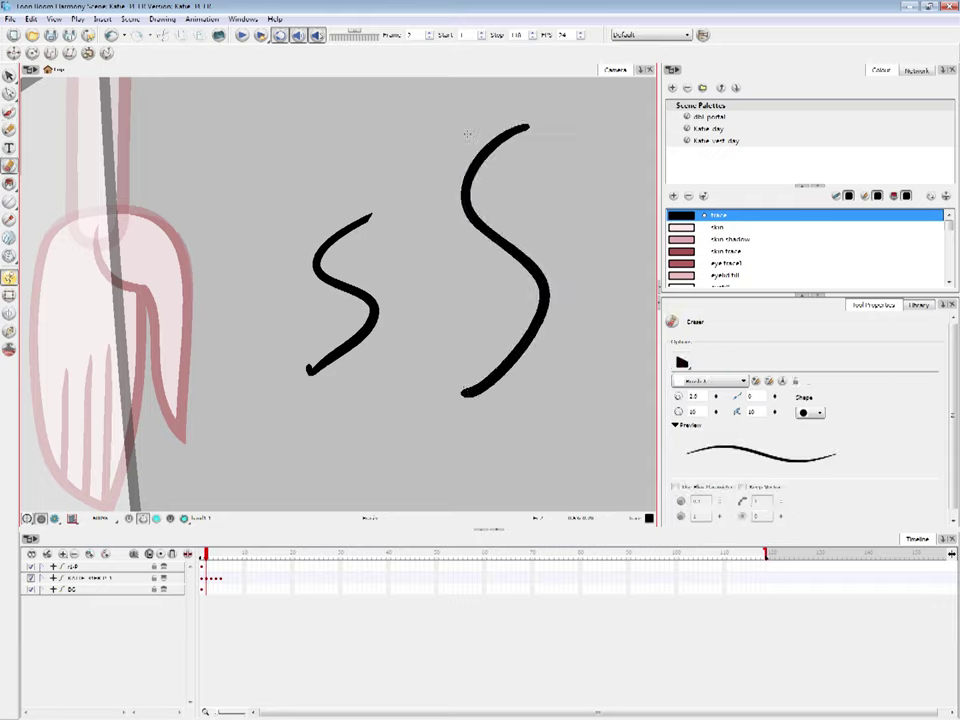
mouse_move(527, 128)
mouse_down()
mouse_move(483, 162)
mouse_move(472, 205)
mouse_up()
mouse_move(574, 193)
mouse_down()
mouse_move(500, 178)
mouse_move(515, 180)
mouse_up()
key(ctrl+z)
key(space)
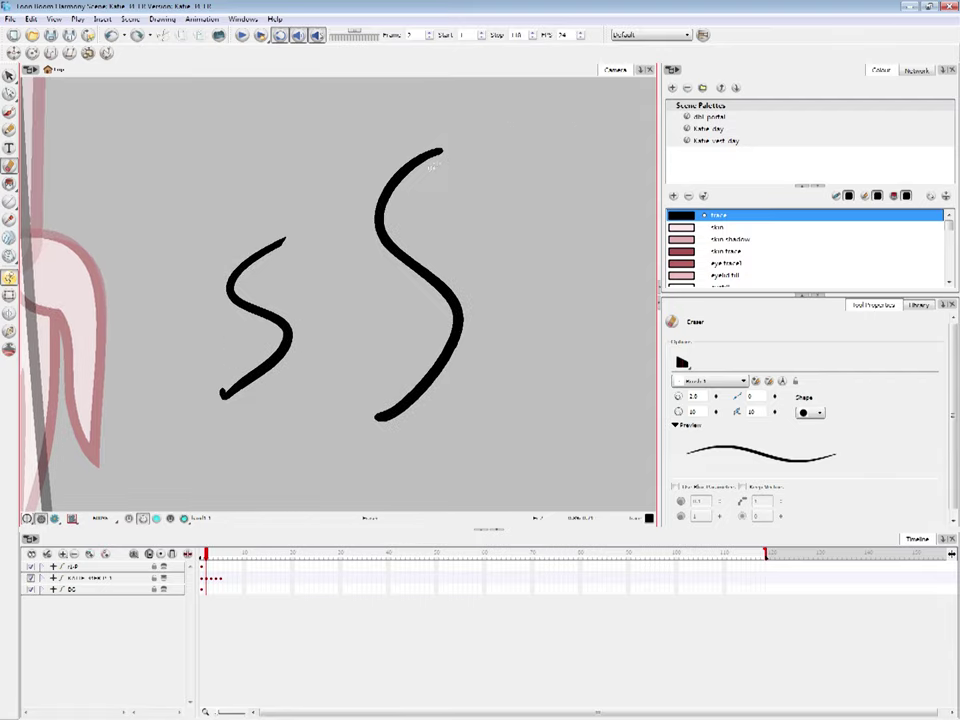
mouse_move(430, 167)
mouse_down()
mouse_move(445, 155)
mouse_move(410, 180)
mouse_move(397, 211)
mouse_up()
Draw three short, roughly horizontal Brush strokes beside the upper part of the large S-curve
key(alt+b)
mouse_move(466, 175)
mouse_down()
mouse_move(439, 182)
mouse_move(508, 176)
mouse_up()
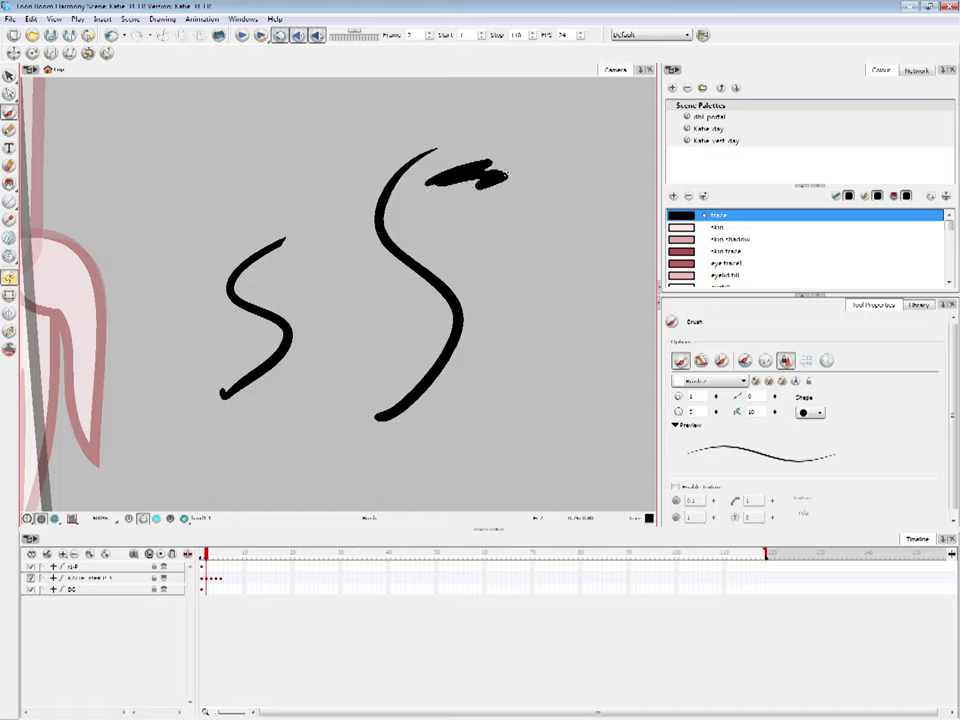
key(ctrl+z)
drag(416, 197, 524, 171)
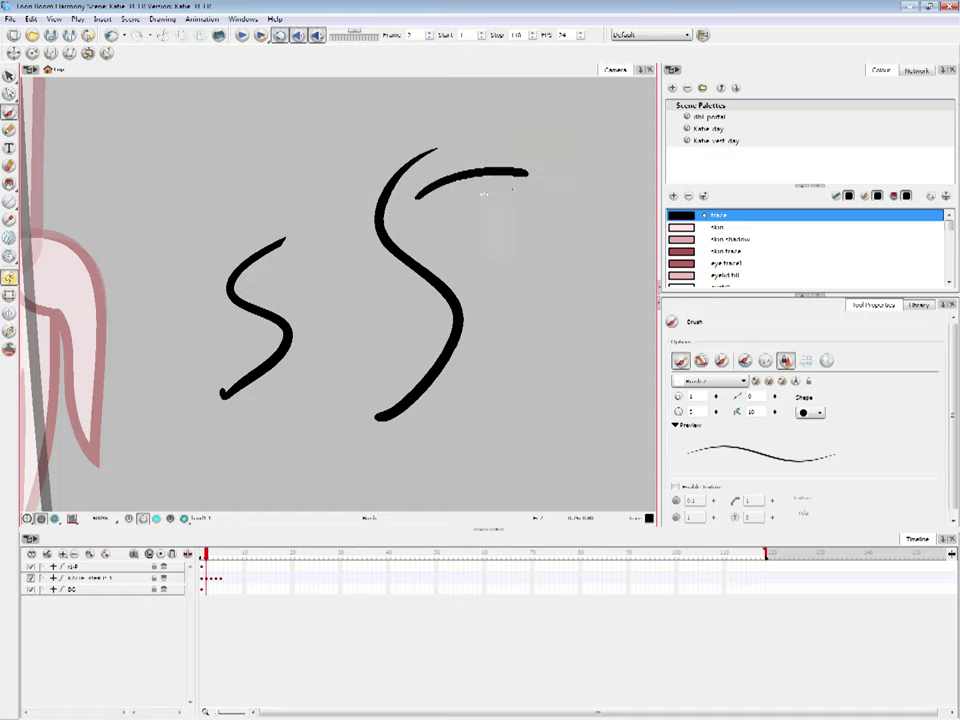
drag(462, 193, 524, 189)
drag(458, 225, 534, 223)
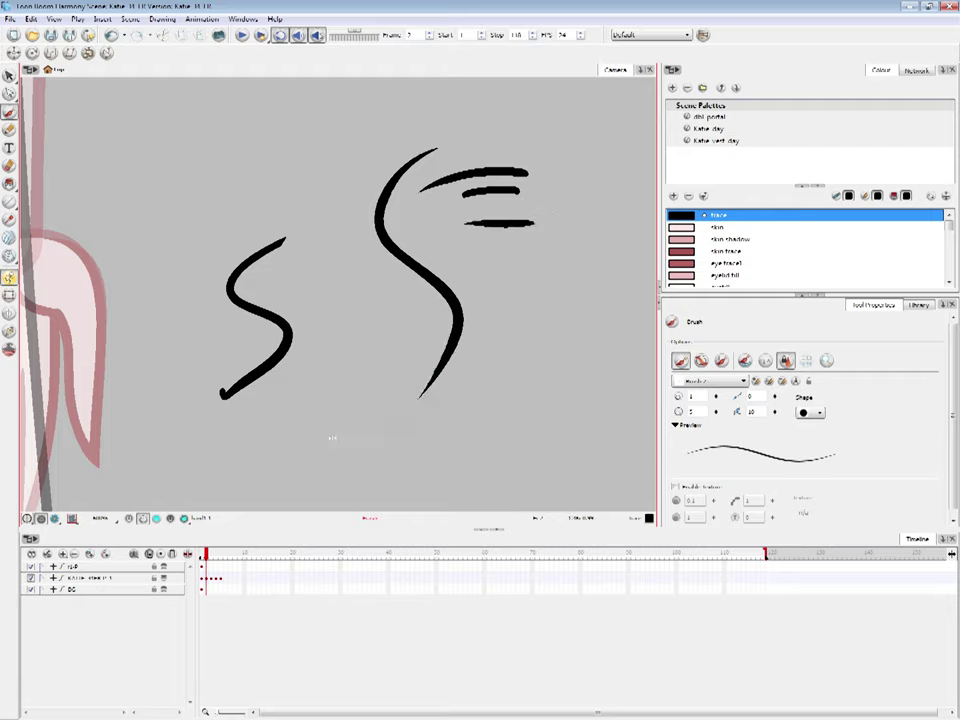
Thin the large S-curve's lower end and draw a Brush stroke with tapered ends crossing its lower part
drag(443, 325, 337, 432)
drag(307, 445, 570, 298)
drag(481, 303, 594, 329)
mouse_move(409, 336)
mouse_down()
mouse_move(392, 343)
mouse_move(298, 465)
mouse_up()
Taper the lower tip of the tall brush arc and trim the ends of the small pencil S-curve
mouse_move(185, 355)
mouse_down()
mouse_move(293, 121)
mouse_move(201, 243)
mouse_move(188, 320)
mouse_move(190, 376)
mouse_up()
drag(266, 256, 241, 288)
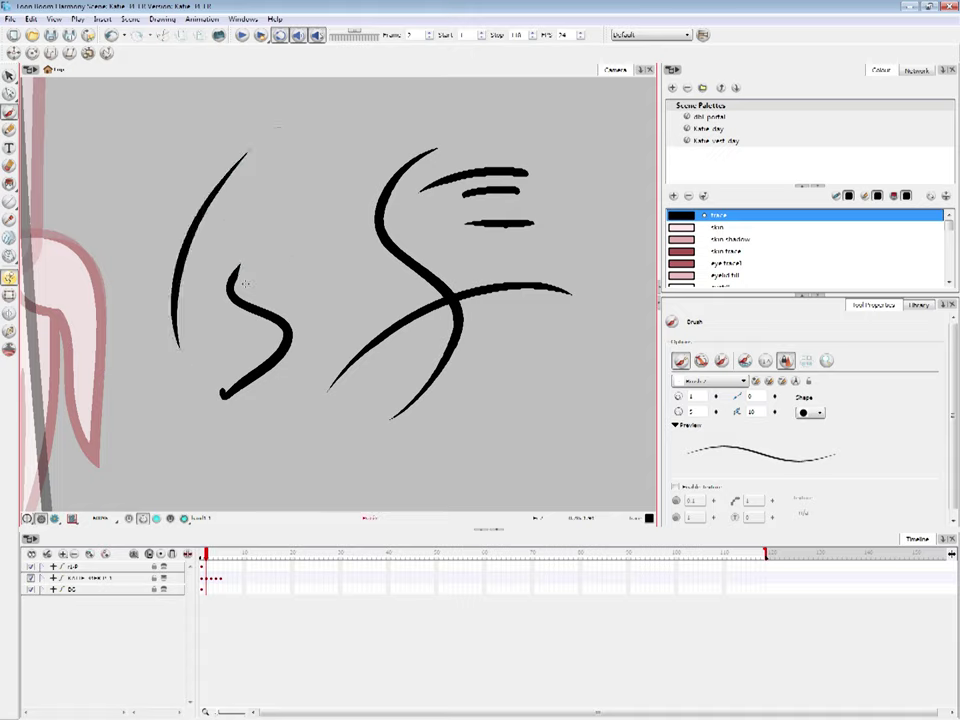
mouse_move(300, 342)
mouse_down()
mouse_move(293, 358)
mouse_move(213, 402)
mouse_up()
Select all the practice strokes beside the hand and delete them
key(alt+s)
mouse_move(512, 326)
mouse_down()
mouse_move(246, 384)
mouse_move(564, 405)
mouse_up()
key(Delete)
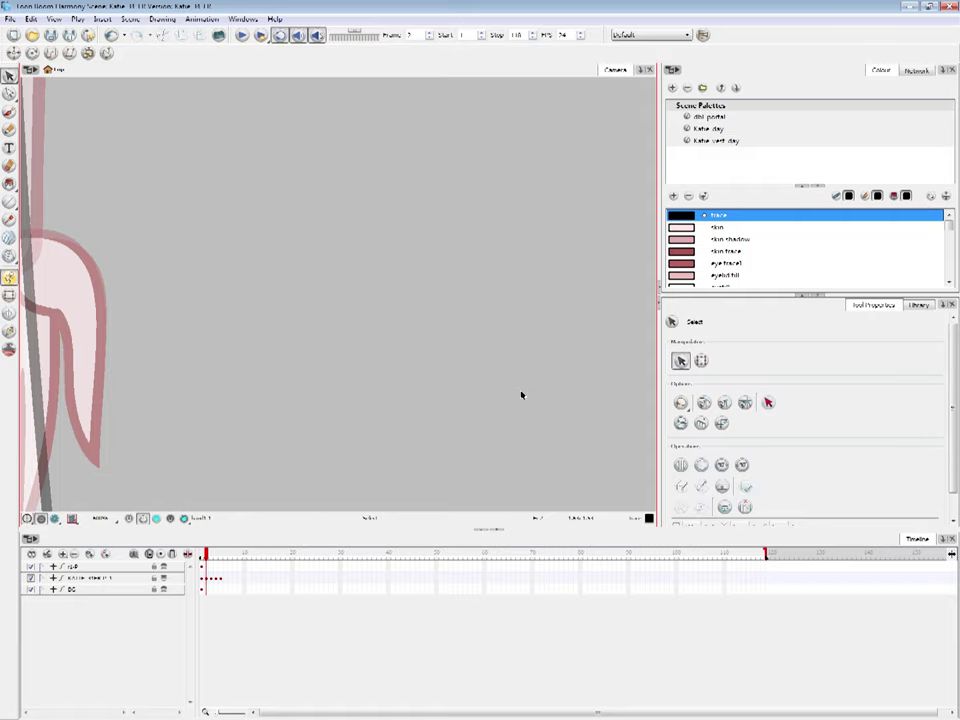
key(alt+i)
mouse_move(482, 146)
mouse_down()
mouse_move(259, 189)
mouse_move(437, 156)
mouse_move(391, 135)
mouse_up()
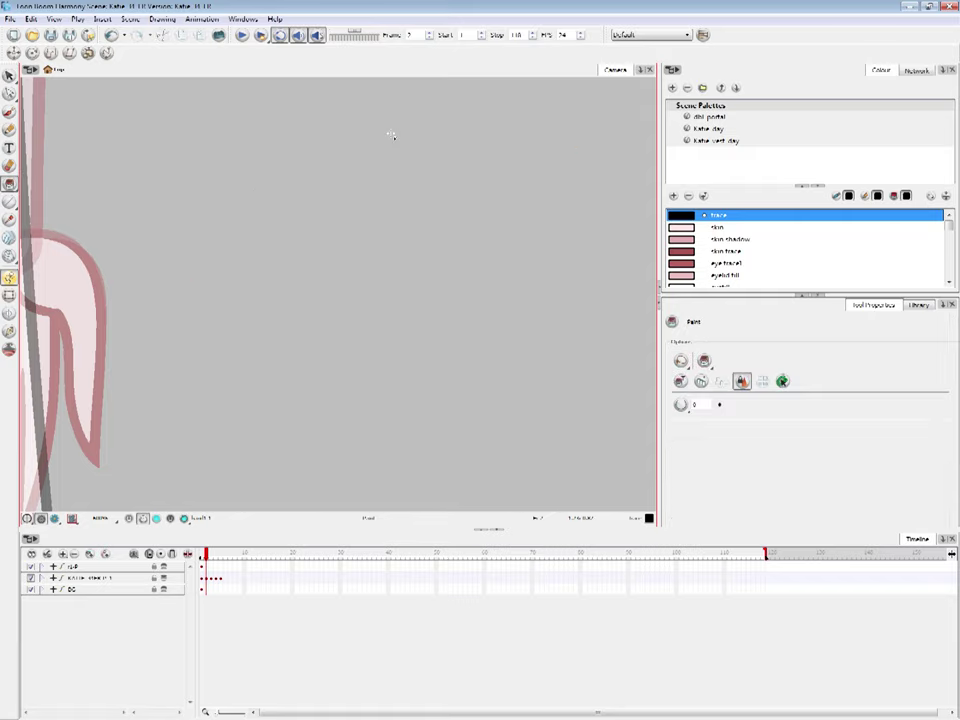
key(ctrl+z)
key(Delete)
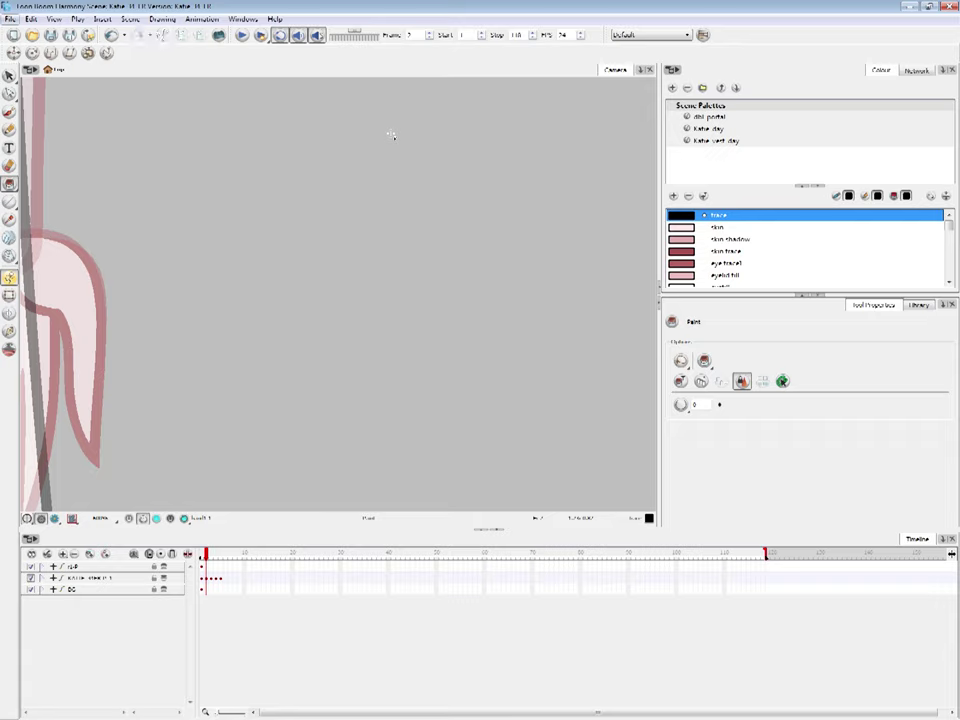
Draw a large closed circle beside the hand with the Brush and fill it with the skin colour
key(alt+b)
mouse_move(495, 162)
mouse_down()
mouse_move(380, 422)
mouse_move(333, 132)
mouse_up()
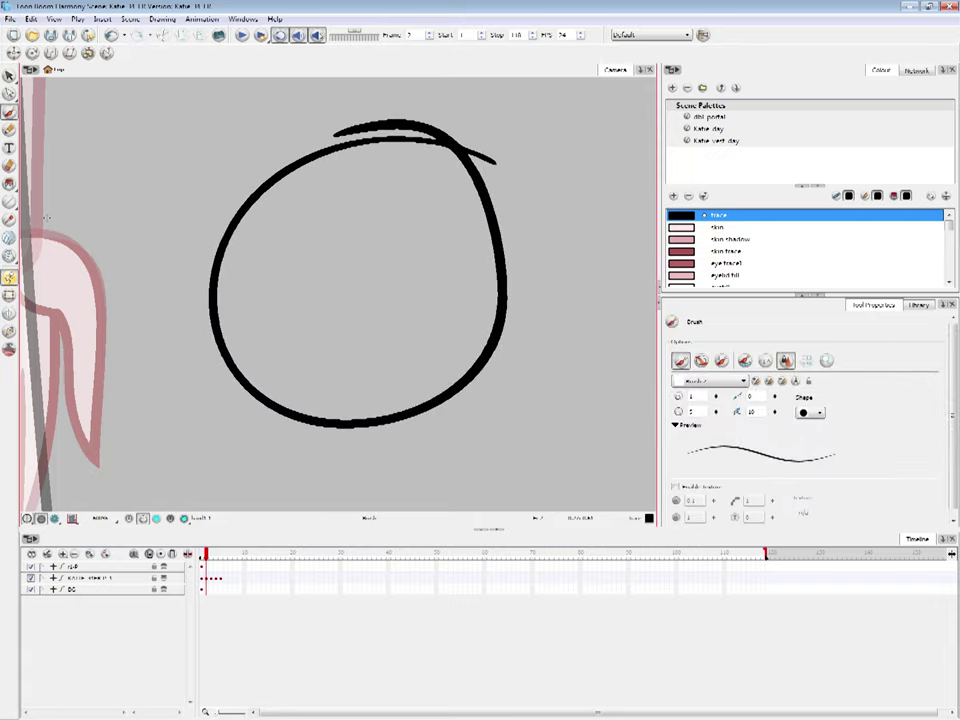
click(9, 184)
click(720, 227)
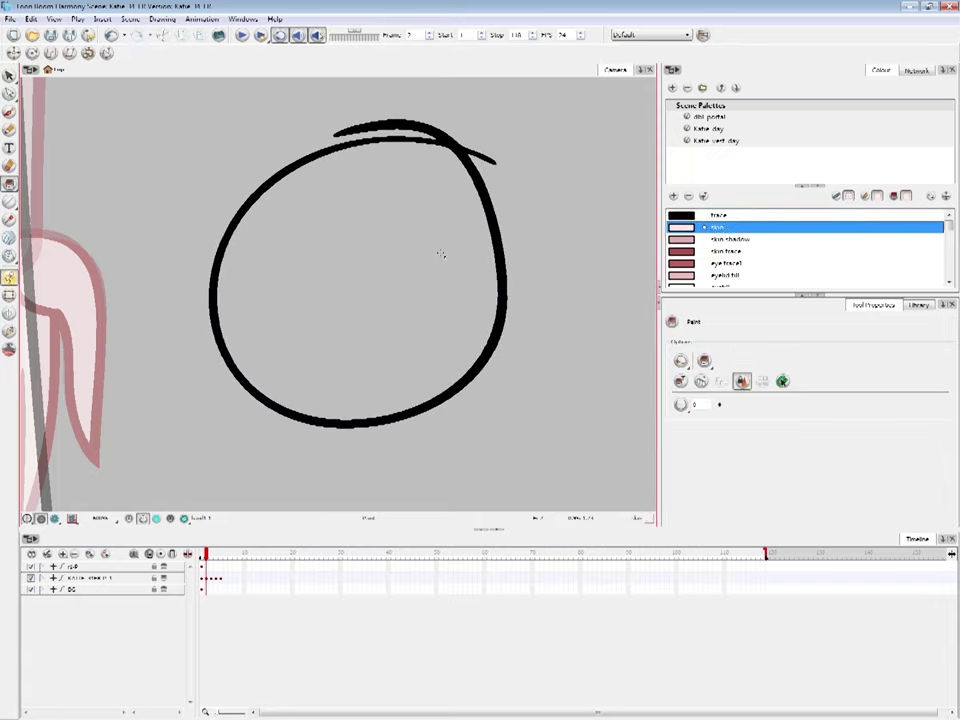
click(440, 256)
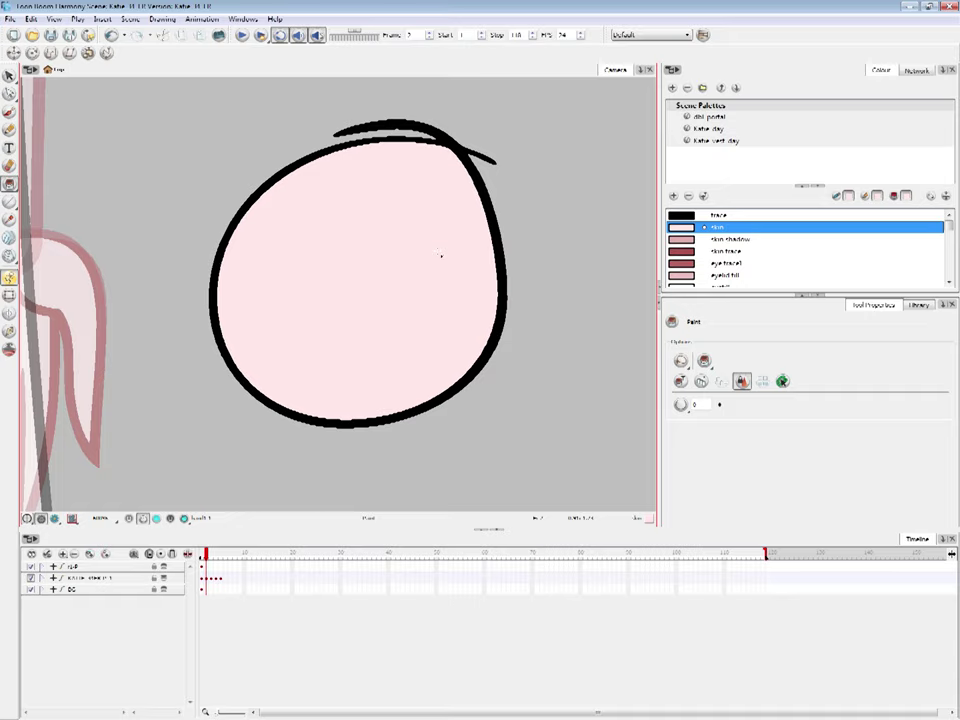
key(ctrl+z)
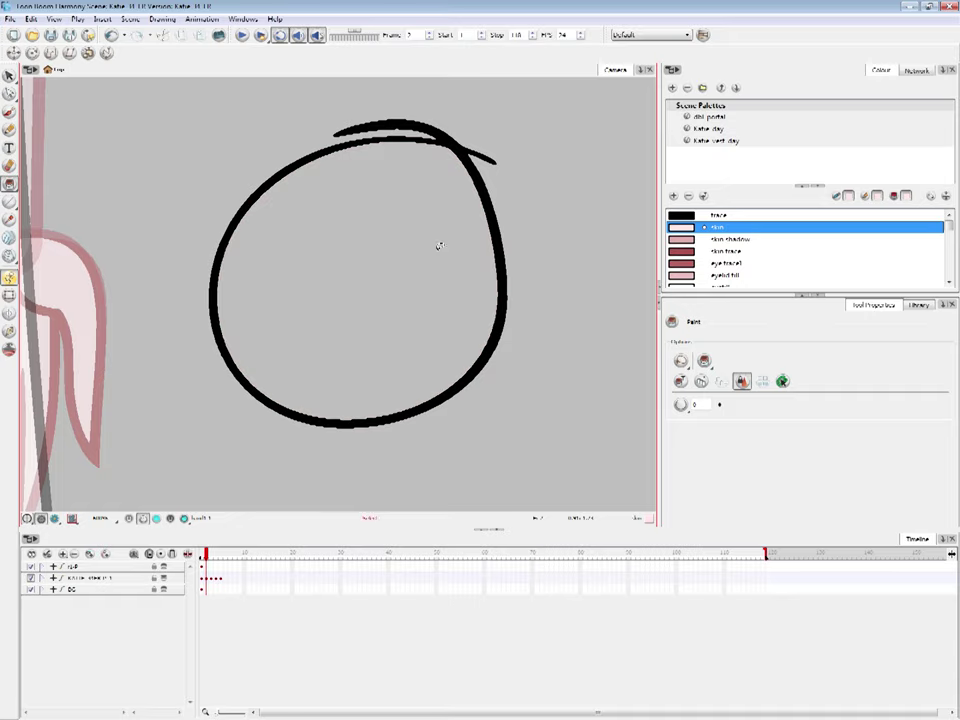
click(383, 273)
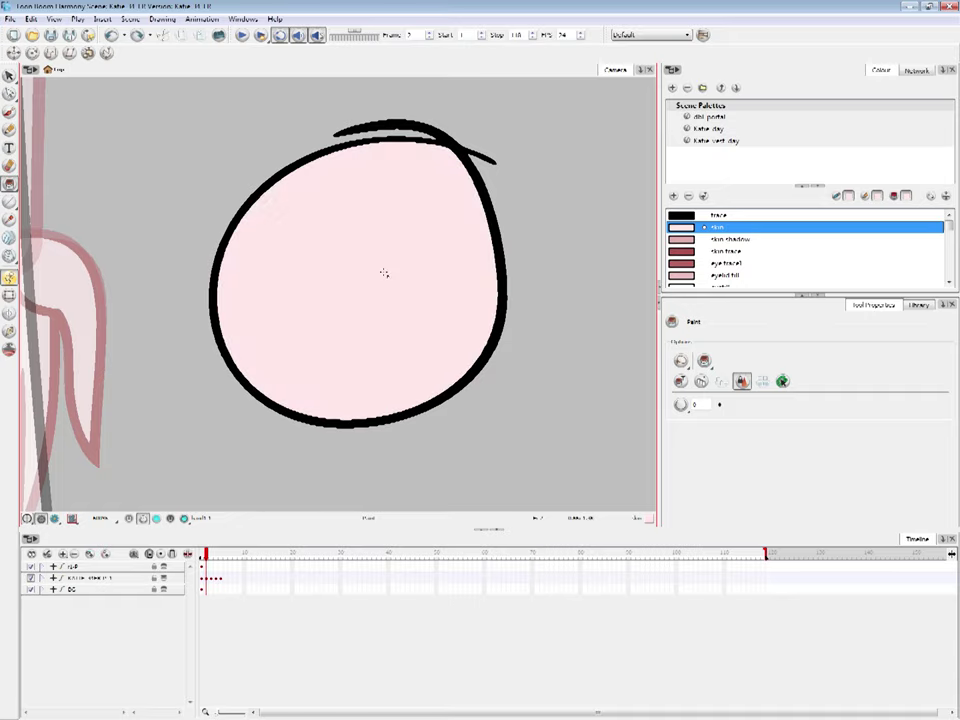
Remove the circle's fill and its black outline with the Unpaint tool
click(9, 184)
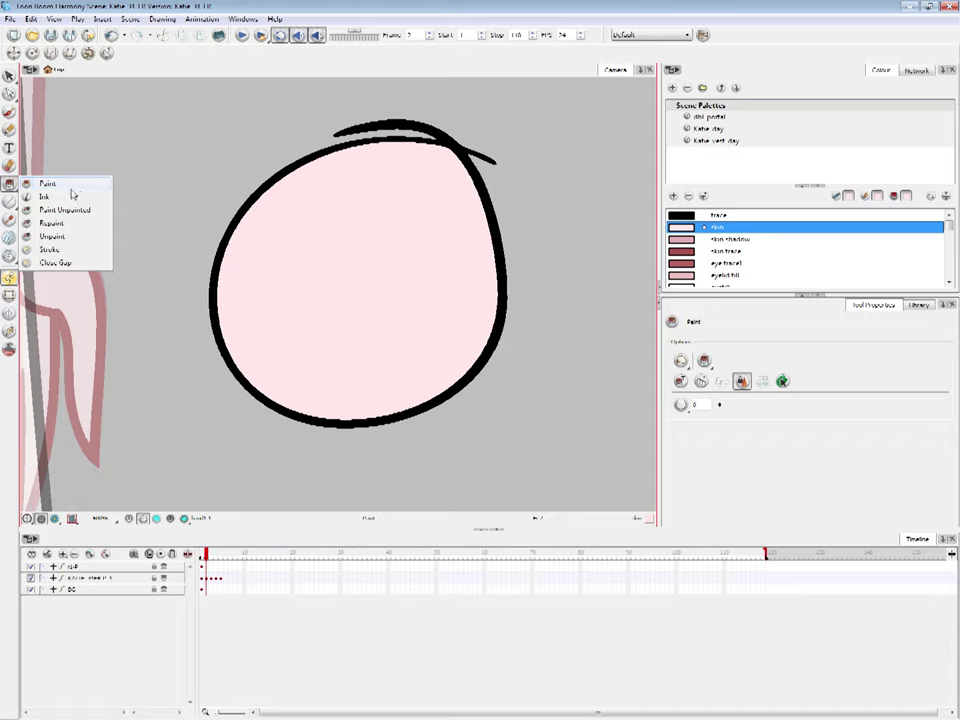
click(88, 240)
click(346, 229)
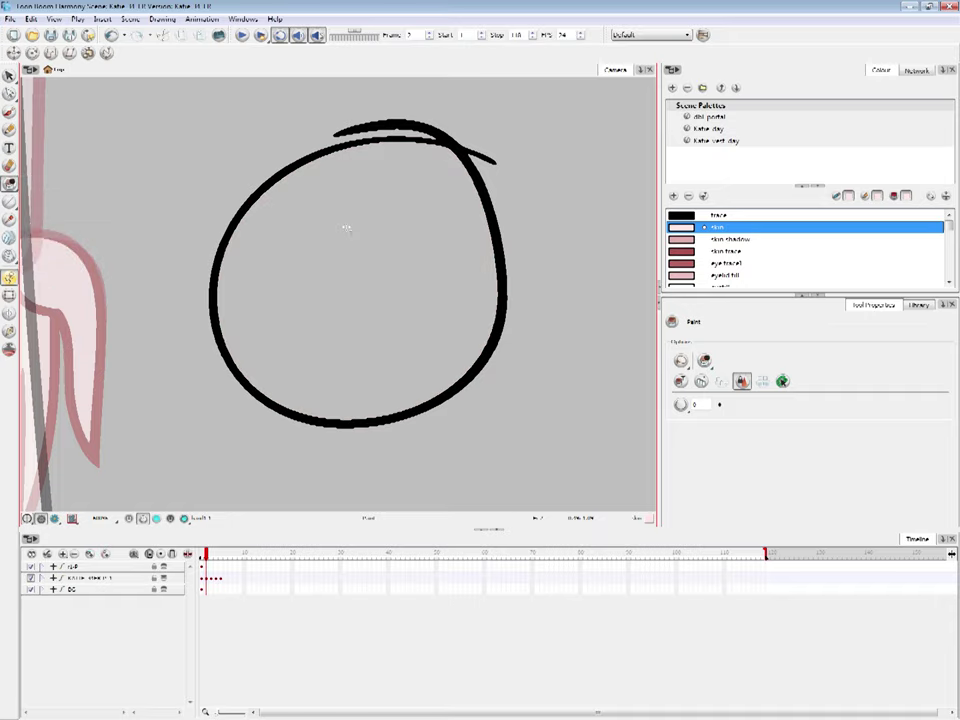
click(486, 203)
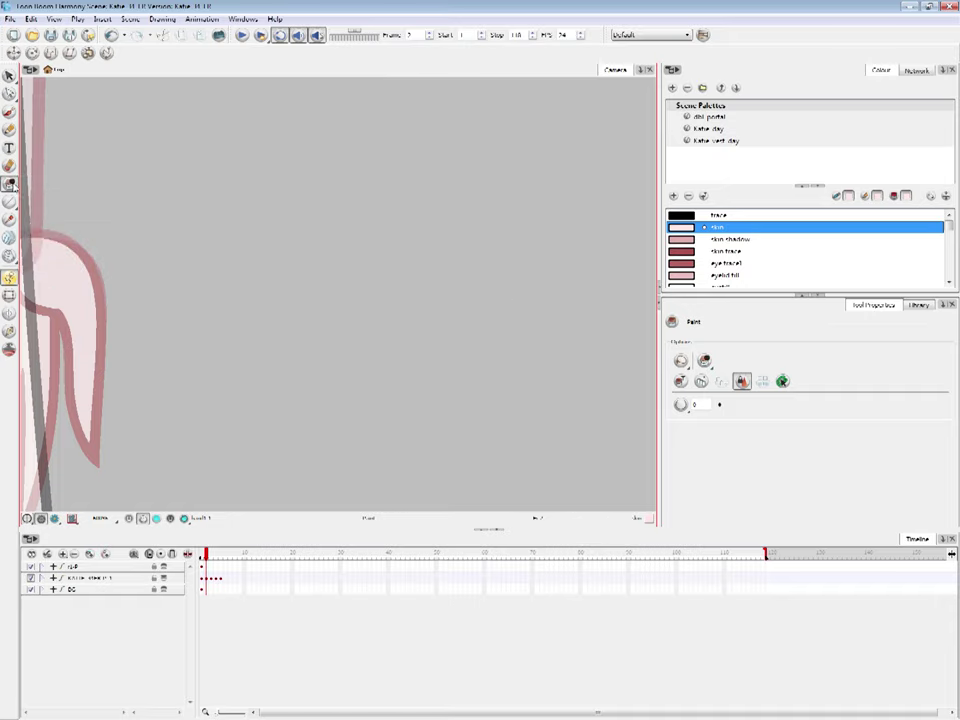
Switch to the Paint tool and choose the black trace colour
click(9, 184)
click(81, 182)
click(720, 215)
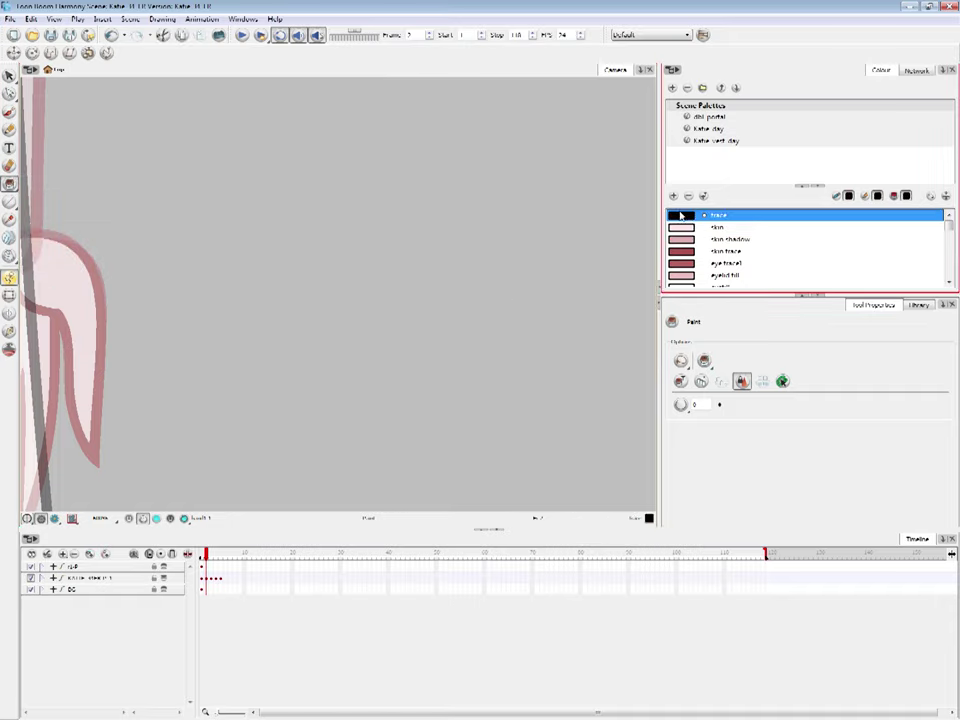
click(9, 184)
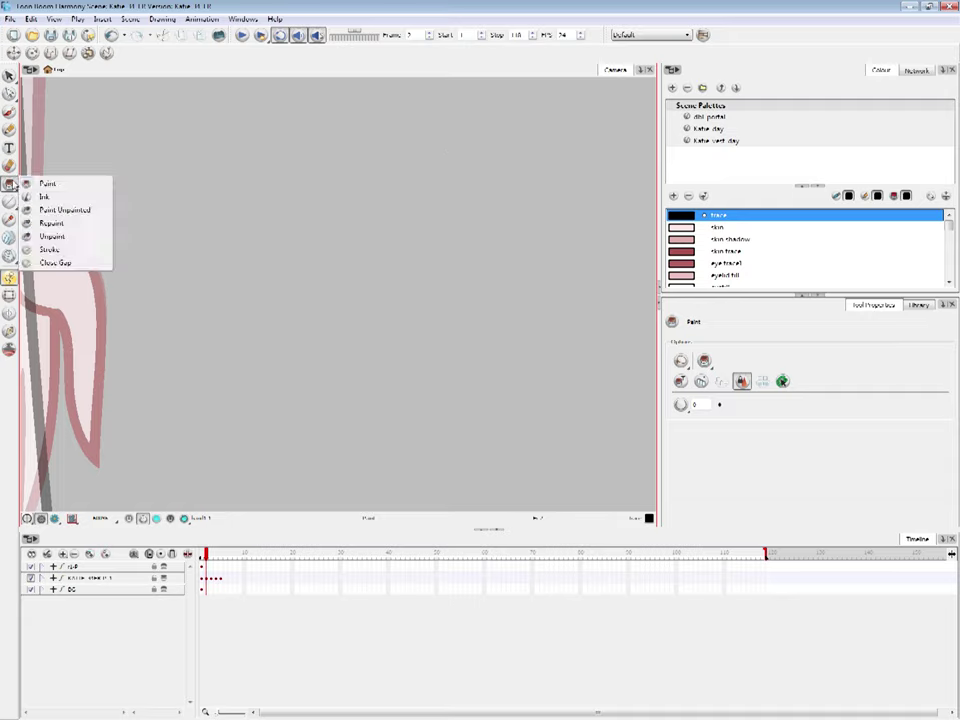
click(66, 185)
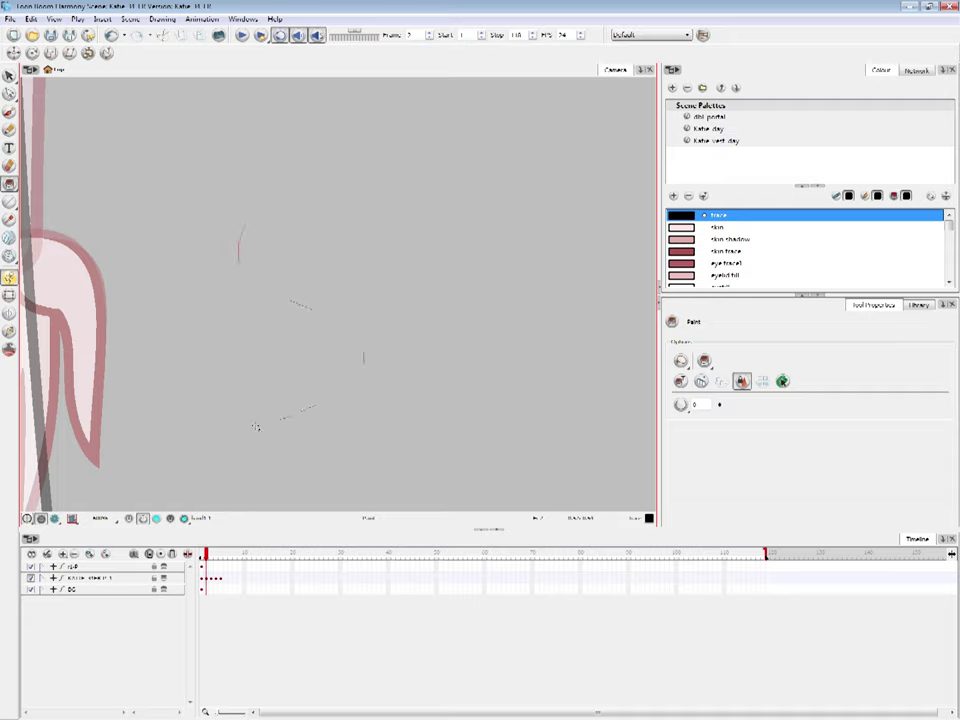
key(alt+b)
mouse_move(444, 131)
mouse_down()
mouse_move(349, 281)
mouse_move(223, 372)
mouse_up()
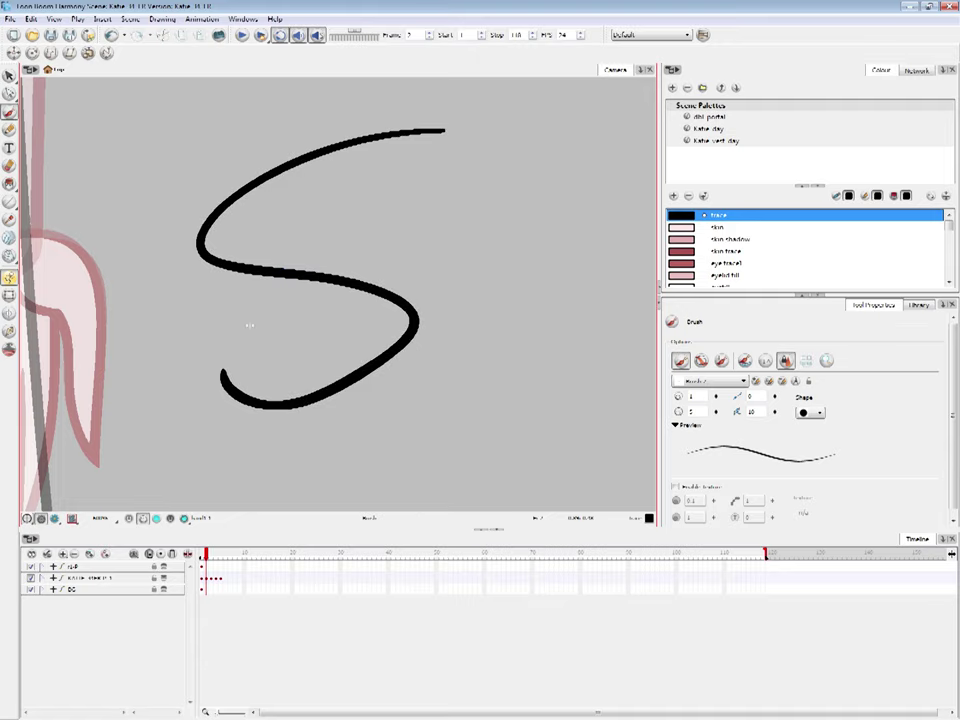
click(690, 227)
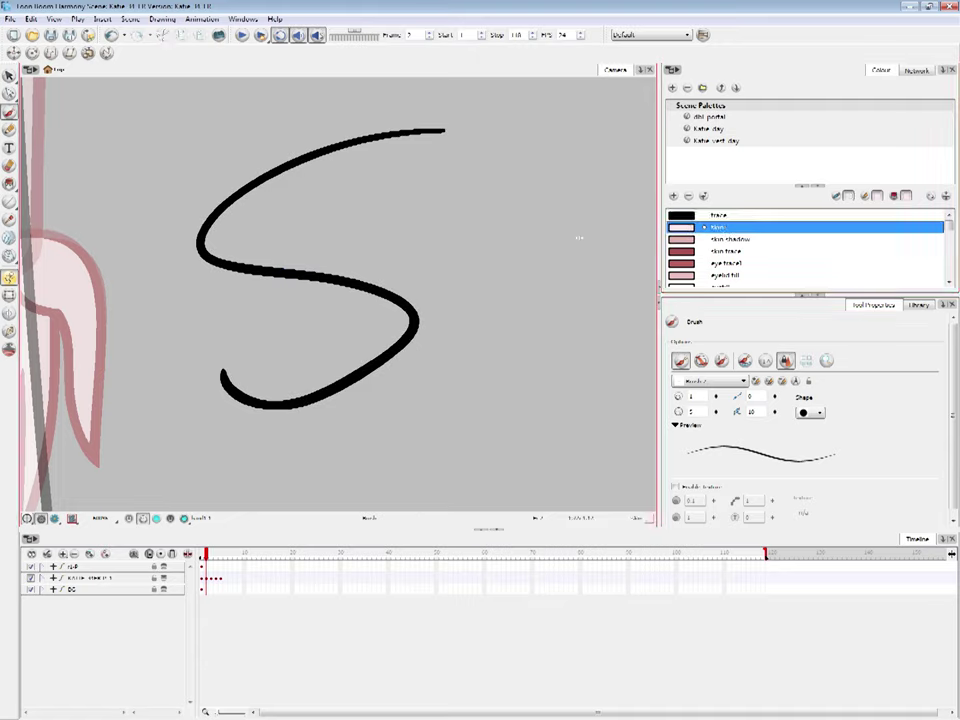
click(703, 216)
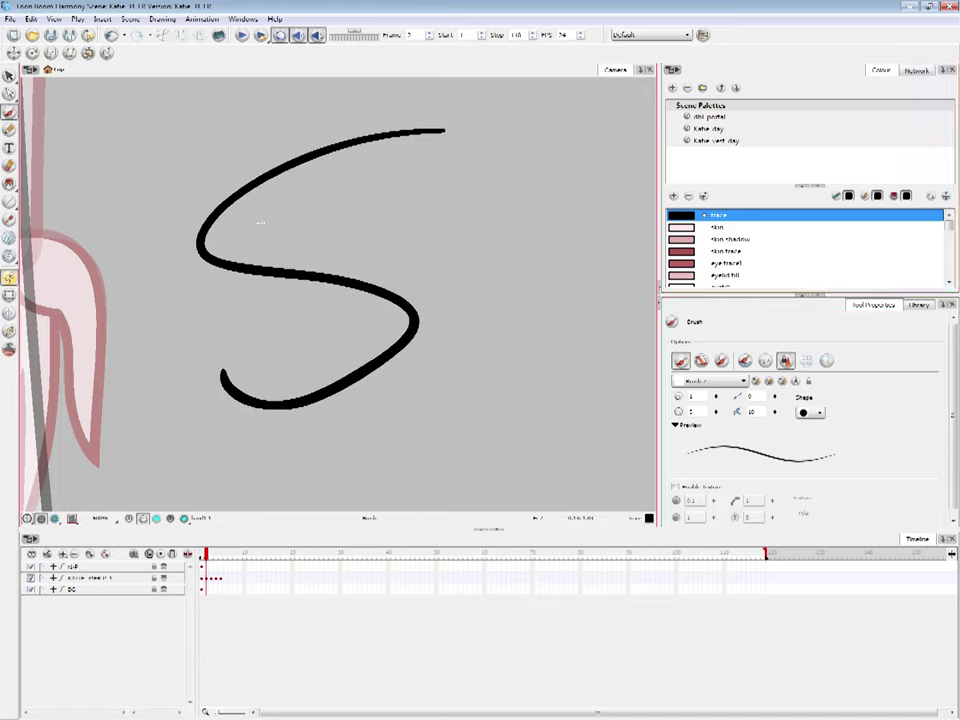
mouse_move(300, 130)
mouse_down()
mouse_move(463, 189)
mouse_move(480, 421)
mouse_move(225, 442)
mouse_move(276, 349)
mouse_up()
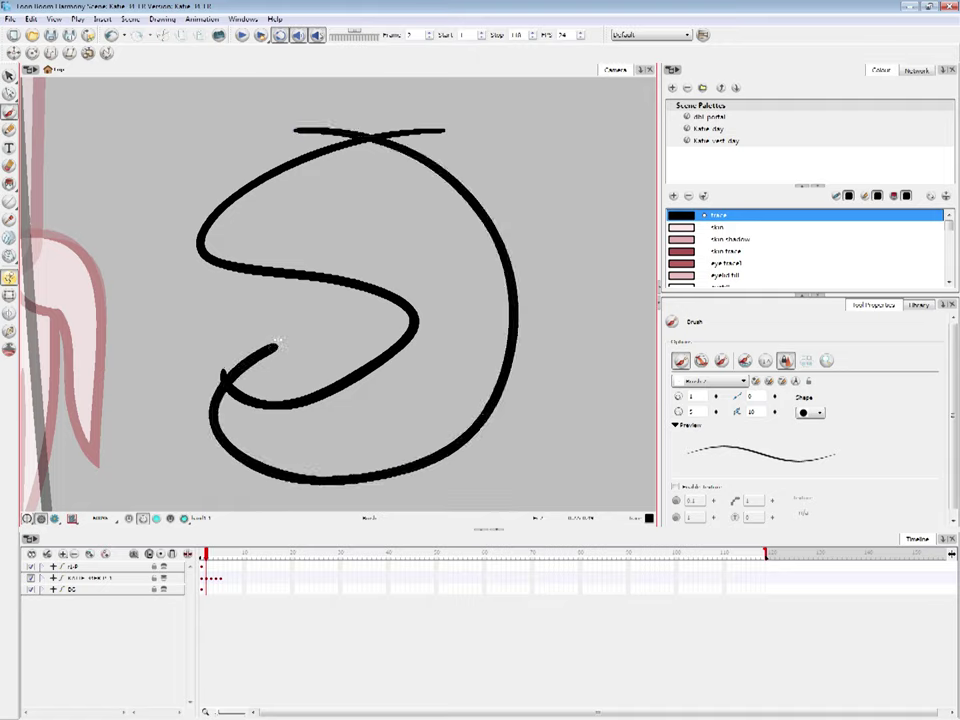
key(ctrl+z)
mouse_move(268, 133)
mouse_down()
mouse_move(521, 293)
mouse_move(345, 471)
mouse_move(256, 371)
mouse_move(279, 349)
mouse_up()
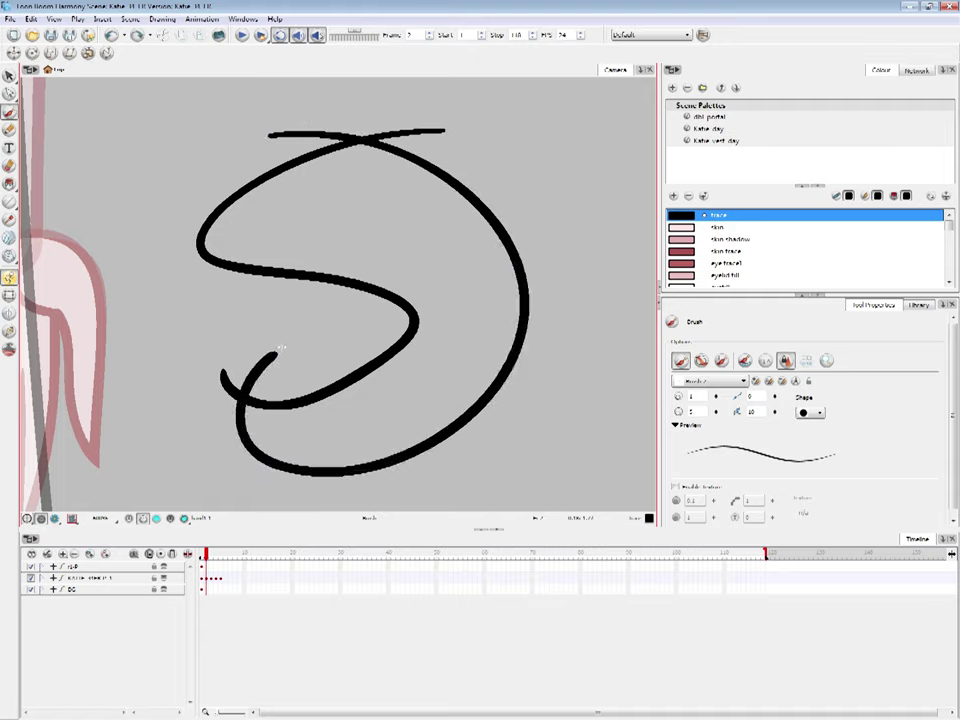
key(ctrl+z)
key(ctrl+z)
Draw a black heart beside the hand with two Brush strokes that cross at the notch and the lower tip
mouse_move(317, 257)
mouse_down()
mouse_move(422, 189)
mouse_move(294, 429)
mouse_up()
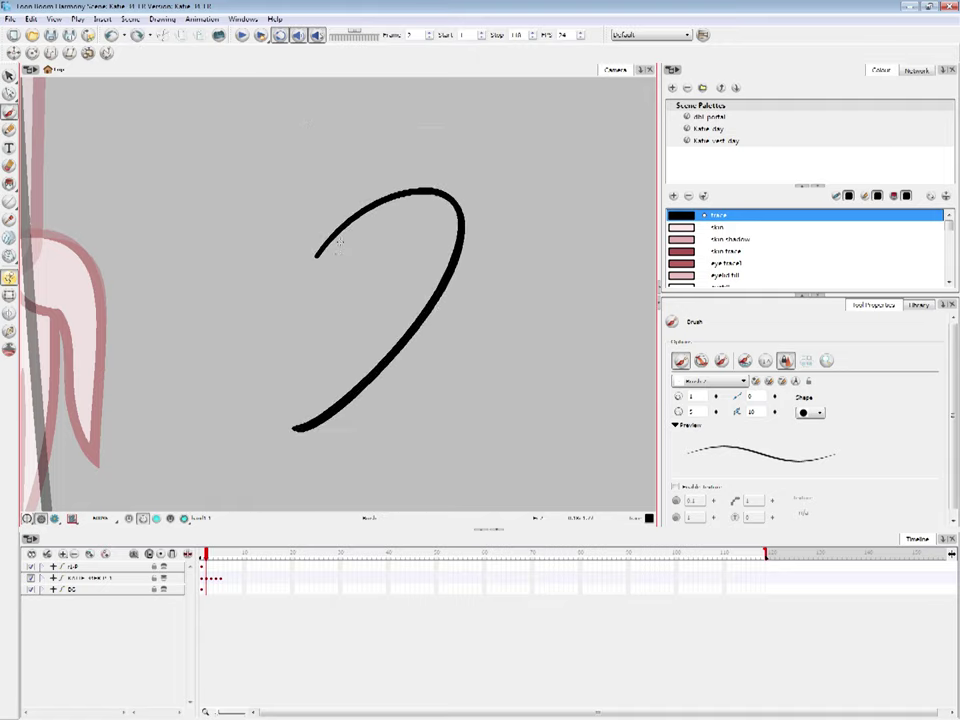
drag(340, 240, 355, 430)
Try painting the whole heart, outline included, in the skin shadow colour by lassoing it with the Paint tool, and undo it
key(alt+i)
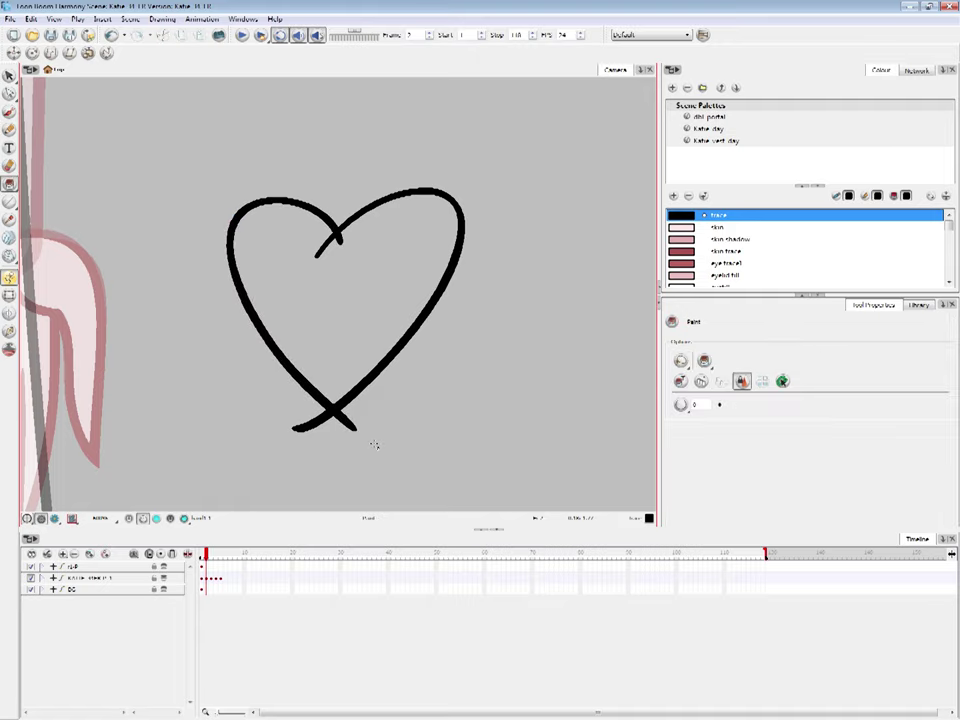
click(728, 239)
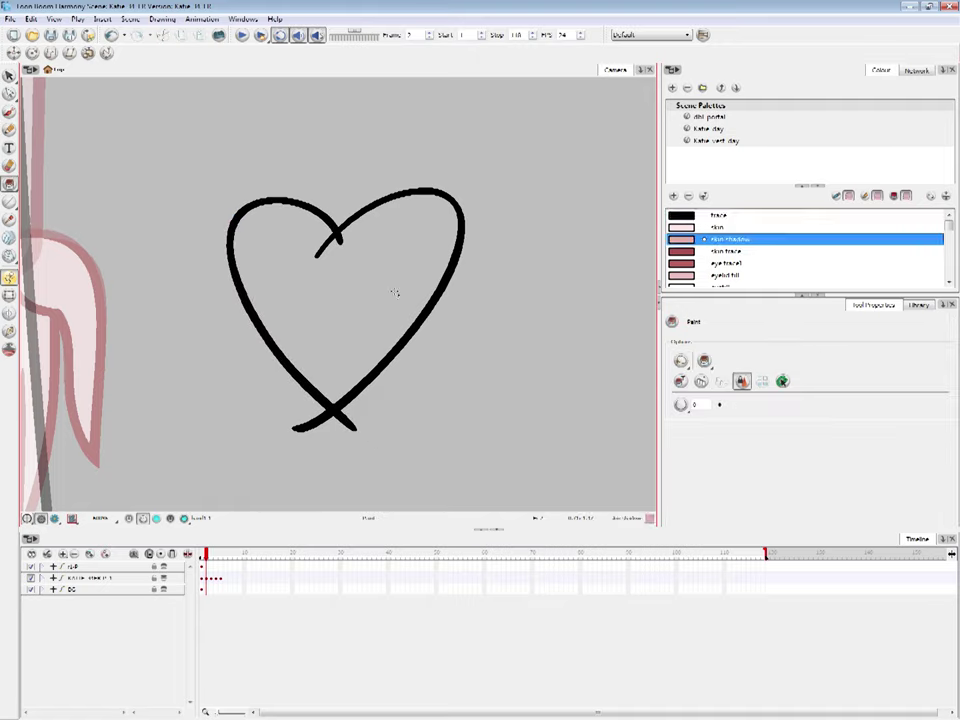
mouse_move(578, 265)
mouse_down()
mouse_move(184, 218)
mouse_move(568, 360)
mouse_move(476, 144)
mouse_move(478, 452)
mouse_up()
key(ctrl+z)
mouse_move(385, 107)
mouse_down()
mouse_move(180, 381)
mouse_move(580, 290)
mouse_up()
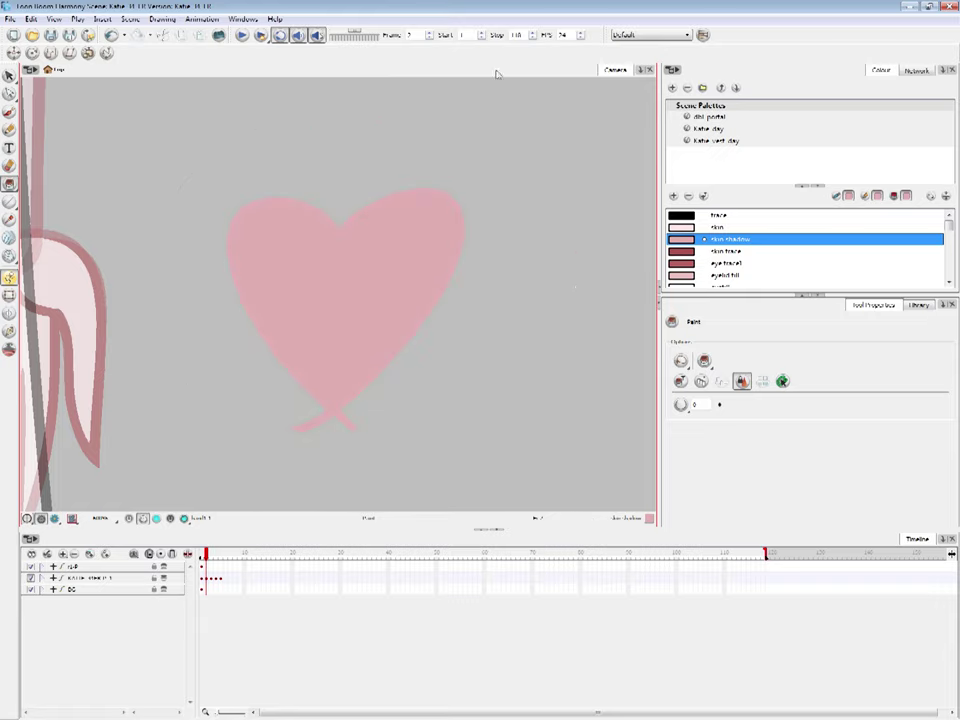
key(ctrl+z)
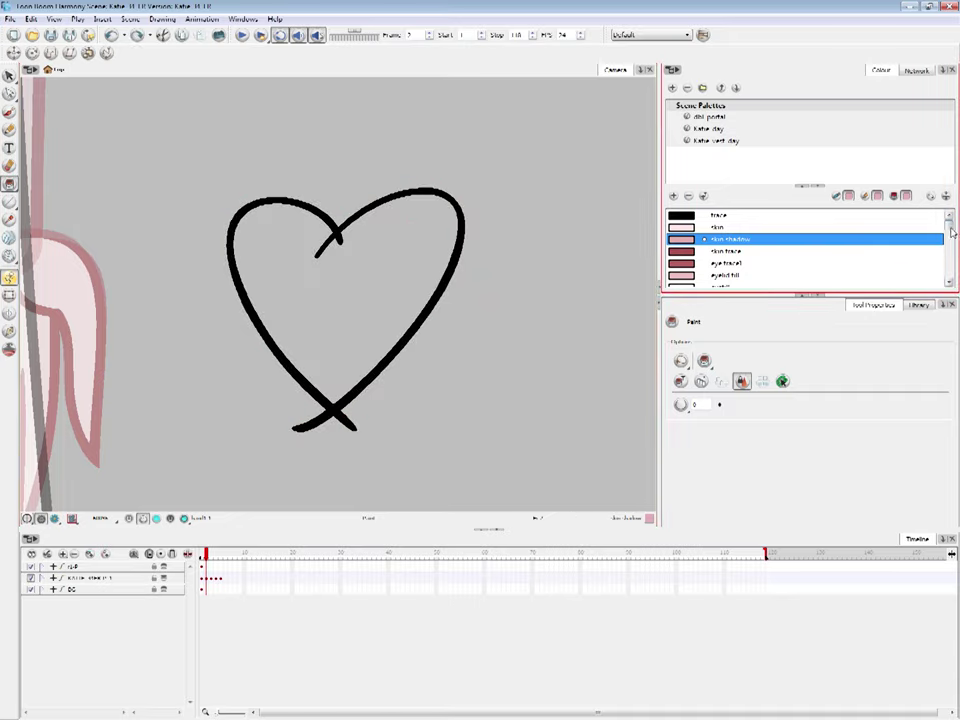
Try the red frekle colour with Paint on the whole heart and on its interior only, undoing each fill
scroll(698, 277, down, 2)
click(700, 263)
drag(377, 124, 570, 328)
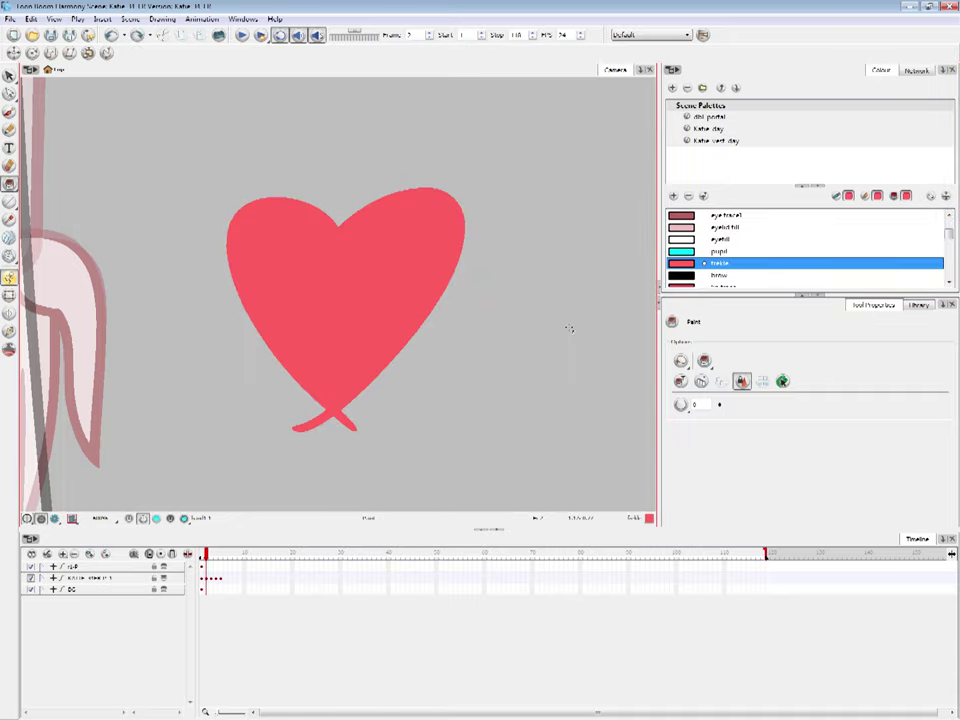
key(ctrl+z)
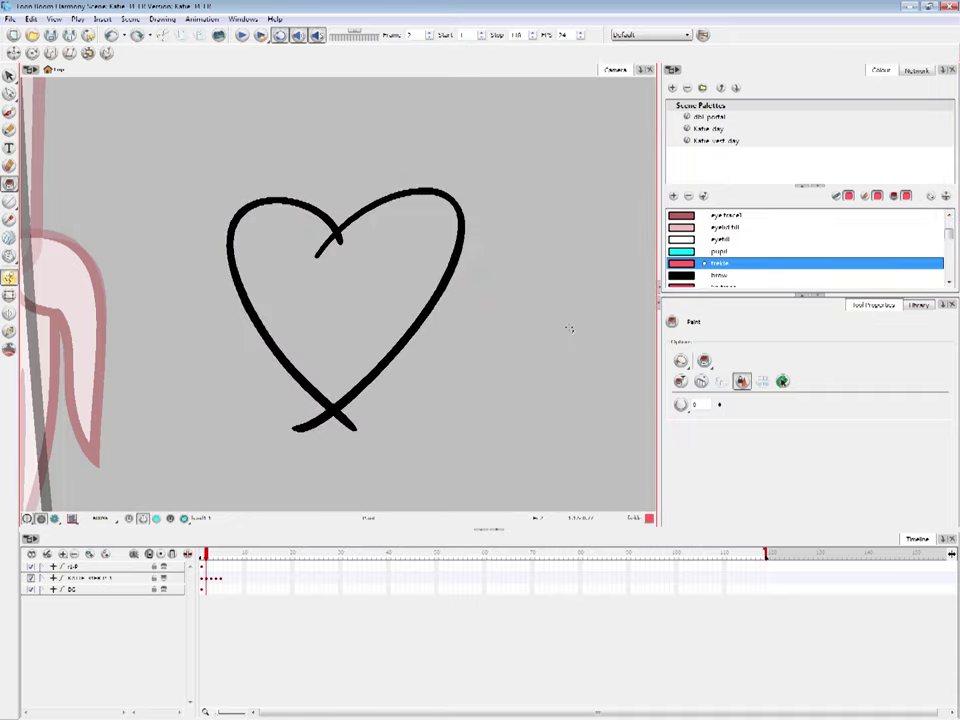
click(396, 260)
key(ctrl+z)
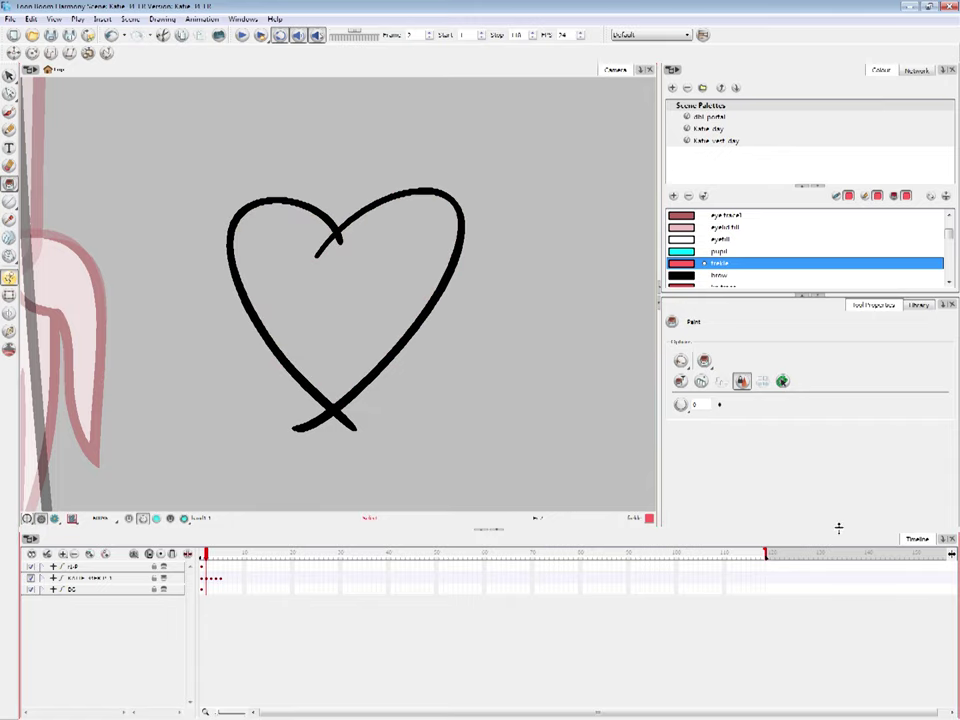
Try recolouring the heart's black outline in red by lassoing it with the Repaint tool, and undo it
click(10, 185)
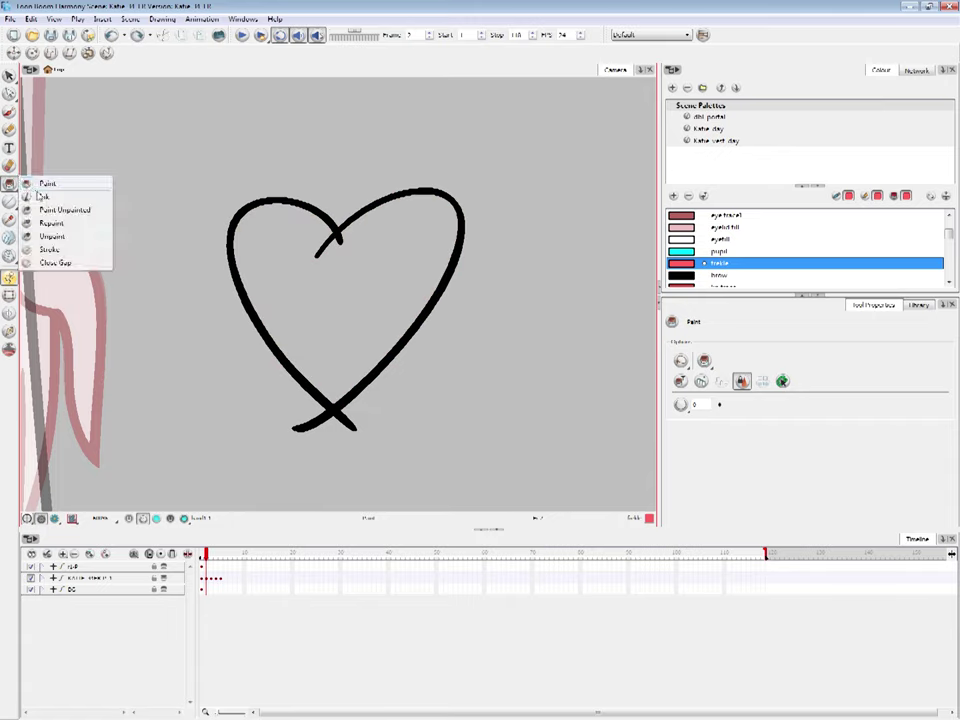
click(59, 226)
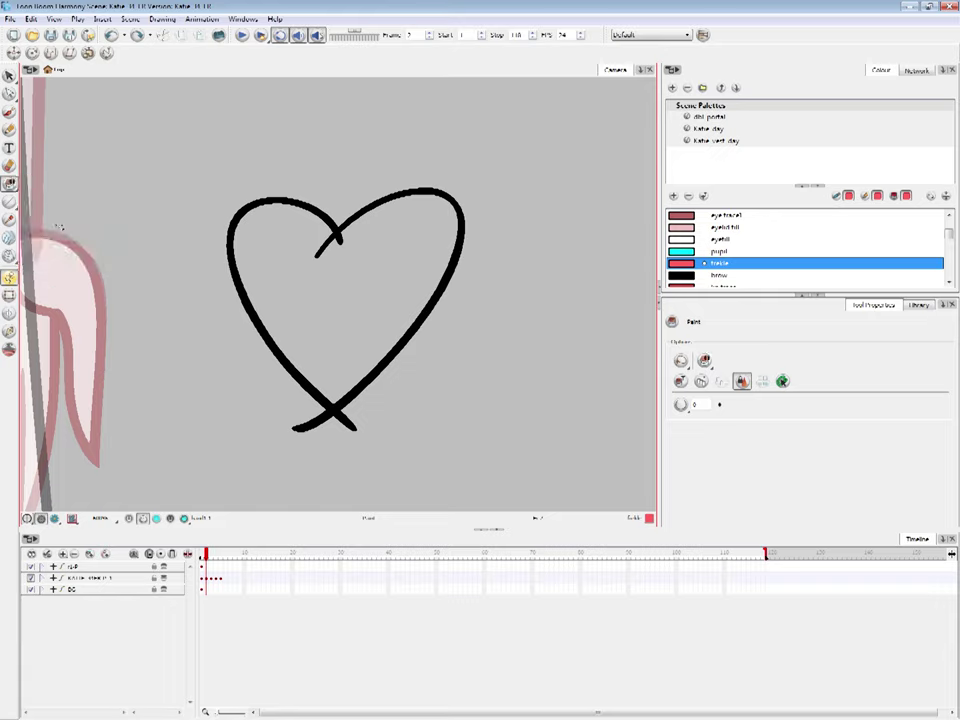
mouse_move(433, 405)
mouse_down()
mouse_move(467, 156)
mouse_move(414, 456)
mouse_move(440, 415)
mouse_up()
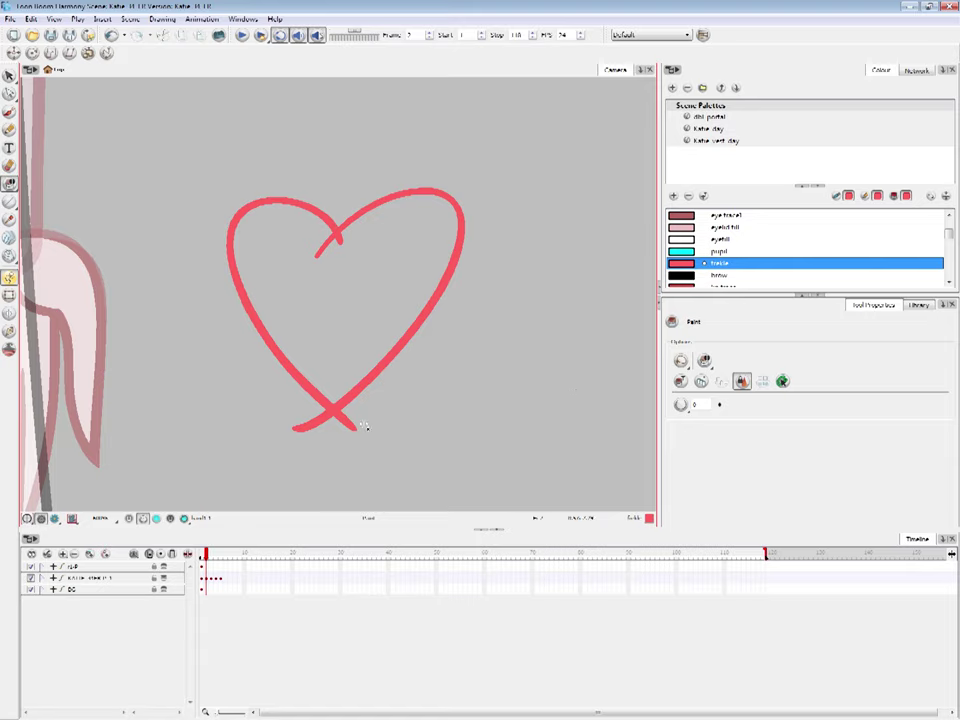
key(ctrl+z)
Try painting the heart's outline red piece by piece with the Paint tool, including the overlapping stroke ends, and undo it all
click(9, 183)
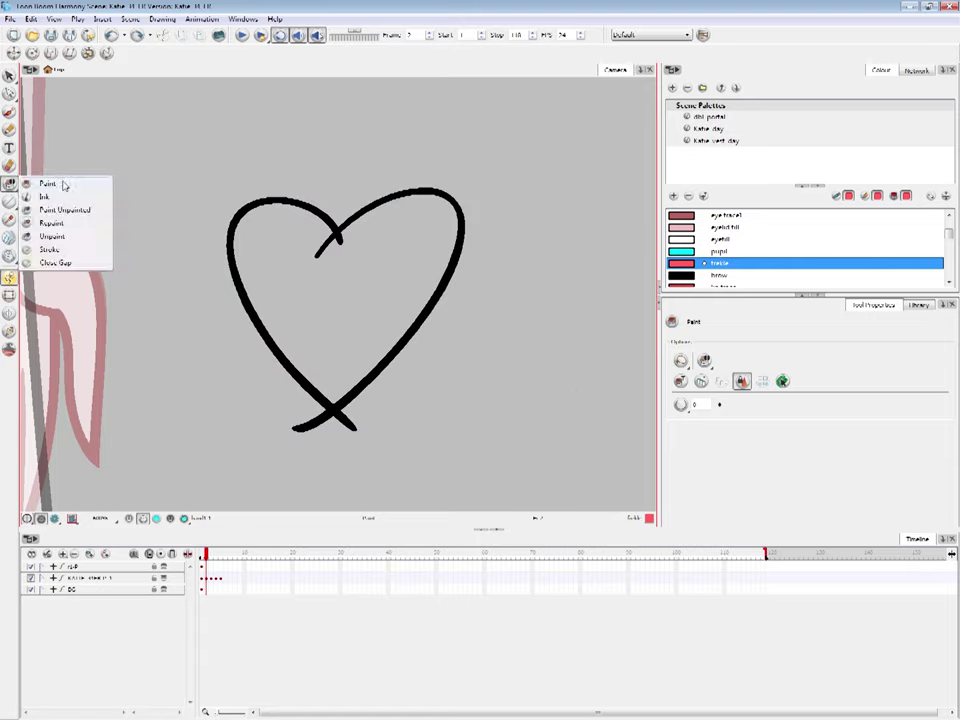
click(63, 184)
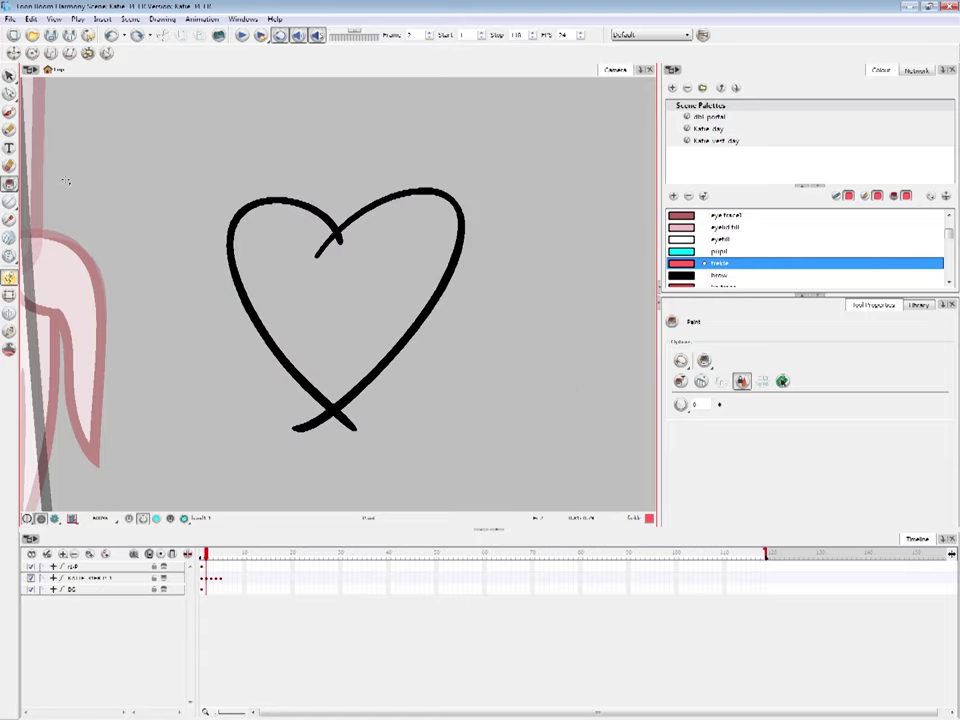
click(404, 192)
click(332, 236)
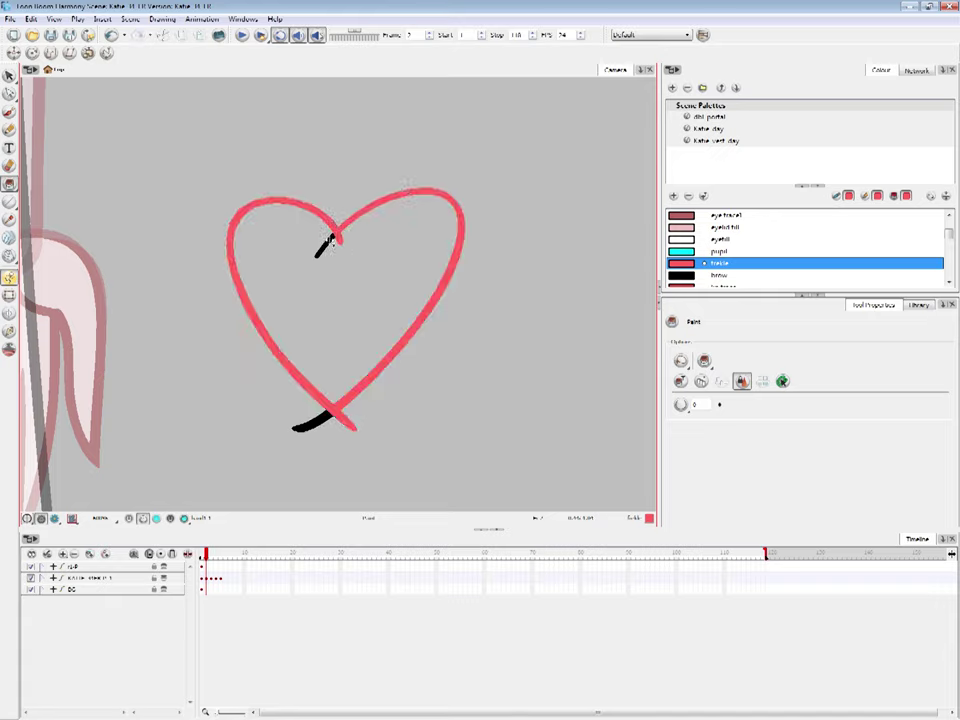
click(330, 420)
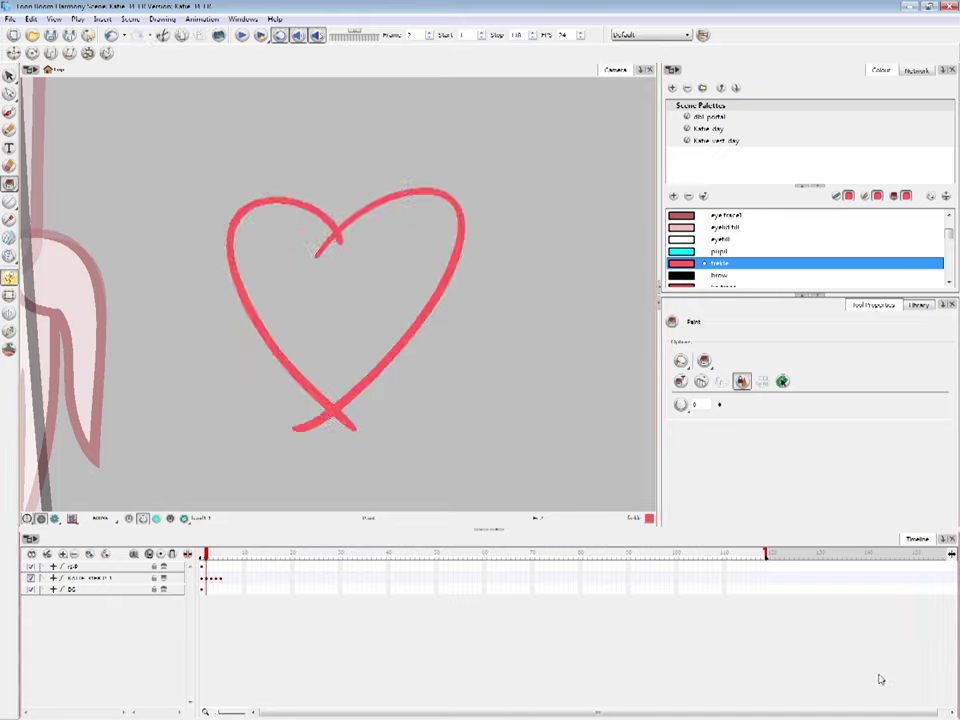
key(ctrl+z)
key(ctrl+z)
key(ctrl+z)
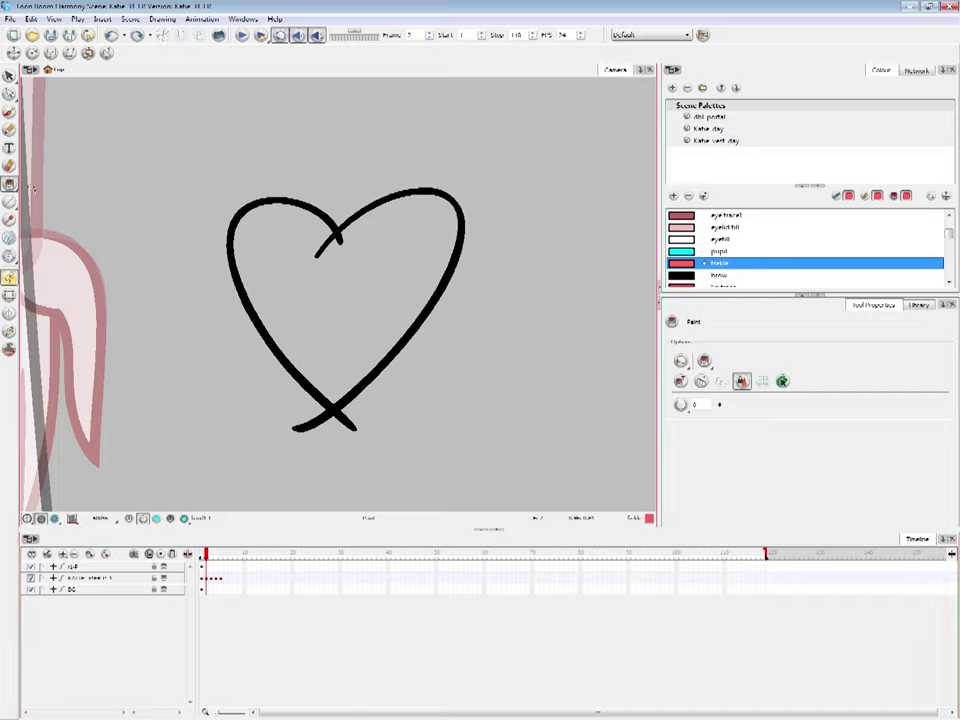
Try filling only the heart's empty interior in red by lassoing it twice with Paint Unpainted, undoing each fill
click(9, 184)
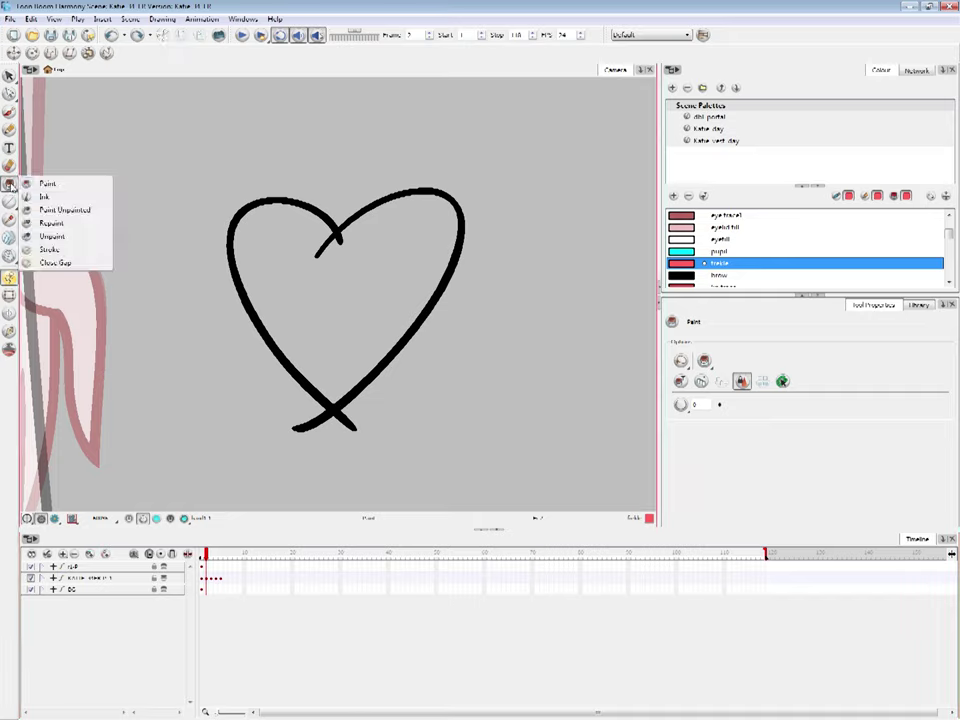
click(66, 212)
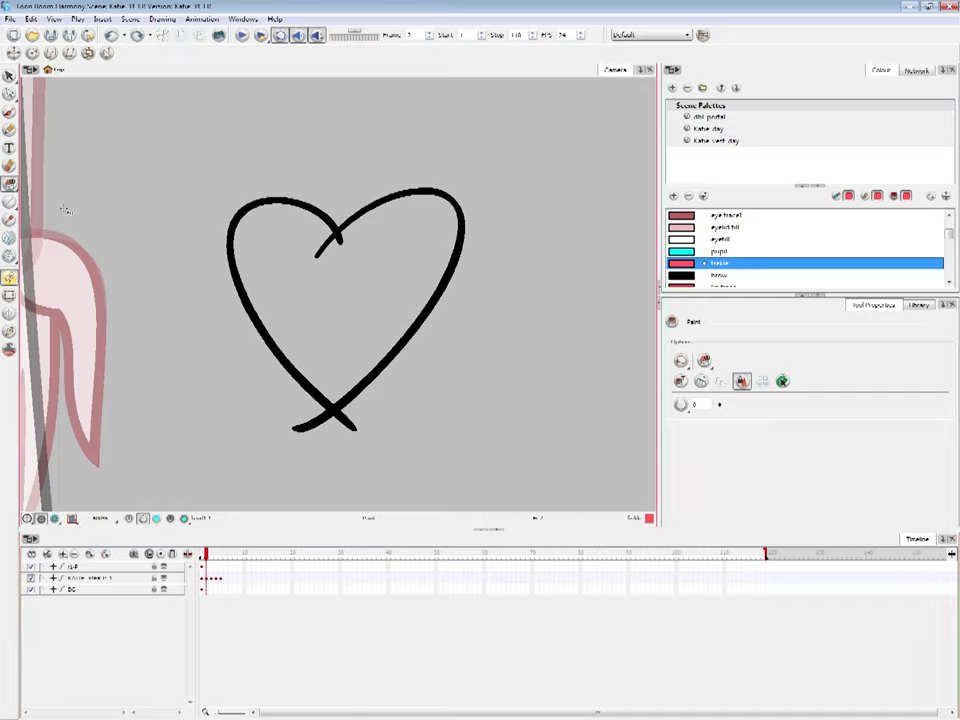
mouse_move(486, 386)
mouse_down()
mouse_move(197, 165)
mouse_move(486, 454)
mouse_move(532, 350)
mouse_up()
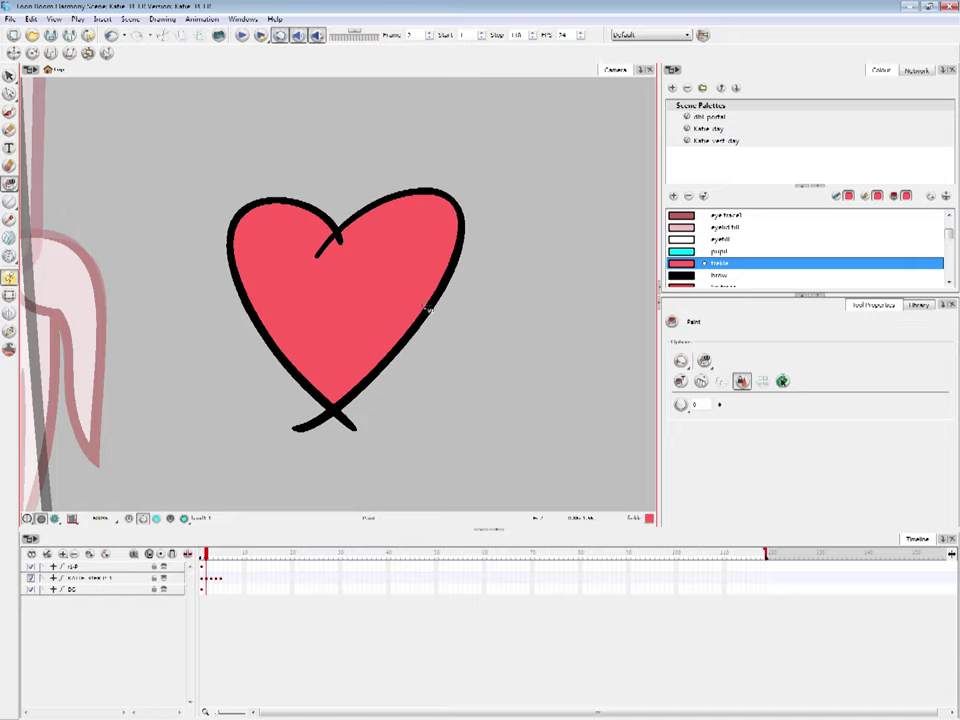
key(ctrl+z)
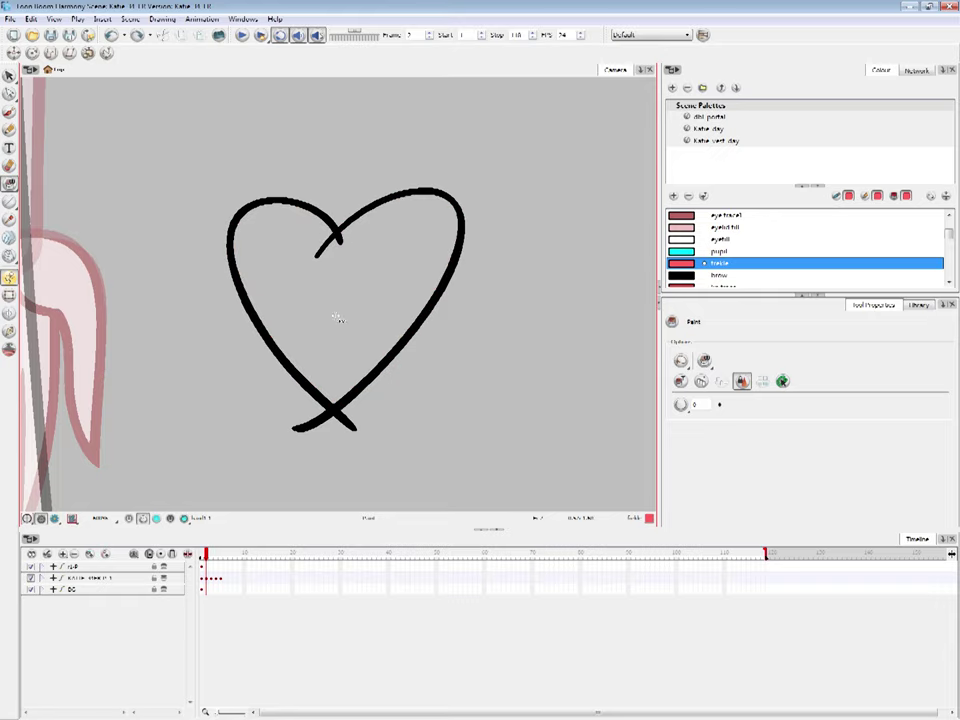
mouse_move(537, 272)
mouse_down()
mouse_move(190, 430)
mouse_move(621, 358)
mouse_up()
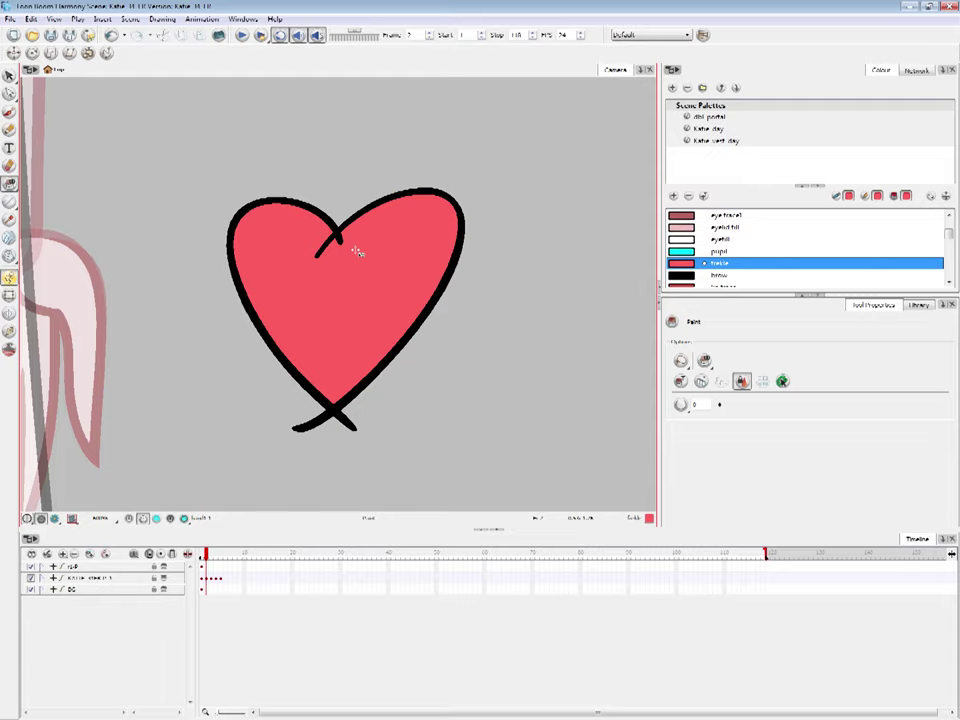
key(ctrl+z)
Try filling the heart's interior in red directly with the regular Paint tool, and undo the fill
click(9, 184)
click(48, 185)
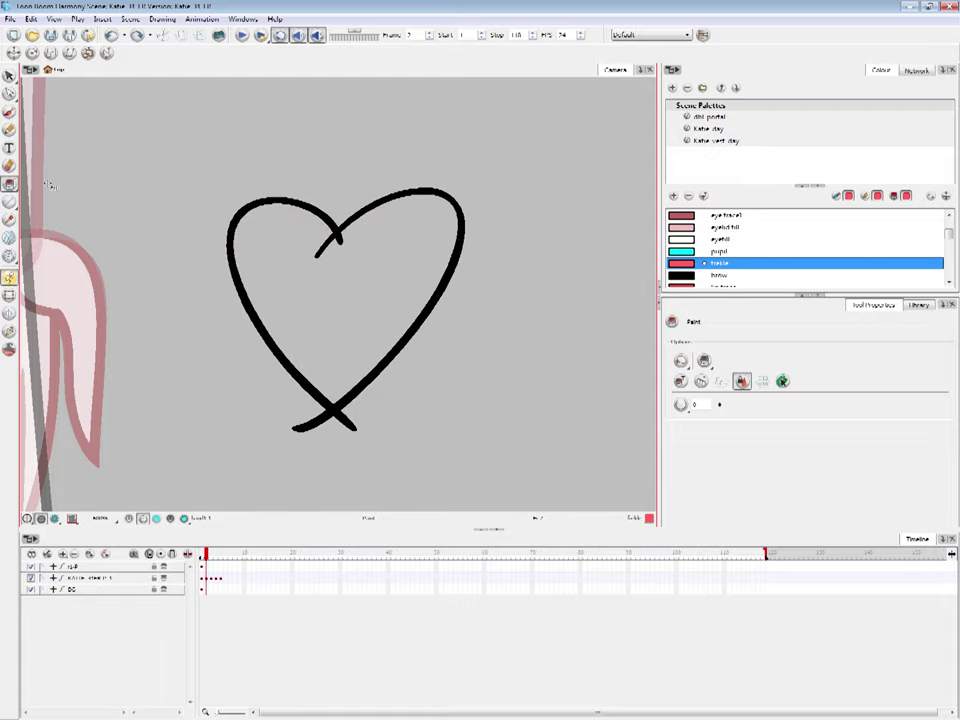
click(392, 259)
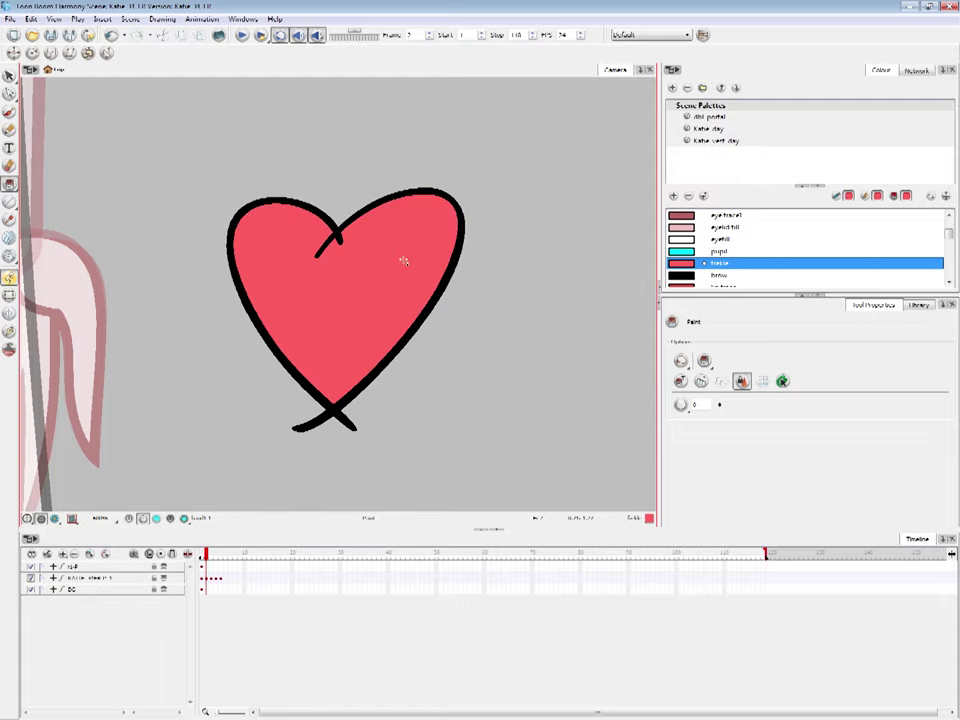
key(ctrl+z)
key(ctrl+shift+z)
key(ctrl+z)
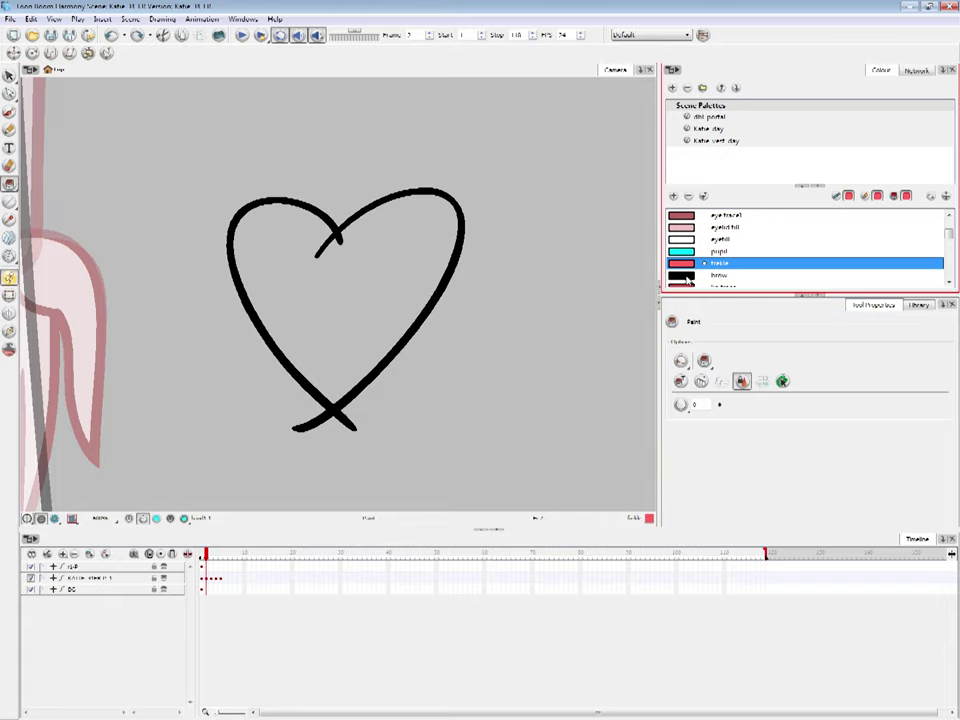
Choose the black trace colour, test it on the heart with the Paint tool, and undo the fill
key(d)
click(452, 273)
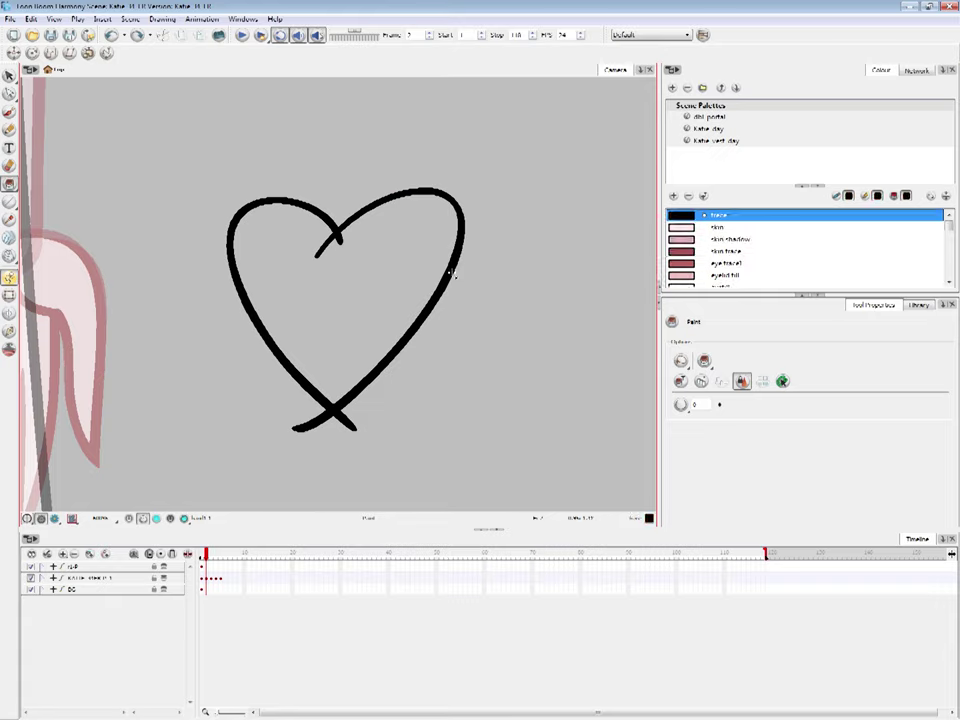
click(280, 300)
key(ctrl+z)
Brush crisscrossing black strokes over the heart so its interior is divided into many small cells
key(alt+b)
drag(321, 170, 201, 358)
drag(338, 188, 225, 405)
drag(398, 176, 245, 428)
drag(425, 178, 273, 443)
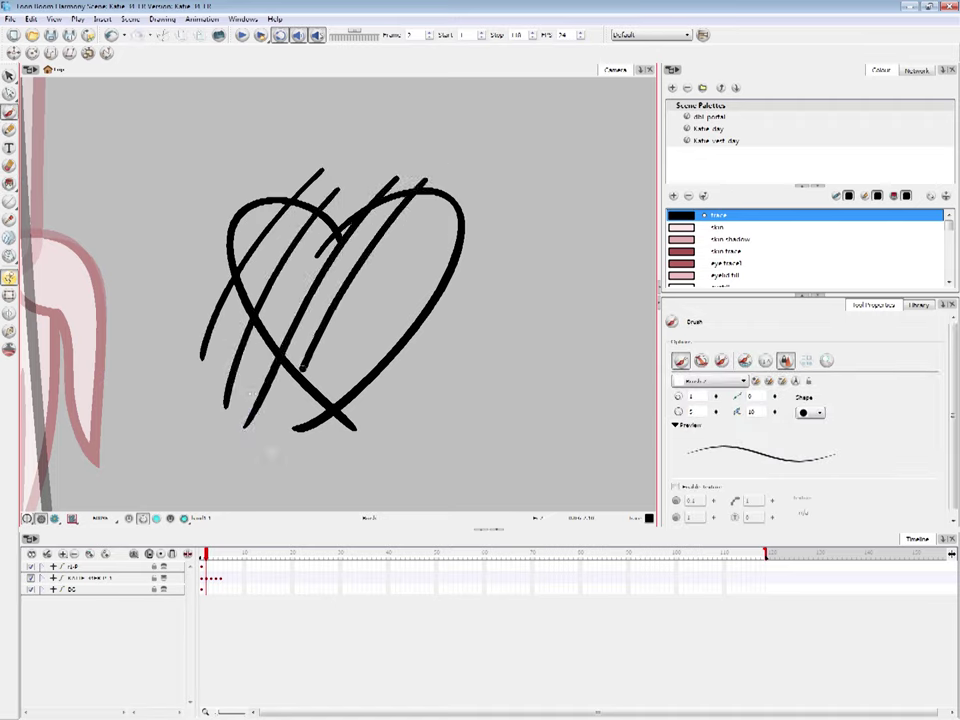
drag(476, 196, 306, 466)
drag(458, 250, 352, 428)
drag(175, 280, 497, 400)
drag(181, 247, 542, 252)
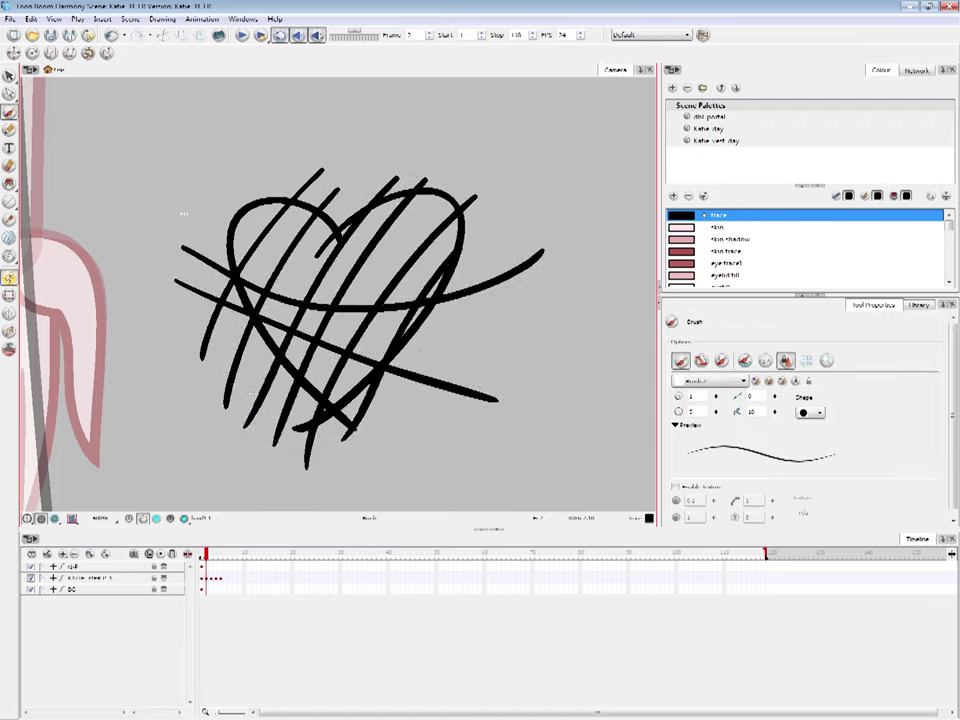
drag(185, 218, 524, 195)
drag(208, 198, 545, 177)
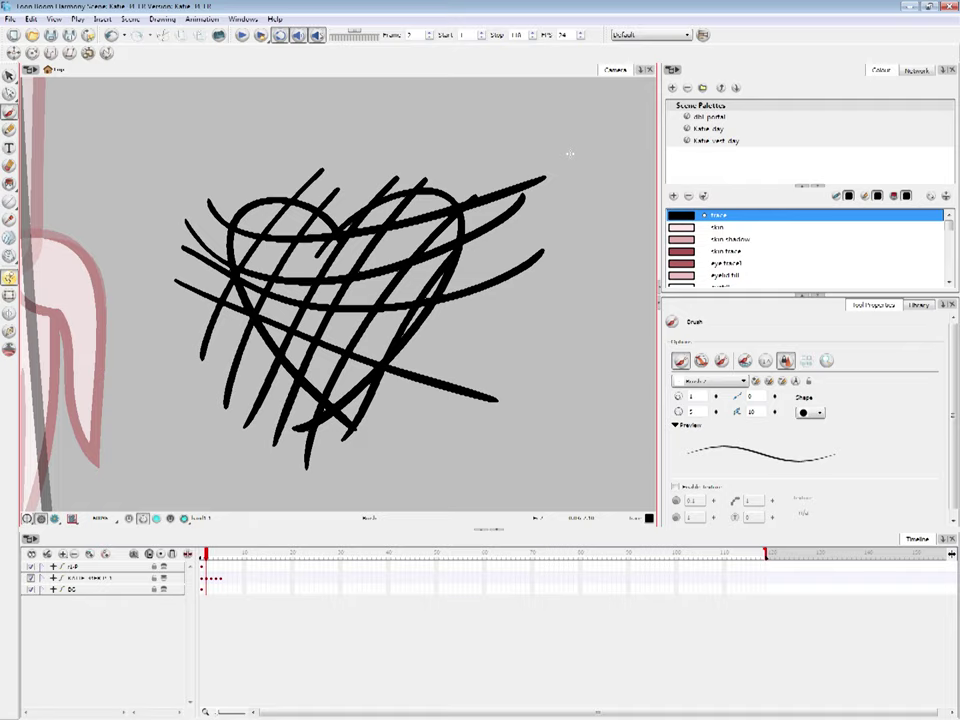
Choose the red frekle colour, try filling the heart's cells by sweeping the Paint tool through them, and undo every fill
key(alt+i)
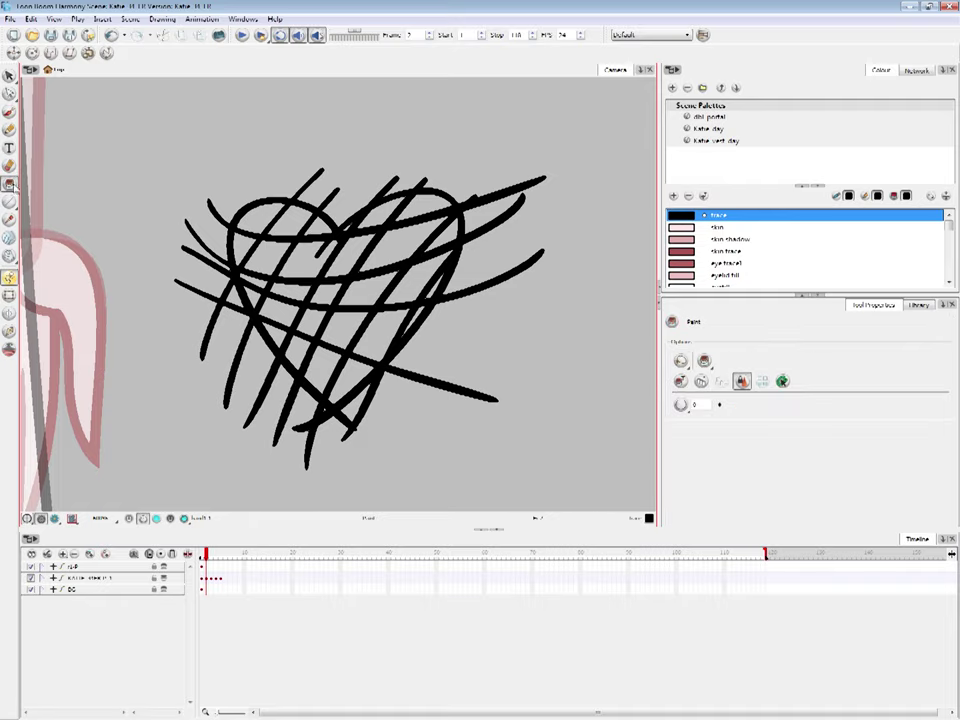
scroll(700, 250, down, 3)
click(682, 214)
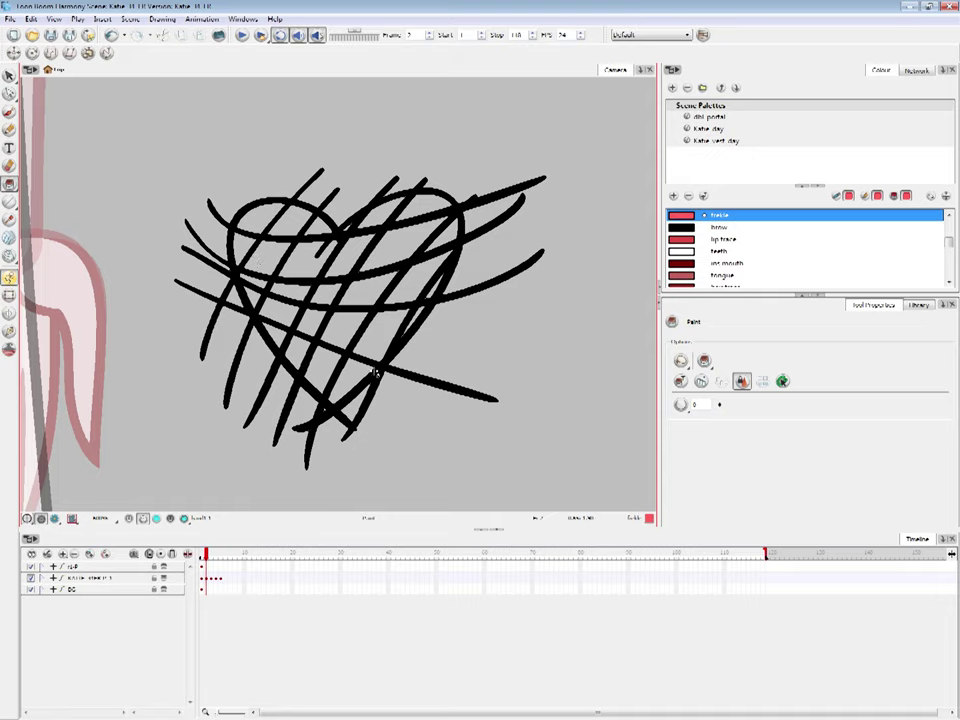
mouse_move(342, 408)
mouse_down()
mouse_move(385, 331)
mouse_move(425, 305)
mouse_move(420, 205)
mouse_move(370, 288)
mouse_move(348, 260)
mouse_move(379, 213)
mouse_move(325, 296)
mouse_move(348, 229)
mouse_move(313, 264)
mouse_move(312, 237)
mouse_move(297, 218)
mouse_move(268, 248)
mouse_move(249, 231)
mouse_move(259, 298)
mouse_move(300, 288)
mouse_move(314, 316)
mouse_move(278, 326)
mouse_up()
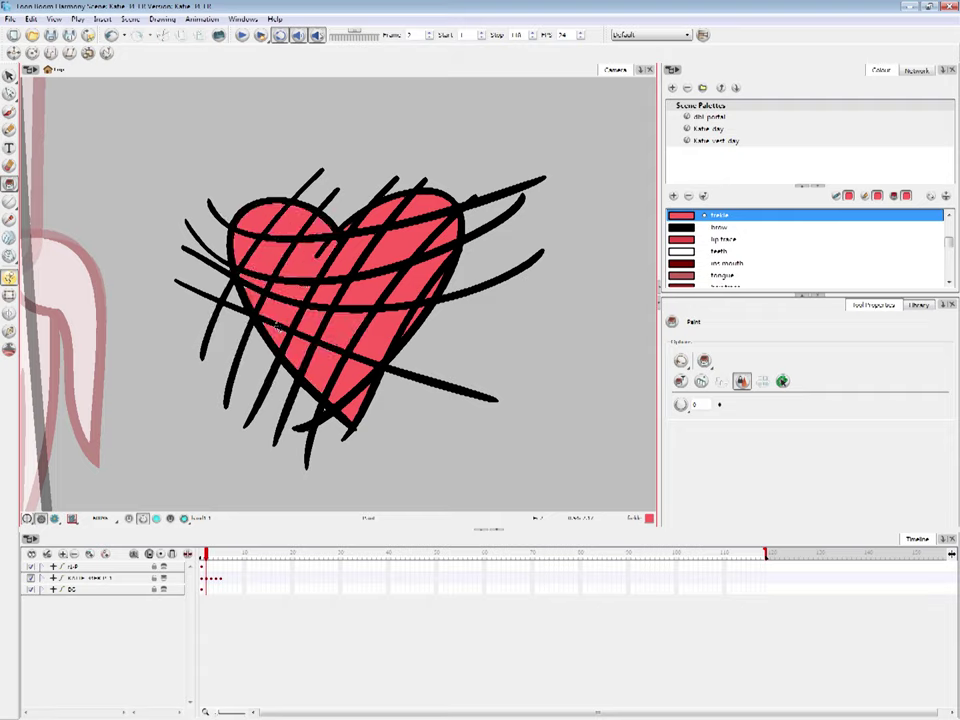
key(ctrl+z)
key(ctrl+z)
key(ctrl+z)
key(ctrl+z)
key(ctrl+z)
key(ctrl+z)
key(ctrl+z)
key(ctrl+z)
key(ctrl+z)
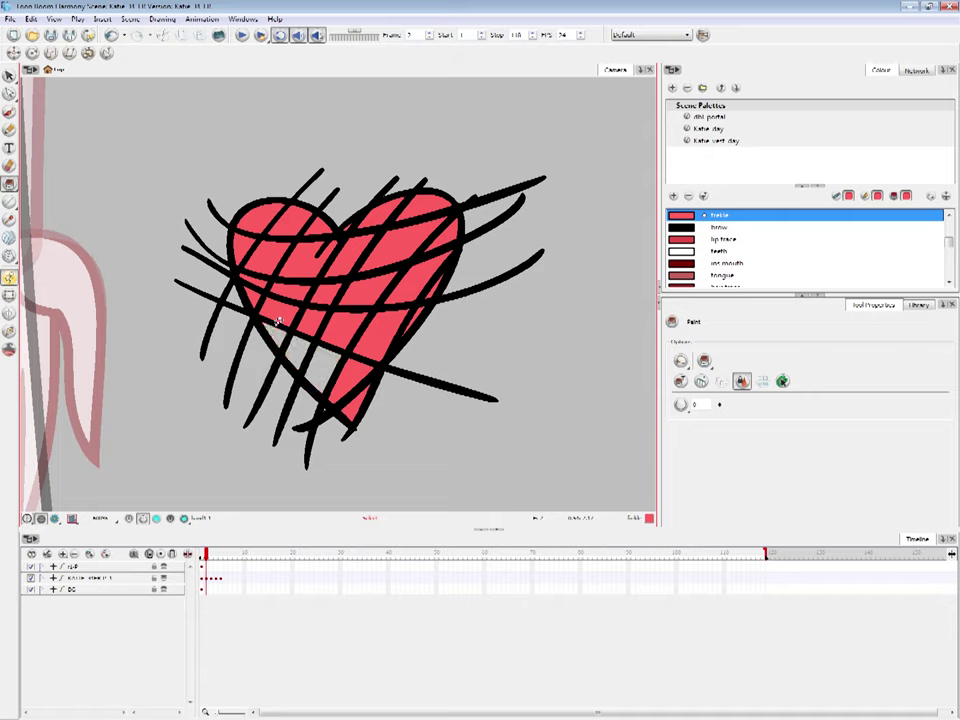
key(ctrl+z)
key(ctrl+z)
key(ctrl+z)
key(ctrl+z)
key(ctrl+z)
key(ctrl+z)
key(ctrl+z)
key(ctrl+z)
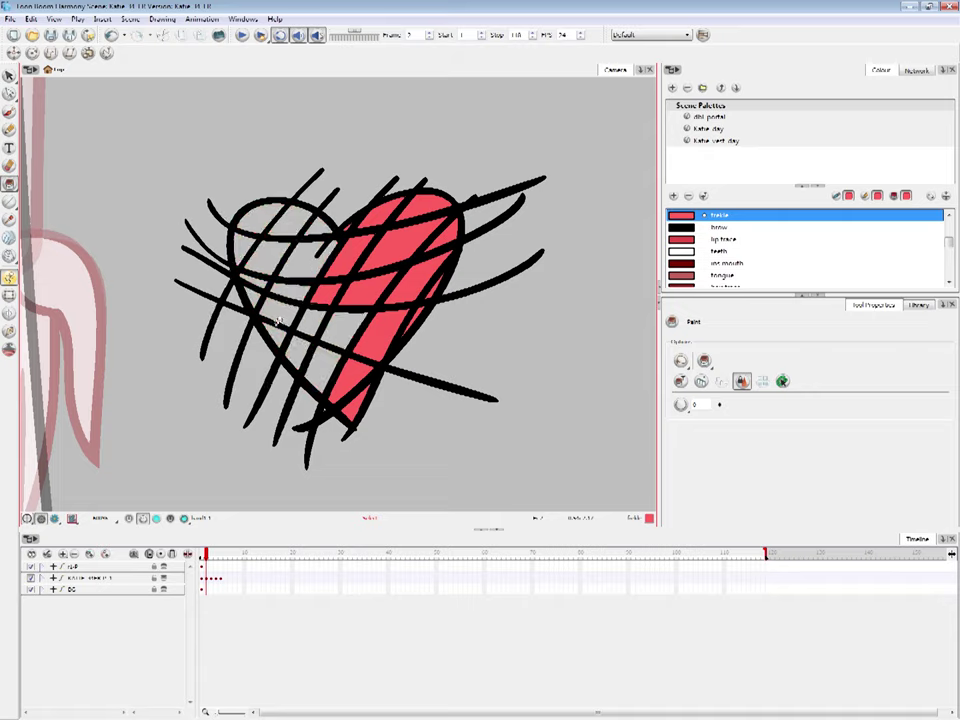
key(ctrl+z)
key(ctrl+z)
key(ctrl+z)
key(ctrl+z)
key(ctrl+z)
key(ctrl+z)
key(ctrl+z)
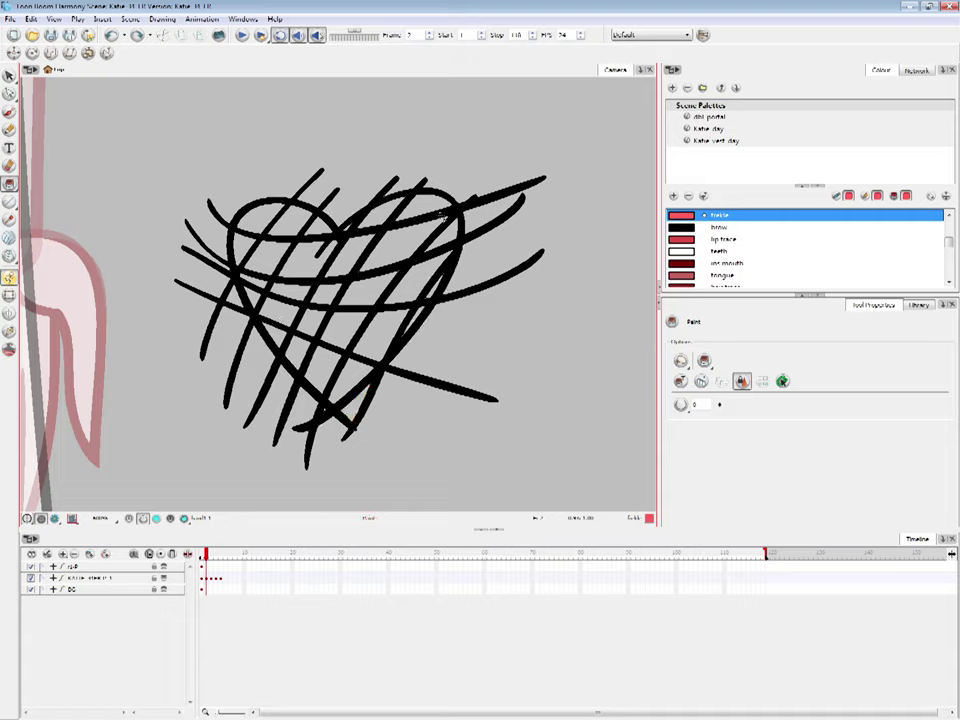
Fill all enclosed cells of the crosshatched heart in red with one Paint Unpainted lasso around the drawing
click(11, 186)
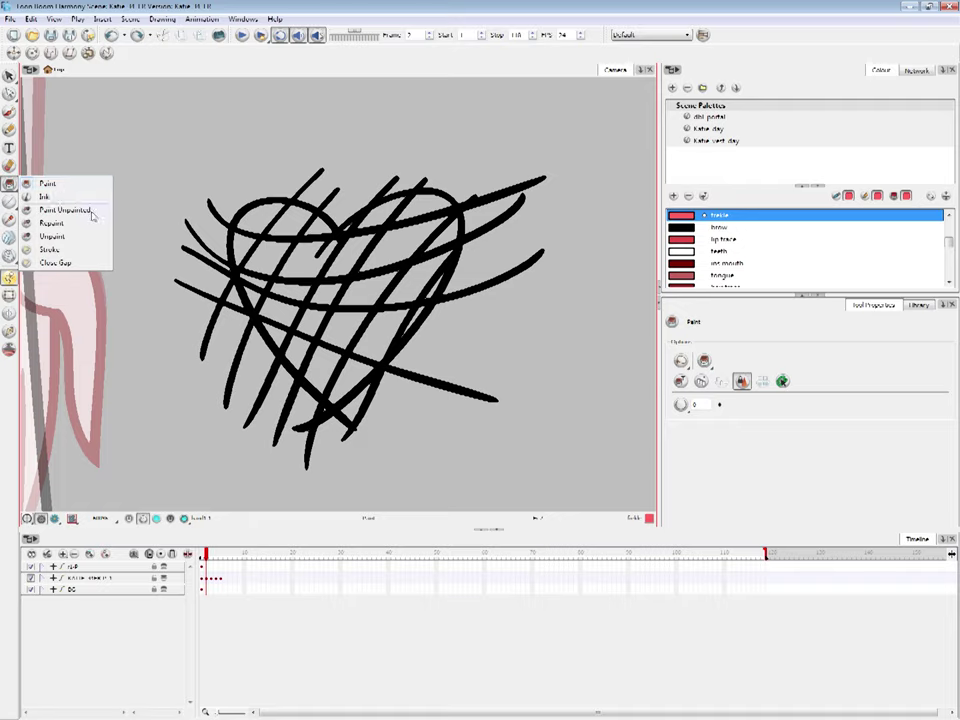
click(92, 211)
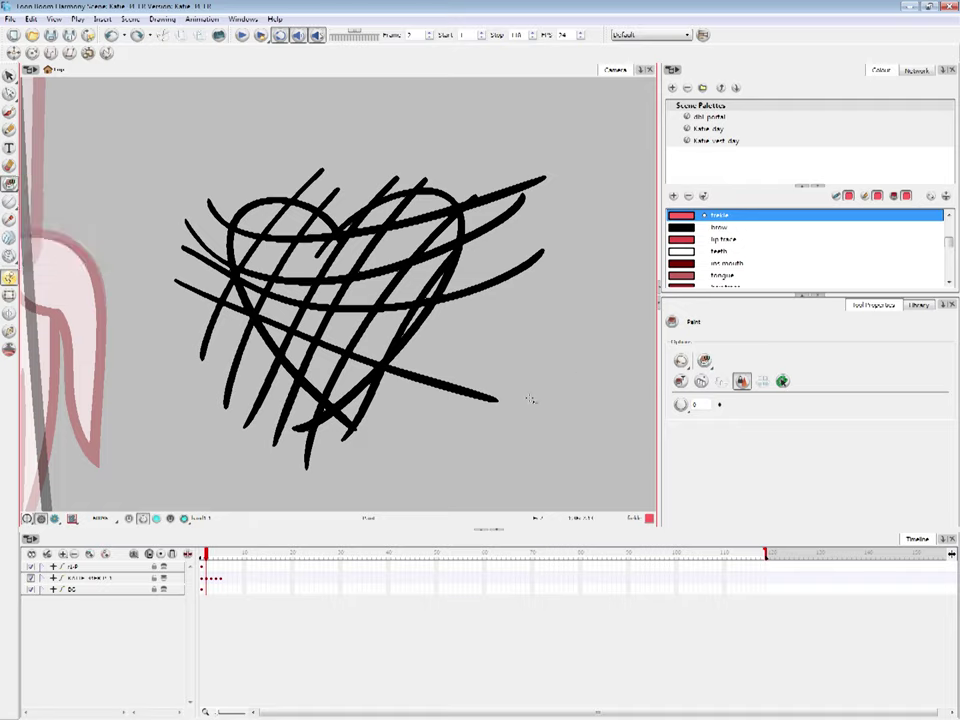
mouse_move(440, 348)
mouse_down()
mouse_move(489, 133)
mouse_move(563, 373)
mouse_move(579, 360)
mouse_up()
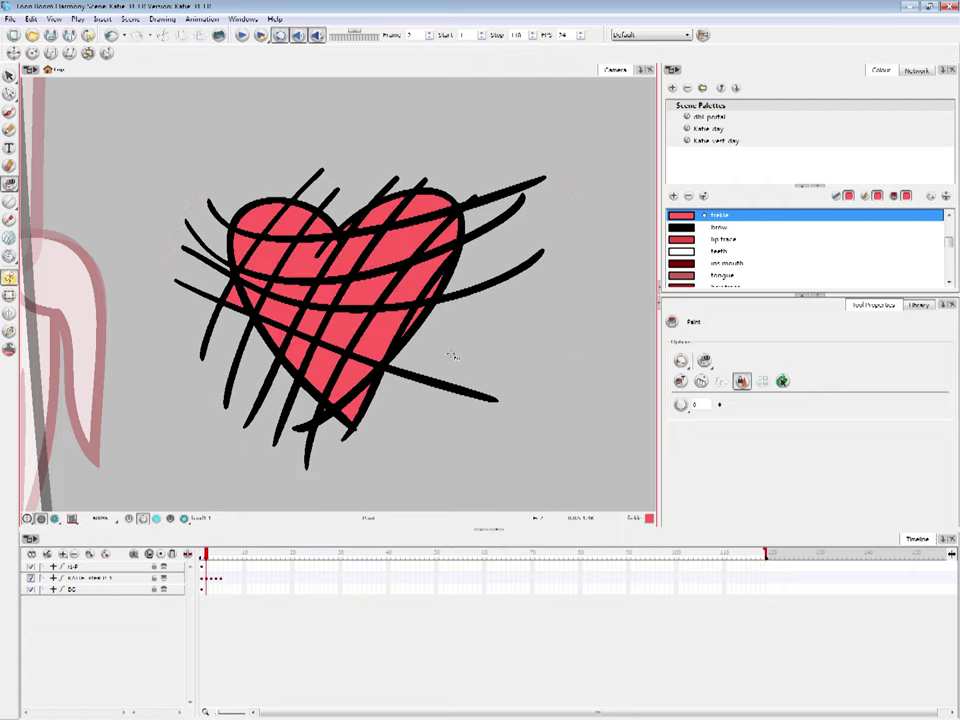
Select the whole crosshatched heart with a lasso and delete it
key(1)
key(alt+s)
mouse_move(525, 338)
mouse_down()
mouse_move(437, 146)
mouse_move(365, 437)
mouse_move(469, 404)
mouse_up()
key(Delete)
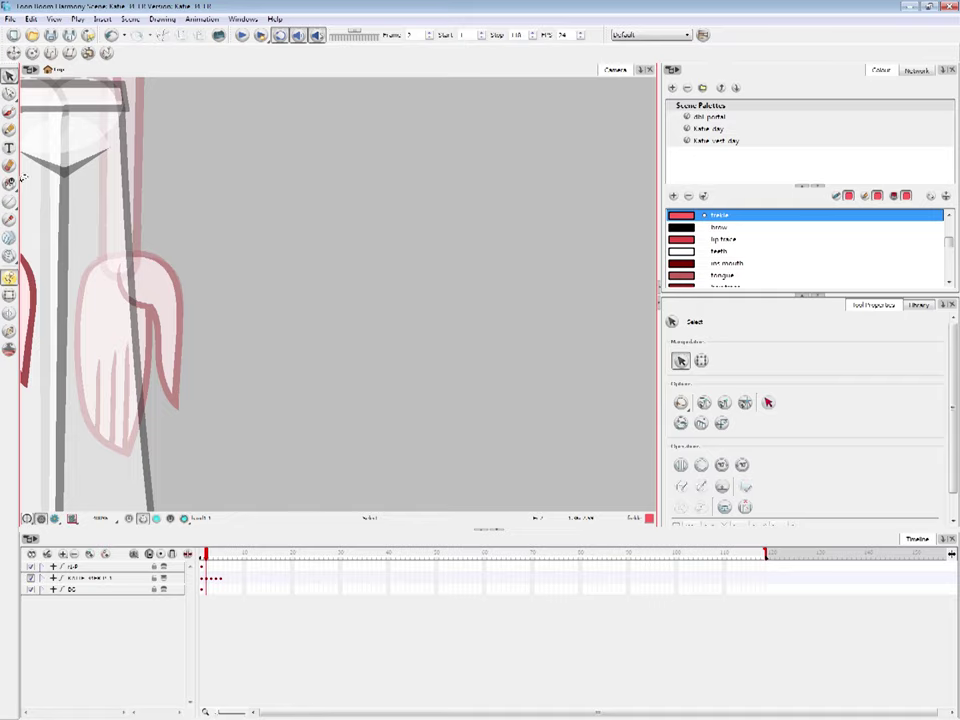
Draw a winding, self-crossing invisible outline beside the character's hand with the Stroke tool
click(10, 186)
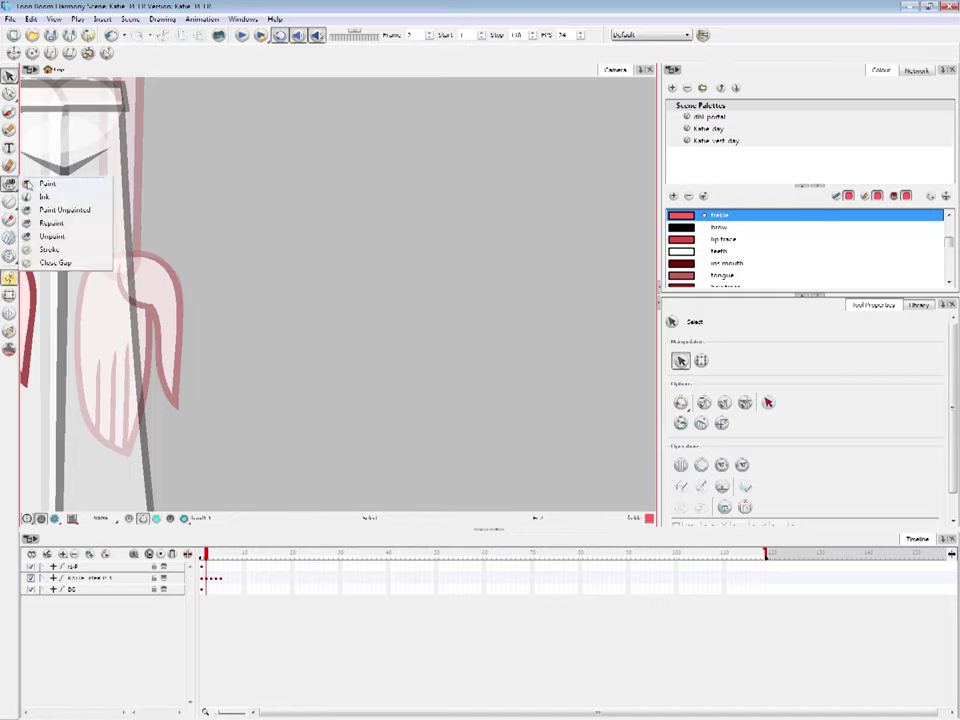
click(50, 250)
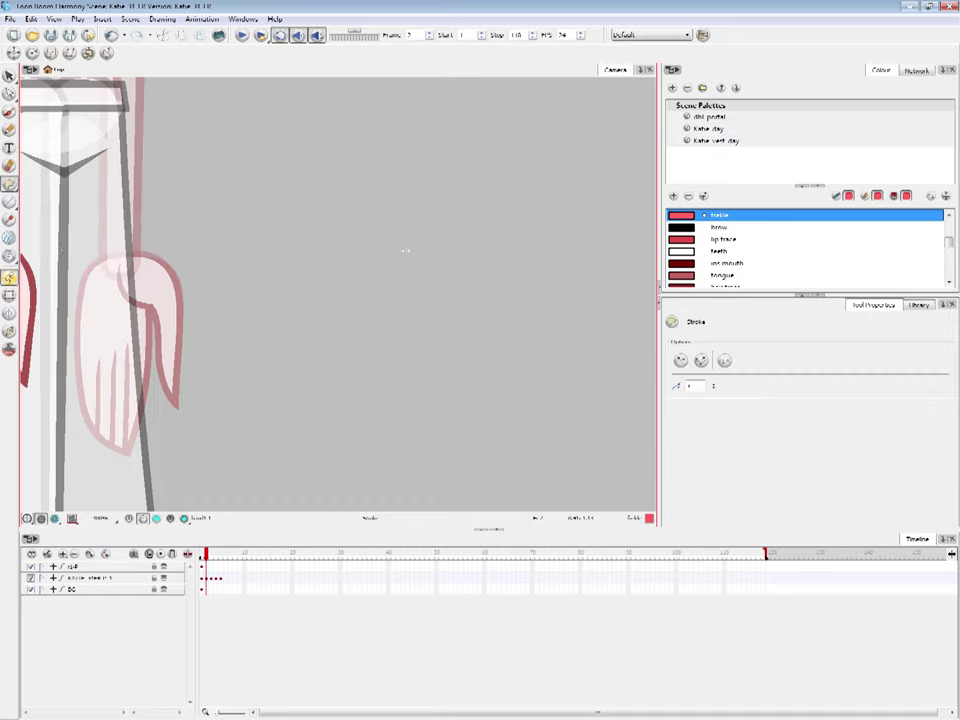
mouse_move(457, 426)
mouse_down()
mouse_move(333, 393)
mouse_move(318, 280)
mouse_up()
mouse_move(264, 453)
mouse_down()
mouse_move(496, 468)
mouse_move(548, 264)
mouse_up()
drag(441, 133, 373, 124)
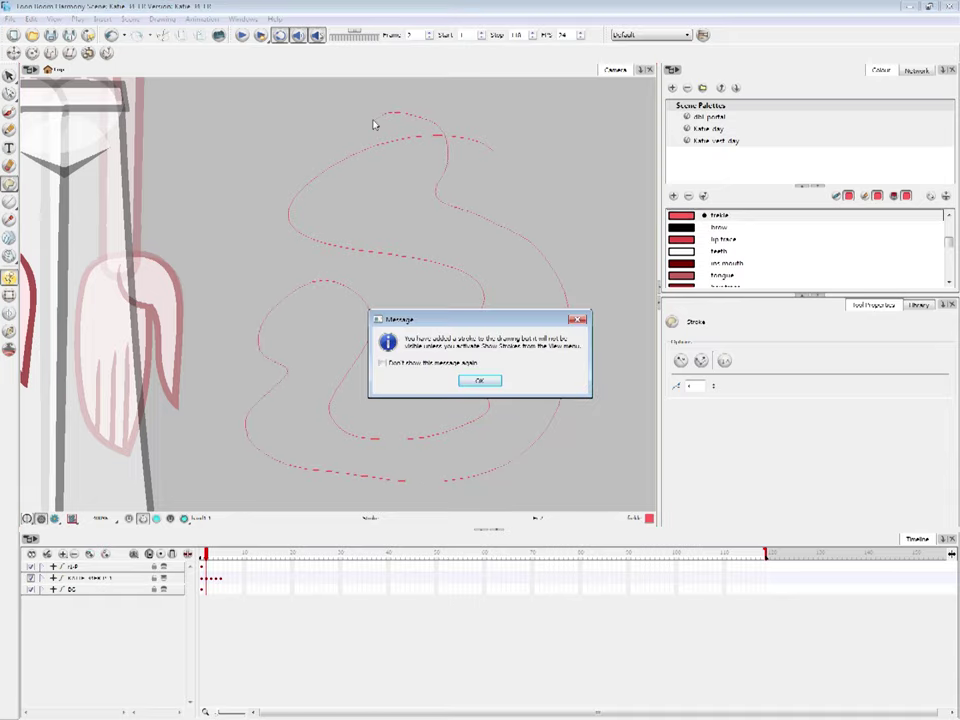
Dismiss the hidden-stroke message with Don't show this message again enabled, and turn on Show Strokes
mouse_move(530, 319)
mouse_down()
mouse_move(605, 313)
mouse_move(576, 269)
mouse_move(490, 318)
mouse_up()
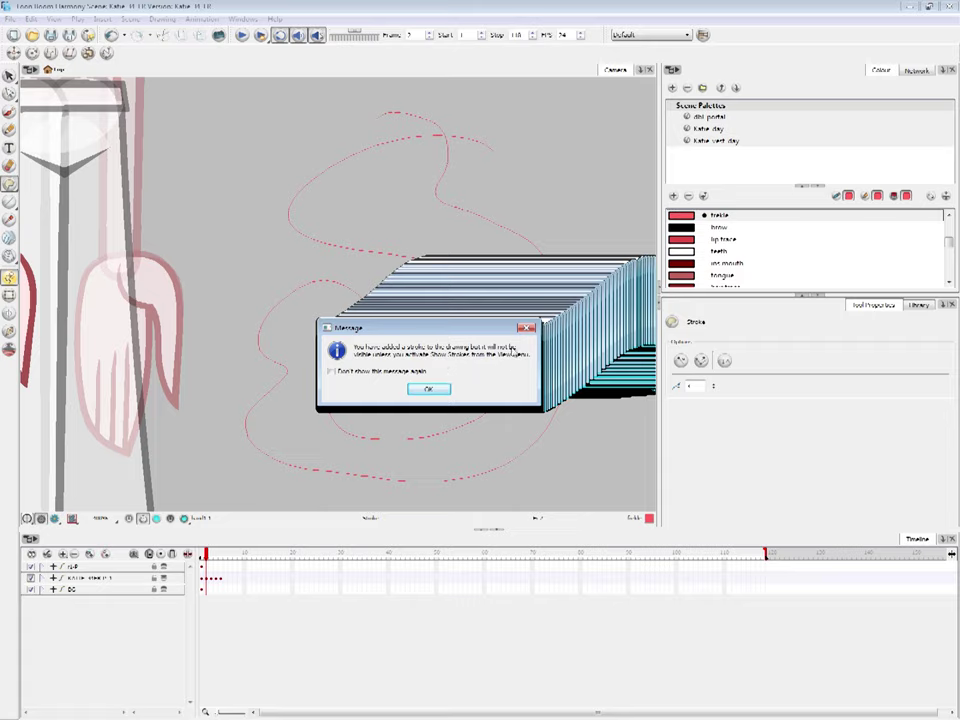
click(331, 371)
click(430, 388)
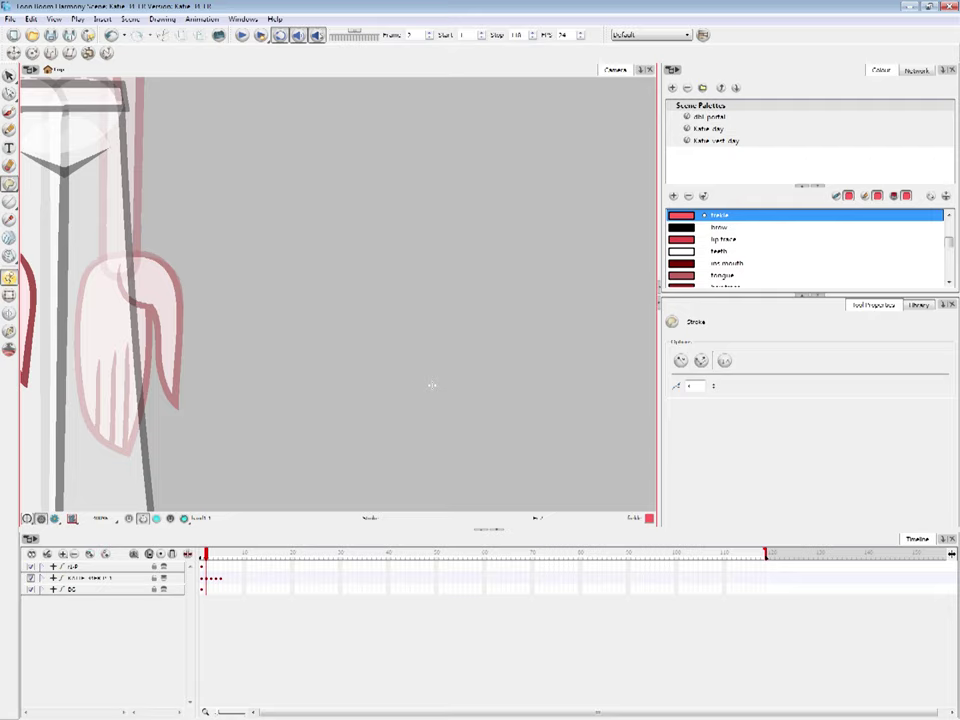
key(k)
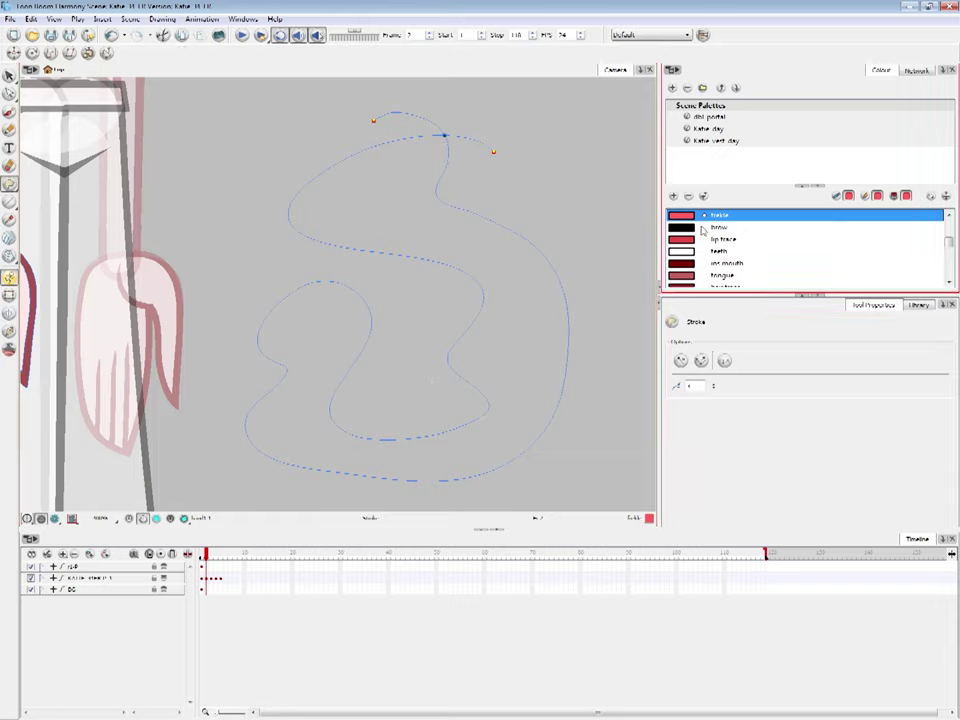
Fill the winding stroke outline with frekle red using the Paint tool, and view the outline-free shape with the Transform tool
key(alt+i)
click(528, 290)
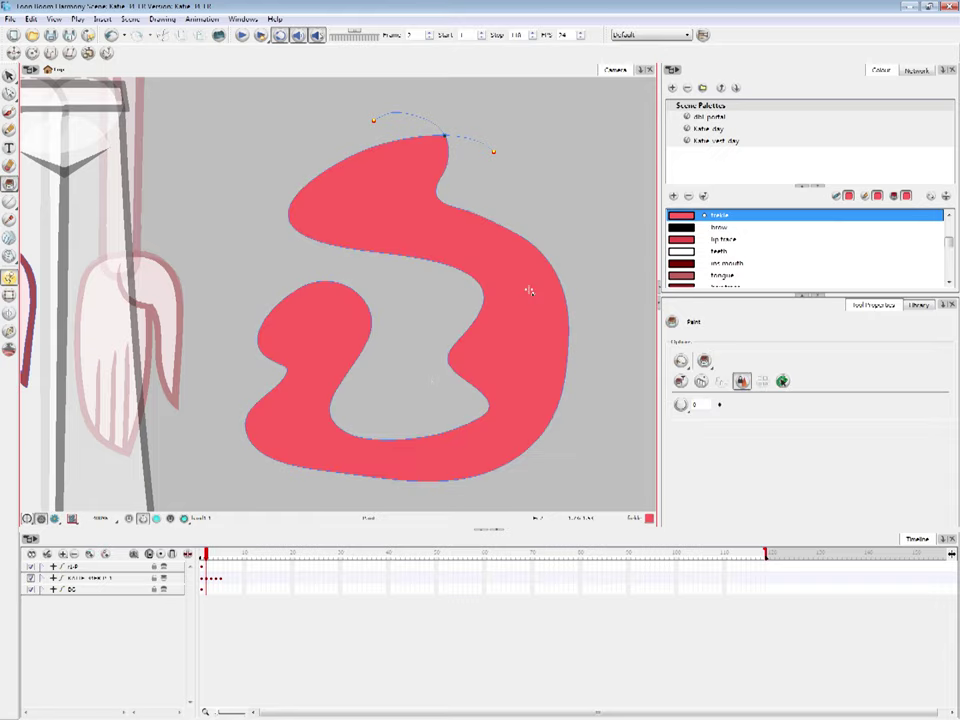
click(9, 296)
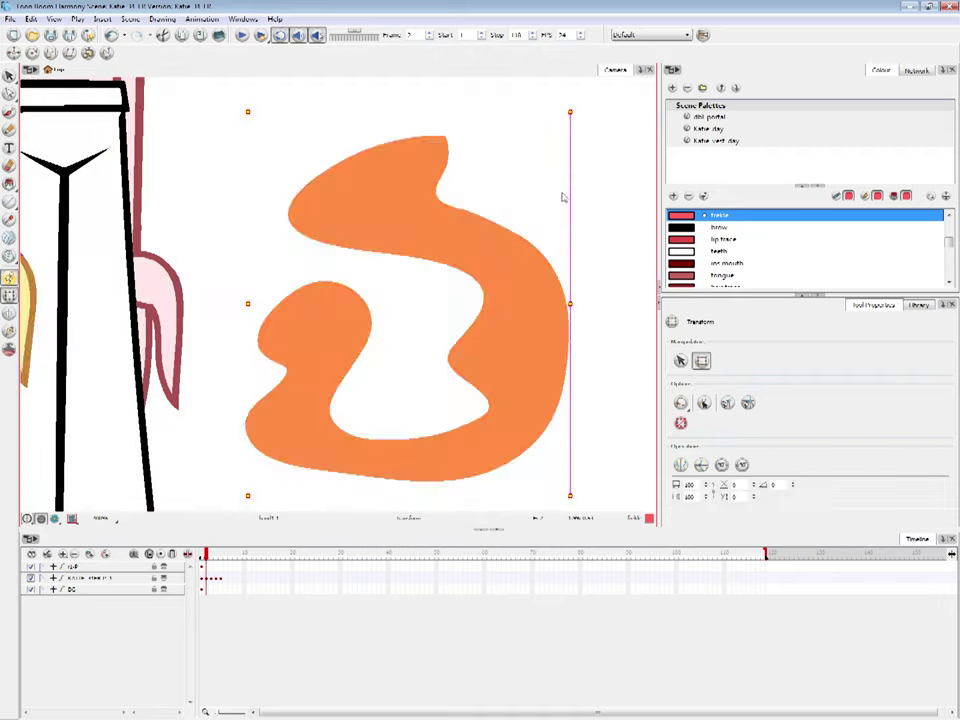
key(Escape)
key(1)
key(1)
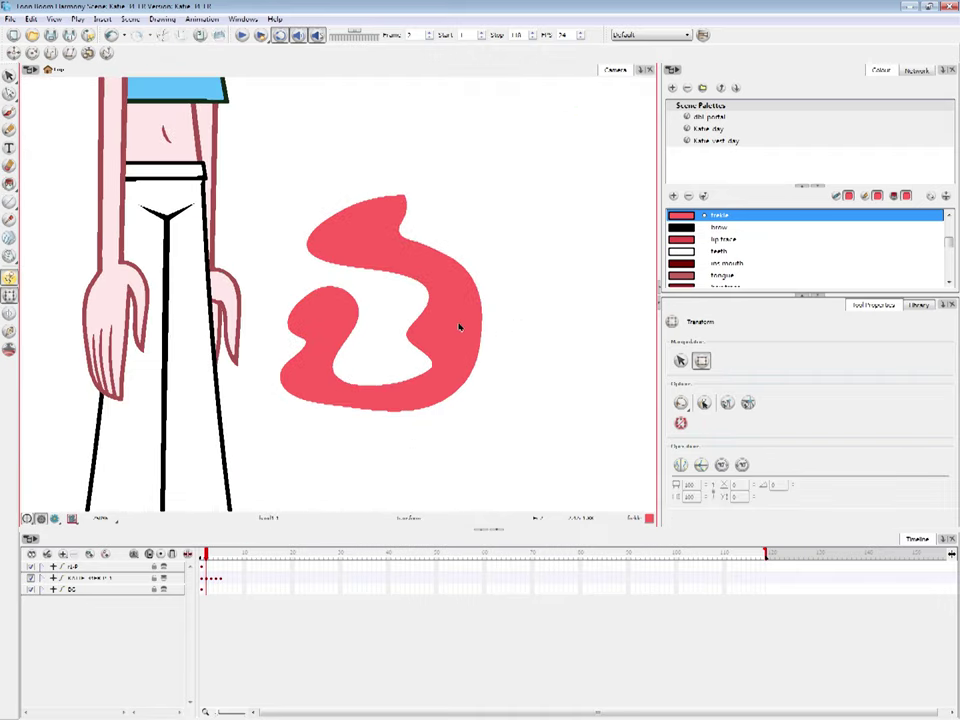
Select the red winding shape together with its strokes and delete it
click(459, 326)
key(alt+s)
click(466, 361)
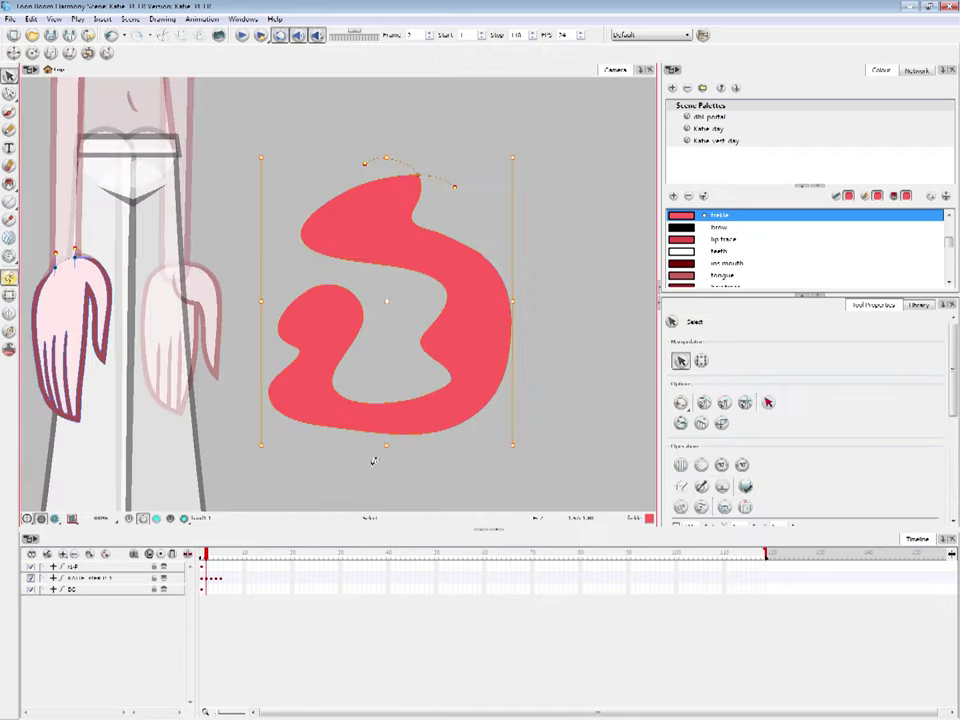
key(Delete)
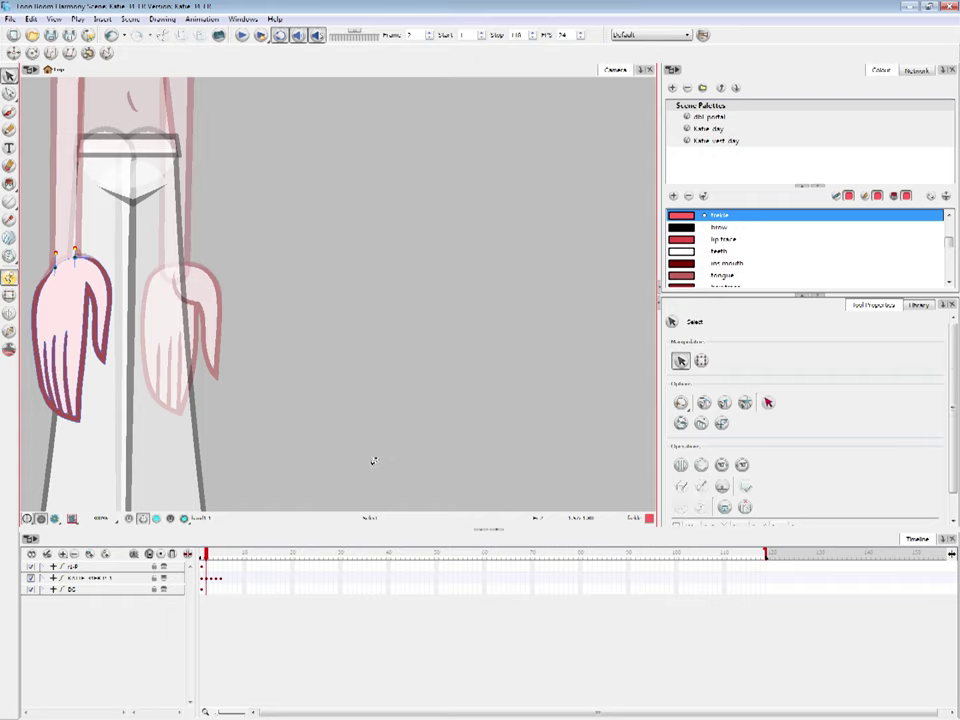
Try drawing a rounded loop with the Stroke tool, and undo it
key(alt+v)
drag(472, 166, 276, 212)
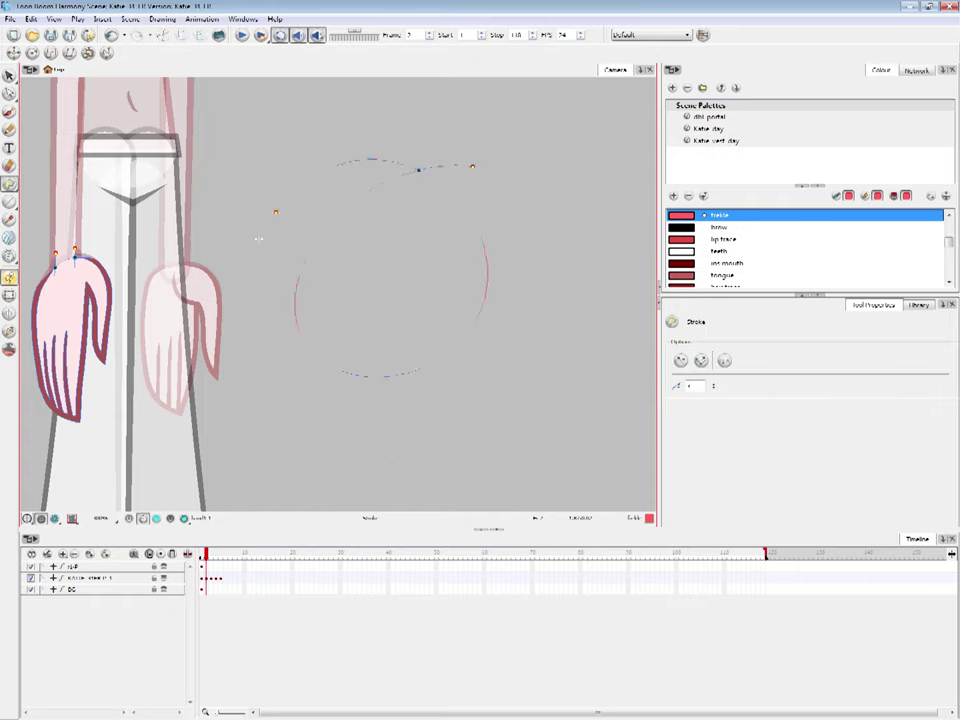
key(ctrl+z)
Pick up the skin trace colour from the character's hand for use with the Brush tool
drag(434, 327, 388, 351)
scroll(388, 351, up, 1)
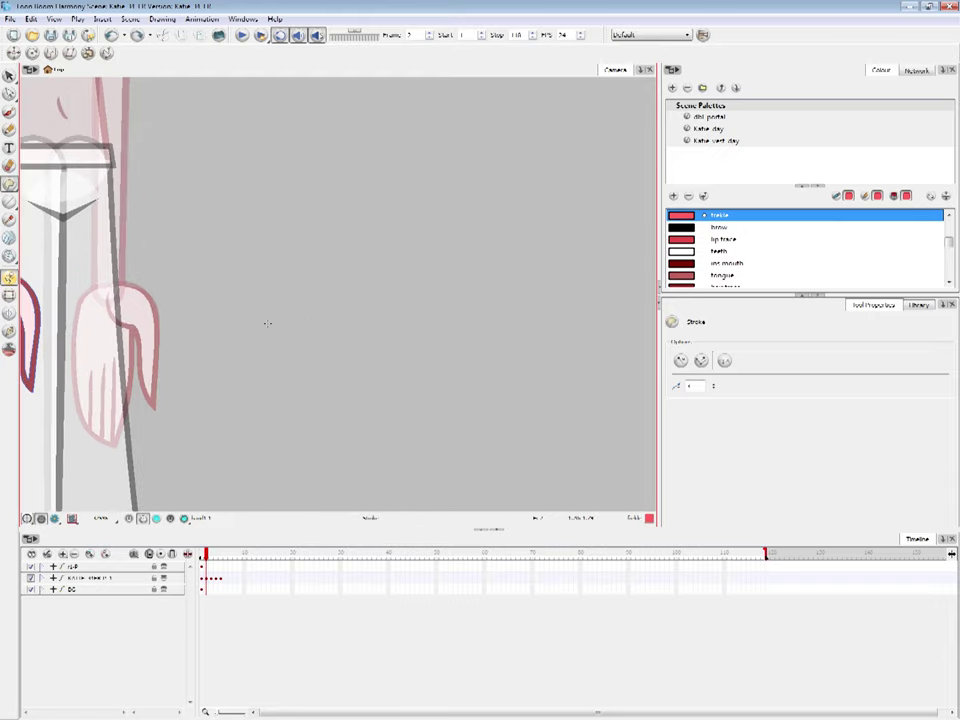
key(alt+b)
drag(212, 348, 260, 336)
key(alt+d)
click(90, 305)
drag(467, 275, 394, 259)
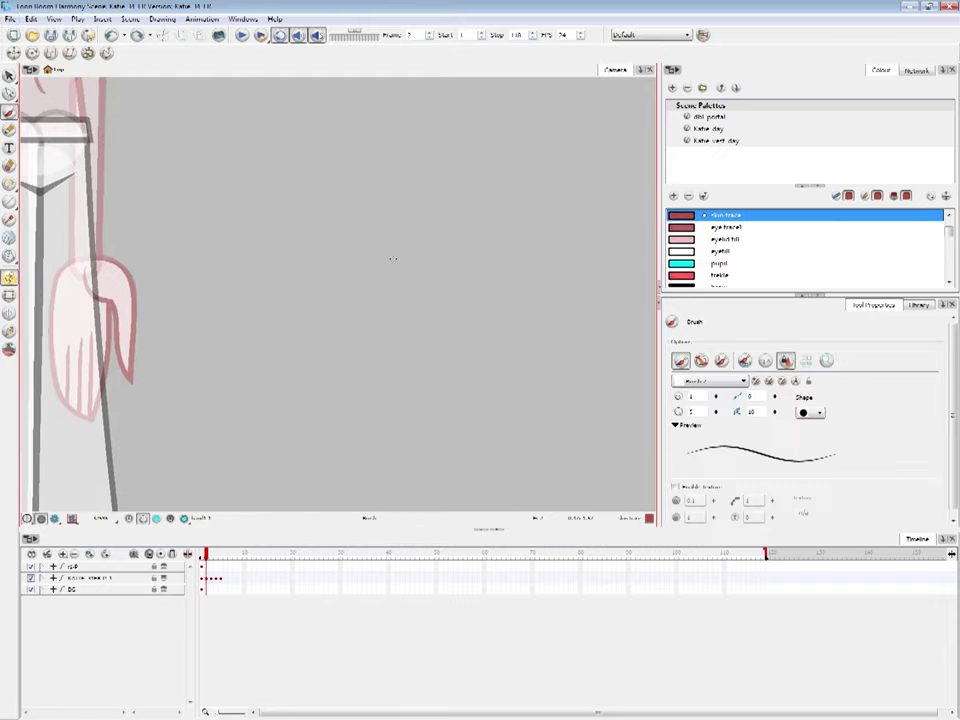
Try brushing an open rounded outline and closing its gap with an invisible stroke, and undo both
drag(360, 151, 404, 428)
key(ctrl+z)
mouse_move(233, 267)
mouse_down()
mouse_move(242, 318)
mouse_move(356, 398)
mouse_move(284, 173)
mouse_move(272, 381)
mouse_move(327, 274)
mouse_up()
key(ctrl+z)
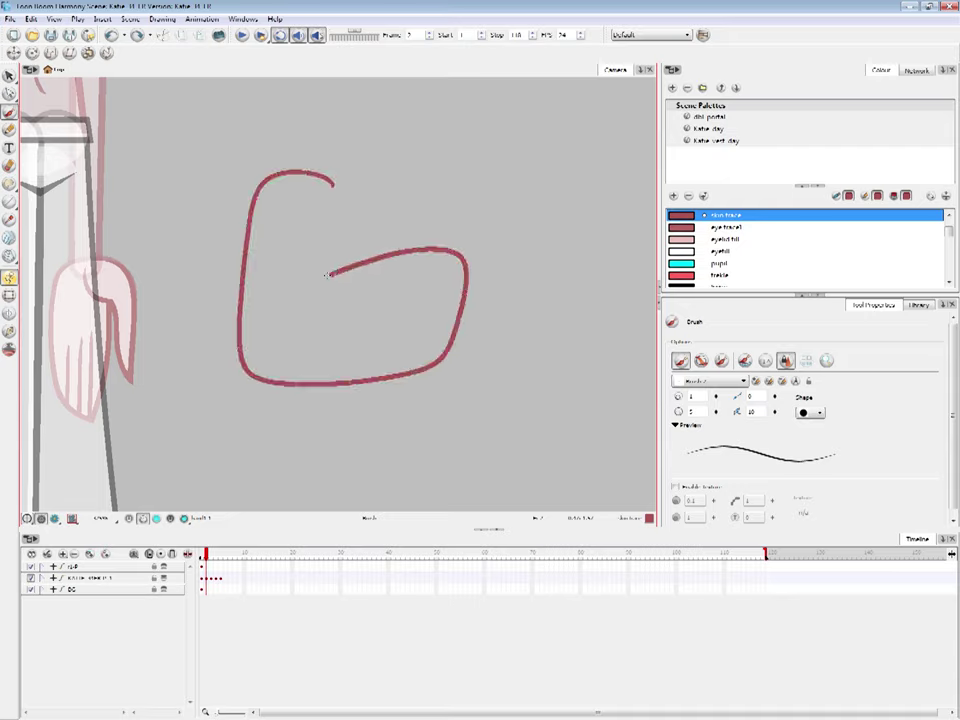
key(alt+v)
drag(317, 140, 371, 289)
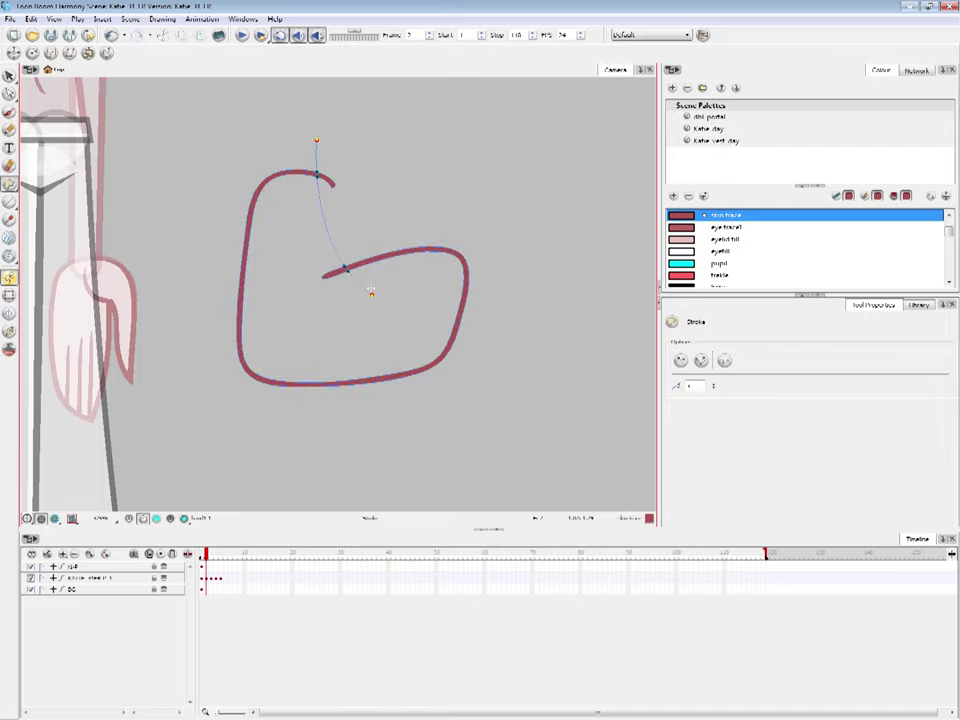
key(ctrl+z)
key(ctrl+z)
Brush a fan of four petal-like loops in skin trace, and close their open base with a curved invisible stroke
key(alt+b)
key(space)
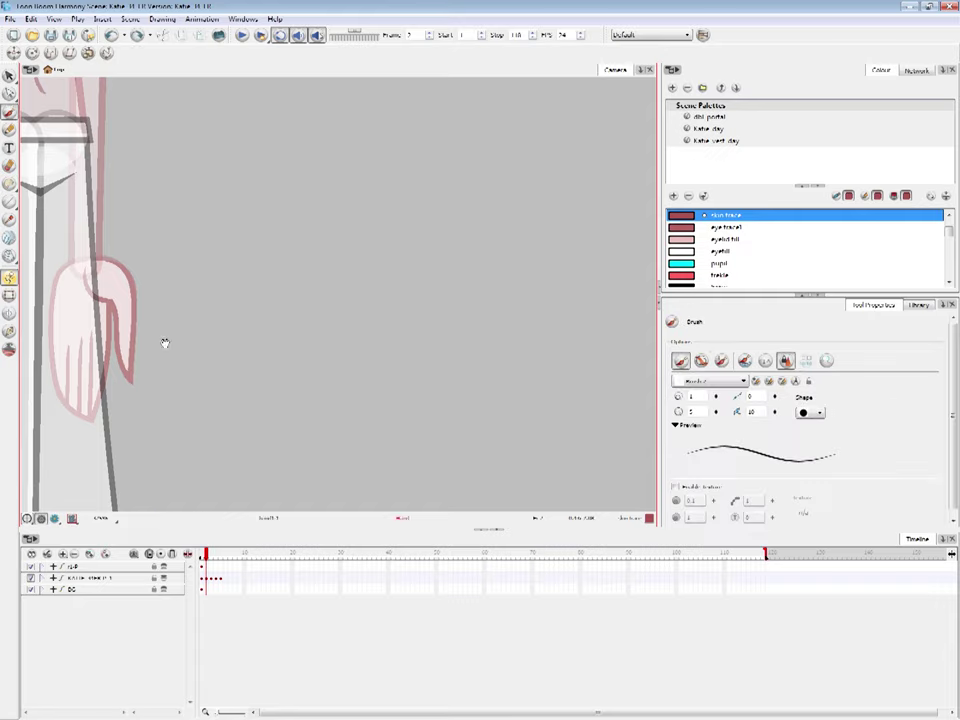
drag(165, 343, 218, 331)
key(space)
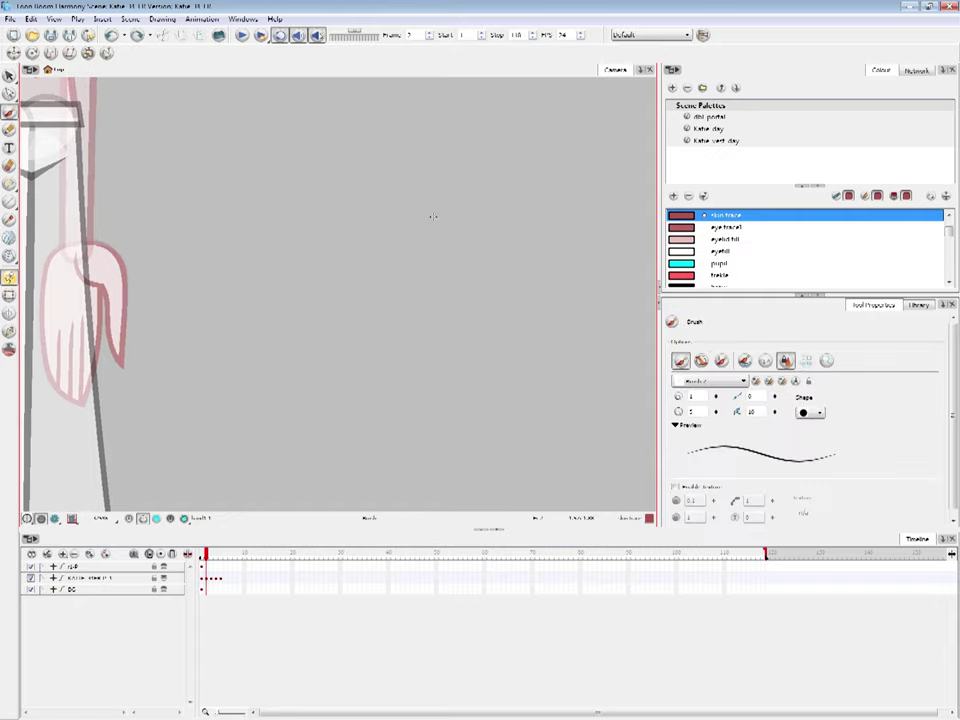
drag(433, 216, 360, 214)
key(ctrl+z)
mouse_move(318, 317)
mouse_down()
mouse_move(313, 347)
mouse_move(320, 307)
mouse_move(291, 230)
mouse_move(339, 302)
mouse_move(405, 212)
mouse_move(367, 312)
mouse_up()
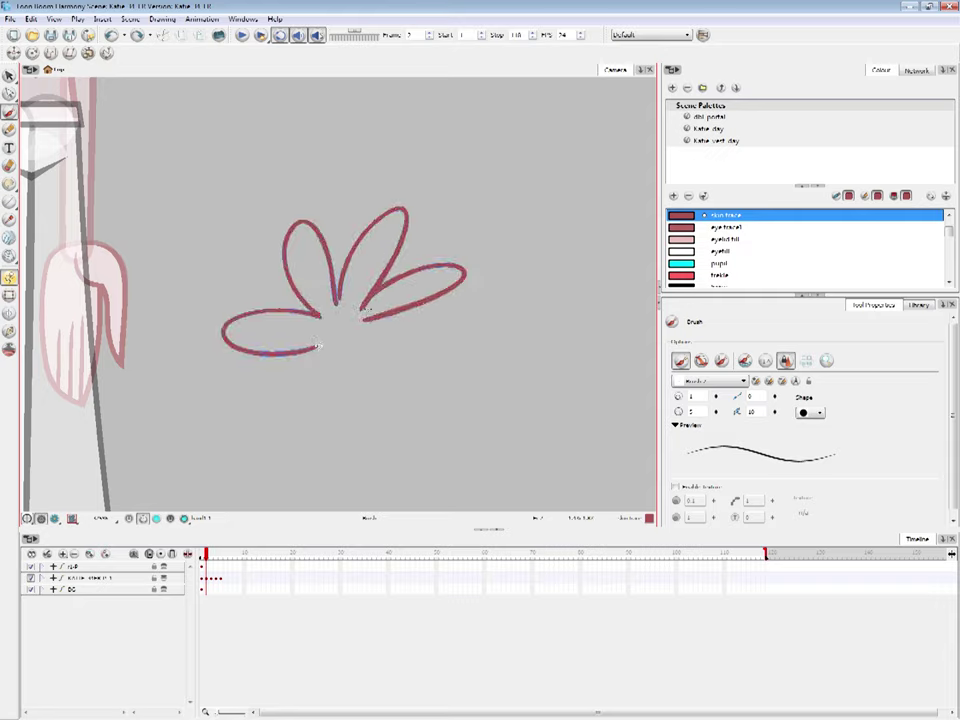
key(alt+v)
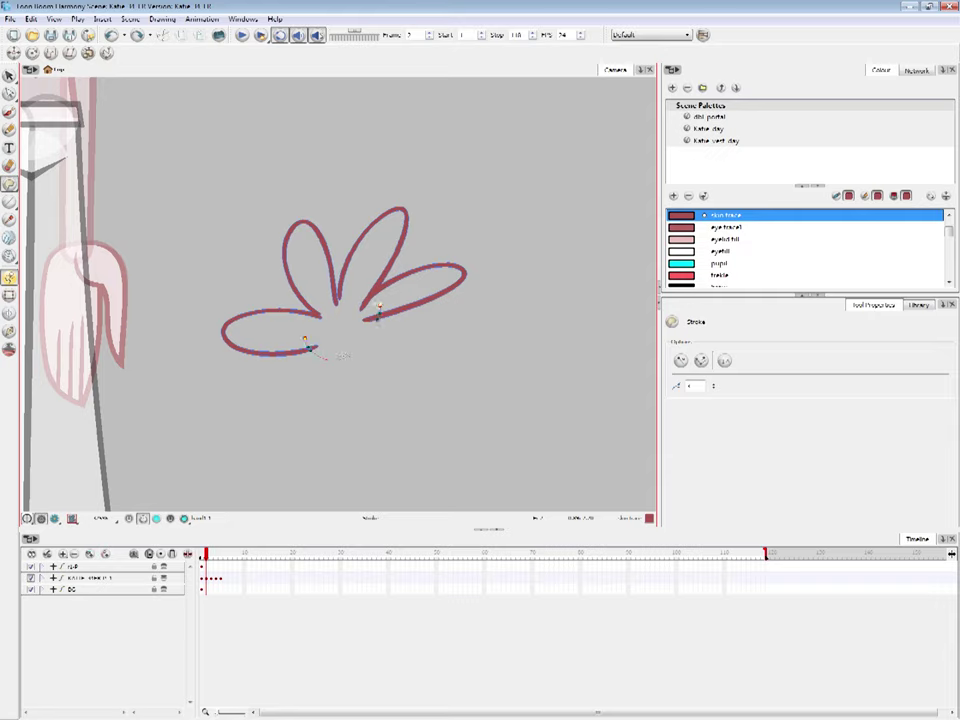
Try painting the closed petal shape with eyelid fill, and undo the fill
key(alt+i)
click(672, 239)
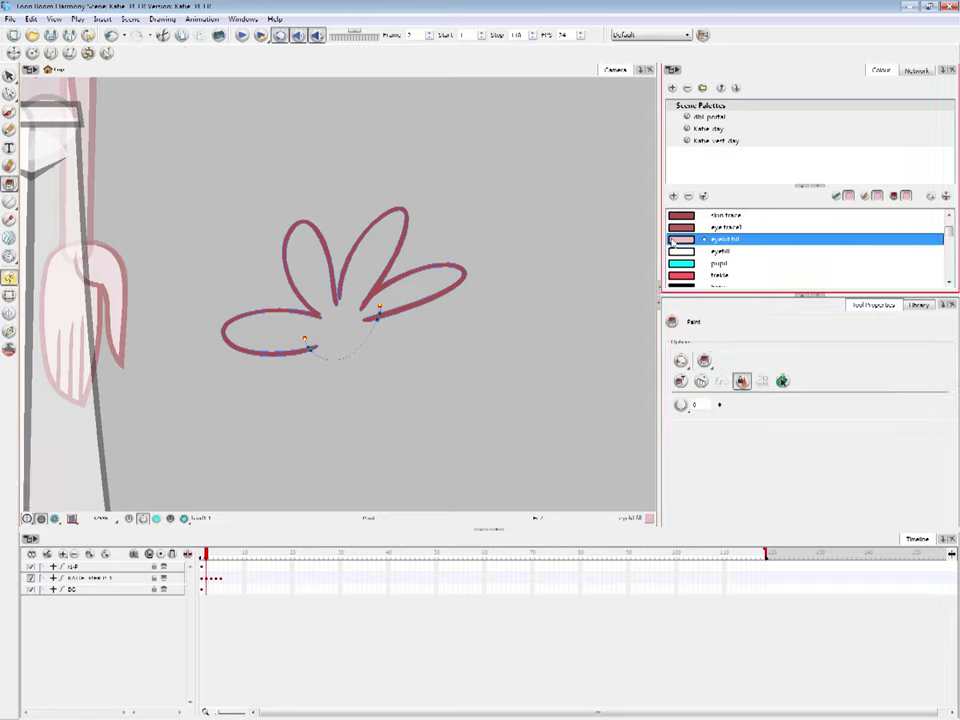
scroll(420, 298, up, 1)
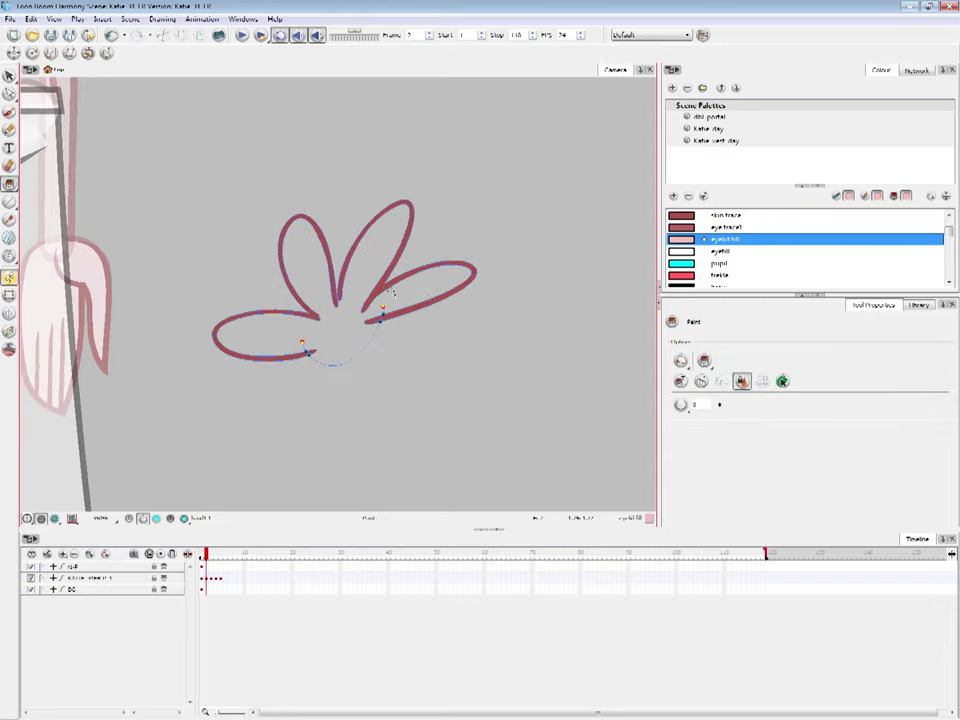
click(338, 323)
scroll(345, 320, down, 2)
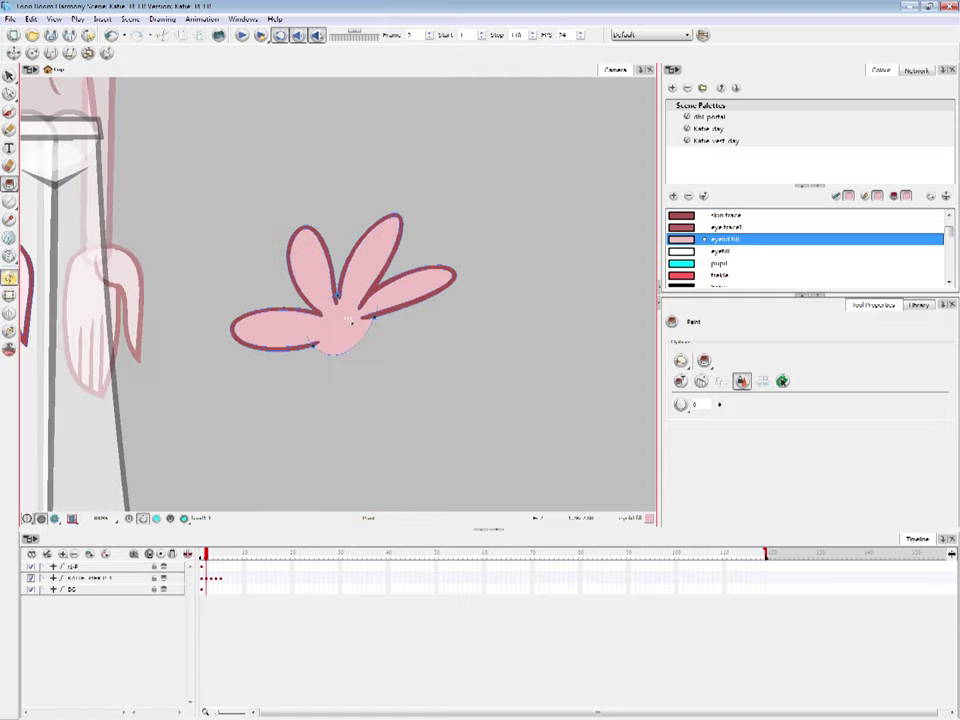
key(1)
key(1)
key(2)
key(2)
key(2)
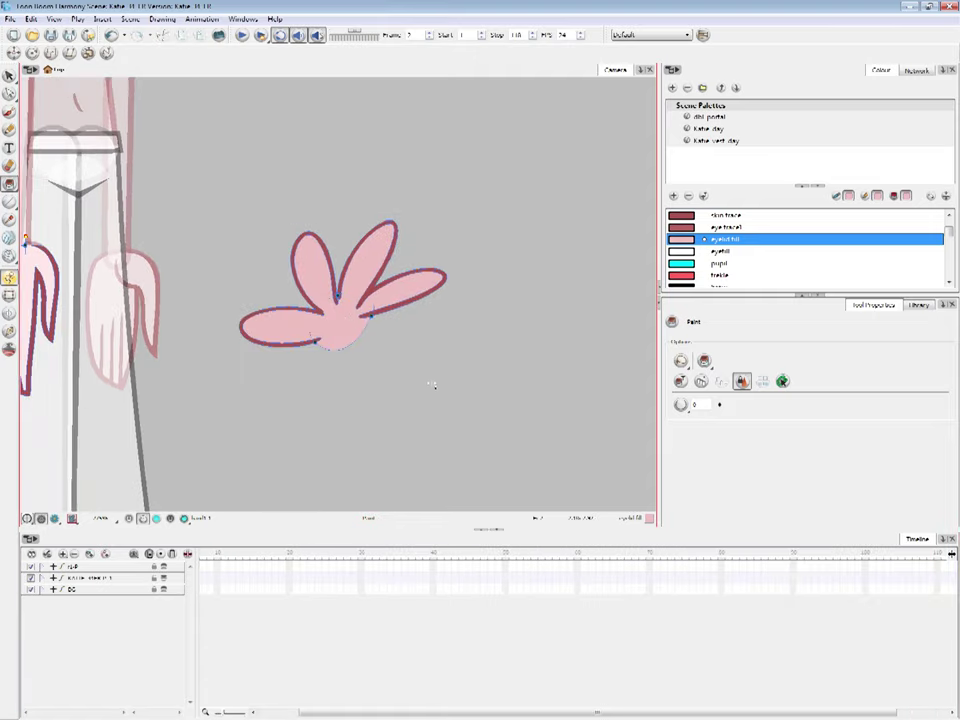
scroll(428, 390, up, 4)
key(ctrl+z)
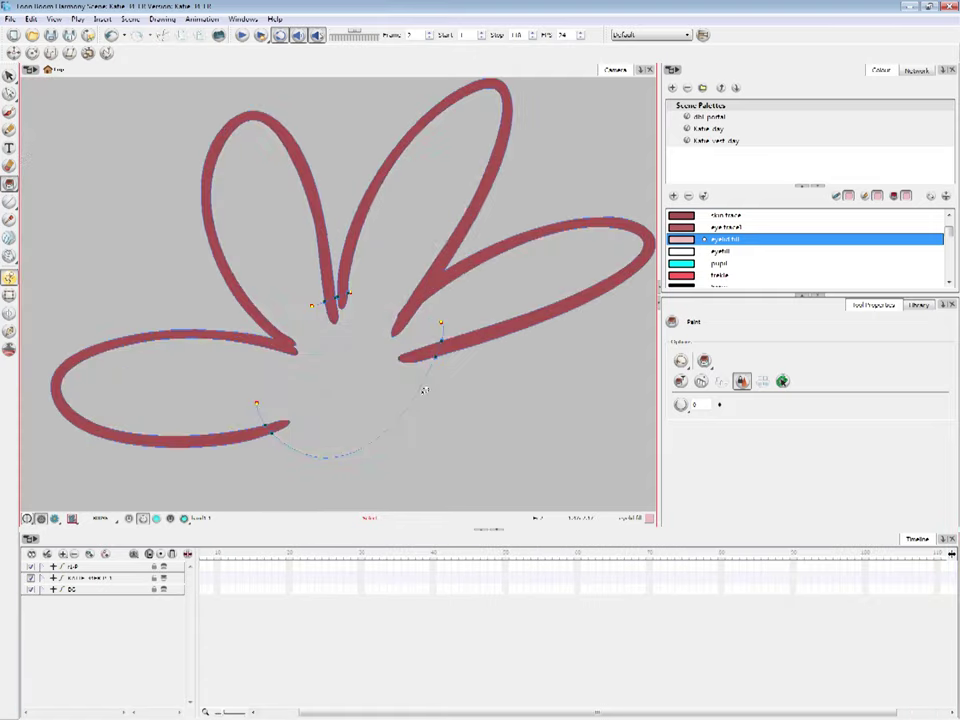
key(ctrl+z)
Repeat the eyelid fill inside the petal shape twice, undoing it each time
click(350, 346)
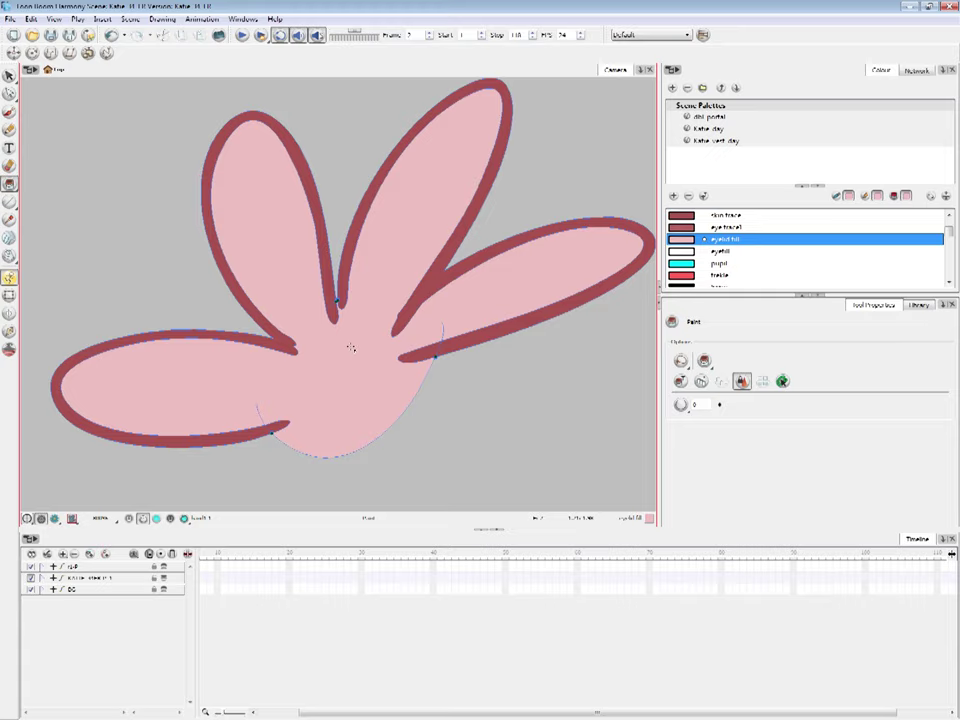
key(ctrl+z)
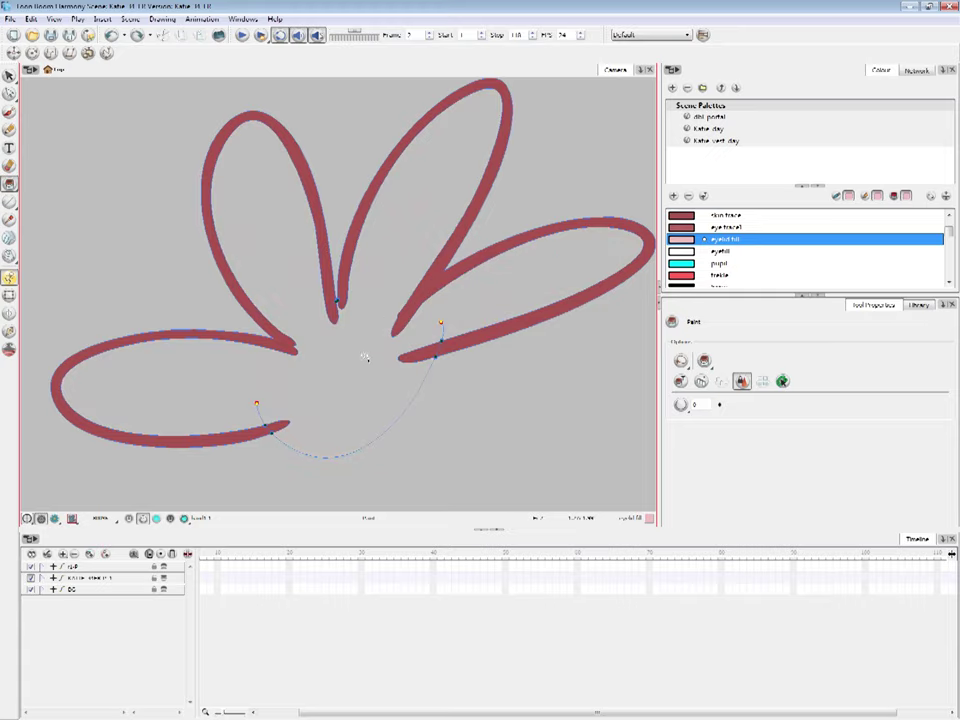
click(339, 364)
key(2)
key(2)
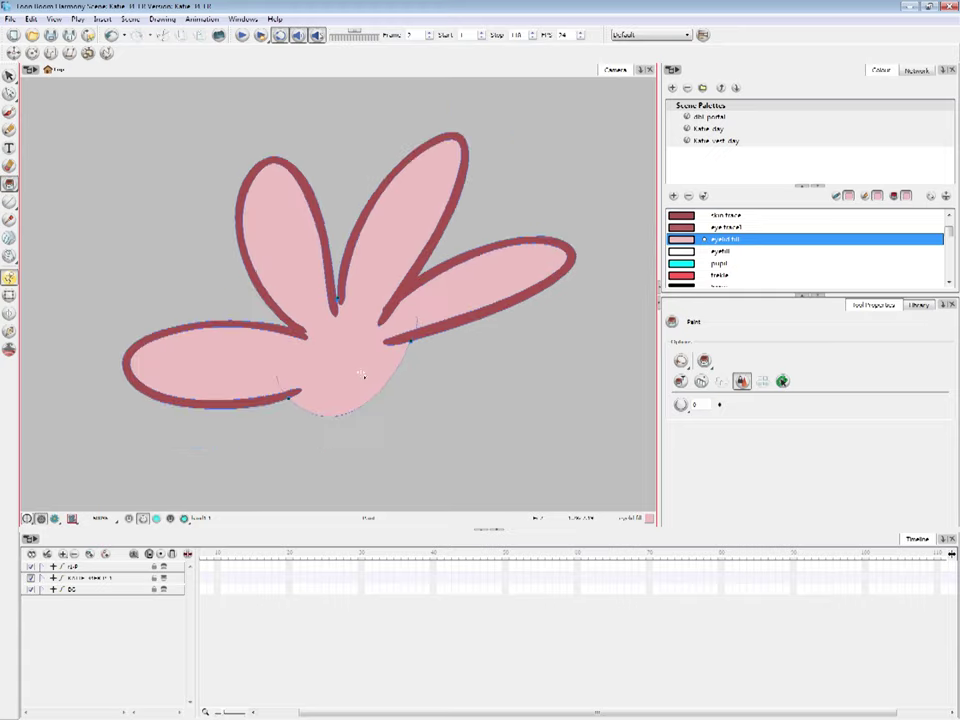
key(1)
key(ctrl+z)
Try a mark inside the petal shape in skin trace picked up from its outline, undo it, and return to eyelid fill
key(alt+b)
key(d)
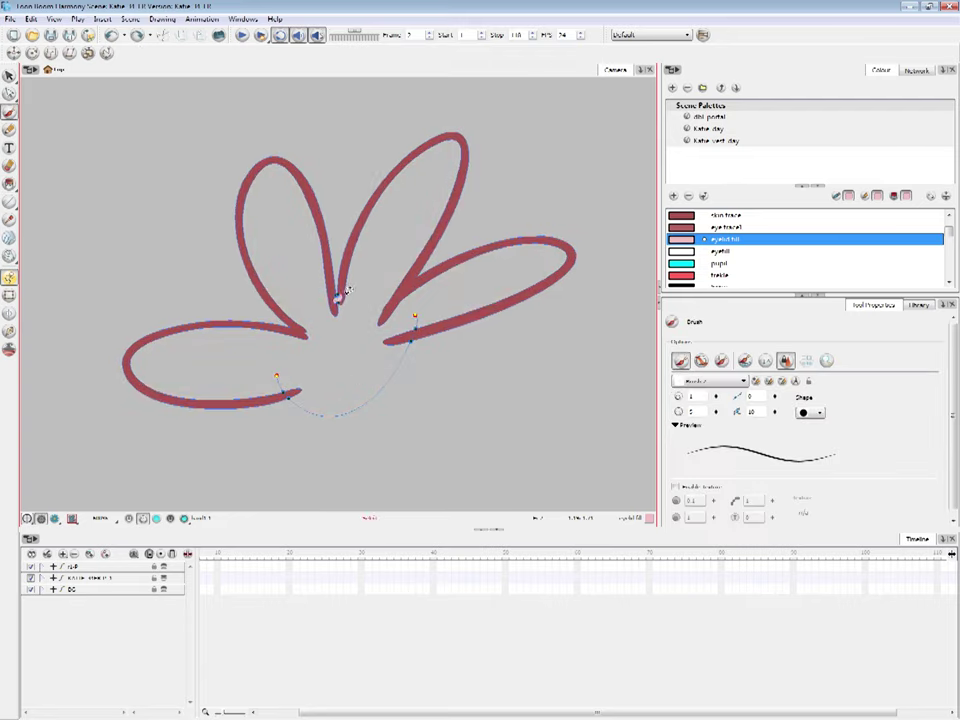
click(338, 298)
click(339, 298)
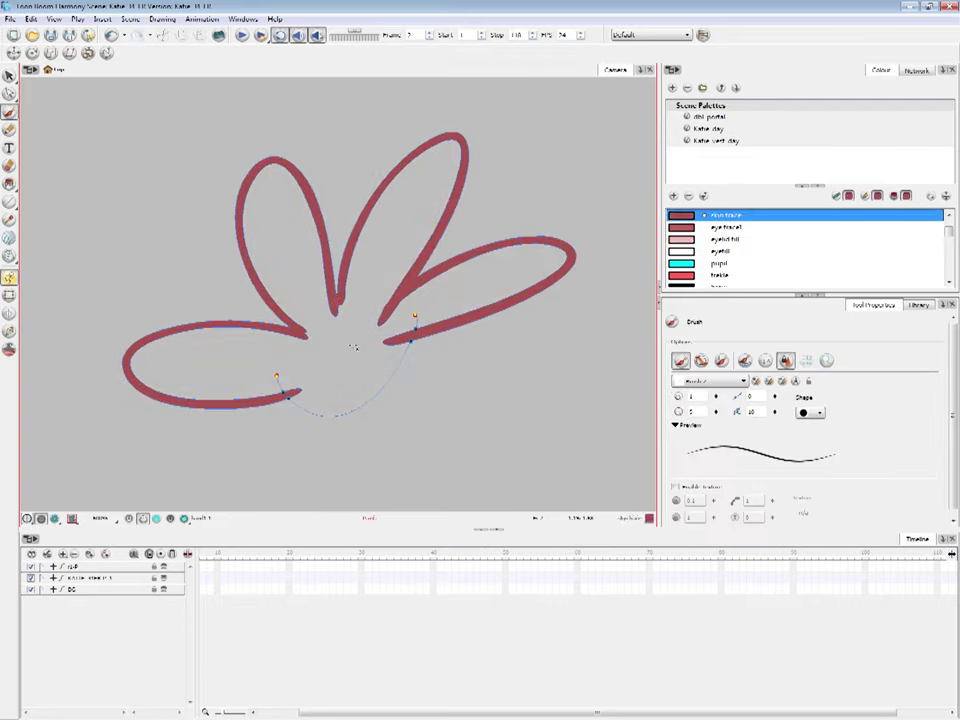
key(i)
click(356, 338)
key(1)
key(ctrl+z)
click(686, 239)
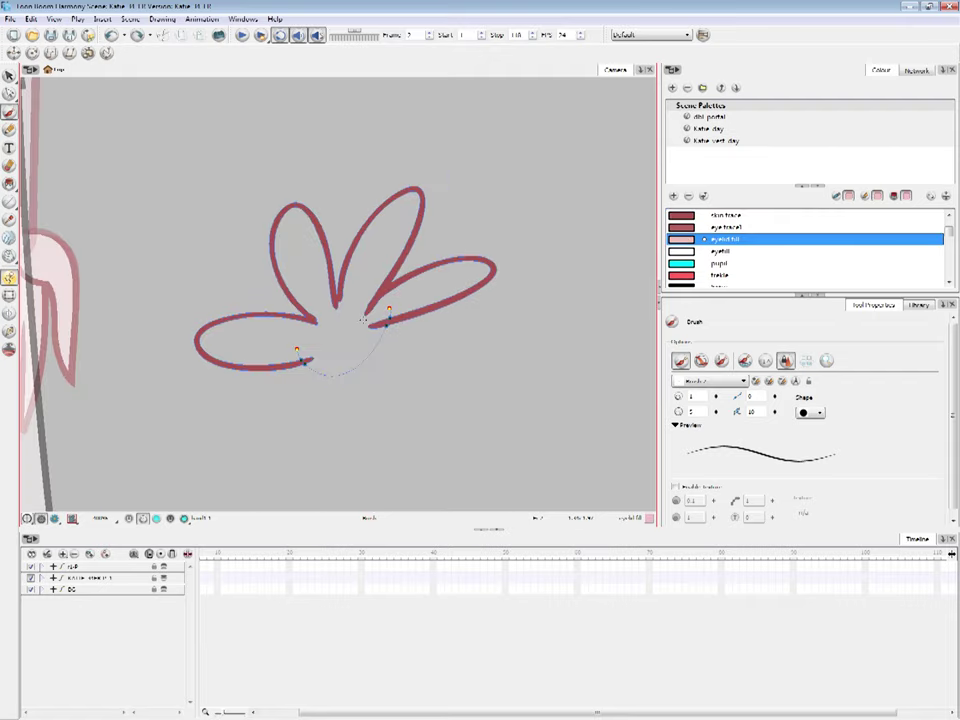
Select the entire petal drawing and delete it
key(alt+s)
key(ctrl+a)
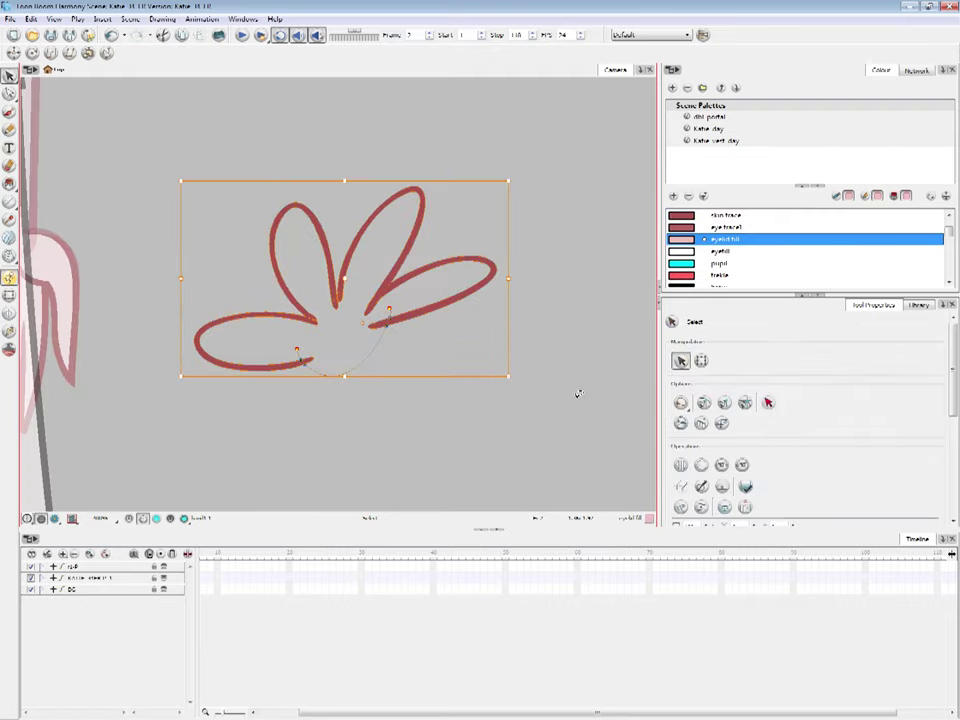
key(Delete)
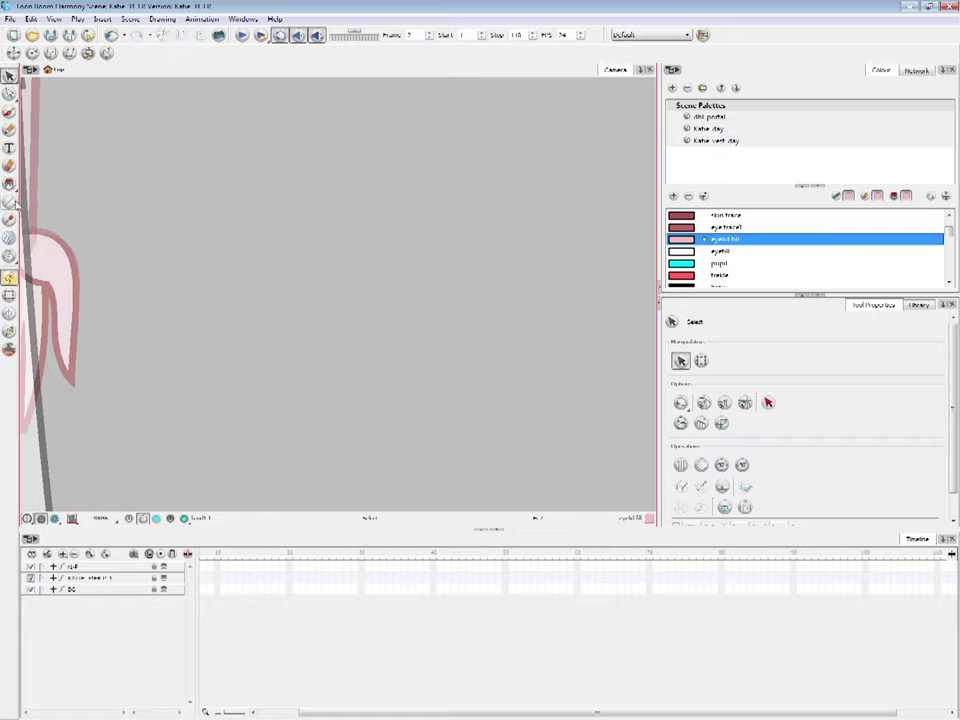
Try drawing a slanted straight line in eyelid fill with the Line tool, and undo it
click(10, 201)
drag(178, 223, 501, 148)
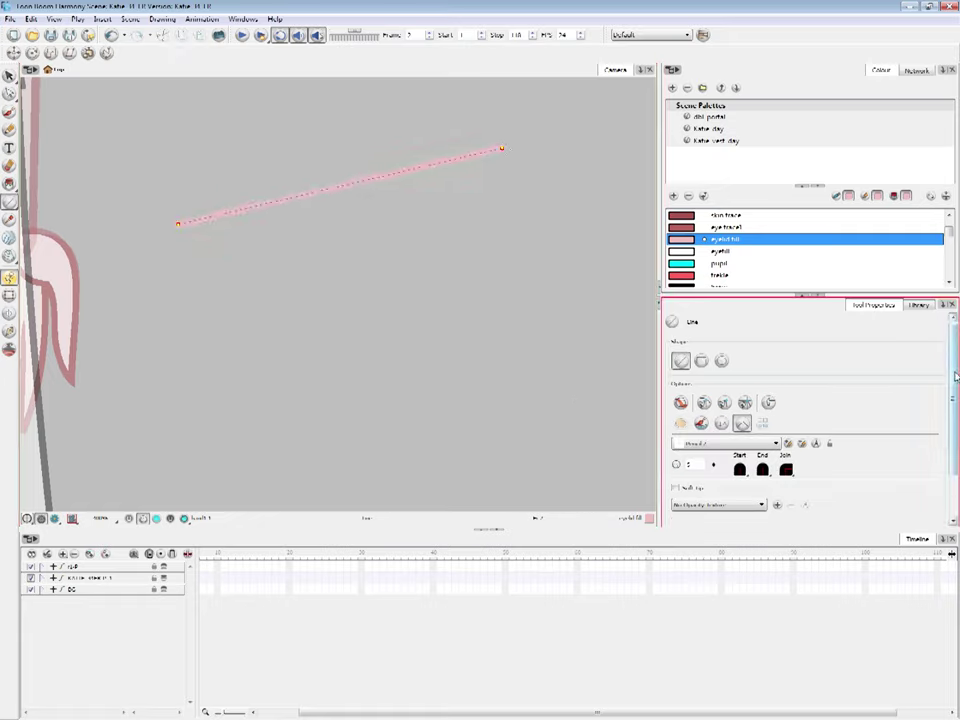
drag(953, 376, 953, 428)
key(ctrl+z)
Try drawing a rectangle in eyelid fill and another in skin trace, and remove both
click(10, 201)
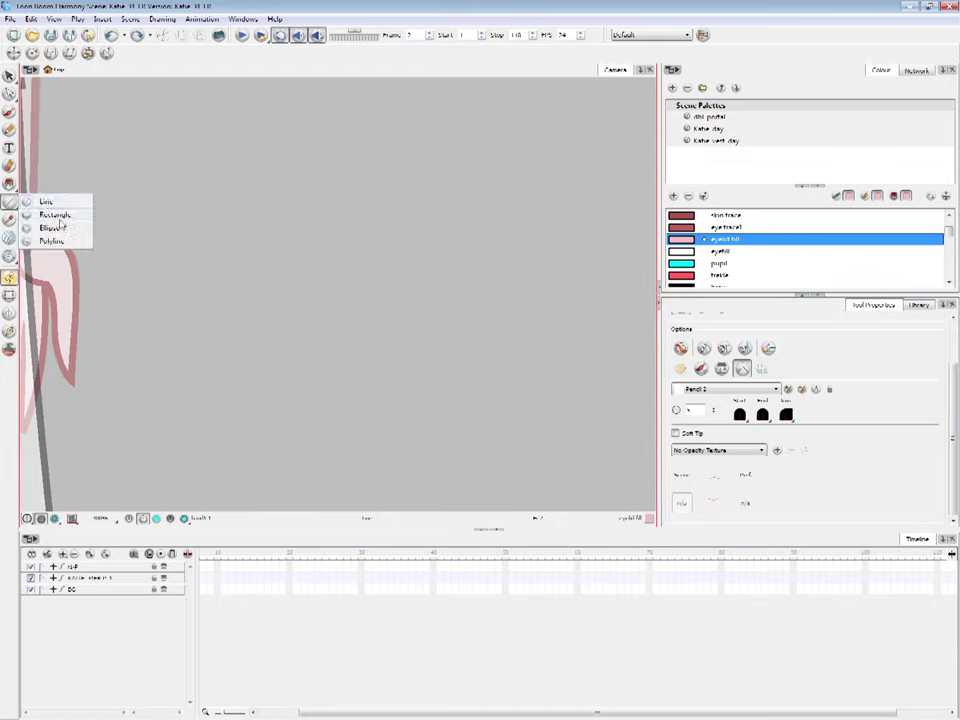
click(40, 214)
drag(150, 171, 491, 407)
click(720, 215)
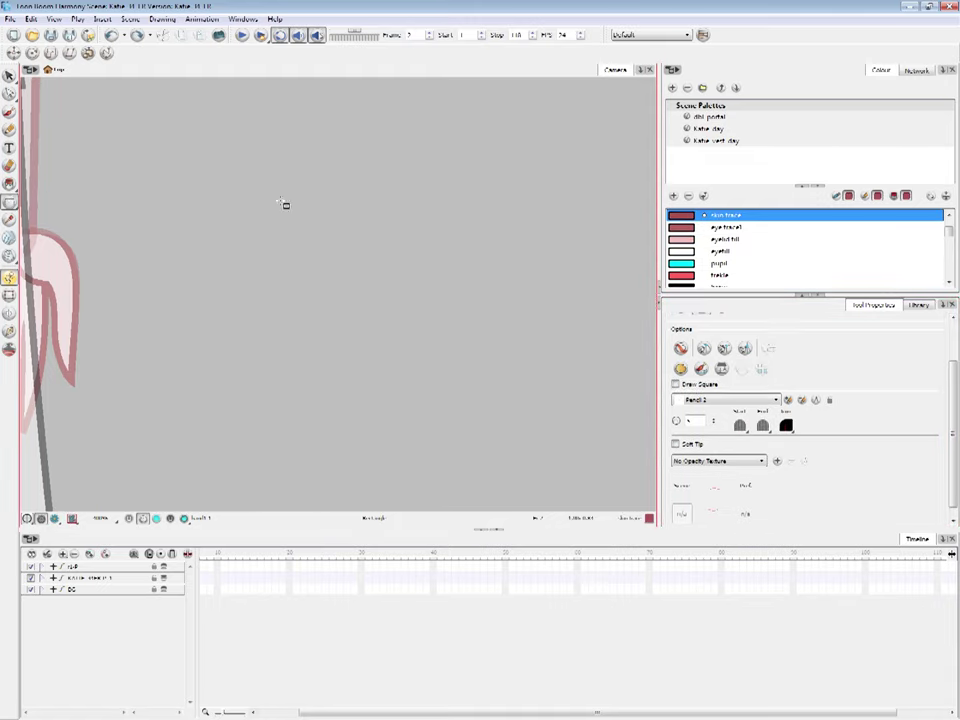
drag(240, 214, 497, 424)
Brush a heart from two curved strokes in the black trace colour, letting their ends cross at the notch and tip
key(alt+b)
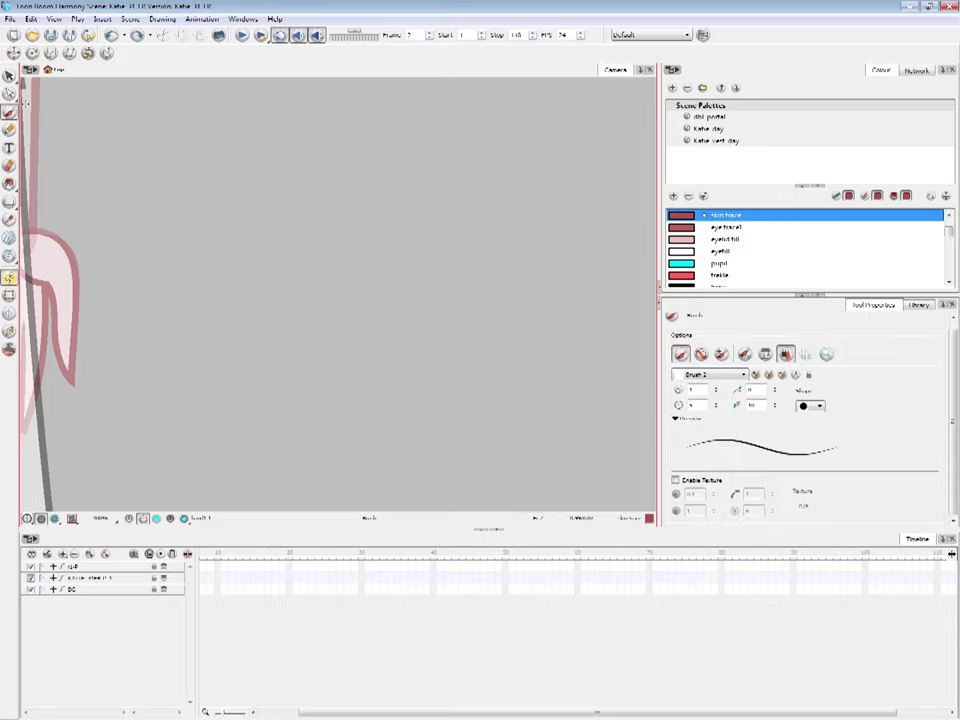
scroll(739, 221, up, 1)
click(710, 216)
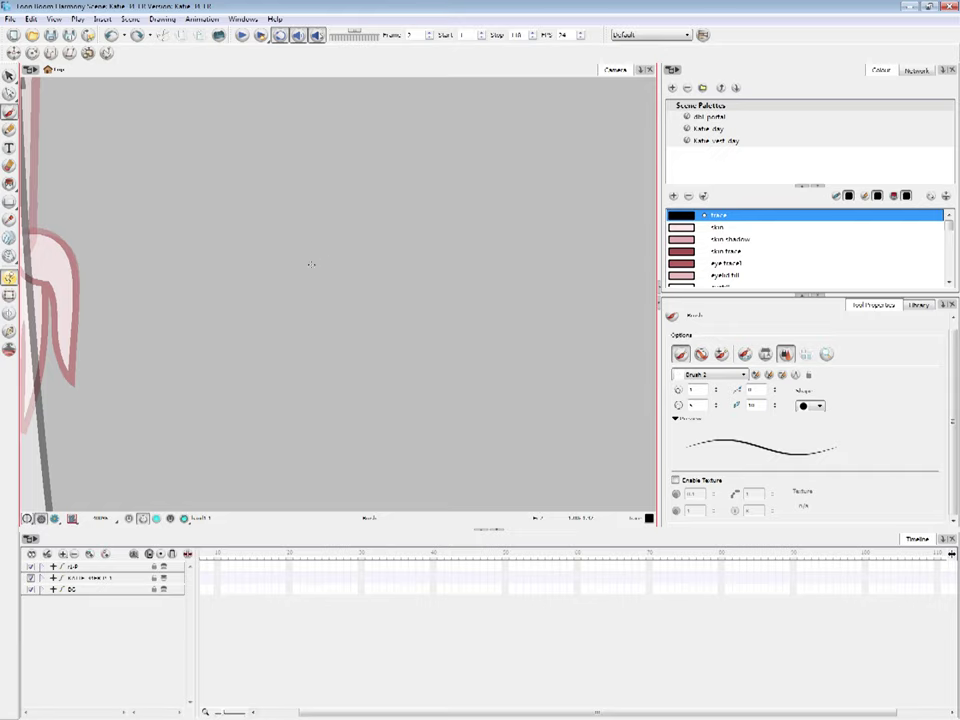
drag(312, 250, 280, 430)
mouse_move(338, 232)
mouse_down()
mouse_move(225, 273)
mouse_move(345, 420)
mouse_up()
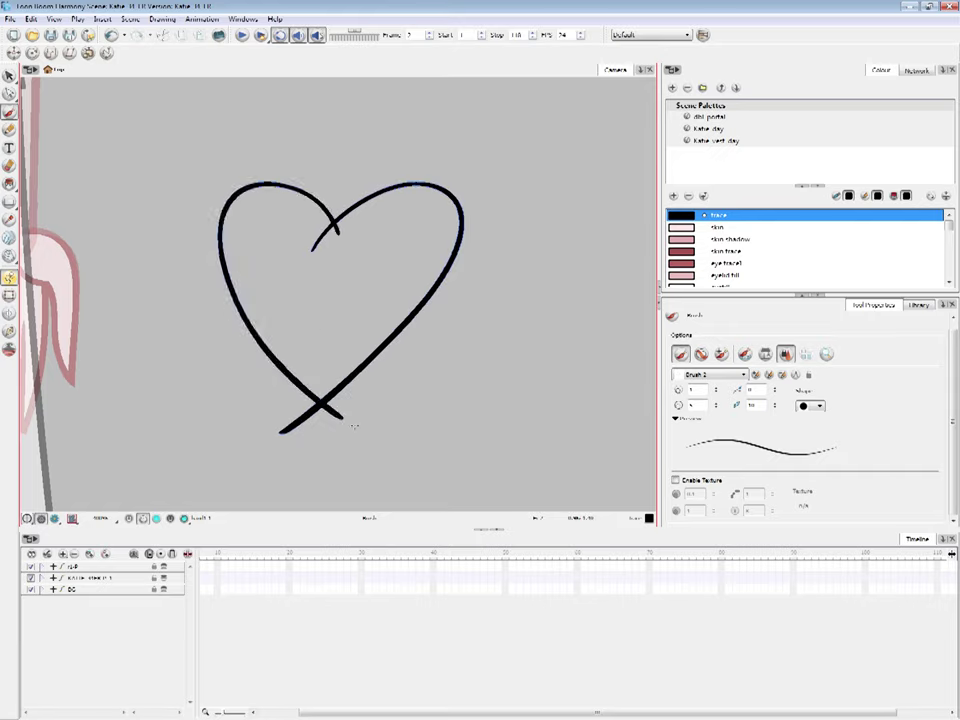
Try removing the overhanging line ends at the heart's tip and notch with the Eraser
key(alt+e)
key(2)
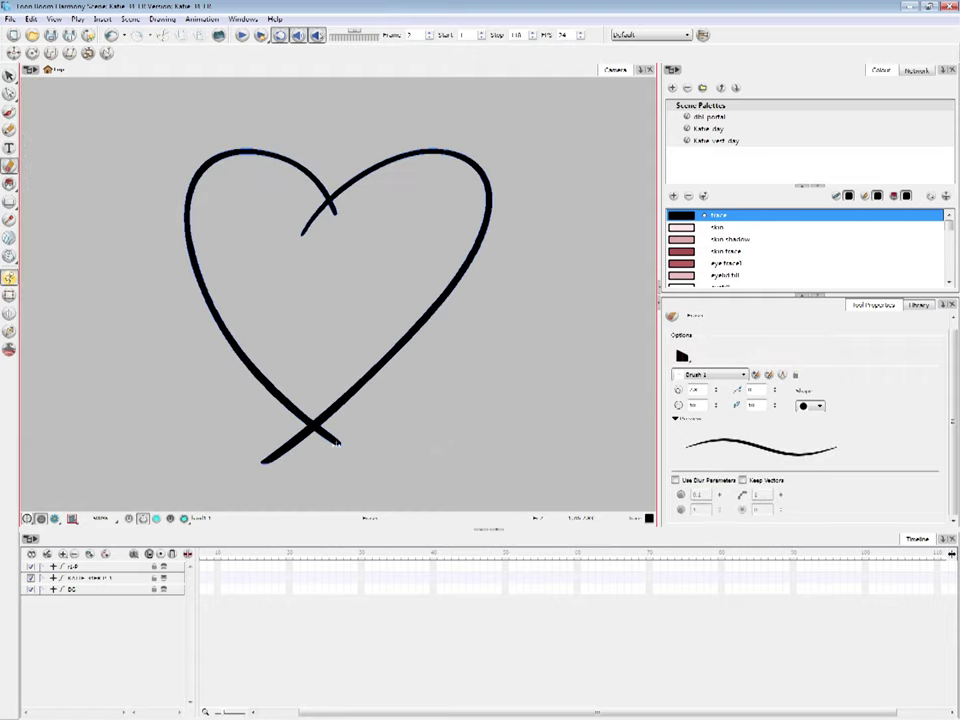
drag(336, 442, 321, 434)
drag(298, 430, 259, 461)
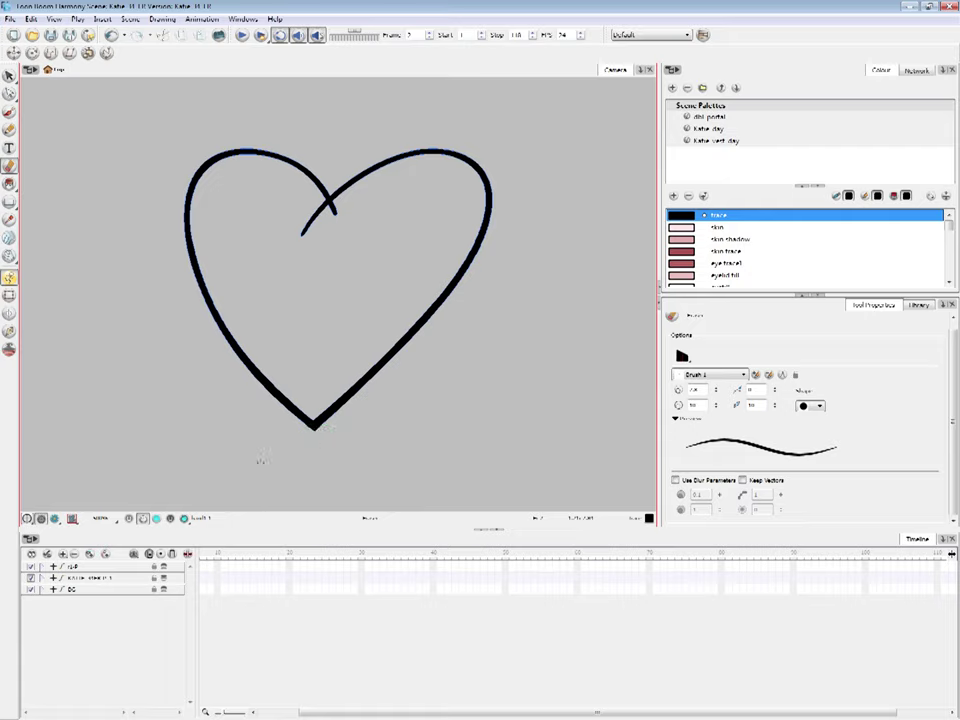
mouse_move(321, 206)
mouse_down()
mouse_move(302, 250)
mouse_move(303, 236)
mouse_up()
key(2)
key(2)
drag(398, 232, 370, 312)
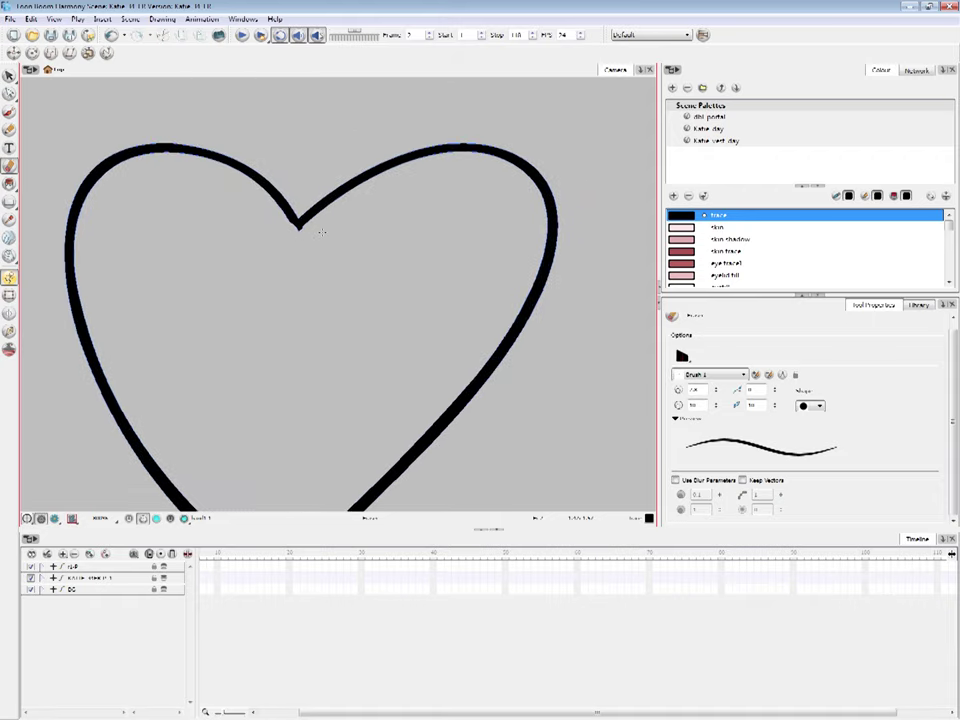
Undo the eraser trims on the heart
key(1)
key(ctrl+z)
key(ctrl+z)
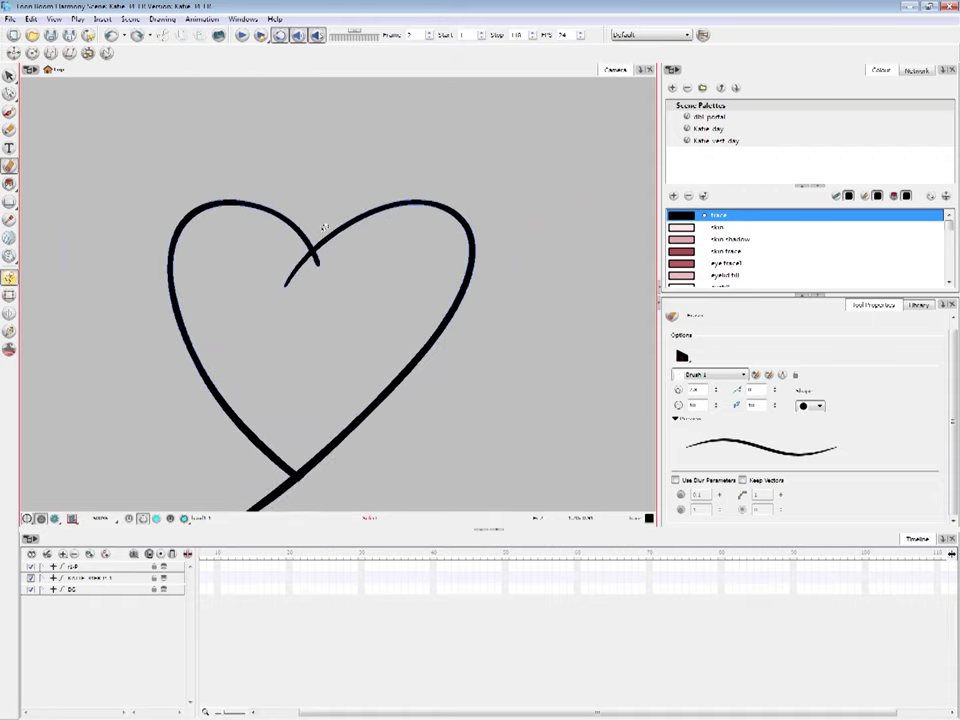
key(ctrl+z)
drag(450, 390, 449, 360)
Switch to the Cutter tool
key(alt+b)
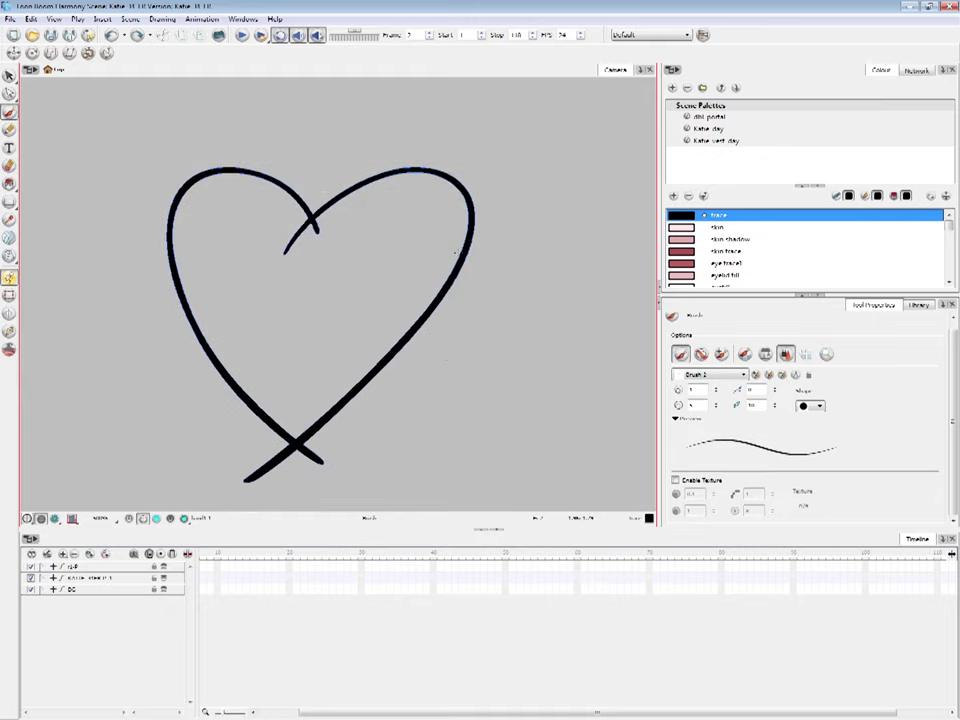
key(alt+t)
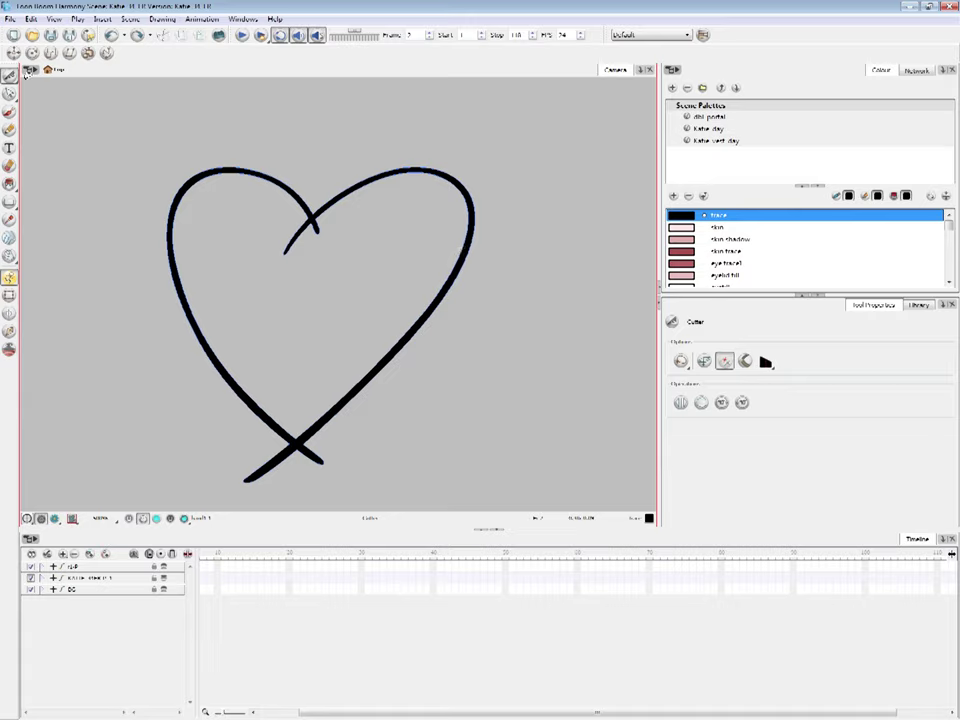
drag(9, 75, 33, 76)
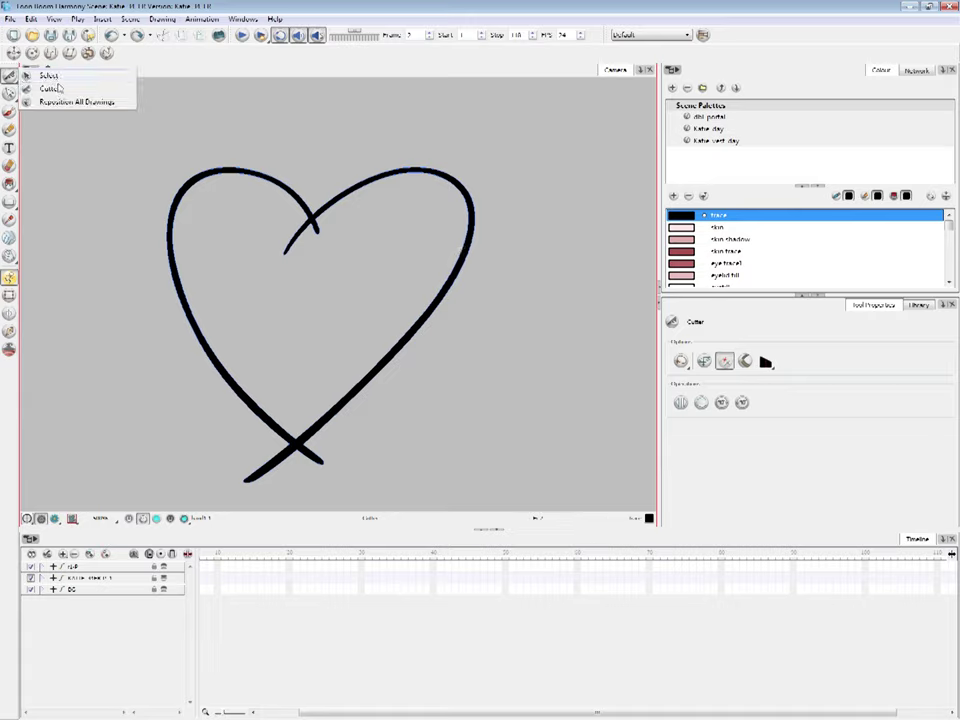
click(50, 88)
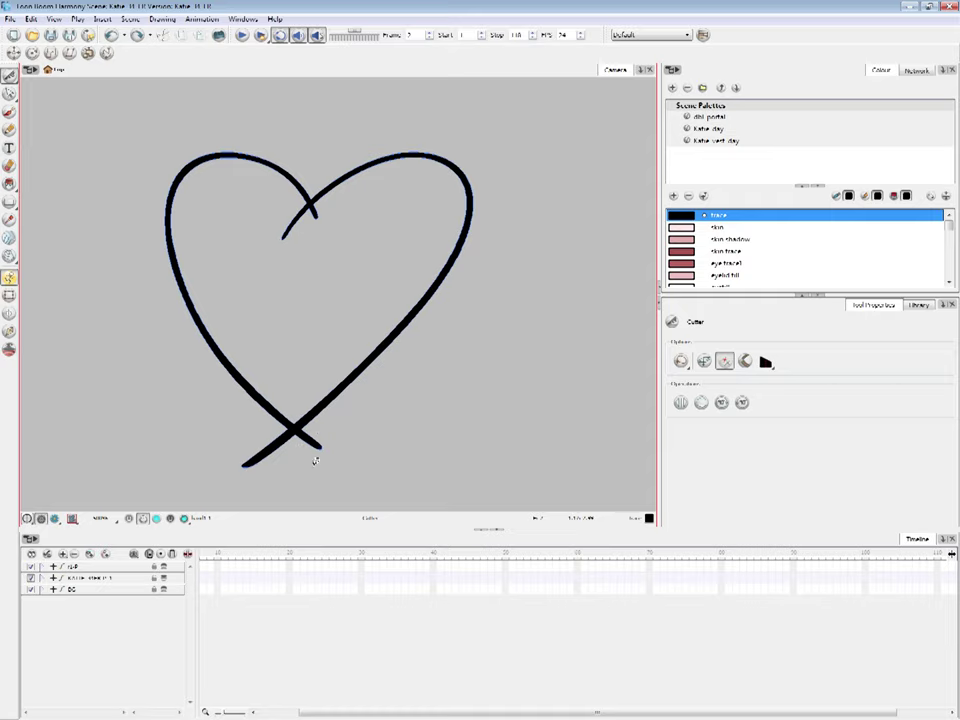
Try cutting off the heart's overhanging line ends at the tip and notch, and undo the cuts
drag(260, 480, 506, 313)
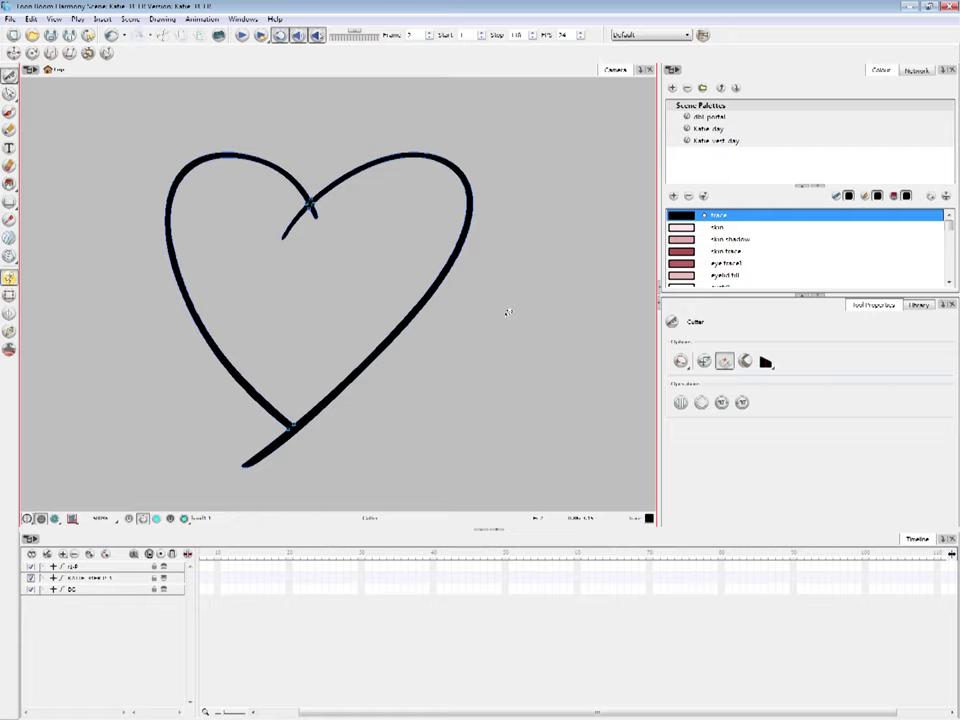
drag(232, 480, 292, 436)
drag(264, 257, 302, 214)
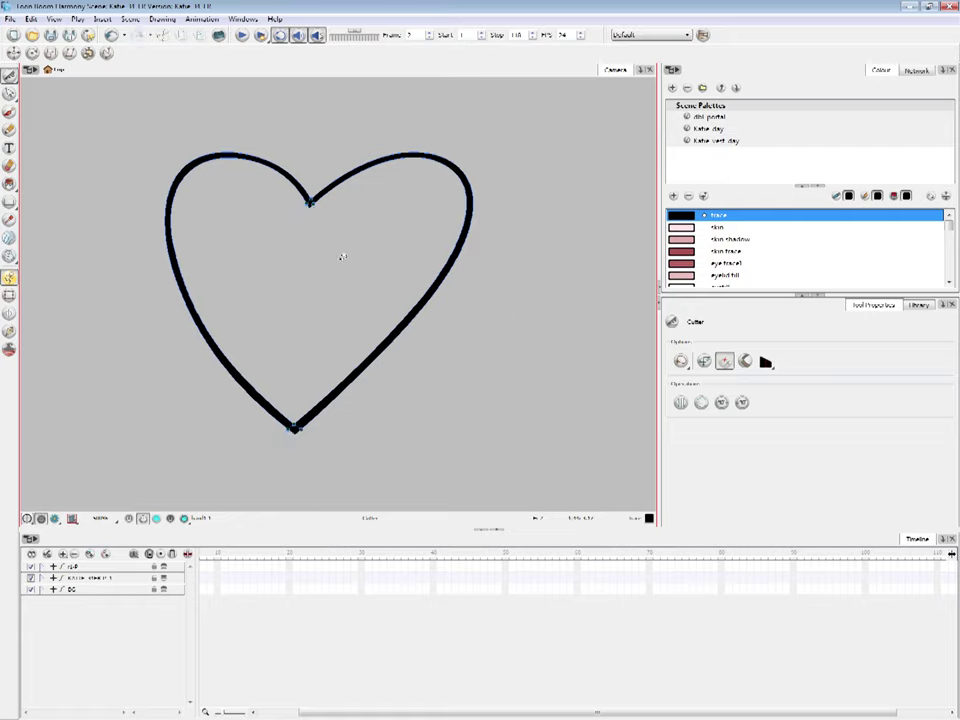
key(ctrl+z)
key(ctrl+z)
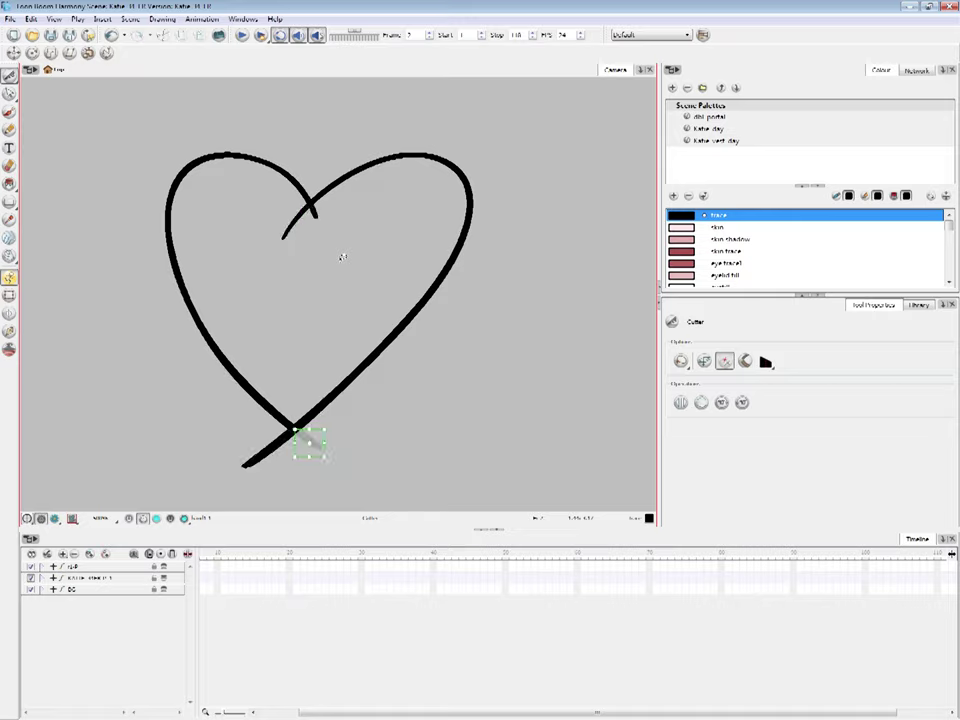
Cut off the overhanging line ends at the heart's bottom tip and upper notch with the Cutter
click(473, 357)
drag(328, 424, 290, 458)
drag(238, 437, 308, 440)
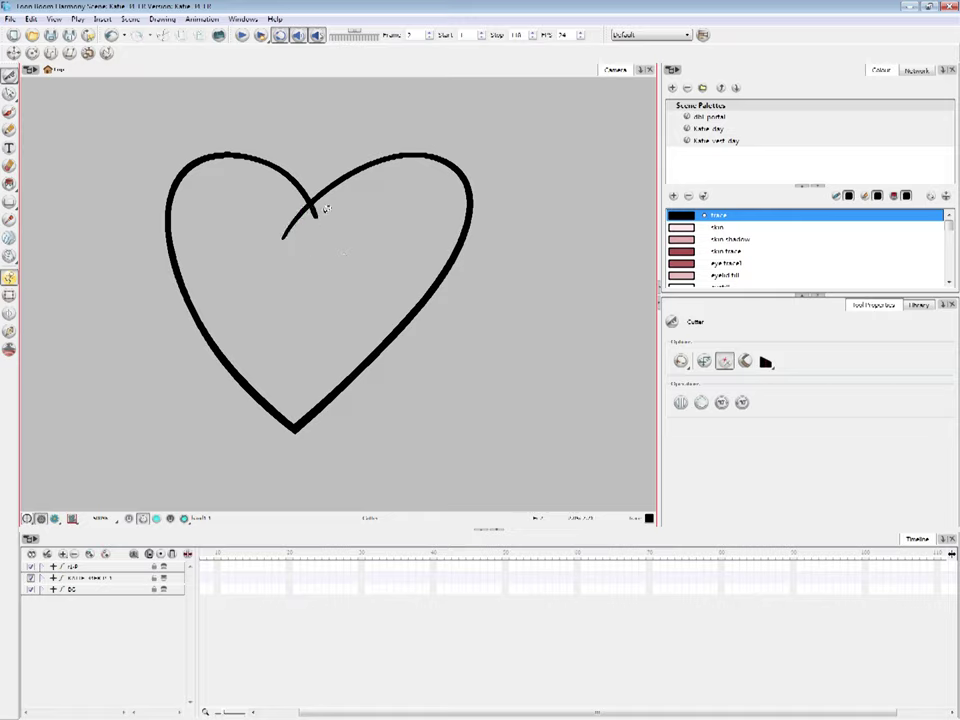
drag(327, 209, 289, 207)
drag(289, 207, 330, 221)
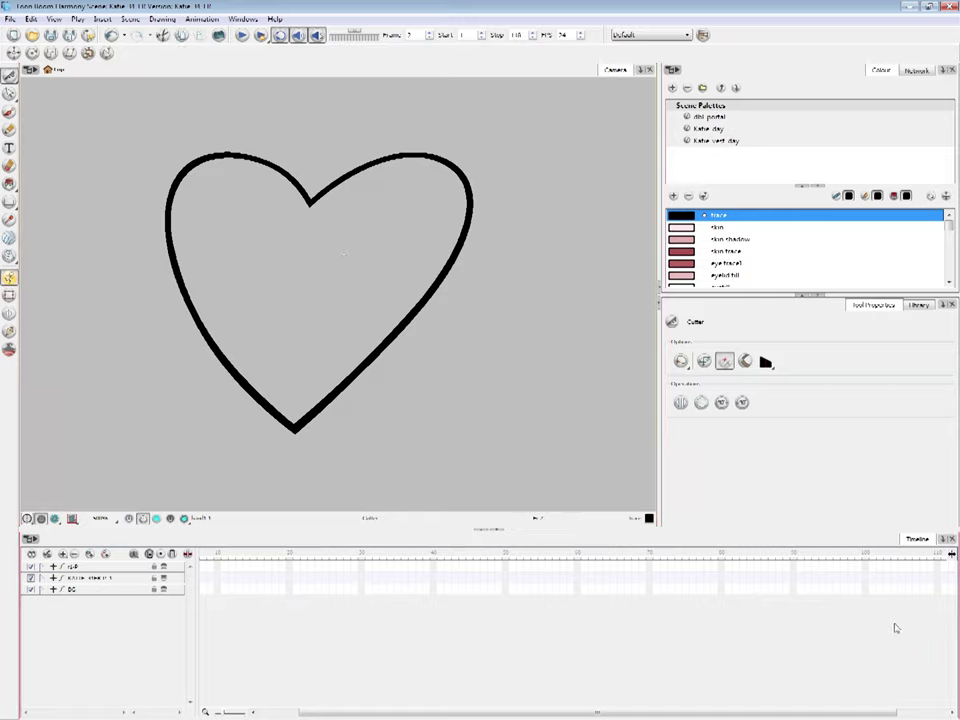
Paint the heart's interior with the skin colour, undoing a first fill made in trace
key(alt+i)
click(362, 304)
key(ctrl+z)
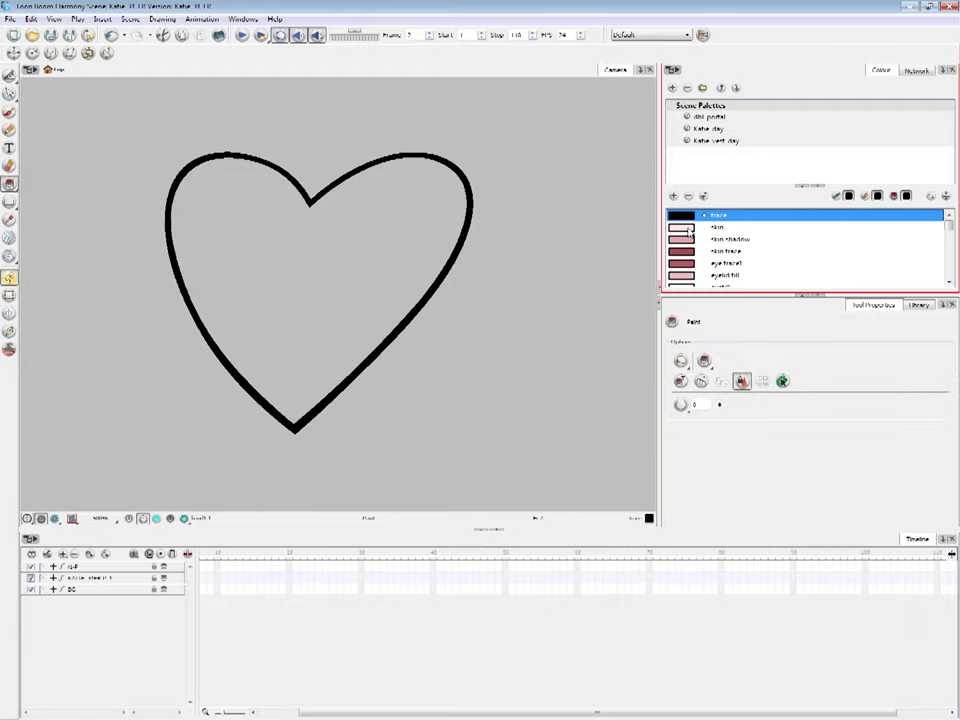
click(717, 227)
click(399, 257)
key(2)
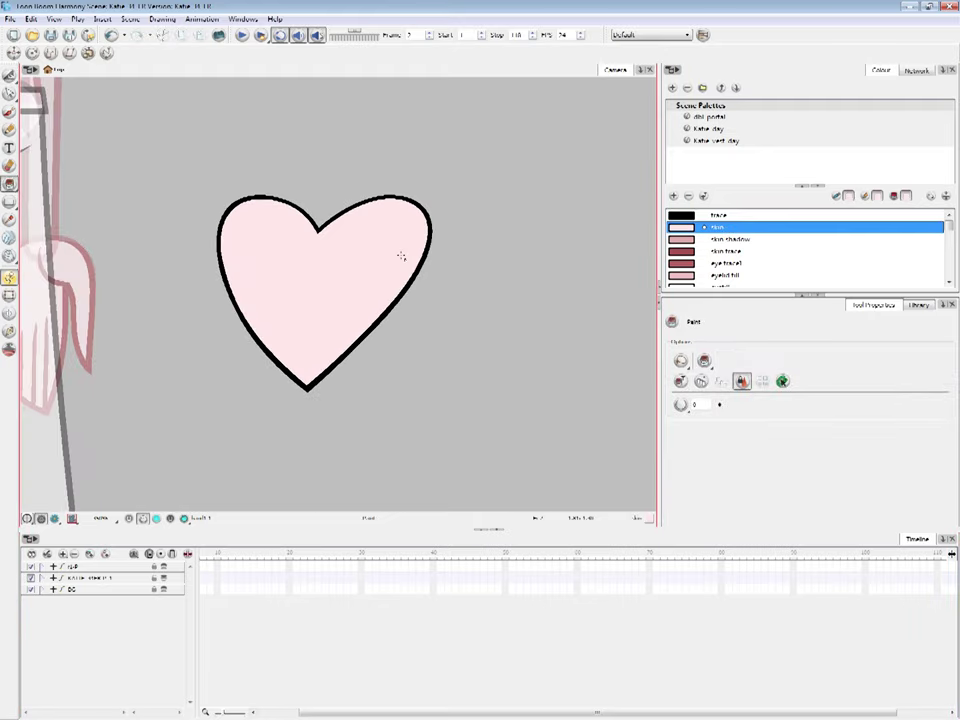
key(1)
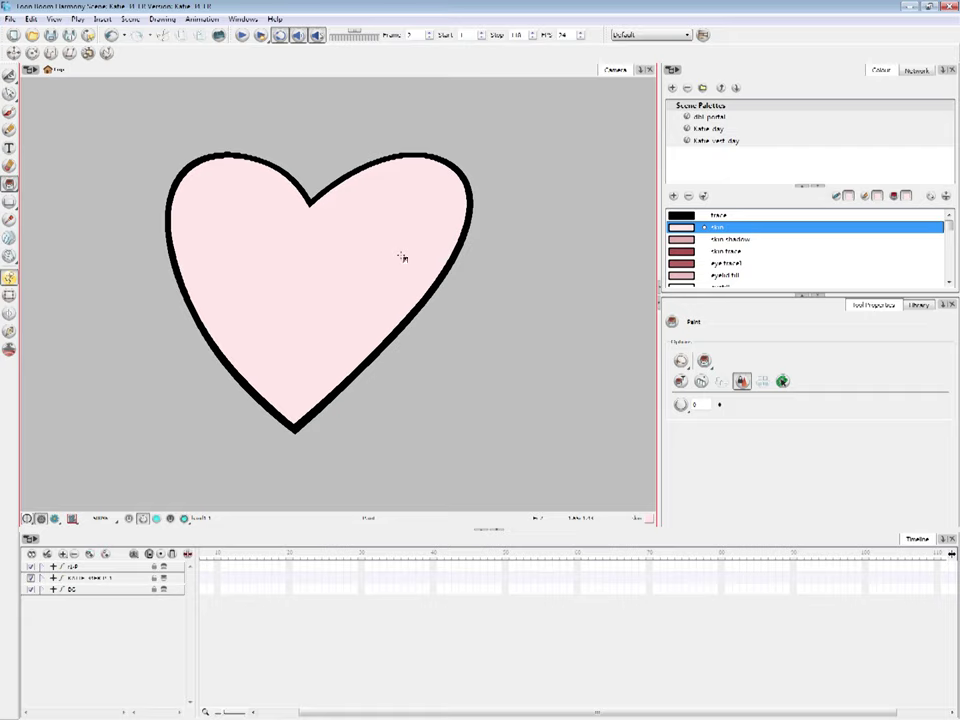
Select the heart's skin-coloured fill and delete it, leaving only the outline, and switch to the Brush tool
key(alt+b)
key(alt+s)
click(338, 331)
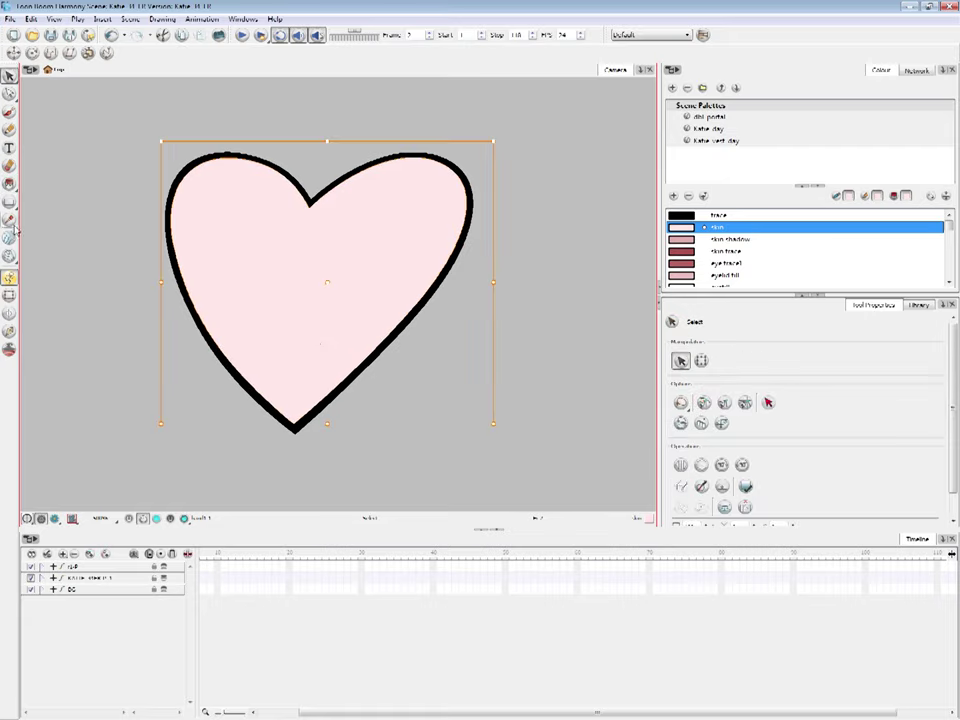
key(Delete)
key(alt+b)
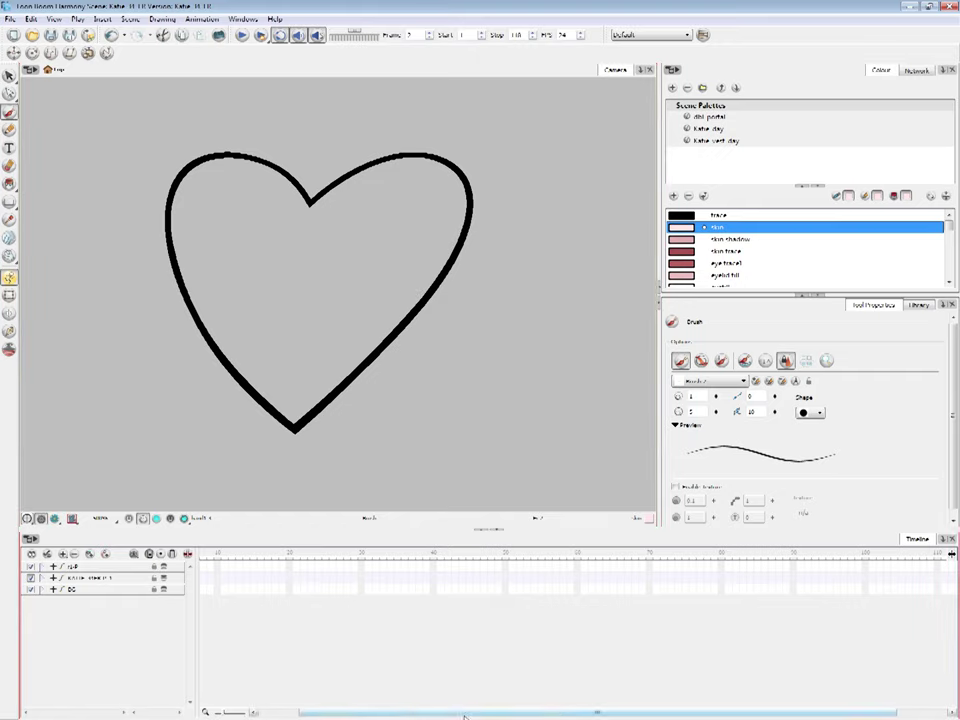
Bring the first frames of the timeline into view and display the Library with the layer's drawing substitution
drag(463, 712, 298, 688)
click(914, 306)
click(916, 306)
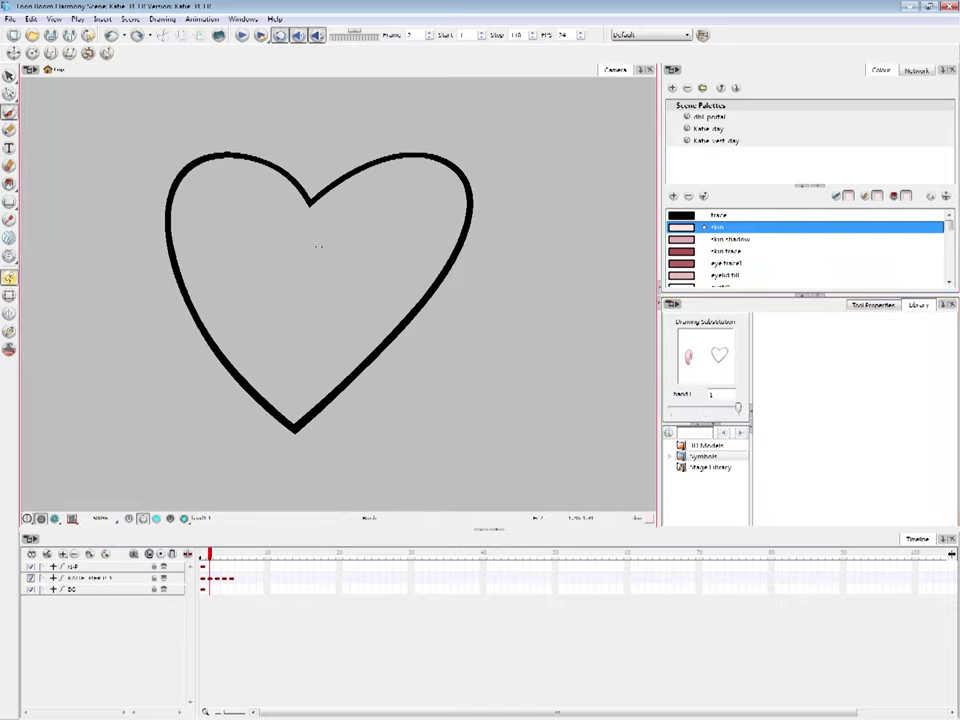
Sample the skin trace colour from the character's hand and undo the deletion of the heart's fill
scroll(328, 279, down, 4)
drag(319, 263, 348, 258)
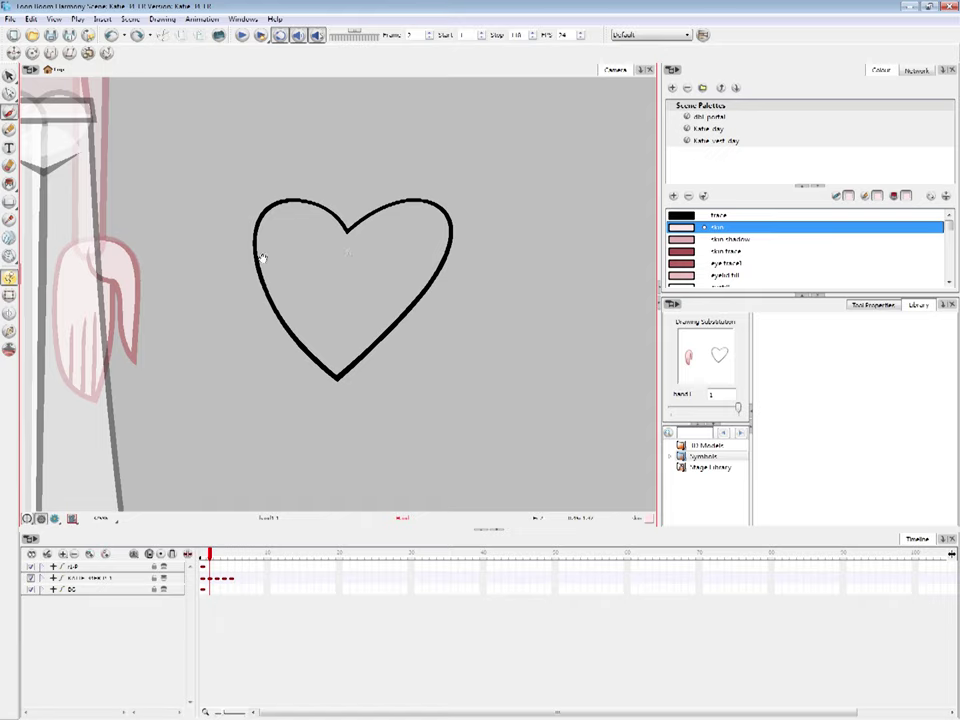
click(150, 278)
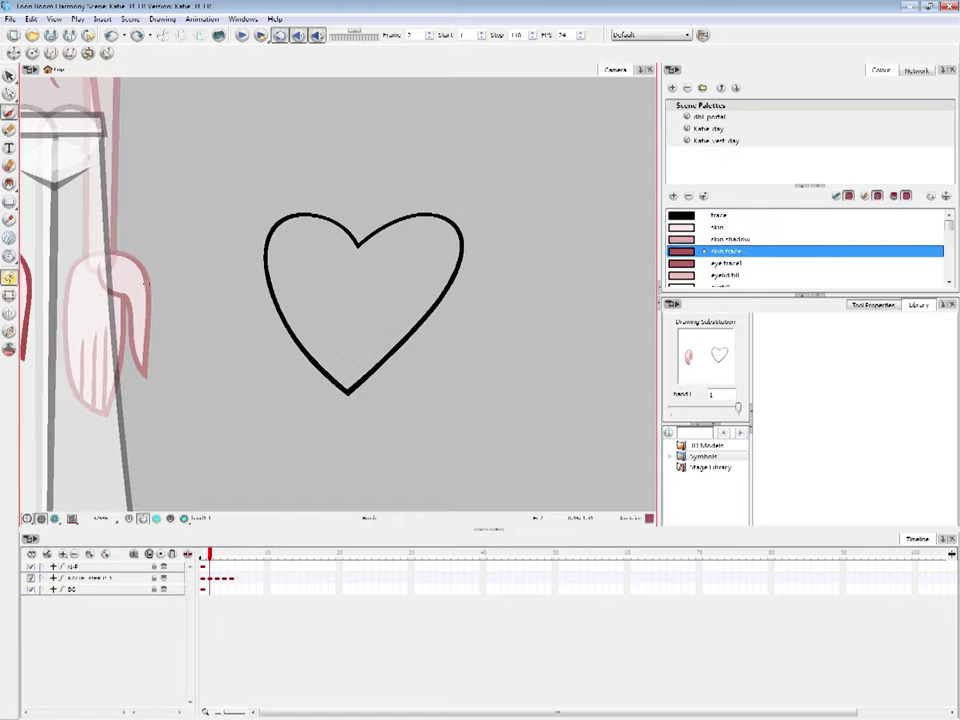
key(ctrl+z)
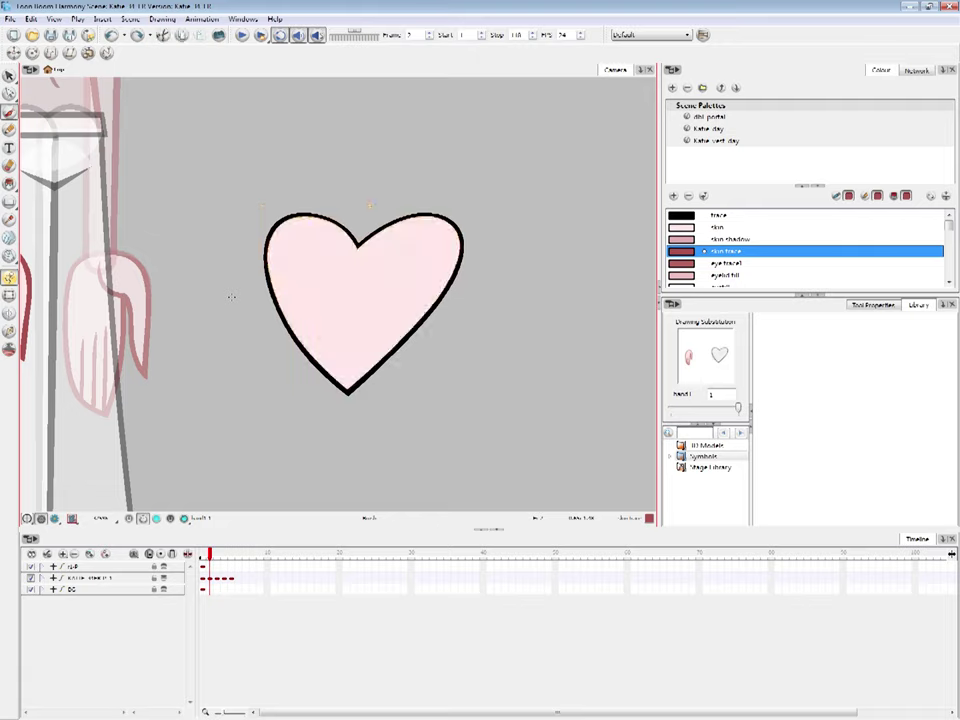
Sample the shirt fill colour from the character's shirt and repaint the heart's interior with it
key(d)
drag(236, 138, 281, 290)
click(124, 90)
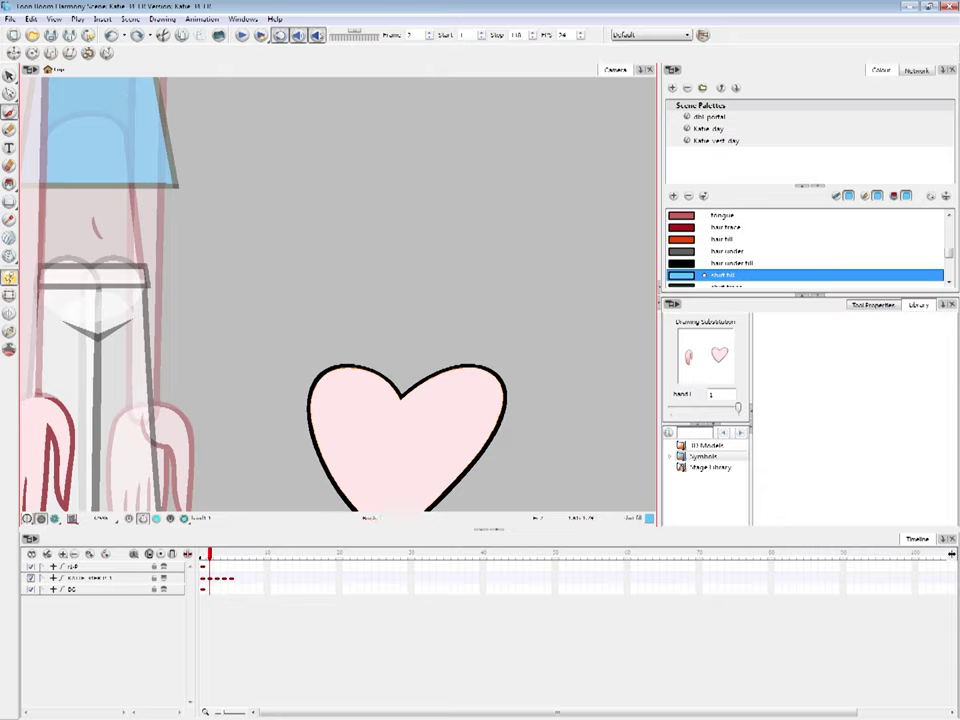
key(alt+i)
click(444, 422)
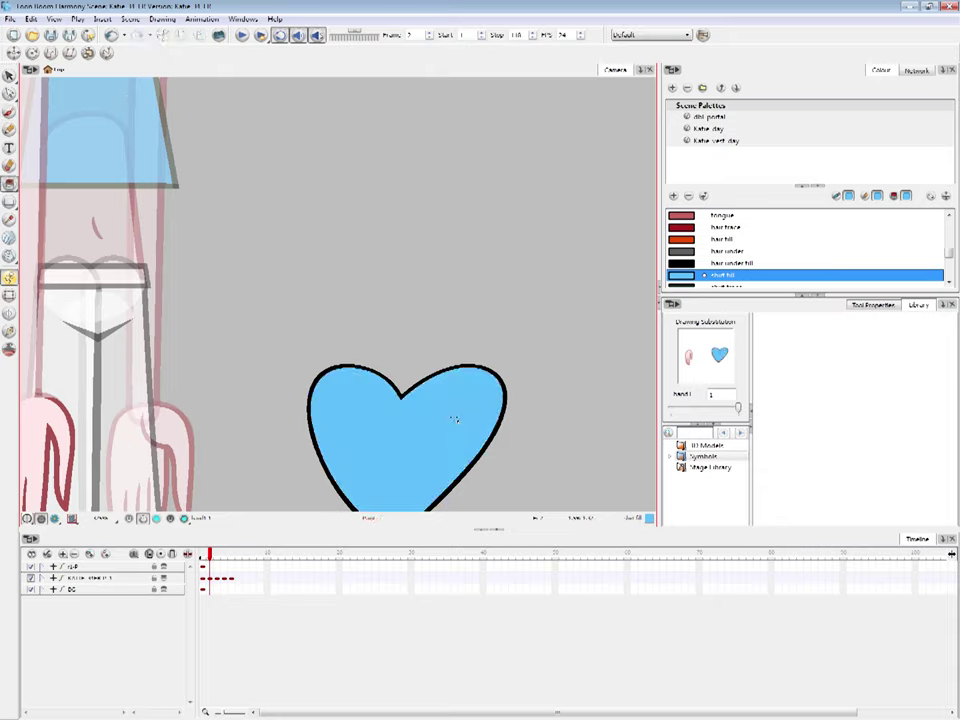
Repaint the heart's interior with the pants colour and after that the skin colour, sampling each from the character
click(114, 296)
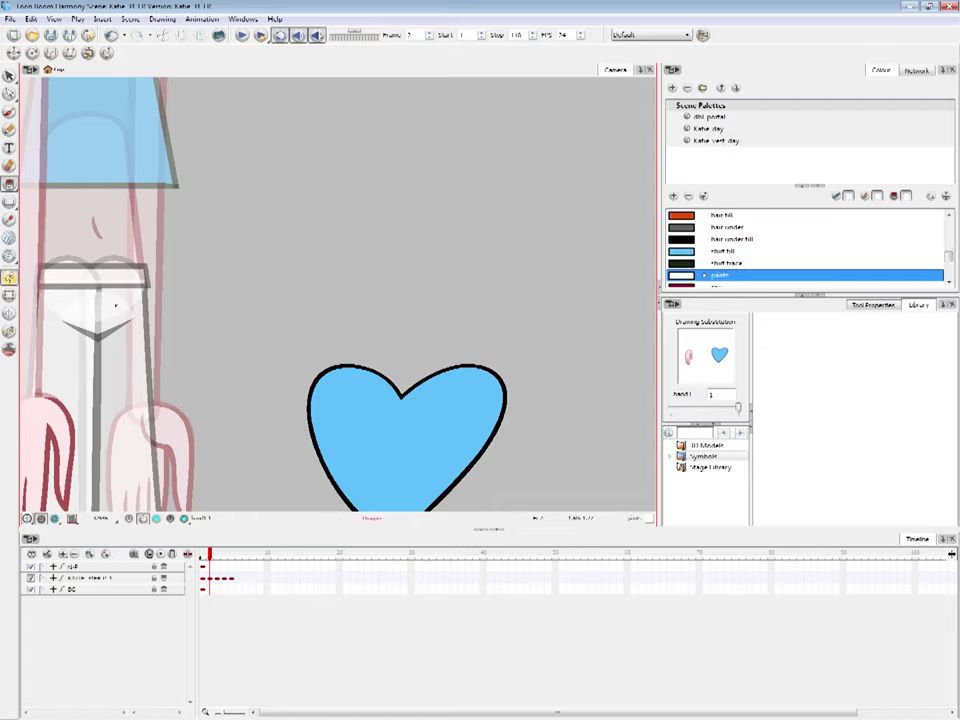
click(441, 417)
drag(540, 442, 563, 391)
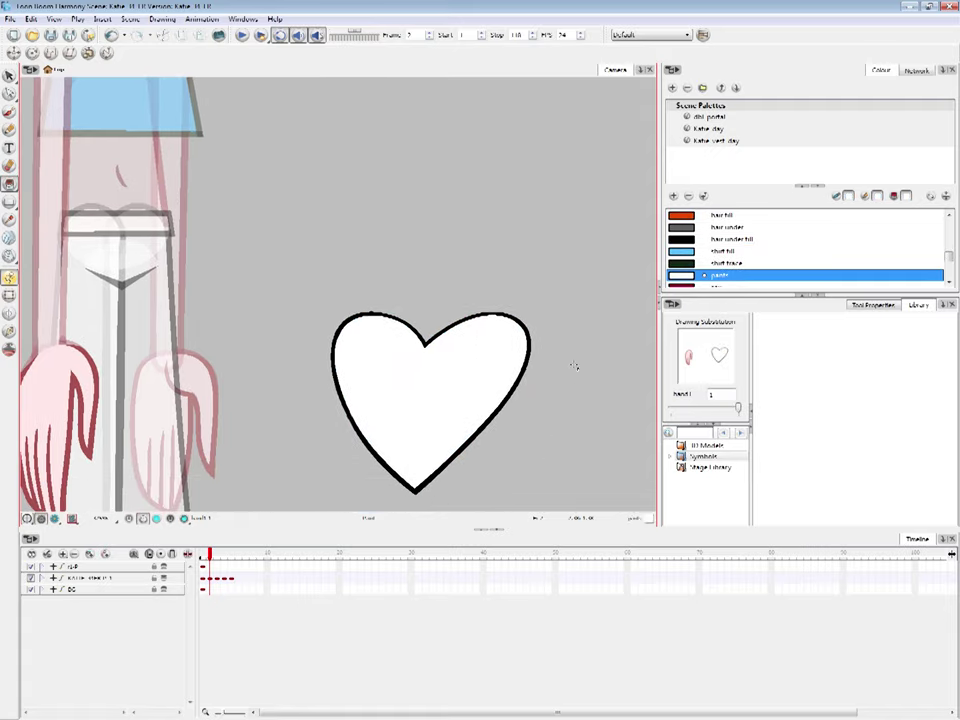
alt+click(93, 390)
click(435, 364)
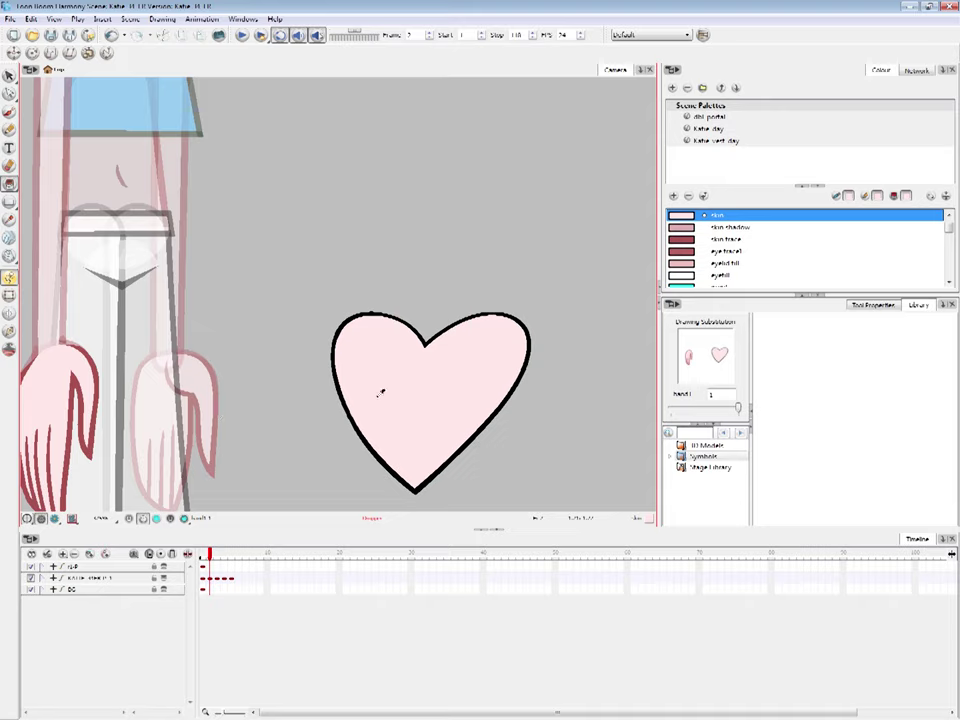
Select the whole heart and delete it from the hand drawing
key(alt+s)
mouse_move(549, 436)
mouse_down()
mouse_move(471, 244)
mouse_move(611, 394)
mouse_up()
key(Delete)
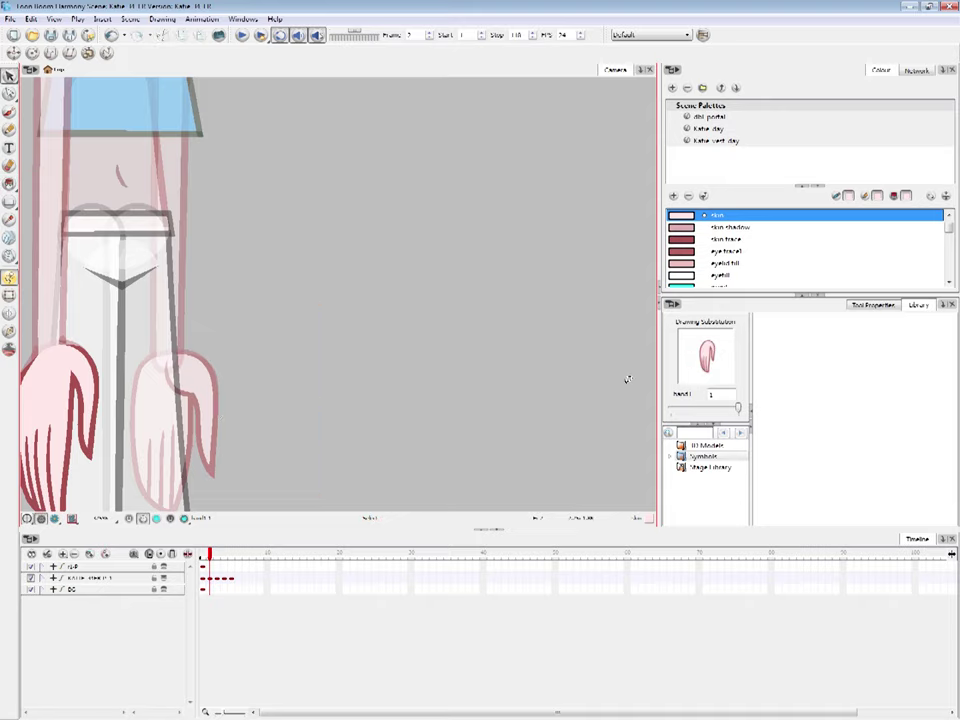
Try moving the character layer's last keyframe to frame 6 with a motion keyframe at frame 4, and undo the last change
click(523, 617)
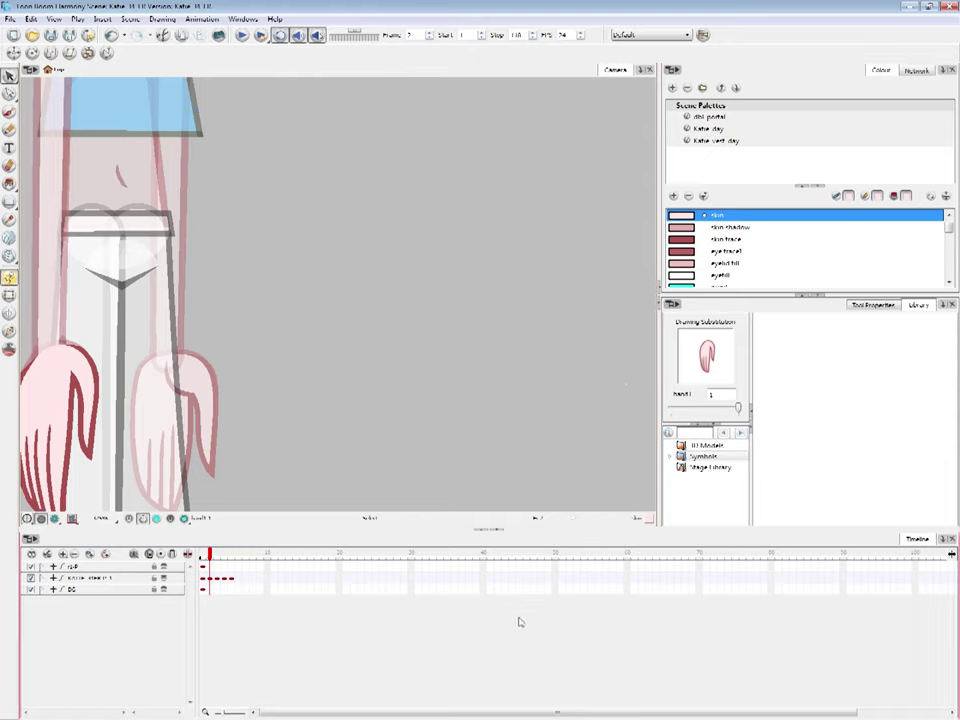
click(236, 578)
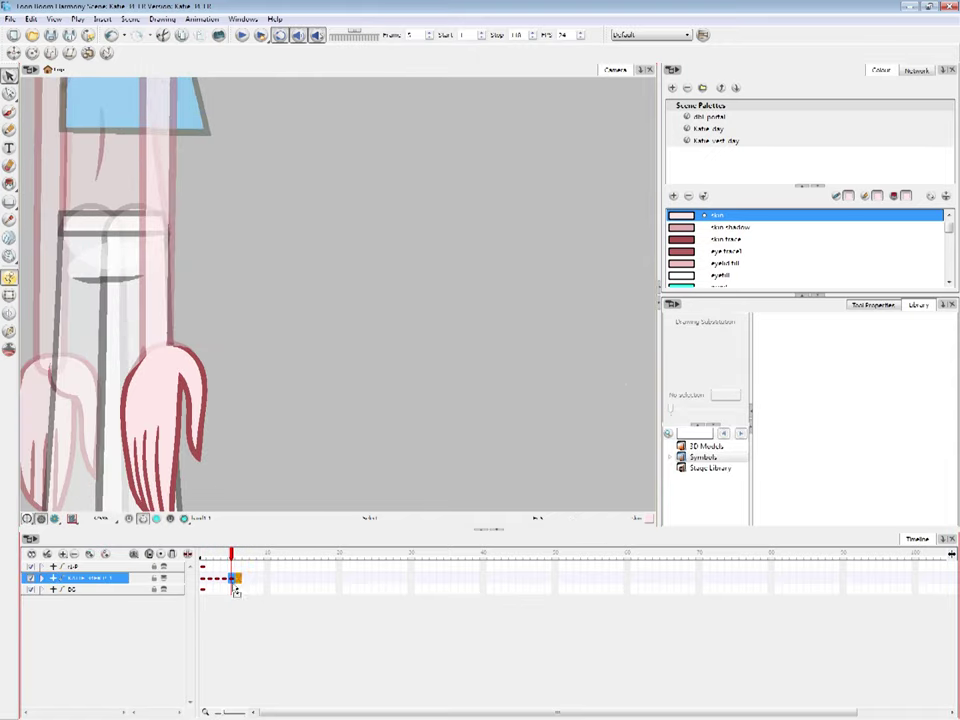
click(224, 578)
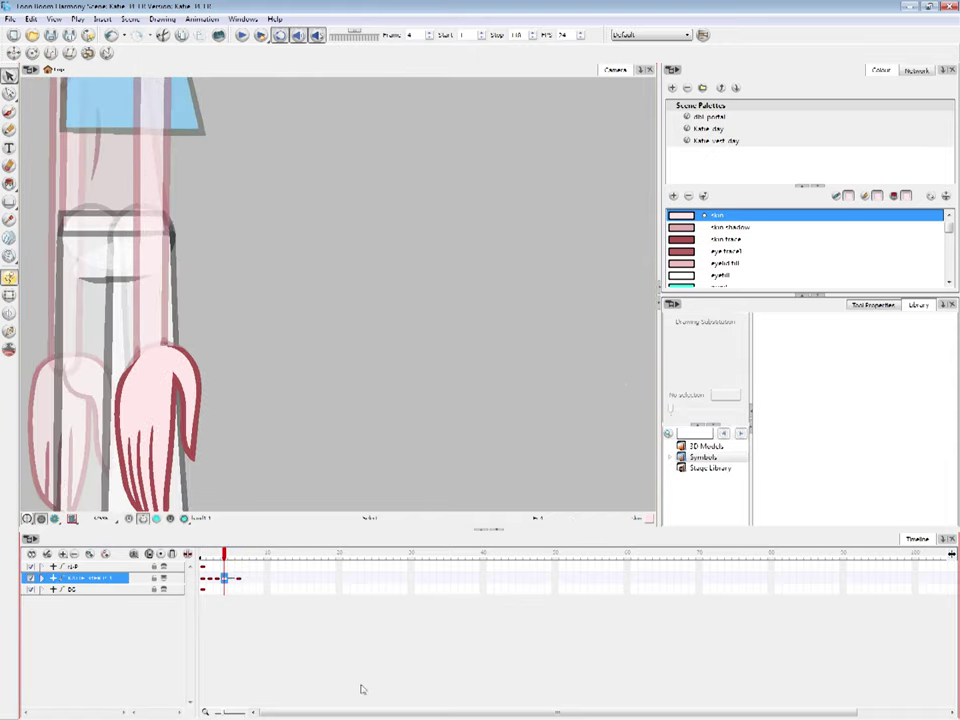
key(ctrl+z)
Switch to the Transform tool, deselect the character and return to frame 1 with the upper body in view
click(9, 295)
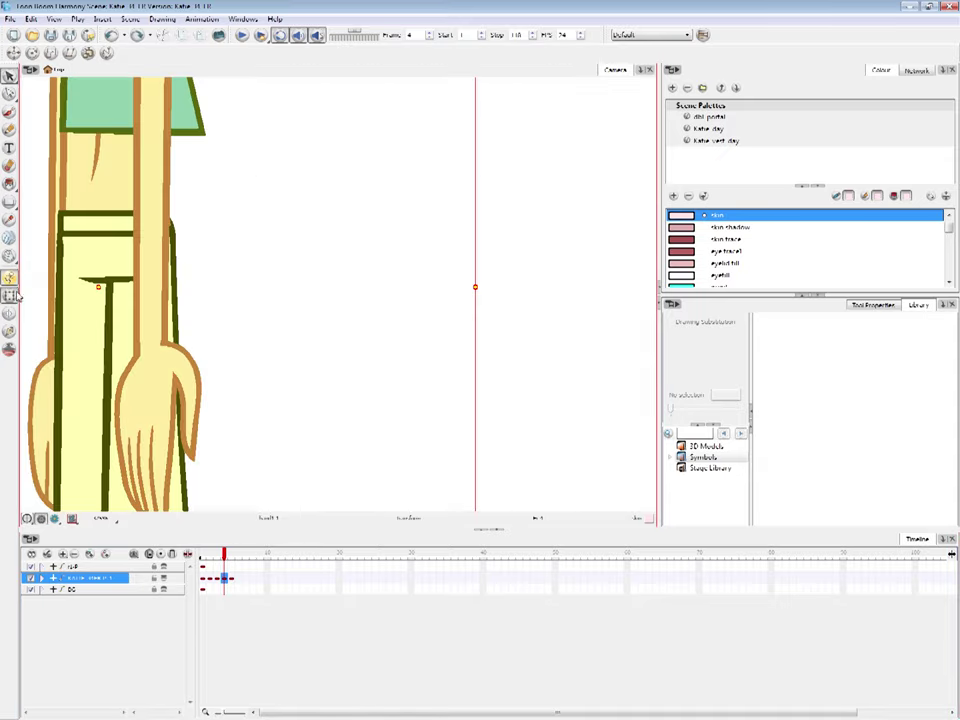
click(529, 234)
key(1)
key(1)
key(1)
key(1)
key(1)
key(1)
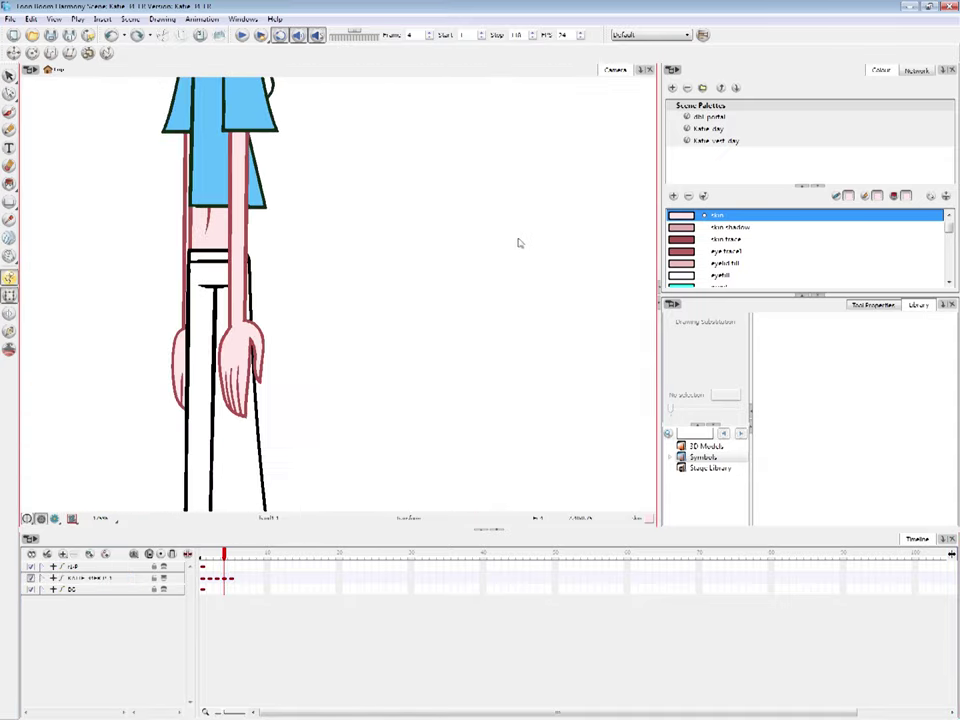
drag(478, 253, 470, 309)
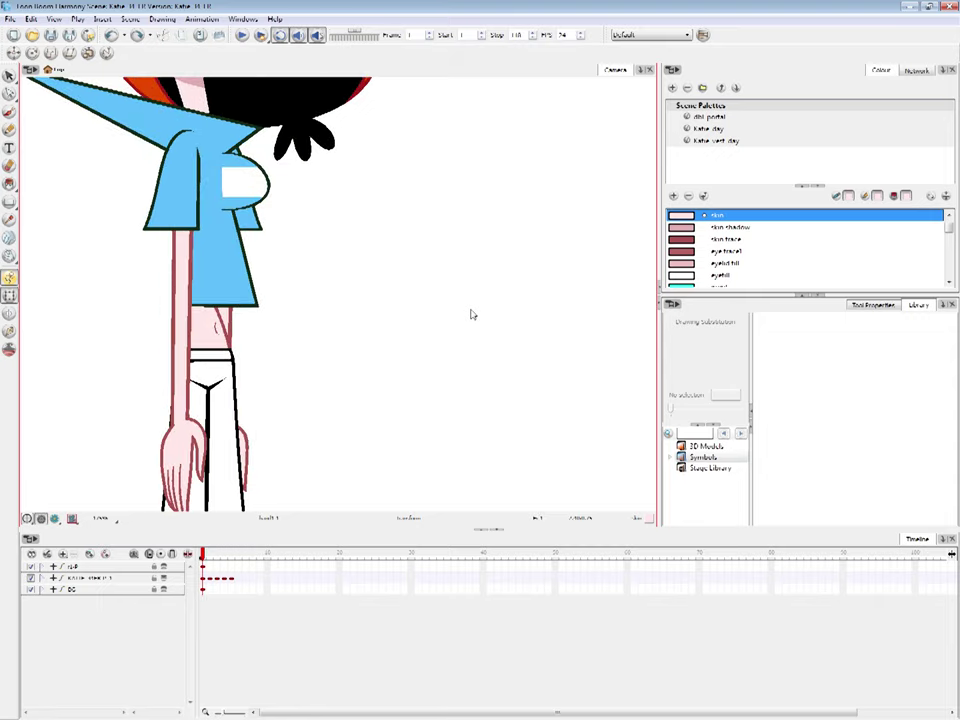
key(1)
key(1)
drag(476, 281, 449, 262)
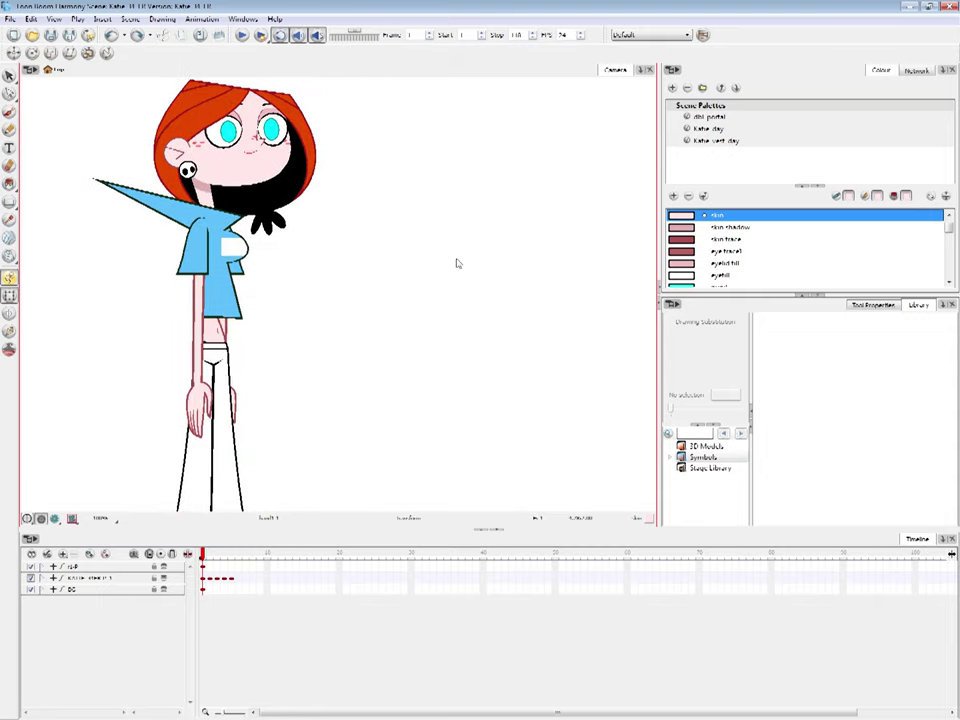
Examine the options and settings in the General preferences, and close the dialog without changes
click(31, 20)
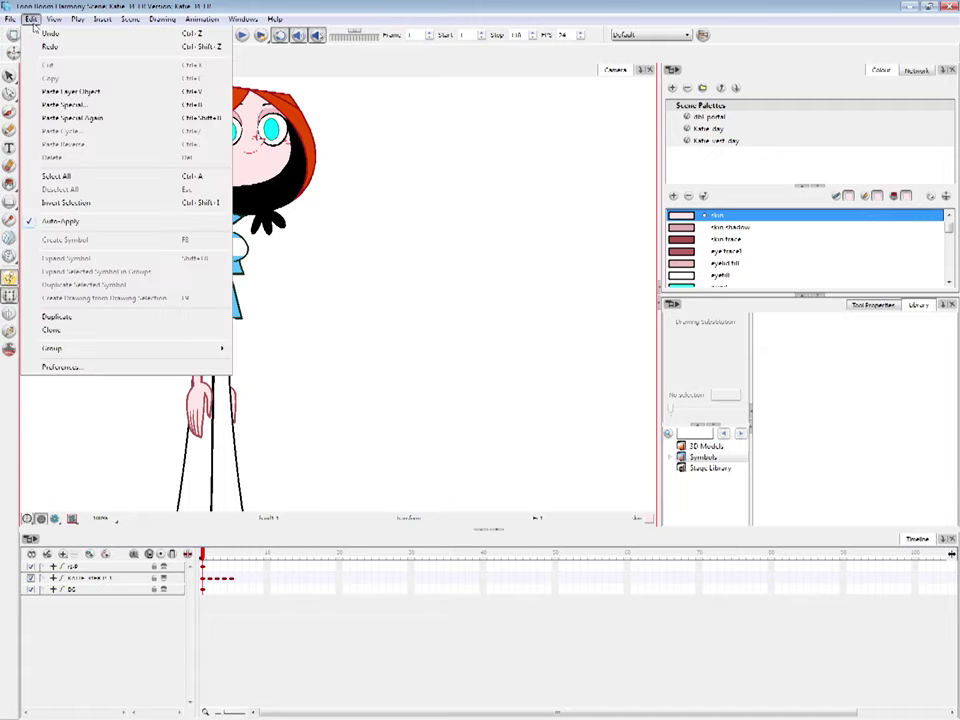
click(90, 366)
click(216, 122)
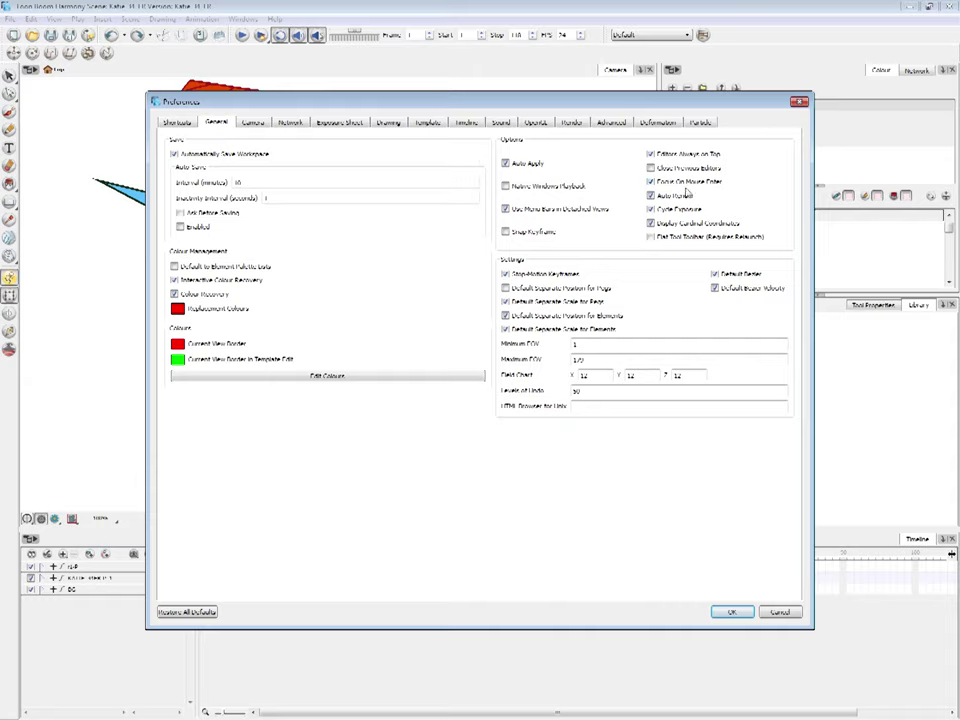
click(800, 103)
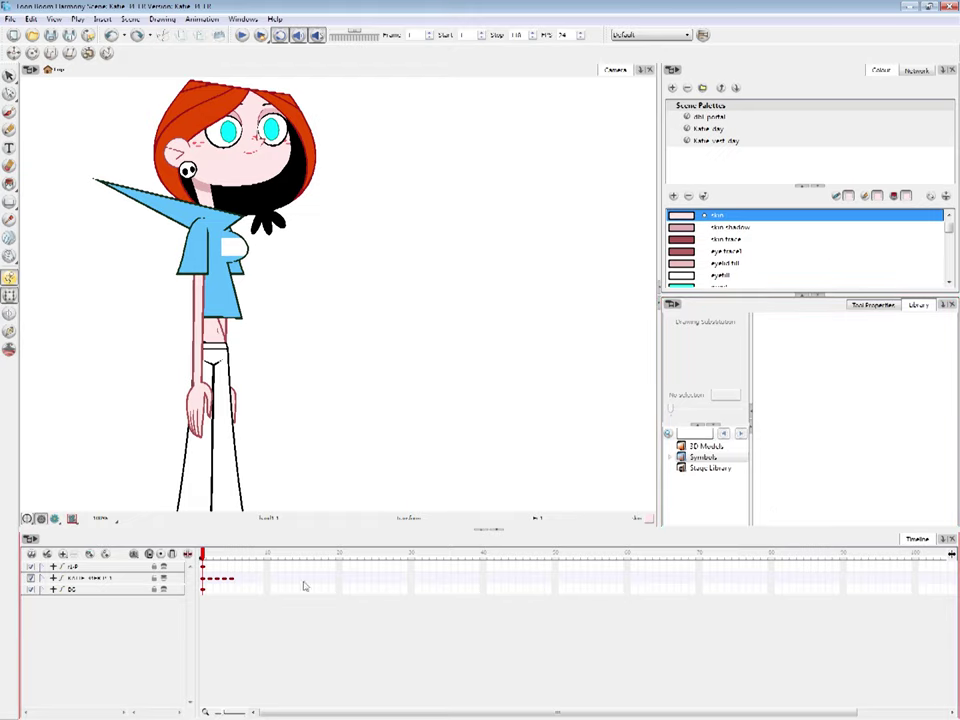
Move the character layer's last keyframe to frame 9 and return to frame 1
drag(229, 580, 259, 579)
click(241, 645)
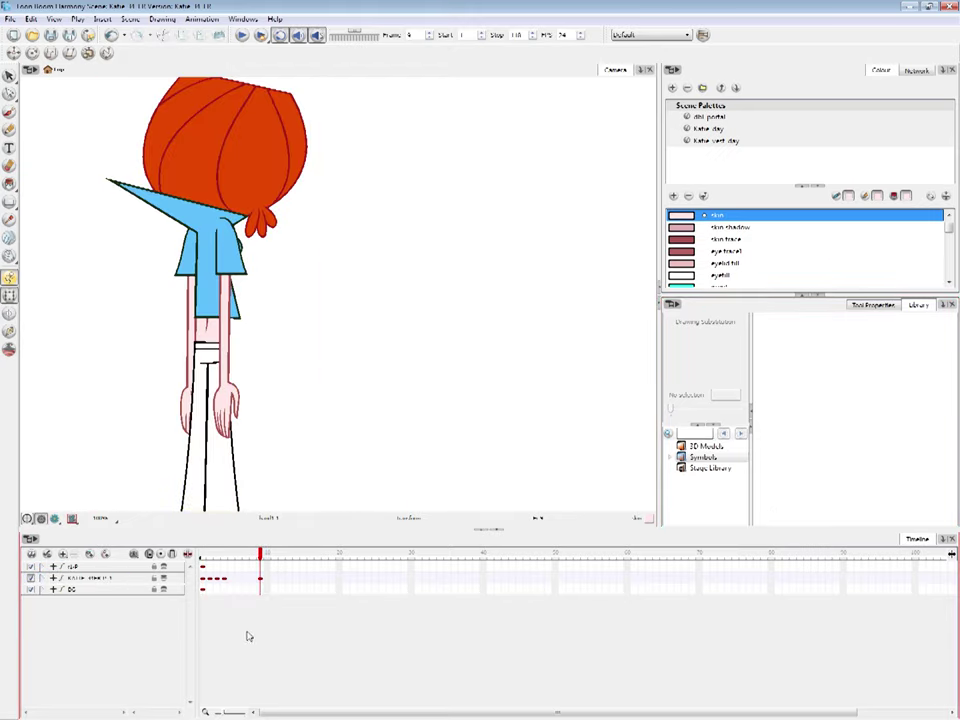
click(203, 550)
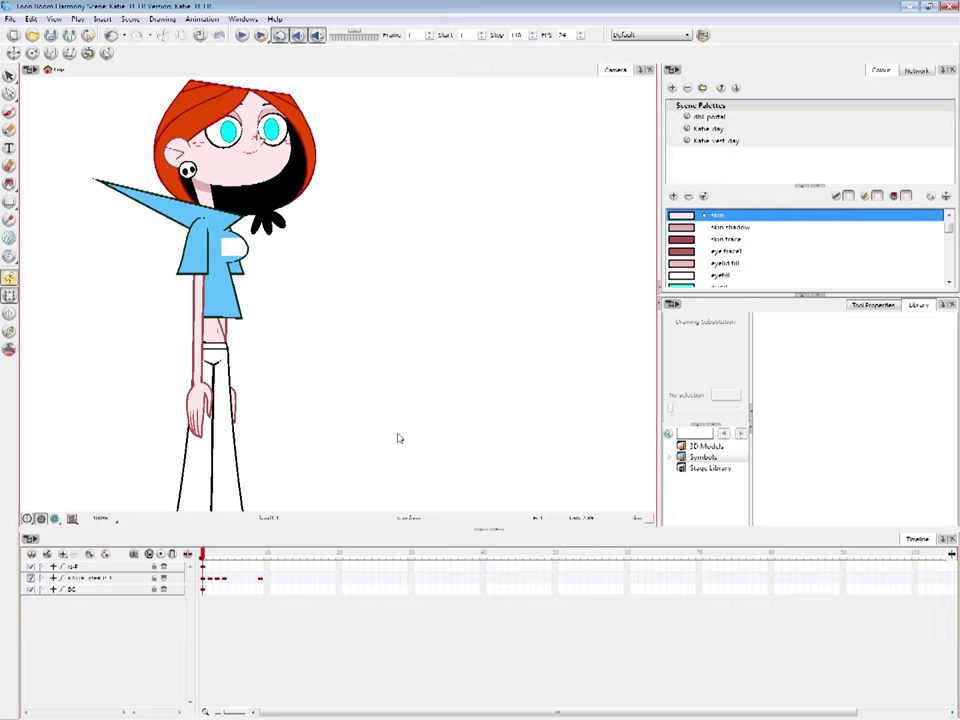
Turn the character layer's keyframe at frame 4 into a motion keyframe
click(222, 578)
right_click(223, 579)
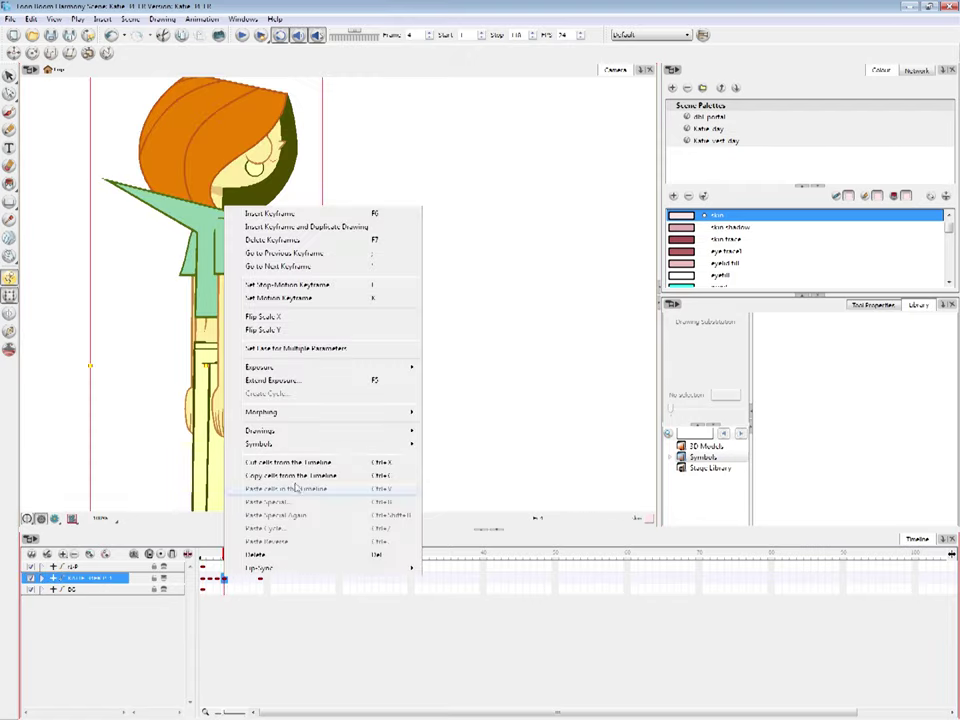
mouse_move(369, 418)
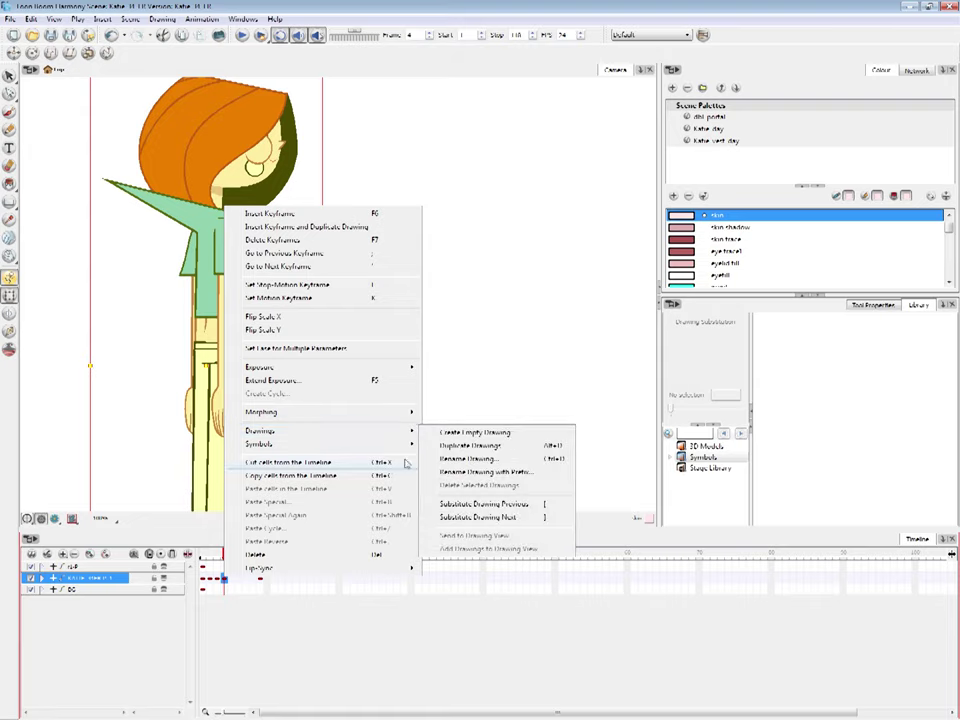
click(322, 653)
click(225, 579)
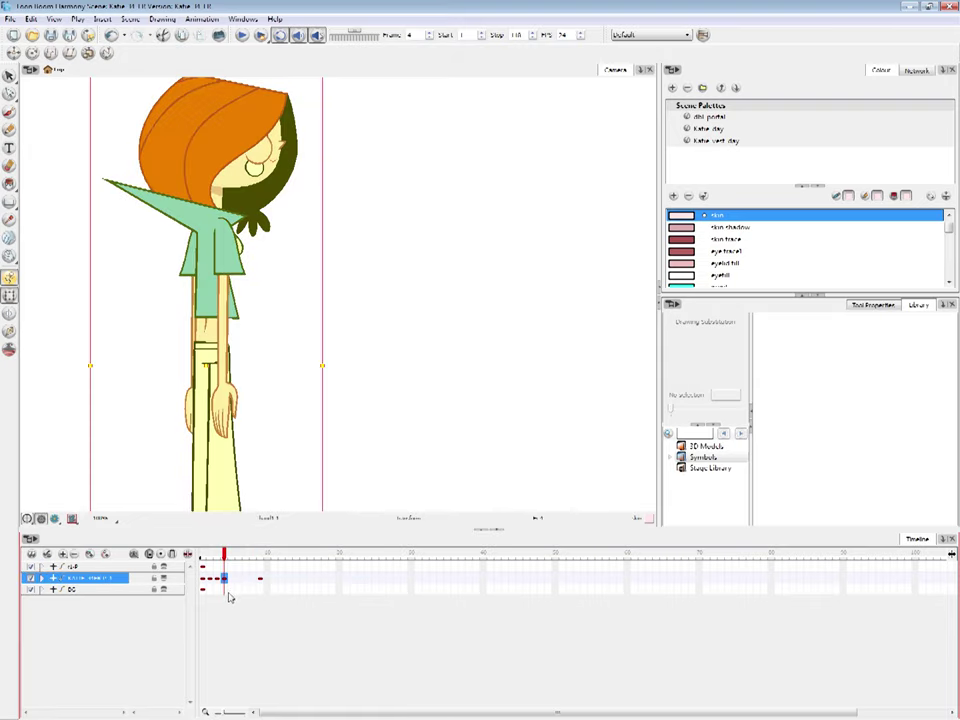
key(ctrl+k)
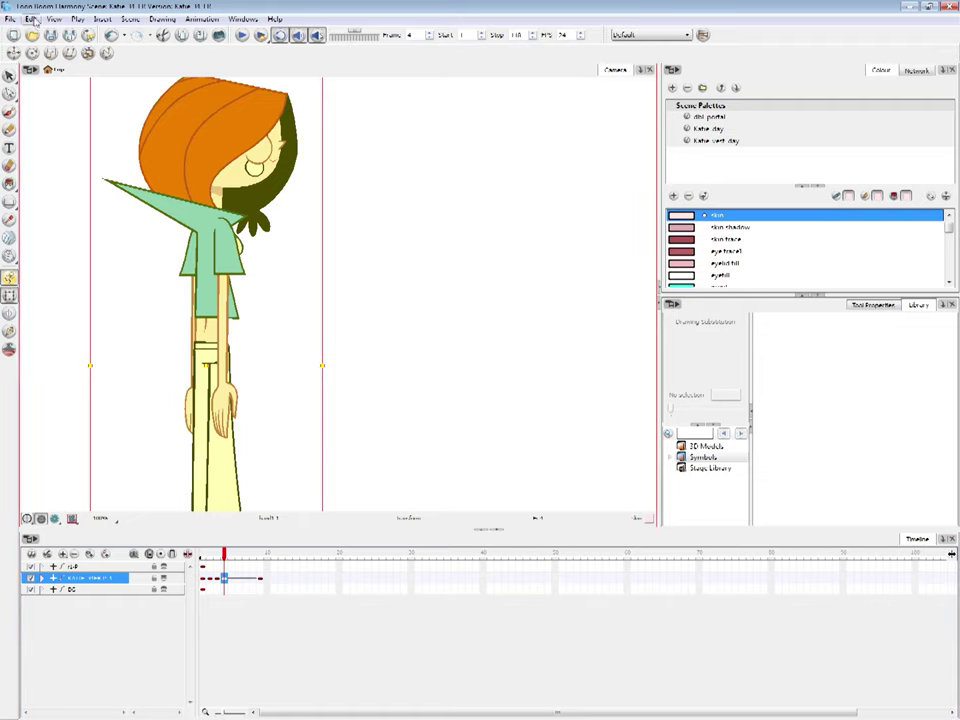
Check the General and Shortcuts preferences, close the dialog without changes and deselect the character layer
click(31, 19)
click(88, 366)
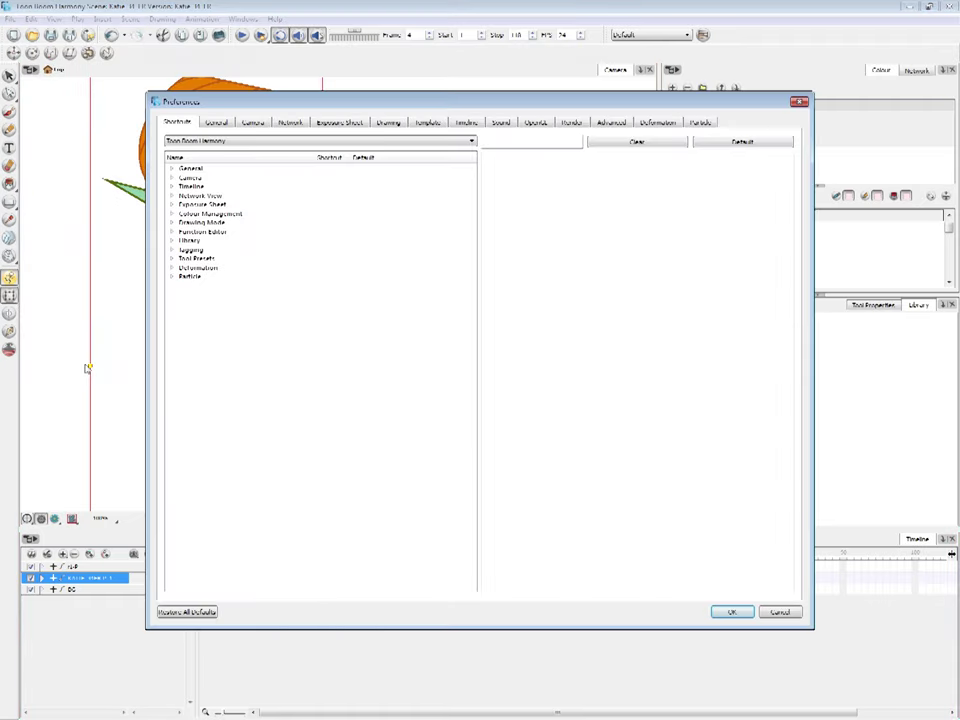
click(216, 122)
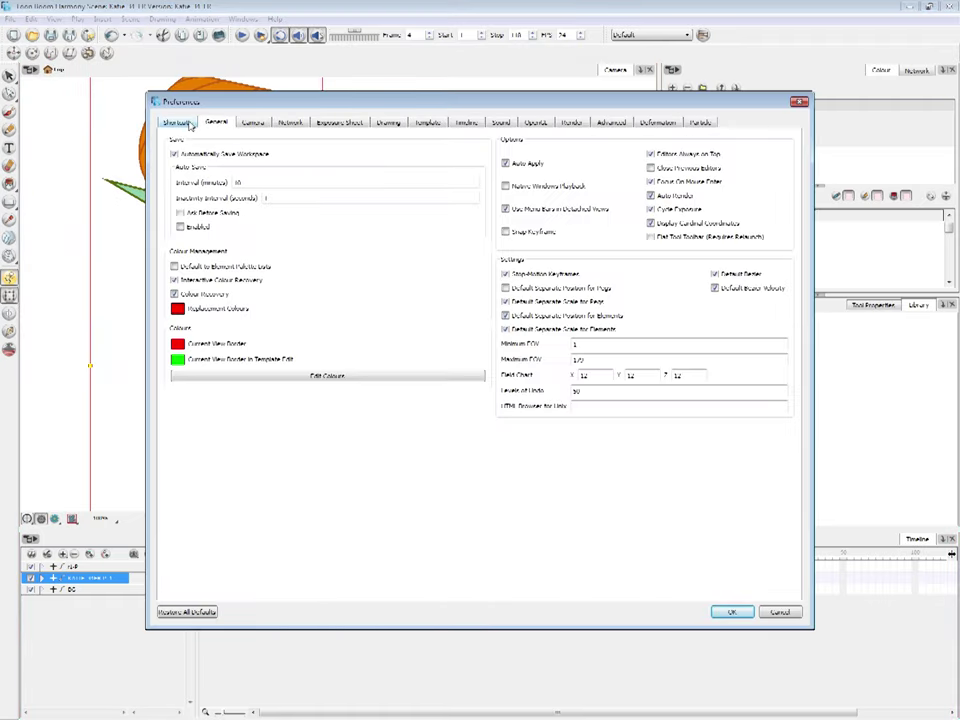
click(188, 124)
click(799, 102)
click(233, 597)
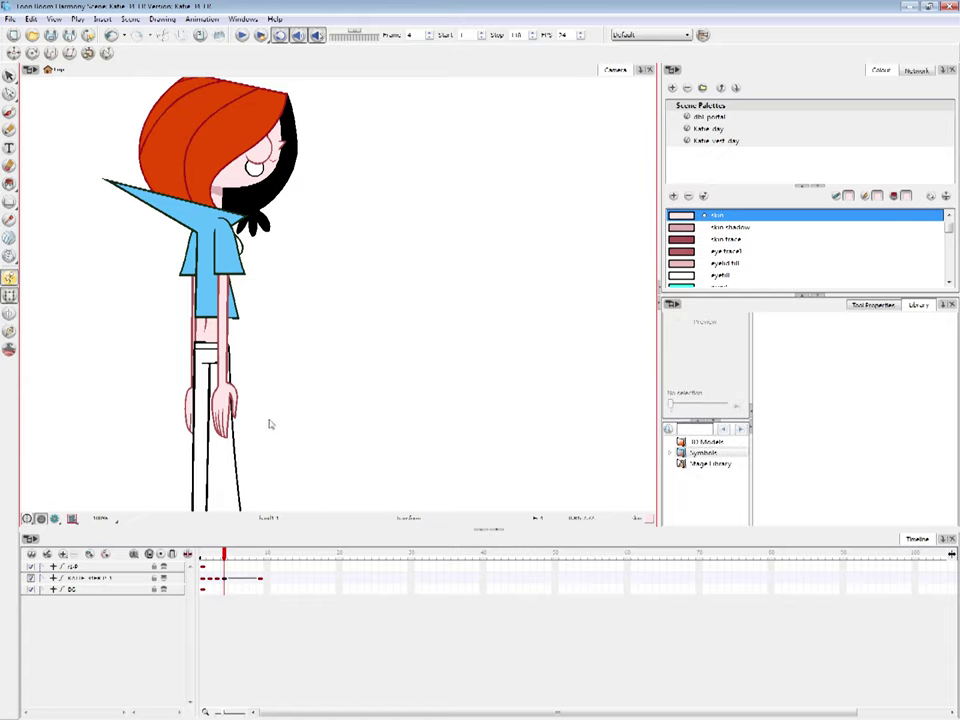
Select the character layer's keyframe at frame 4 and apply the motion keyframe command to it again
click(224, 579)
key(ctrl+k)
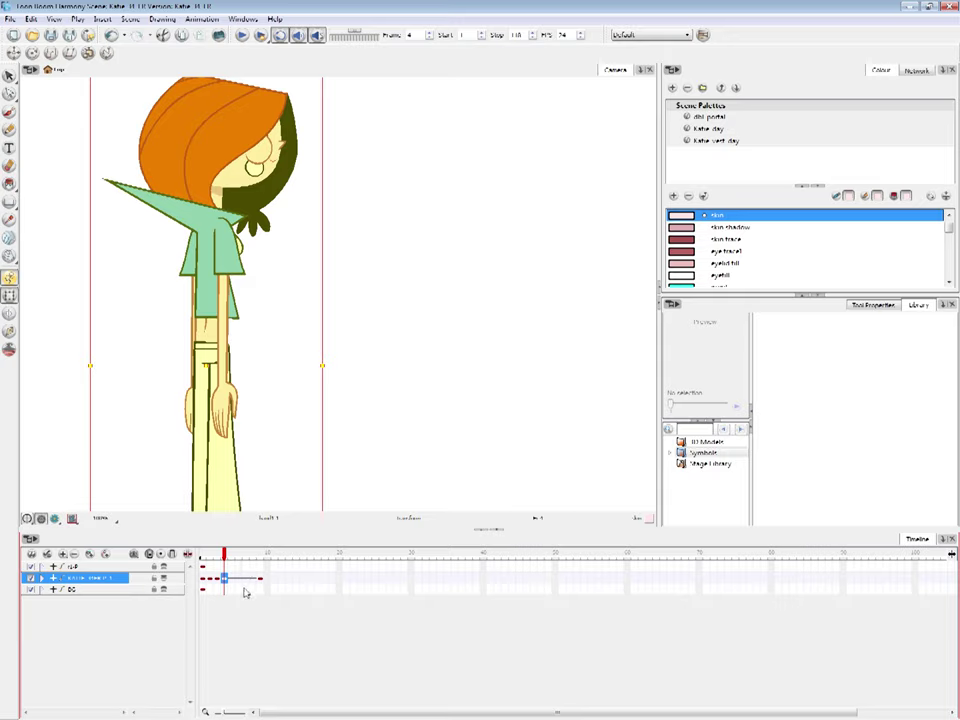
click(223, 580)
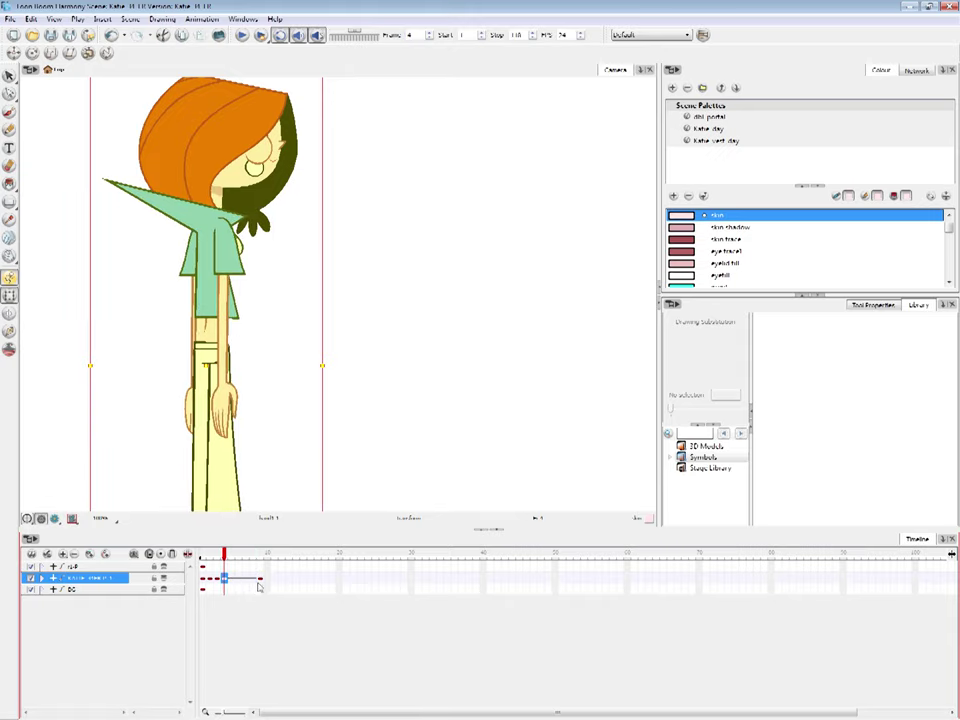
Select the character's front hand at frame 4, switch to the Brush tool and show the drawing's strokes
click(361, 446)
click(225, 400)
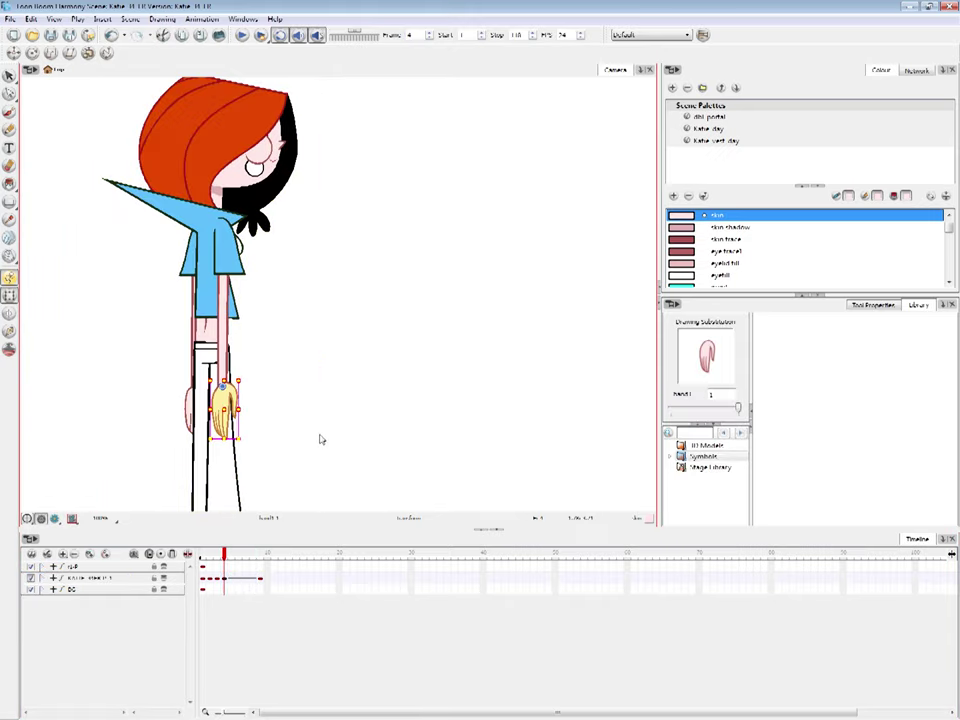
key(alt+b)
key(k)
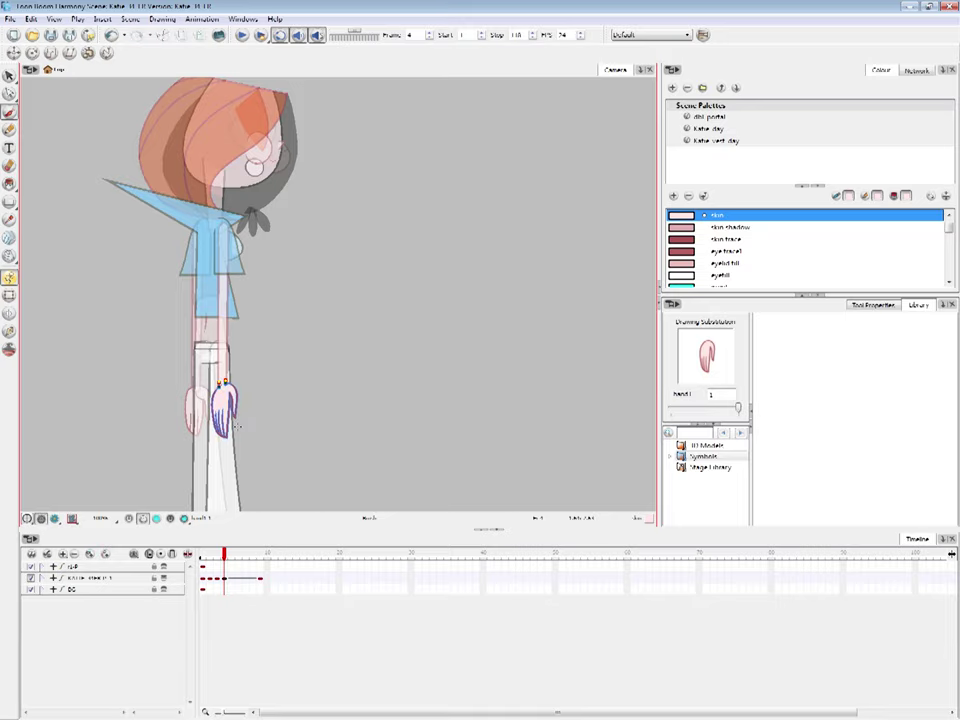
Switch back to the Transform tool, deselect the character's front hand and show the whole camera frame
click(9, 295)
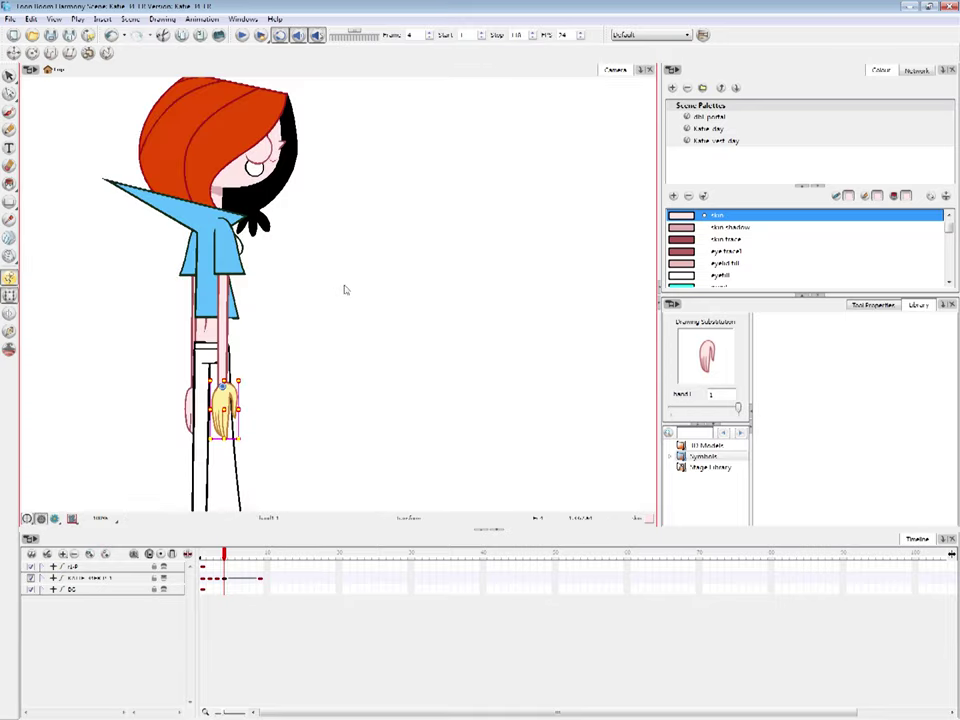
click(345, 289)
key(1)
key(1)
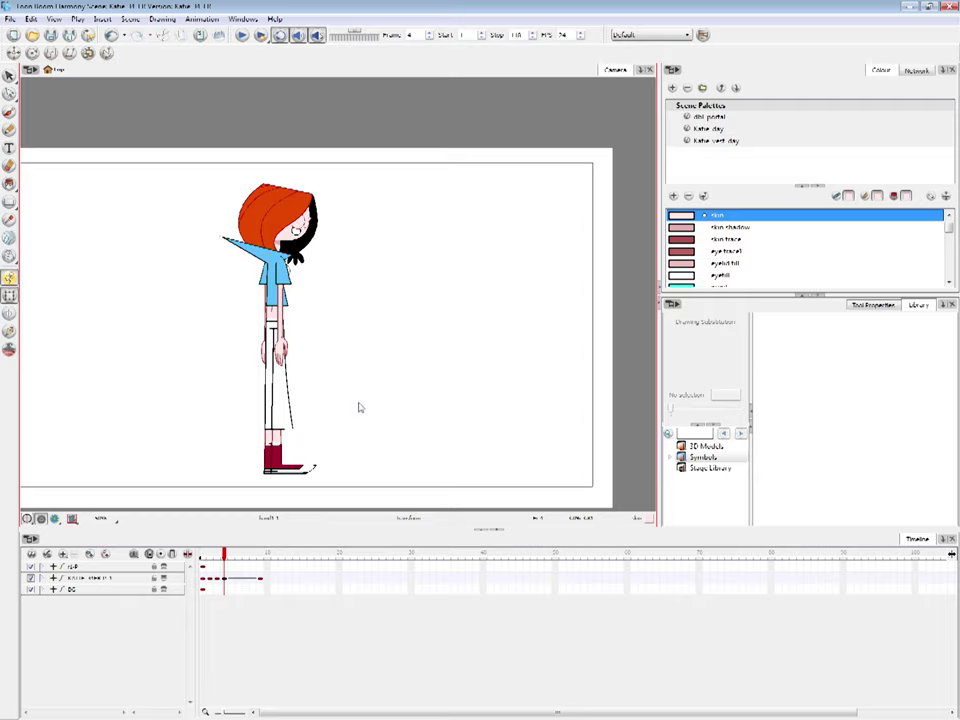
drag(359, 405, 399, 397)
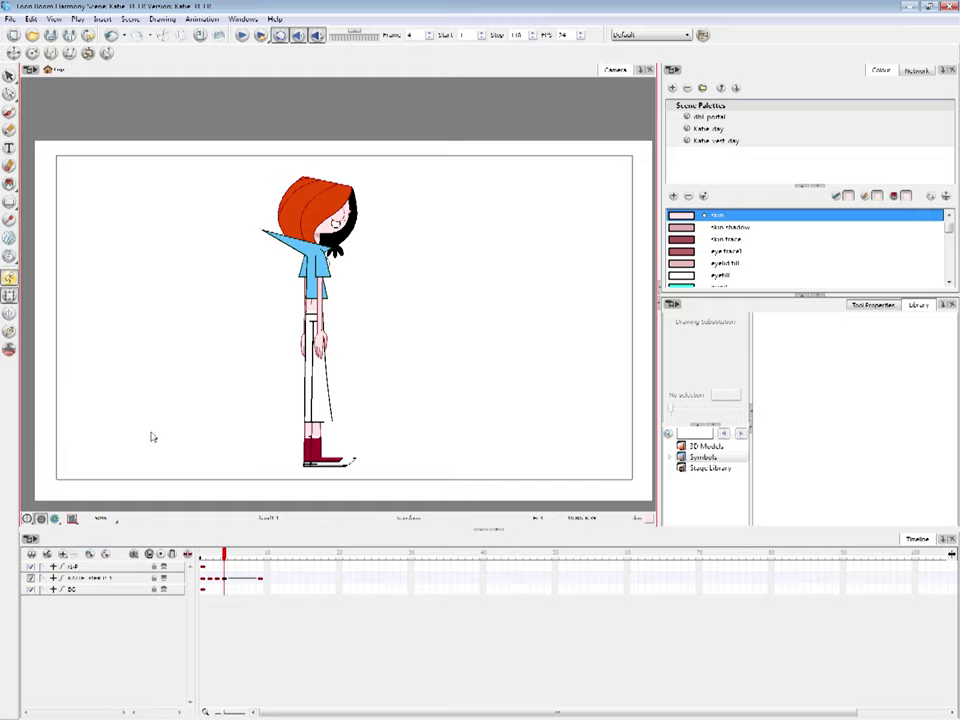
Turn on the Safe Area display in the Camera view
click(72, 520)
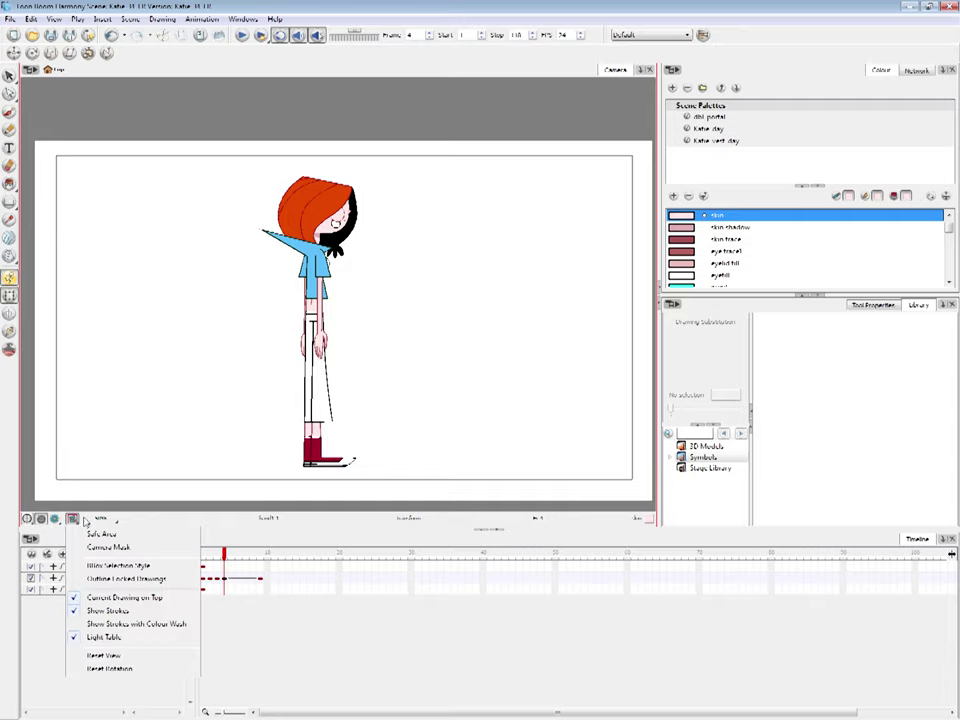
click(72, 520)
click(72, 520)
click(125, 536)
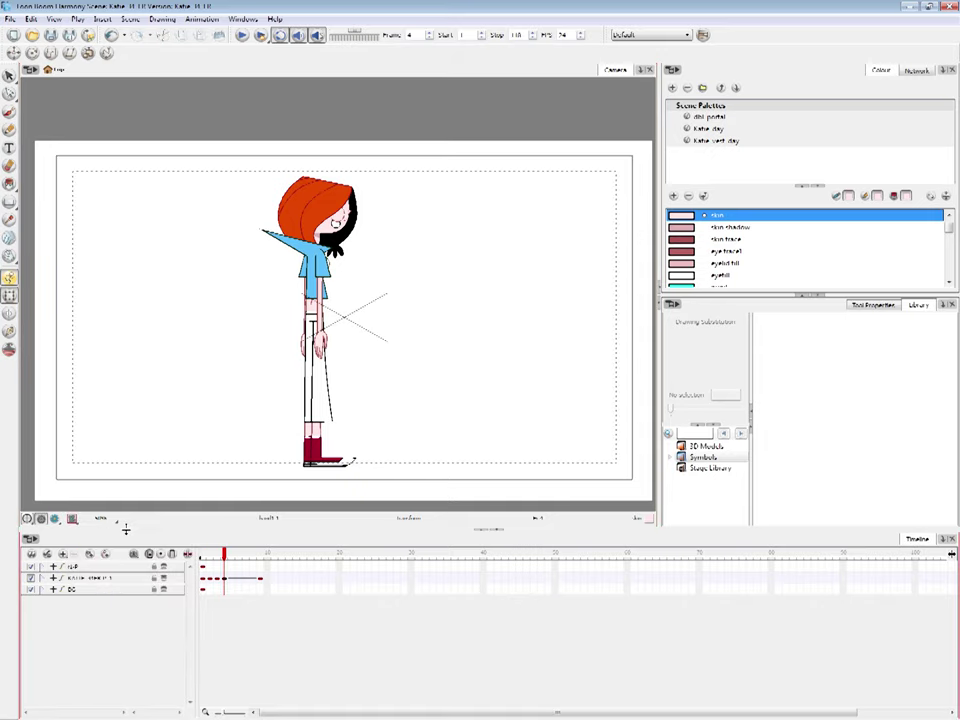
Turn off Show Strokes and turn on the Camera Mask in the Camera view
click(72, 520)
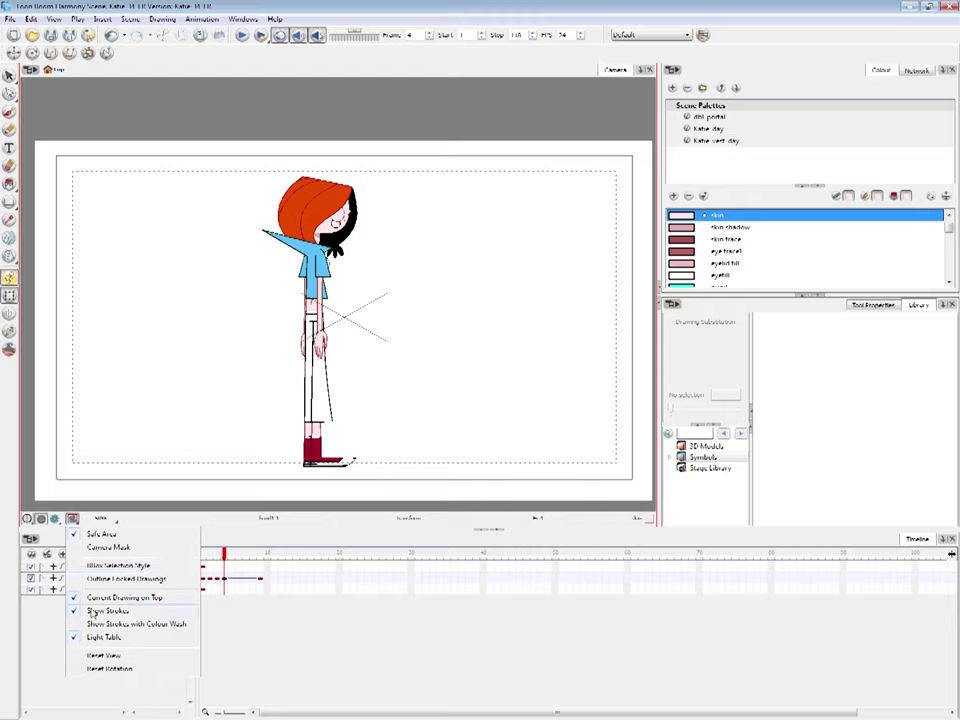
click(104, 610)
click(72, 520)
click(110, 548)
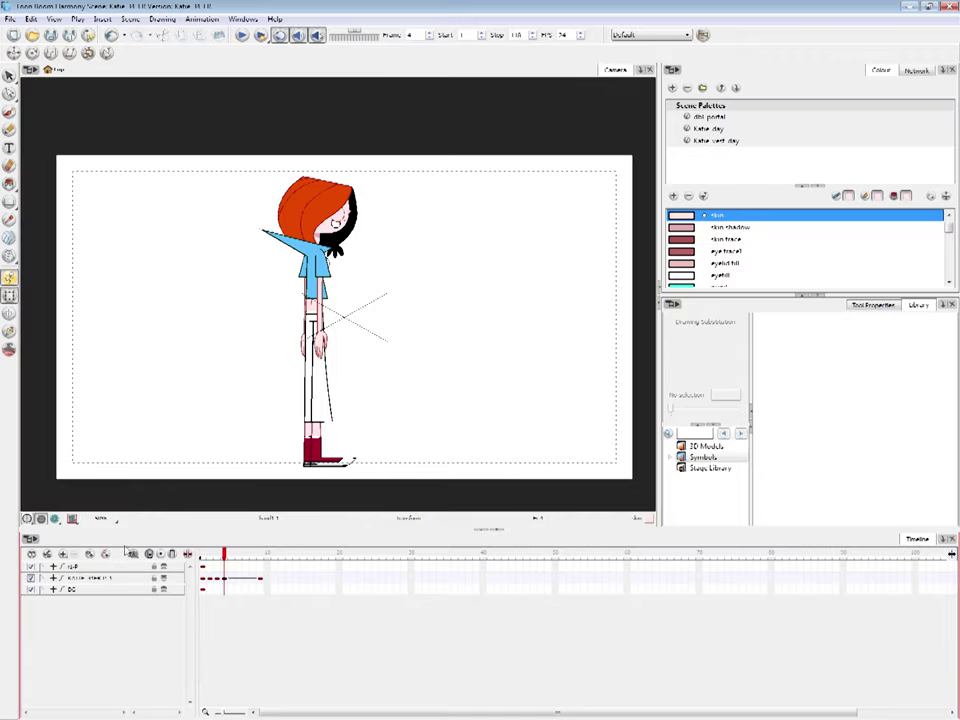
Turn off the Safe Area display in the Camera view
click(104, 518)
click(110, 535)
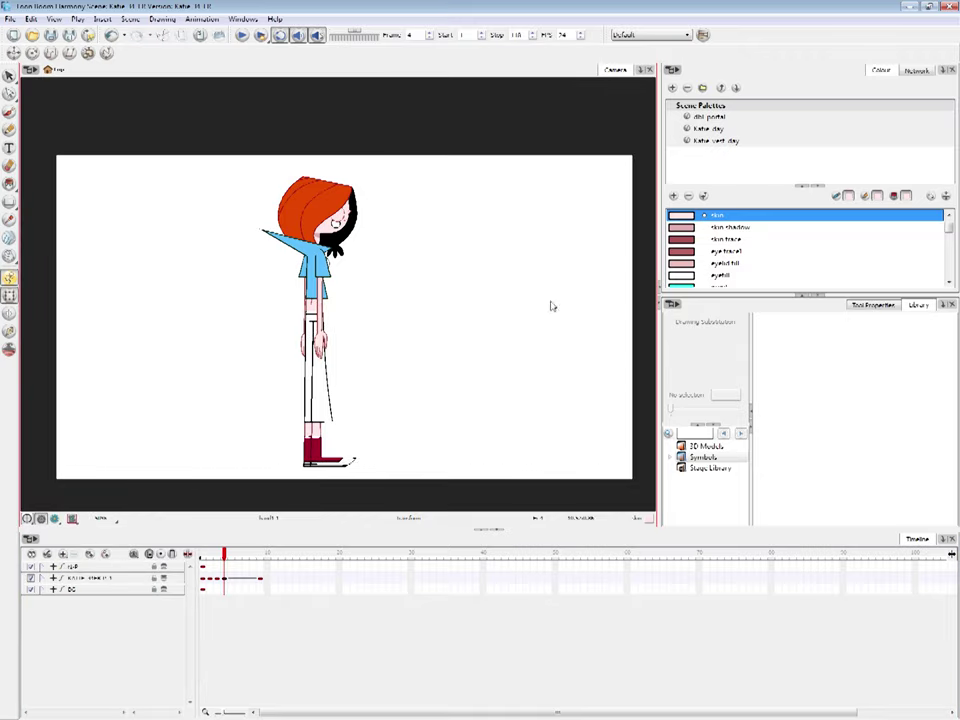
key(2)
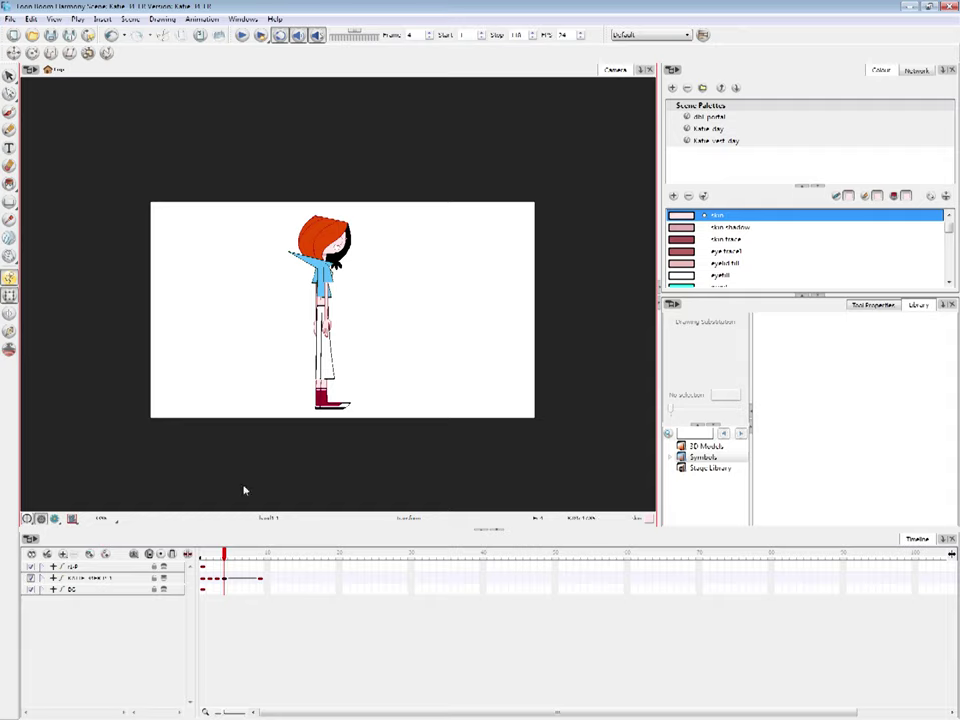
Select the character layer's keyframe at frame 1 and turn off the Camera Mask
click(203, 554)
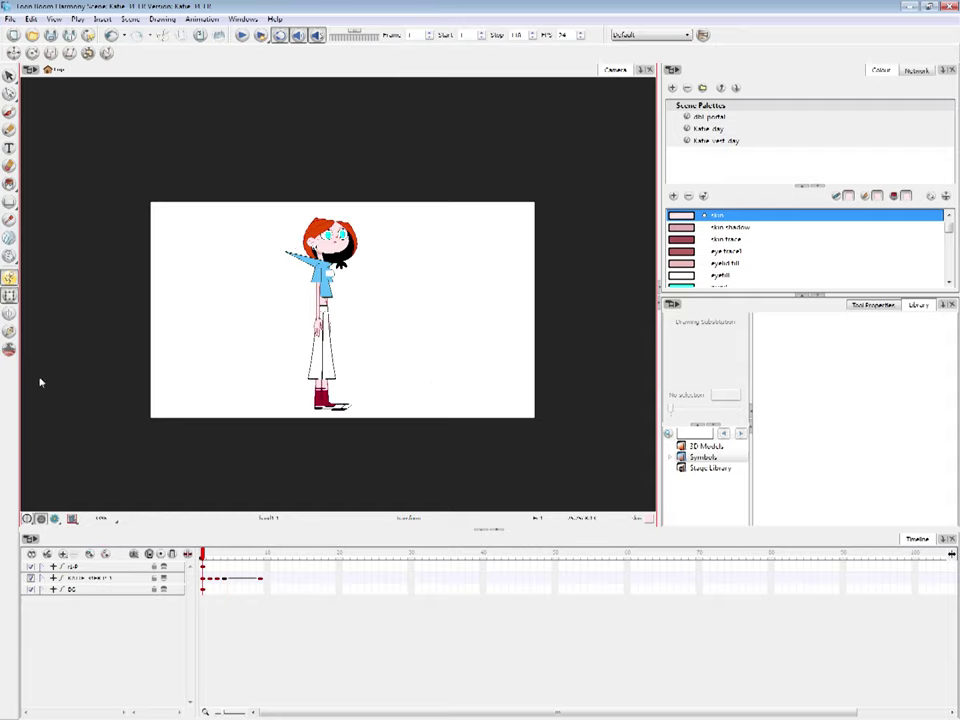
drag(203, 555, 203, 557)
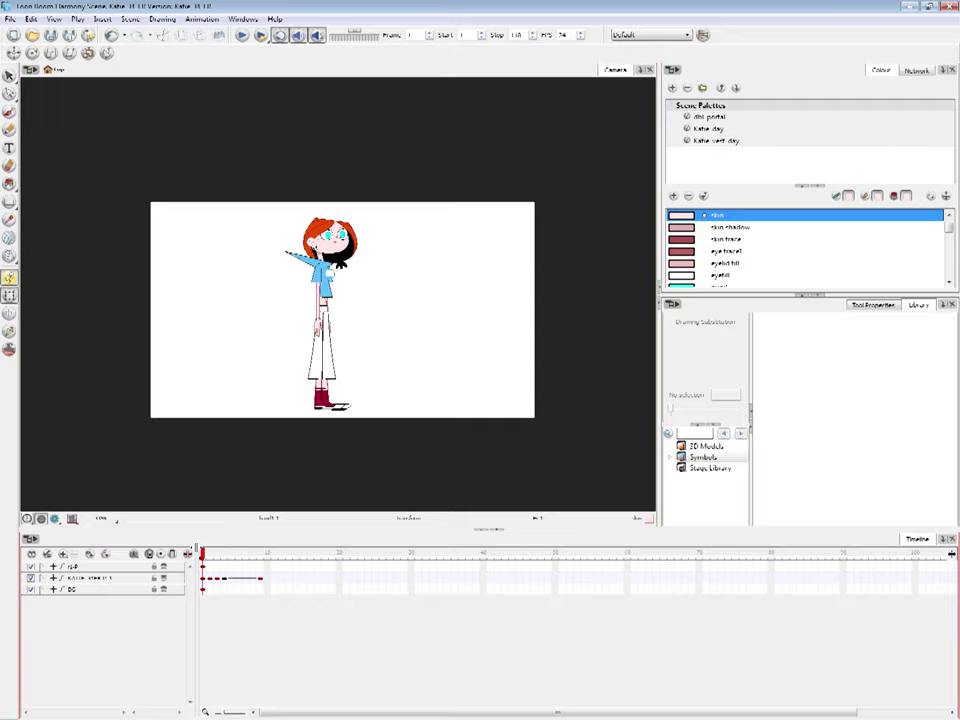
click(203, 578)
click(71, 518)
click(118, 551)
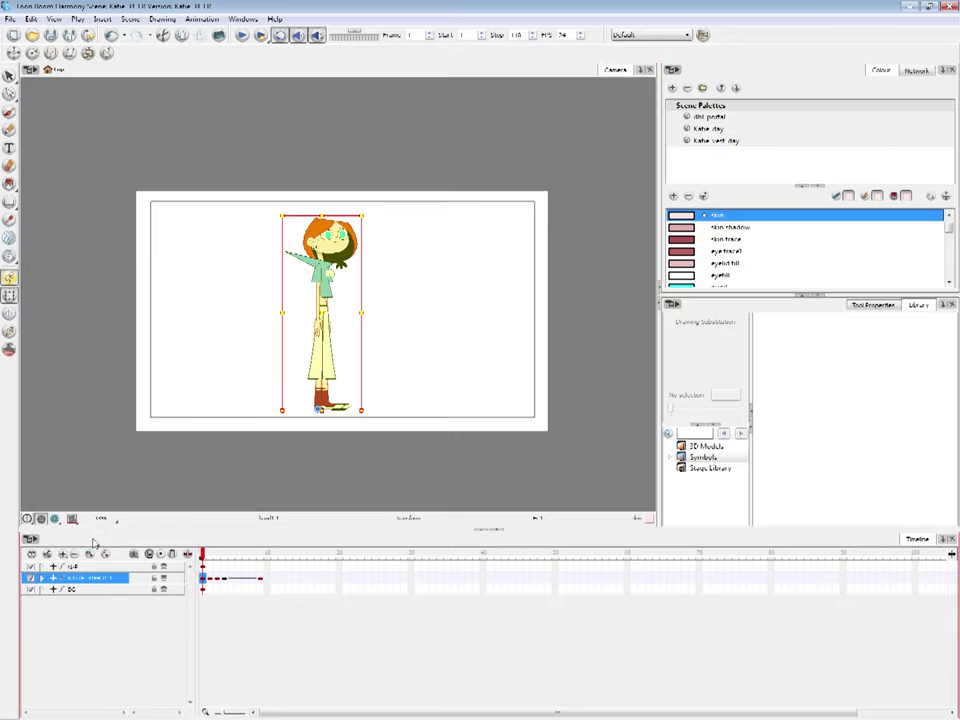
Scale the character up to about twice its size, move it down so the legs extend below the camera frame, and deselect it
mouse_move(361, 214)
mouse_down()
mouse_move(426, 129)
mouse_move(417, 168)
mouse_move(420, 158)
mouse_up()
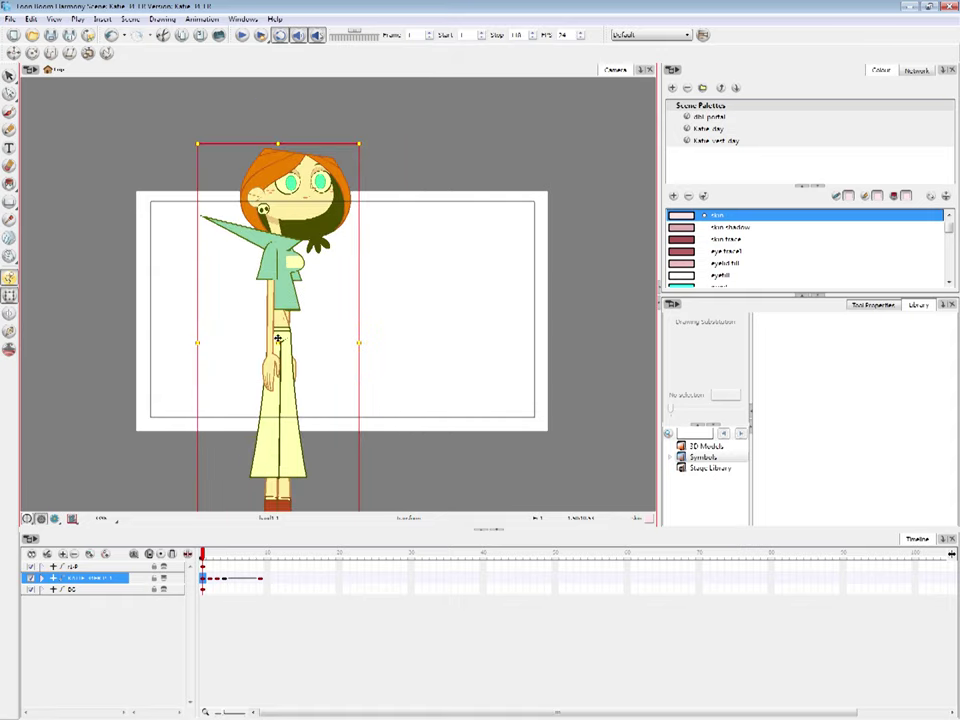
drag(279, 338, 276, 410)
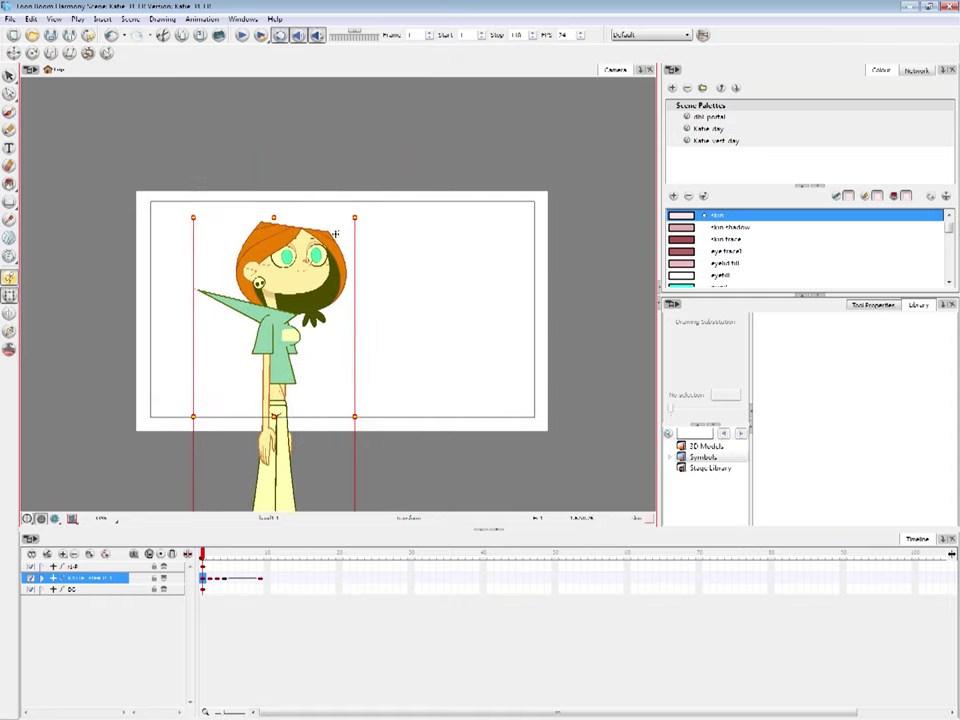
click(71, 518)
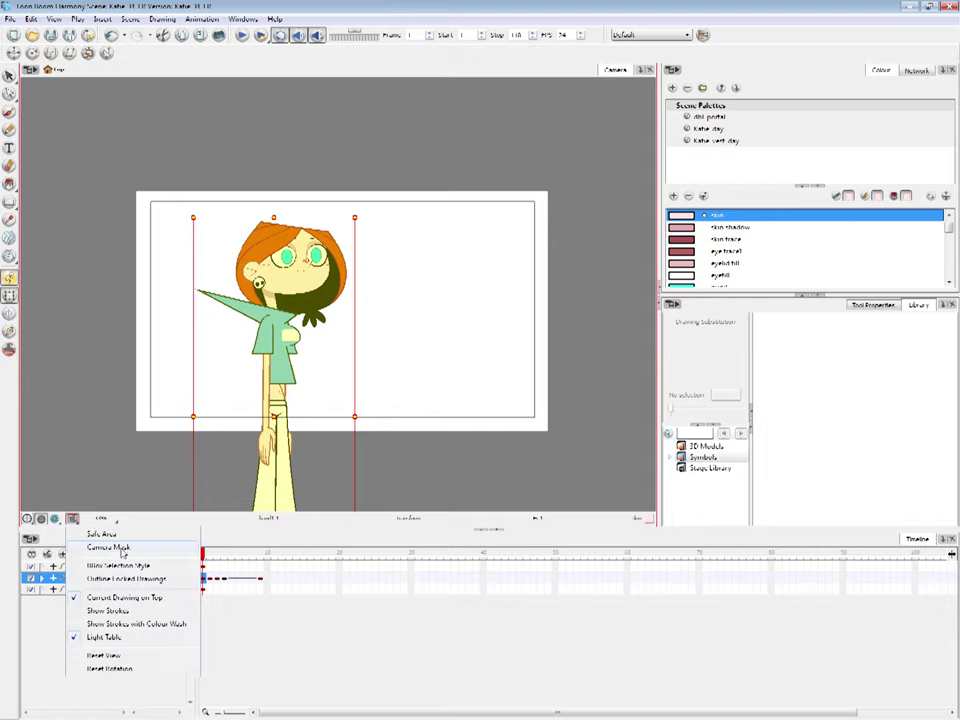
click(274, 612)
mouse_move(204, 556)
mouse_down()
mouse_move(225, 560)
mouse_move(205, 558)
mouse_up()
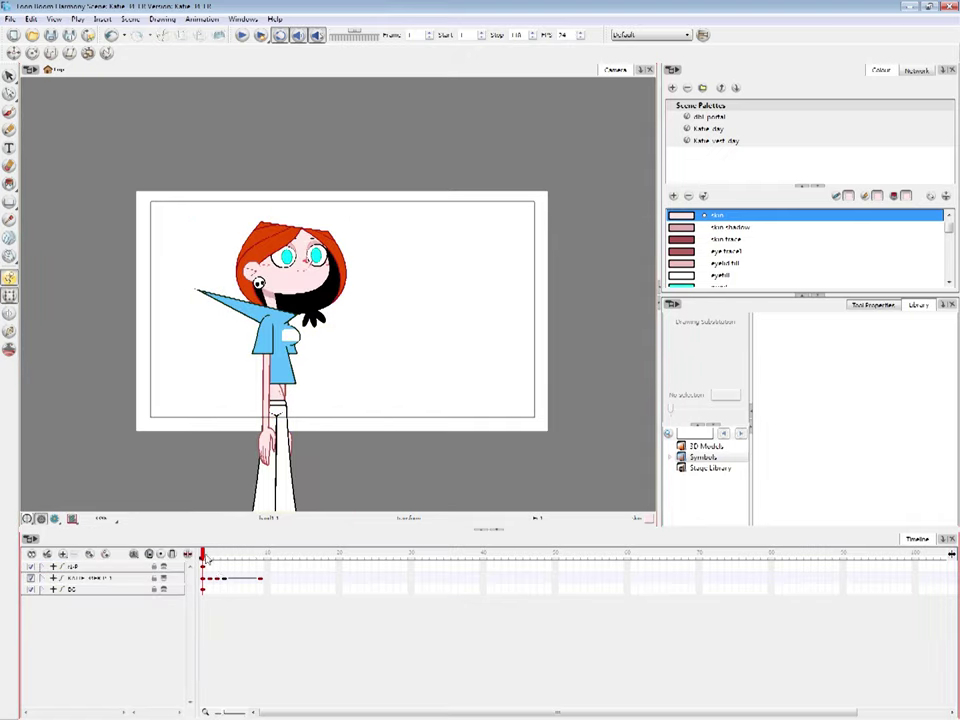
Preview the enlarged character's framing with the Camera Mask on, and switch the mask off again
click(71, 519)
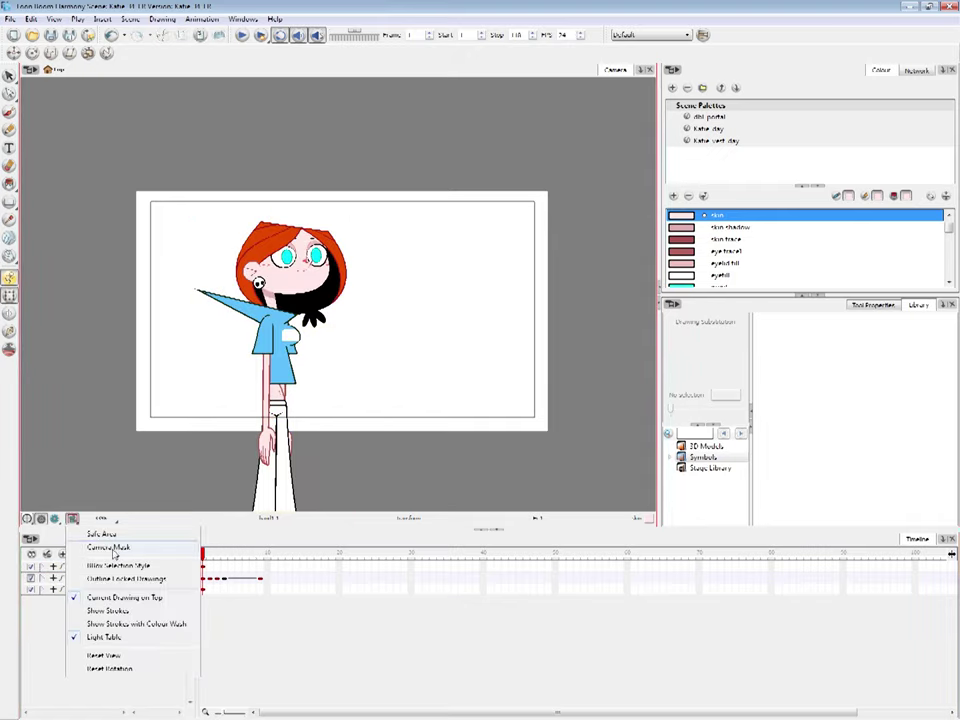
click(118, 548)
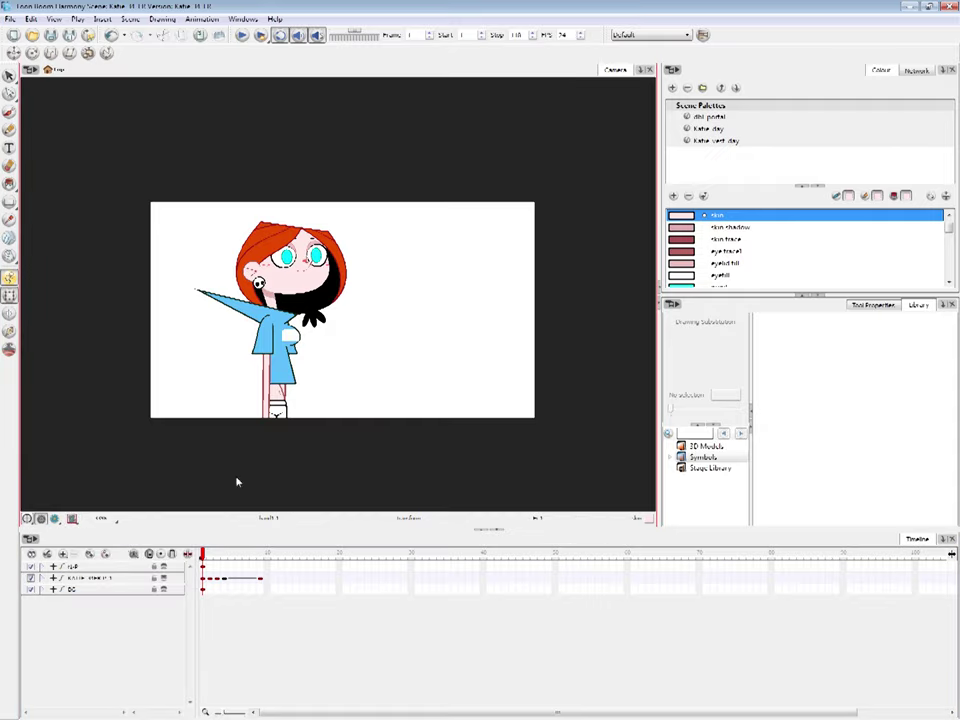
click(71, 519)
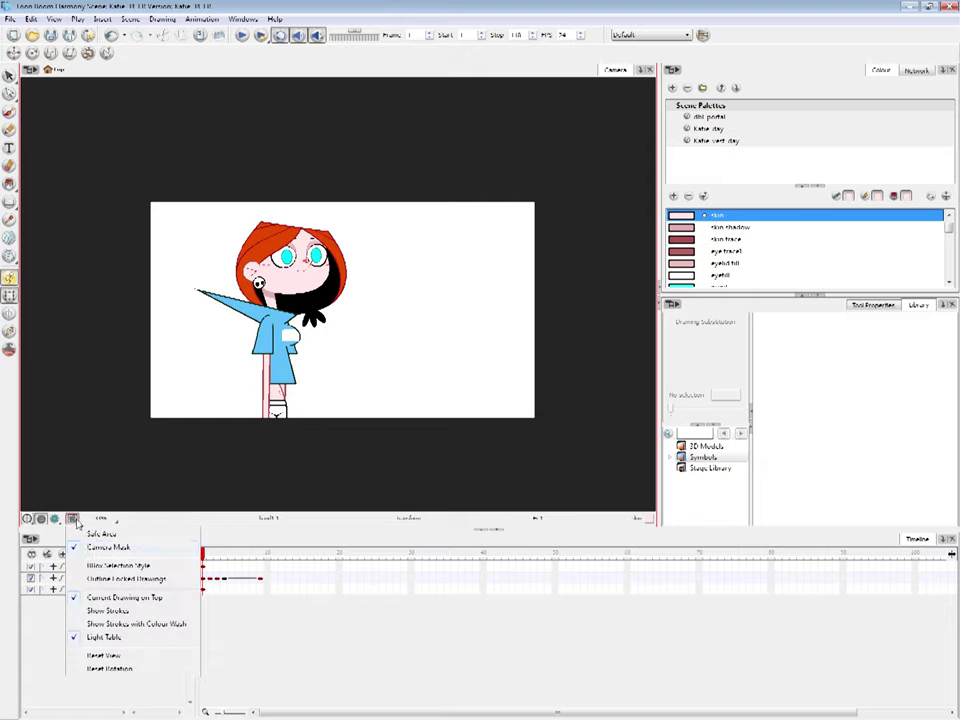
click(95, 549)
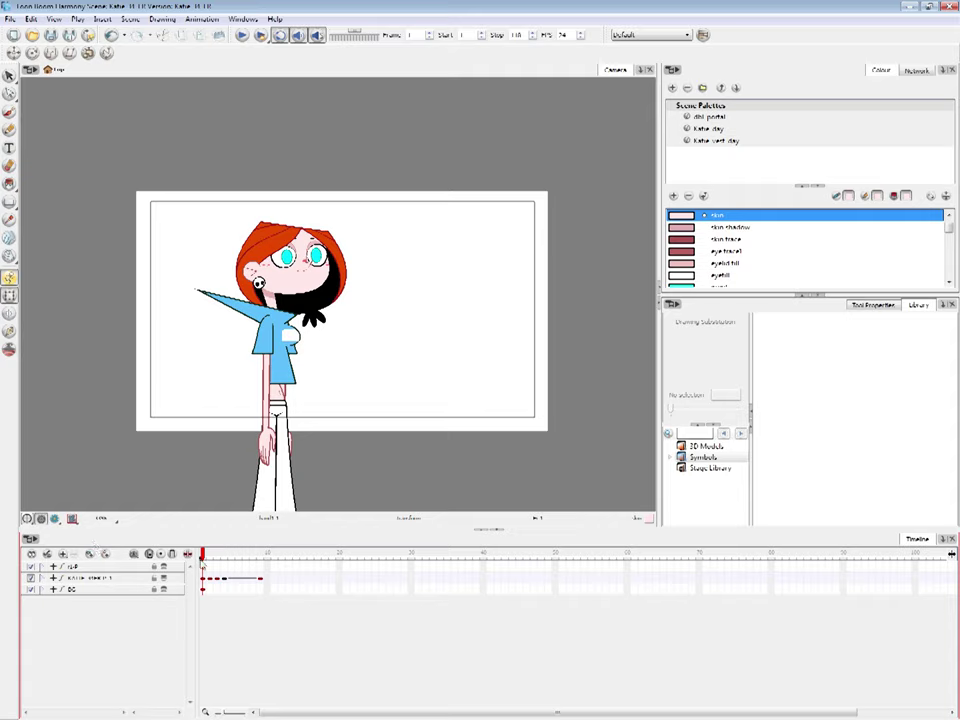
drag(204, 557, 203, 559)
drag(425, 397, 430, 361)
key(2)
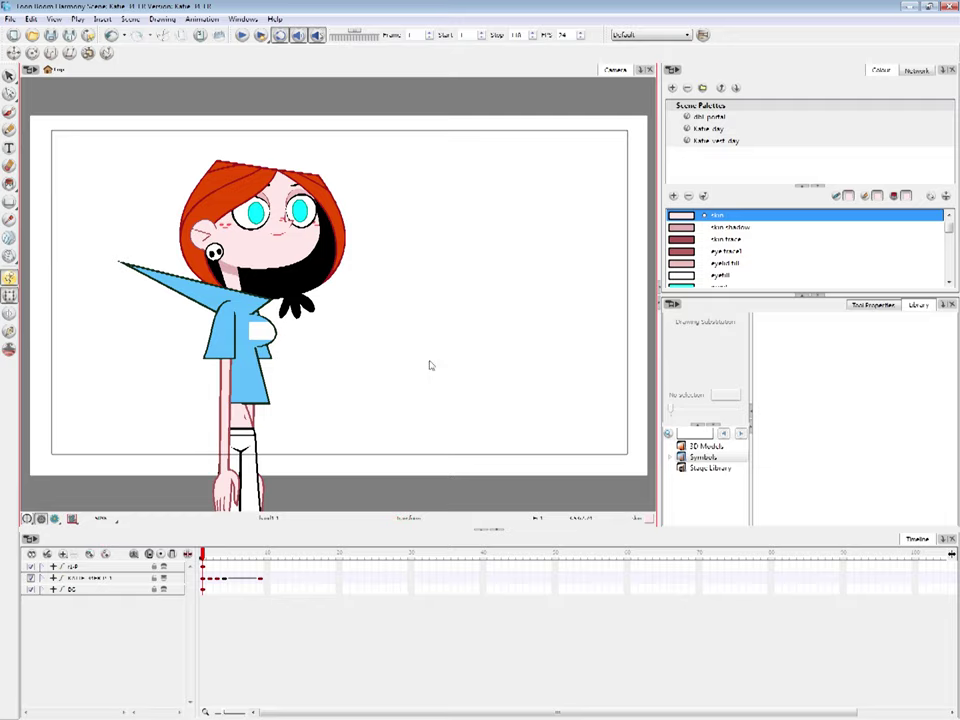
drag(446, 365, 443, 376)
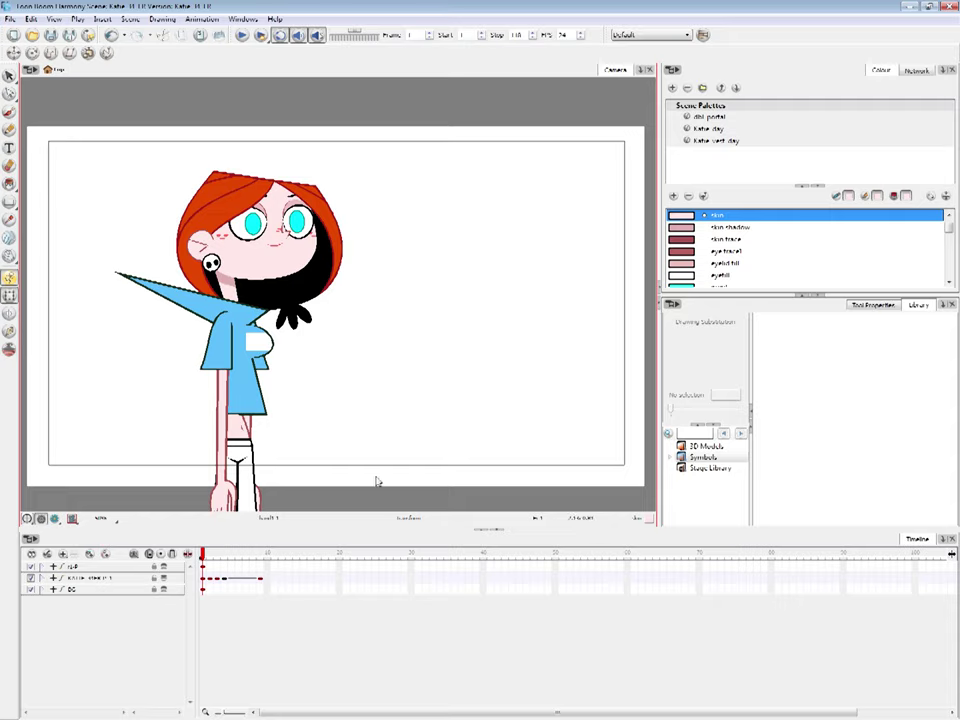
click(204, 578)
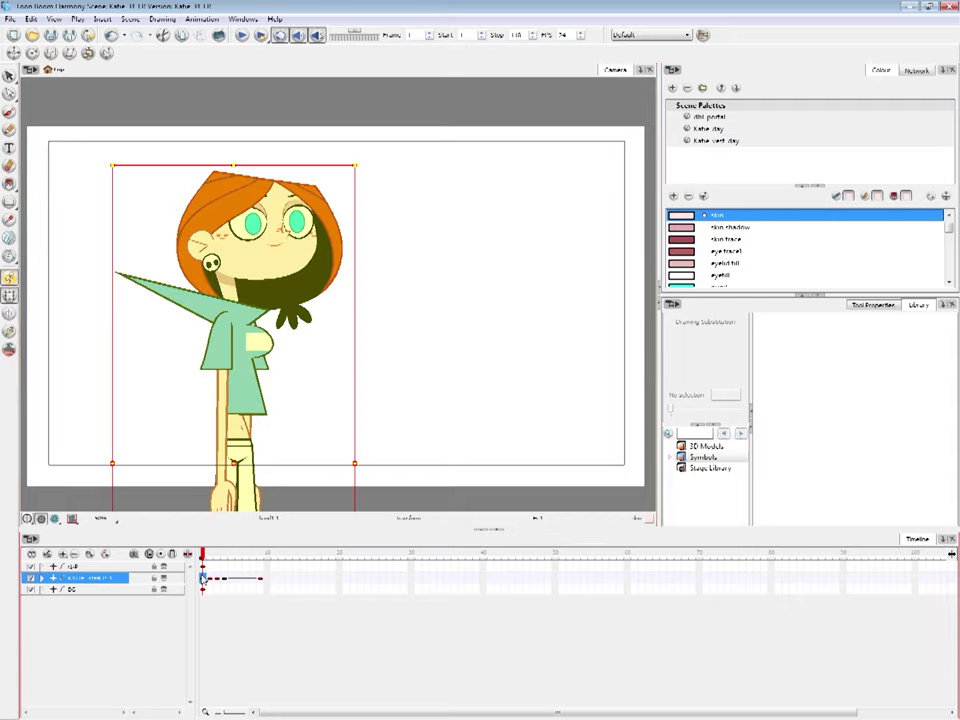
click(425, 445)
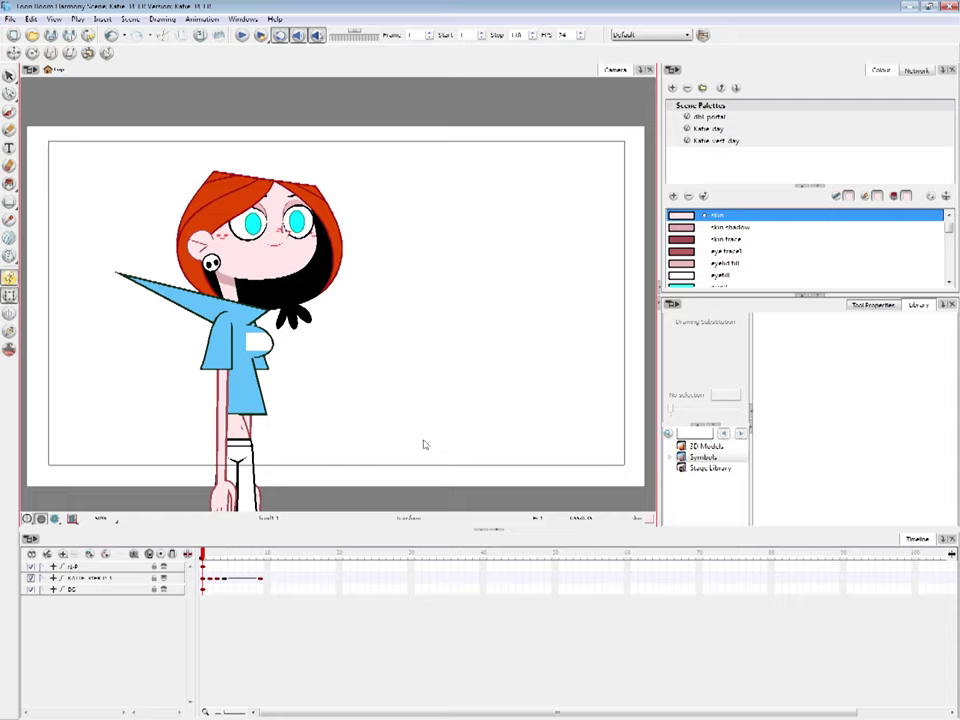
Try selecting the character's whole hair group from its back hair and rotating it slightly, undo the rotation and deselect the hair
click(316, 278)
click(346, 262)
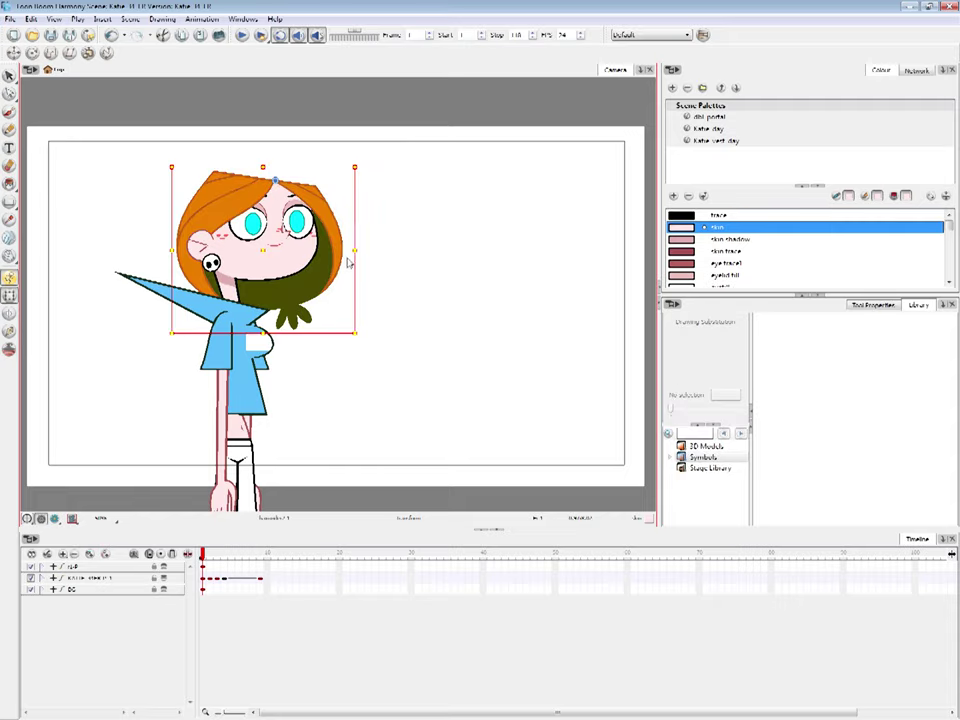
click(394, 181)
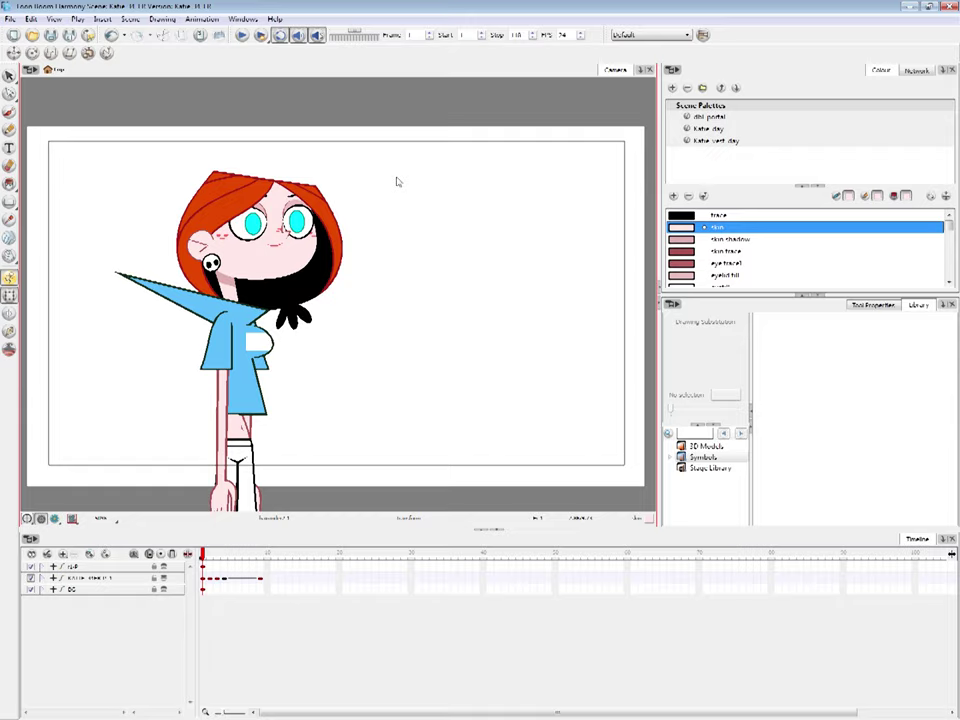
click(322, 258)
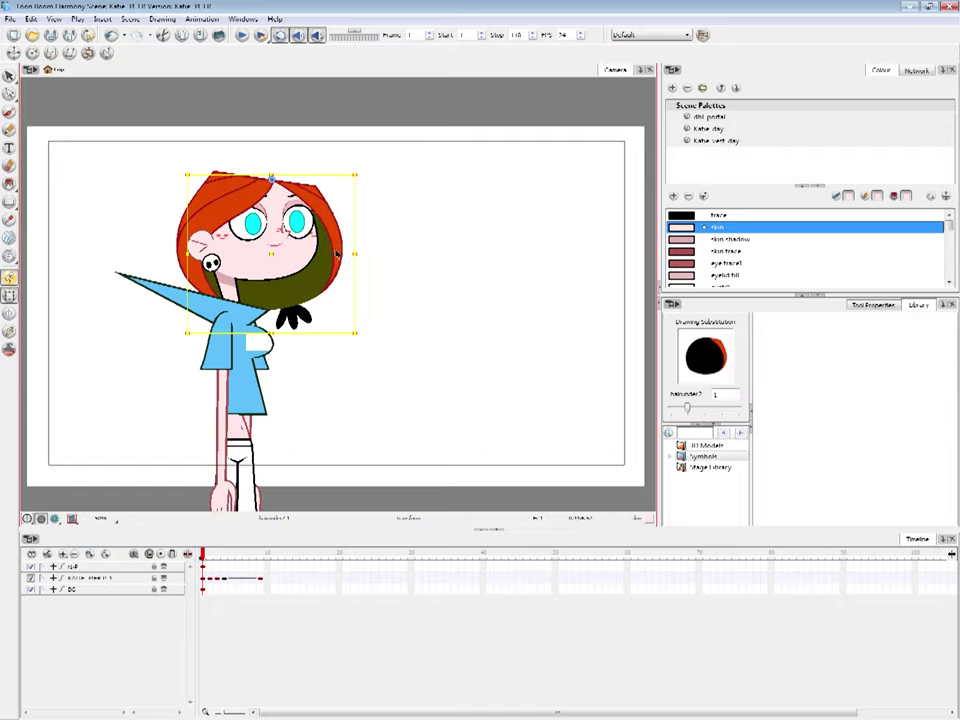
key(b)
drag(364, 162, 368, 157)
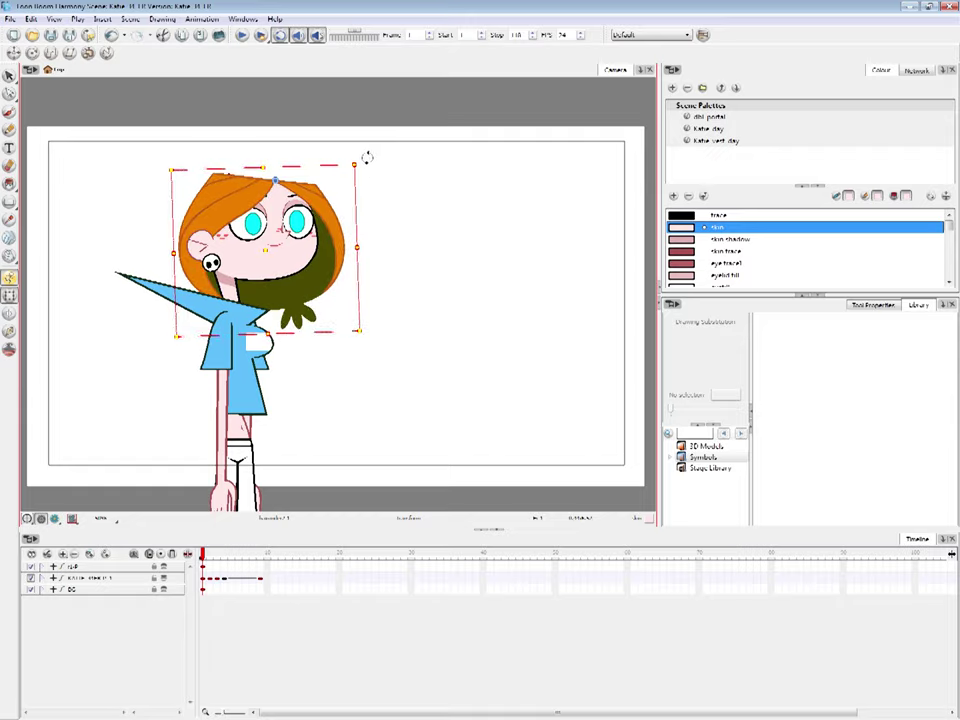
key(ctrl+z)
click(381, 175)
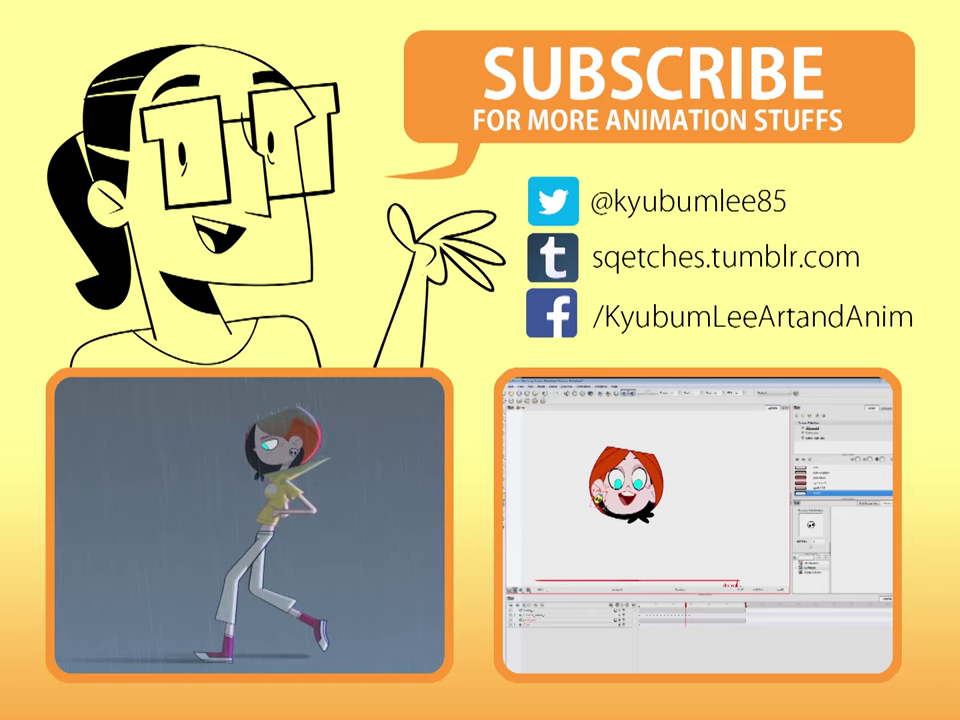